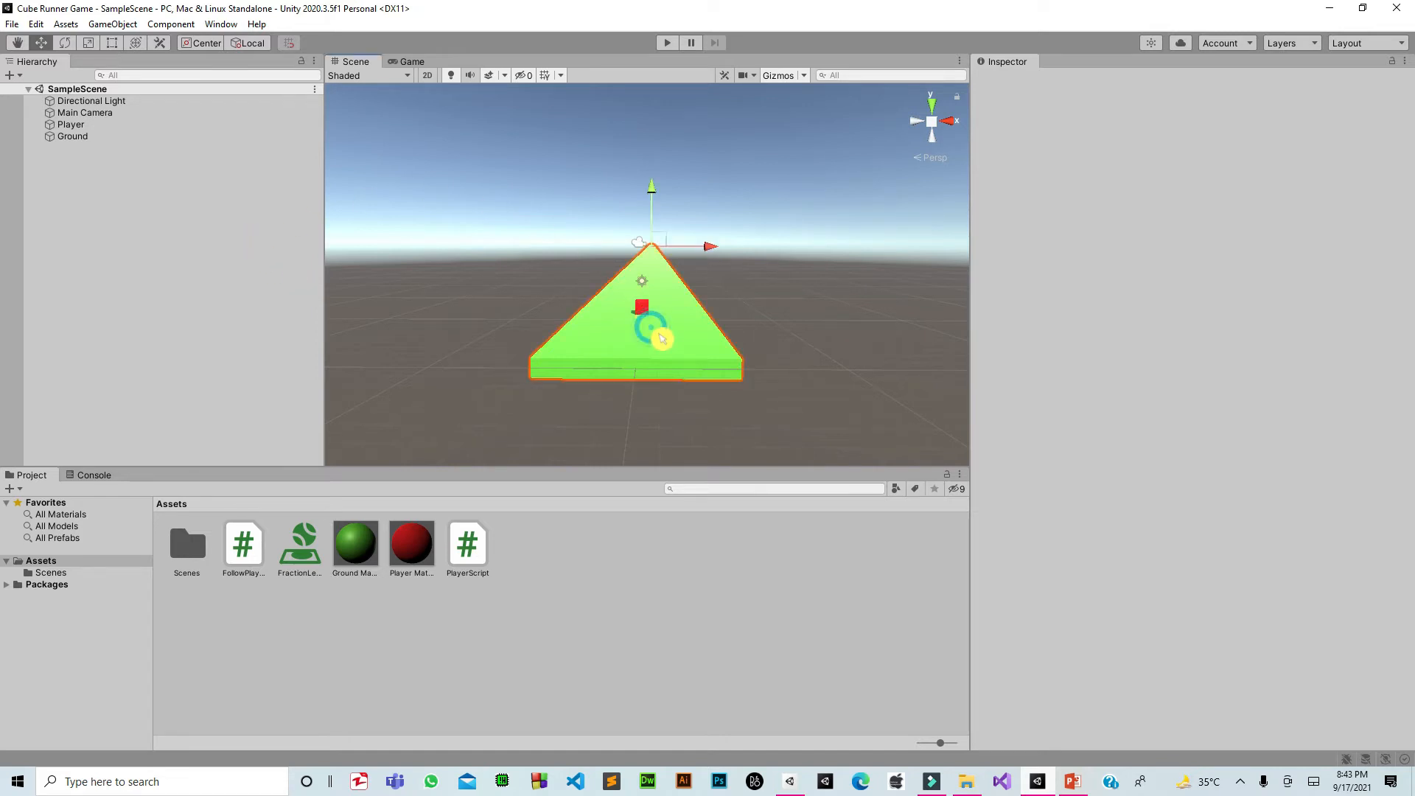
Change the Ground Material's albedo colour to blue.
{"action": "left_click", "coordinate": [657, 336]}
{"action": "left_click", "coordinate": [356, 546]}
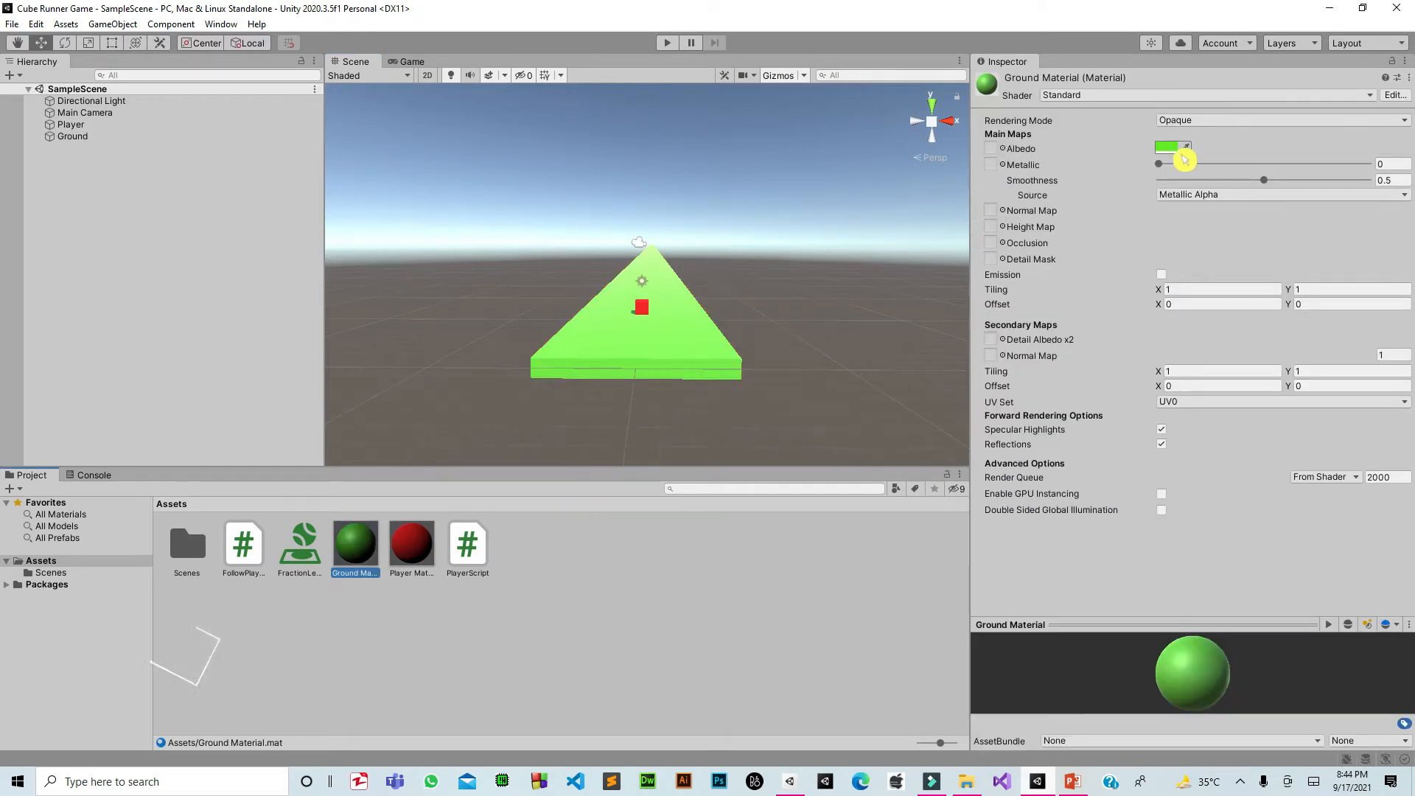
{"action": "left_click", "coordinate": [1183, 151]}
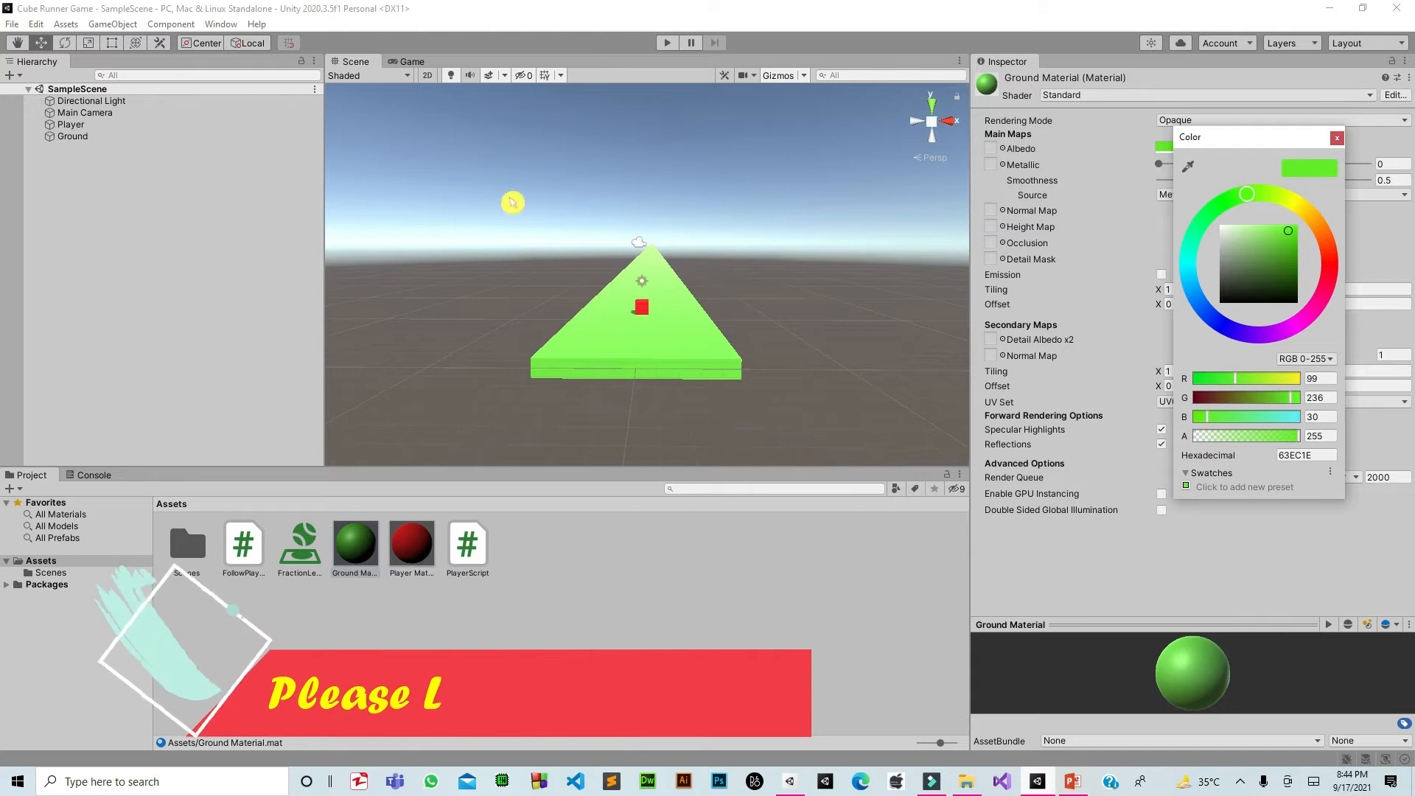
{"action": "left_click", "coordinate": [1311, 318]}
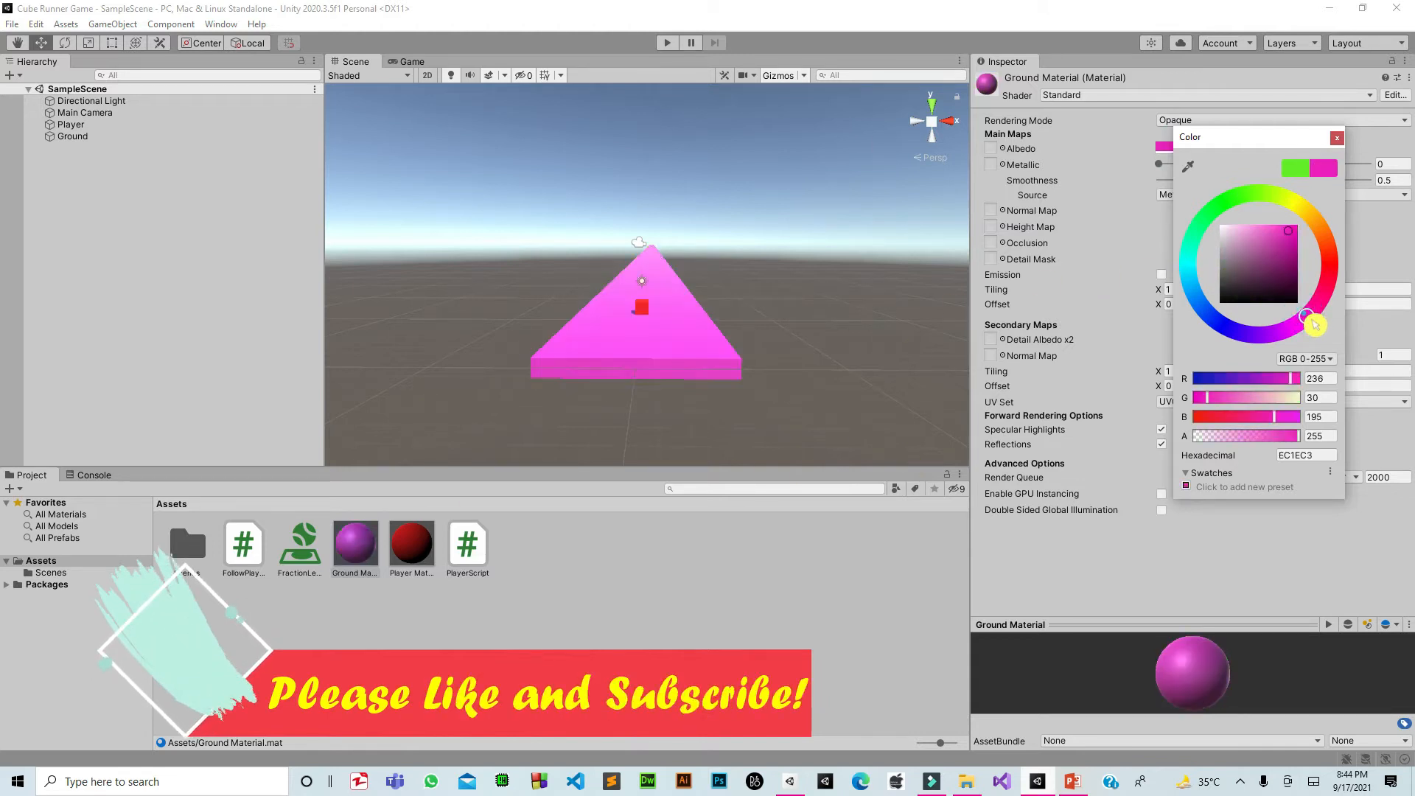
{"action": "left_click_drag", "start_coordinate": [1324, 297], "coordinate": [1188, 317]}
{"action": "left_click", "coordinate": [209, 202]}
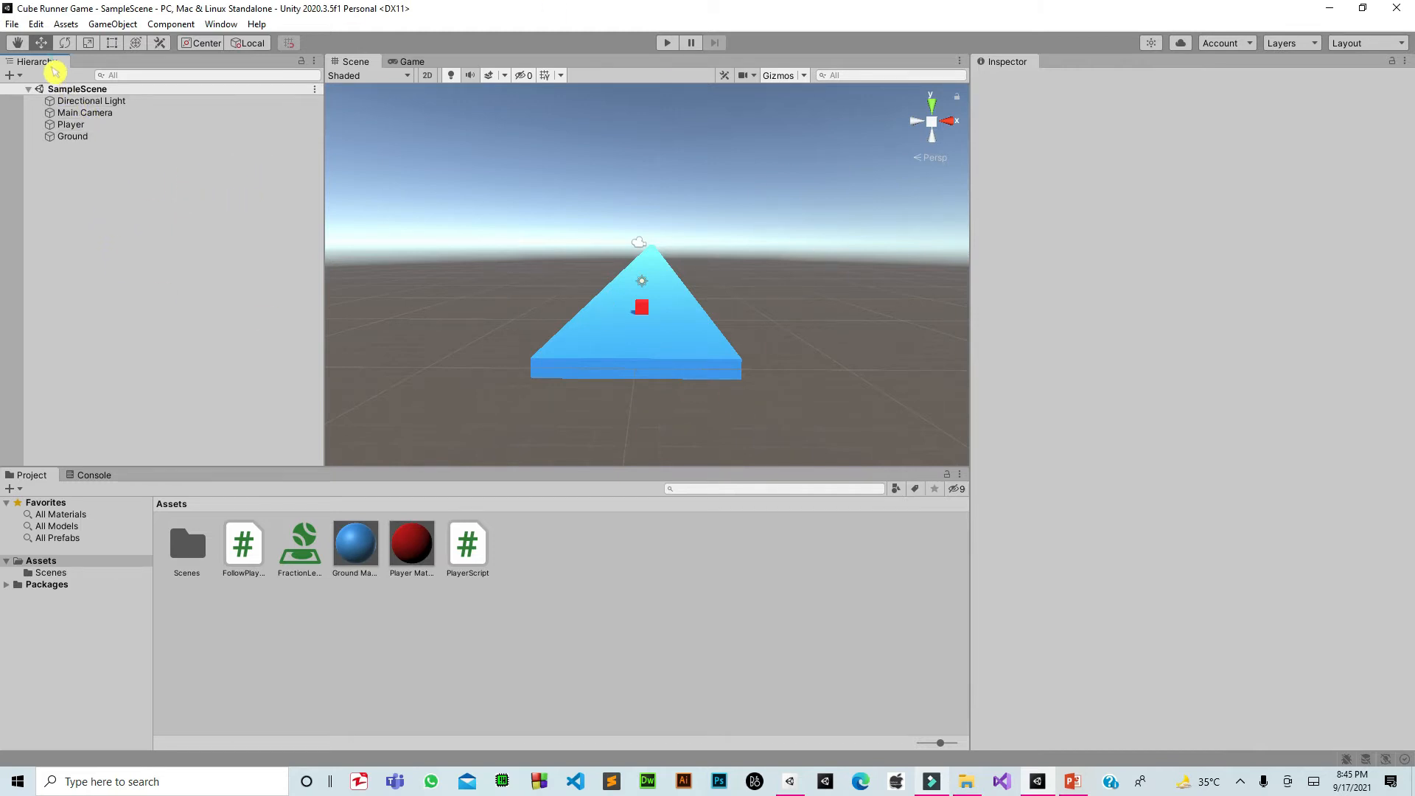
Add a new 3D cube object to the scene.
{"action": "right_click", "coordinate": [144, 161]}
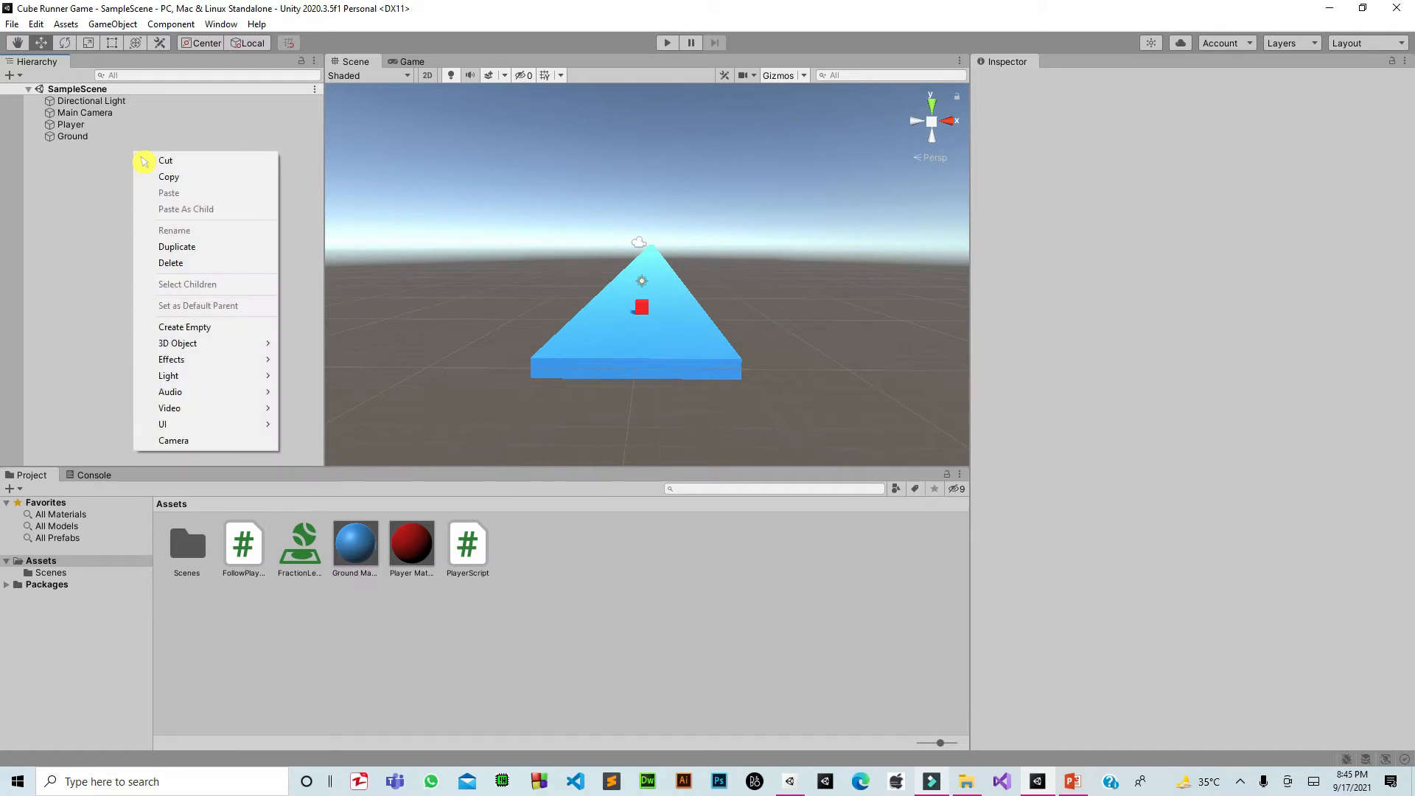
{"action": "mouse_move", "coordinate": [232, 346]}
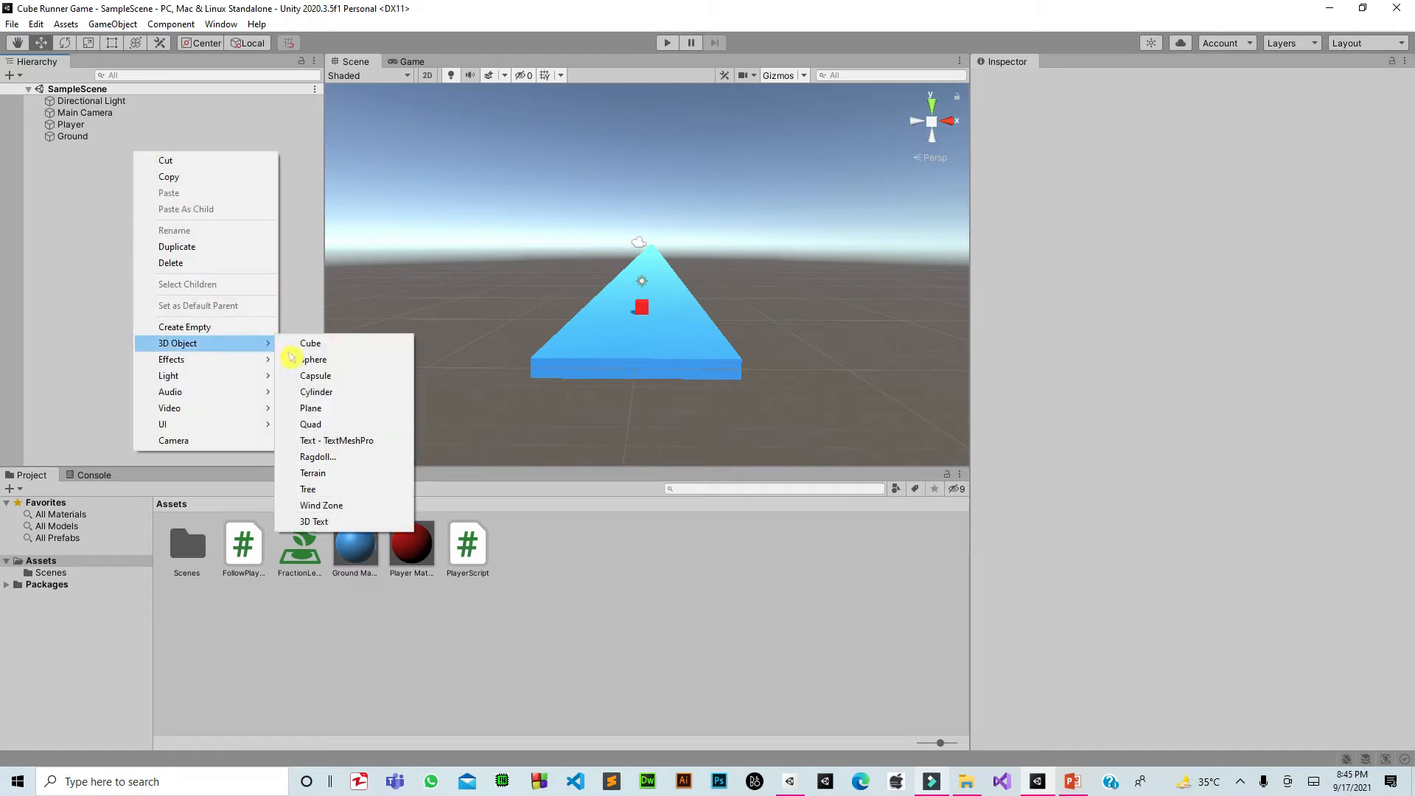
{"action": "left_click", "coordinate": [322, 345]}
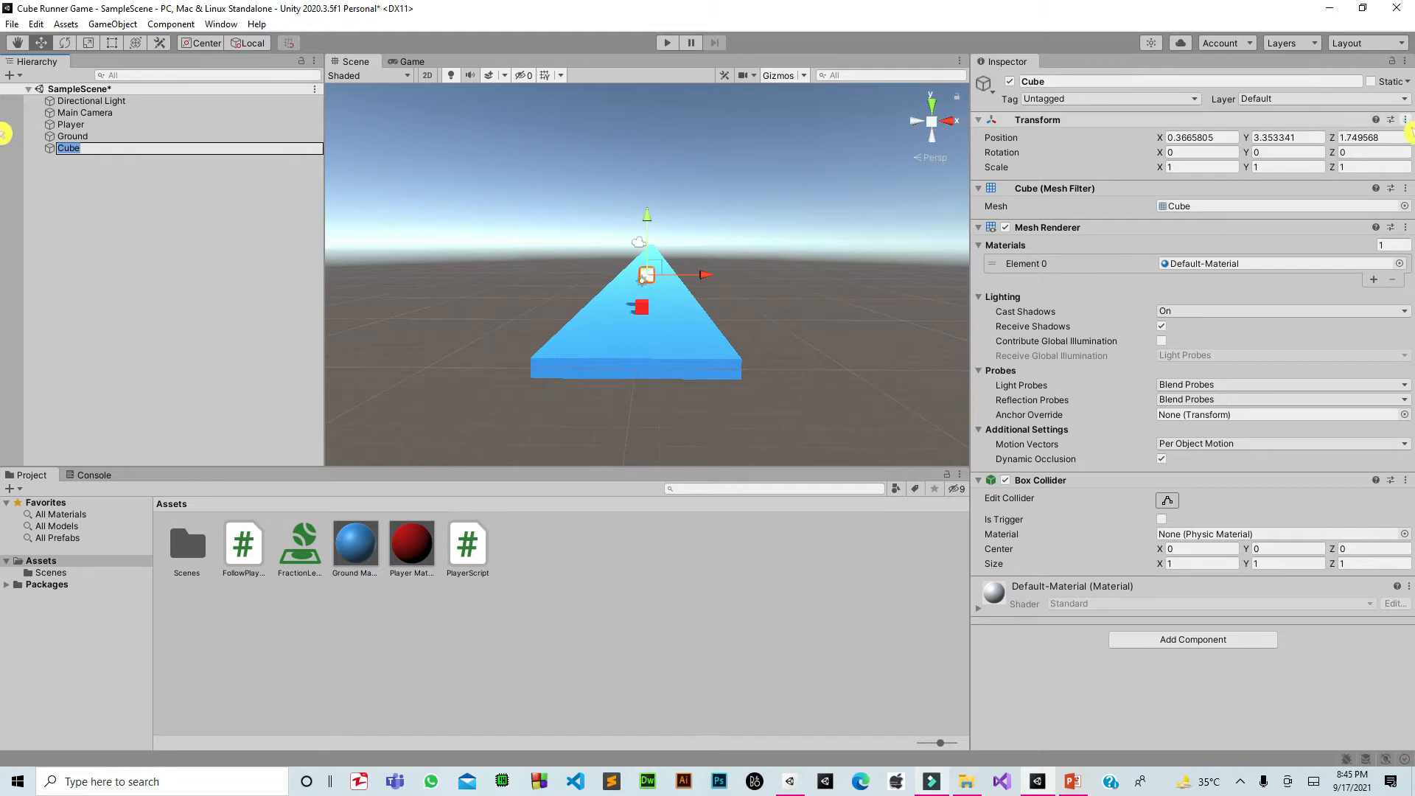
Reset the new cube's transform position to zero and set its Y position to 1.
{"action": "left_click", "coordinate": [1405, 120]}
{"action": "left_click", "coordinate": [1352, 136]}
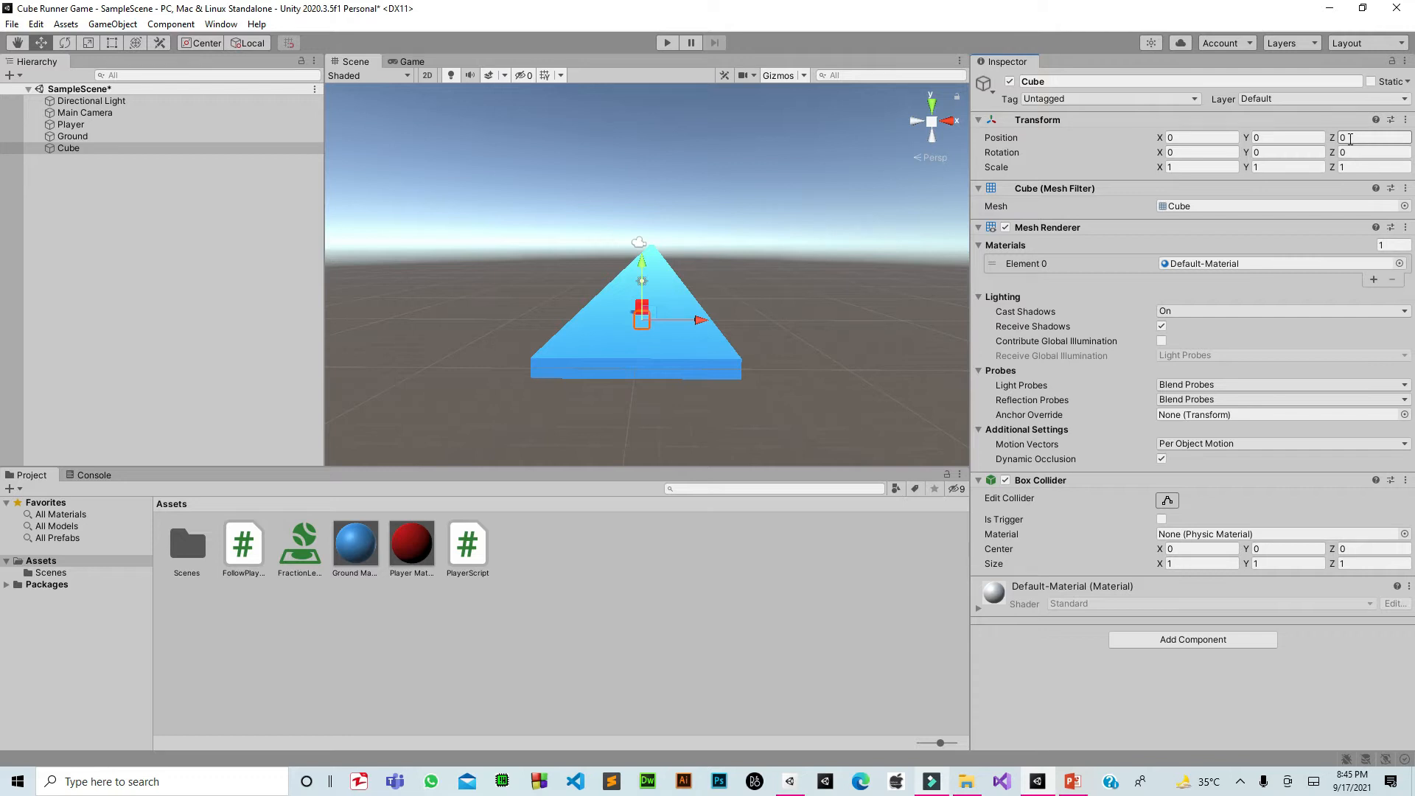
{"action": "left_click", "coordinate": [1293, 139]}
{"action": "type", "text": "1"}
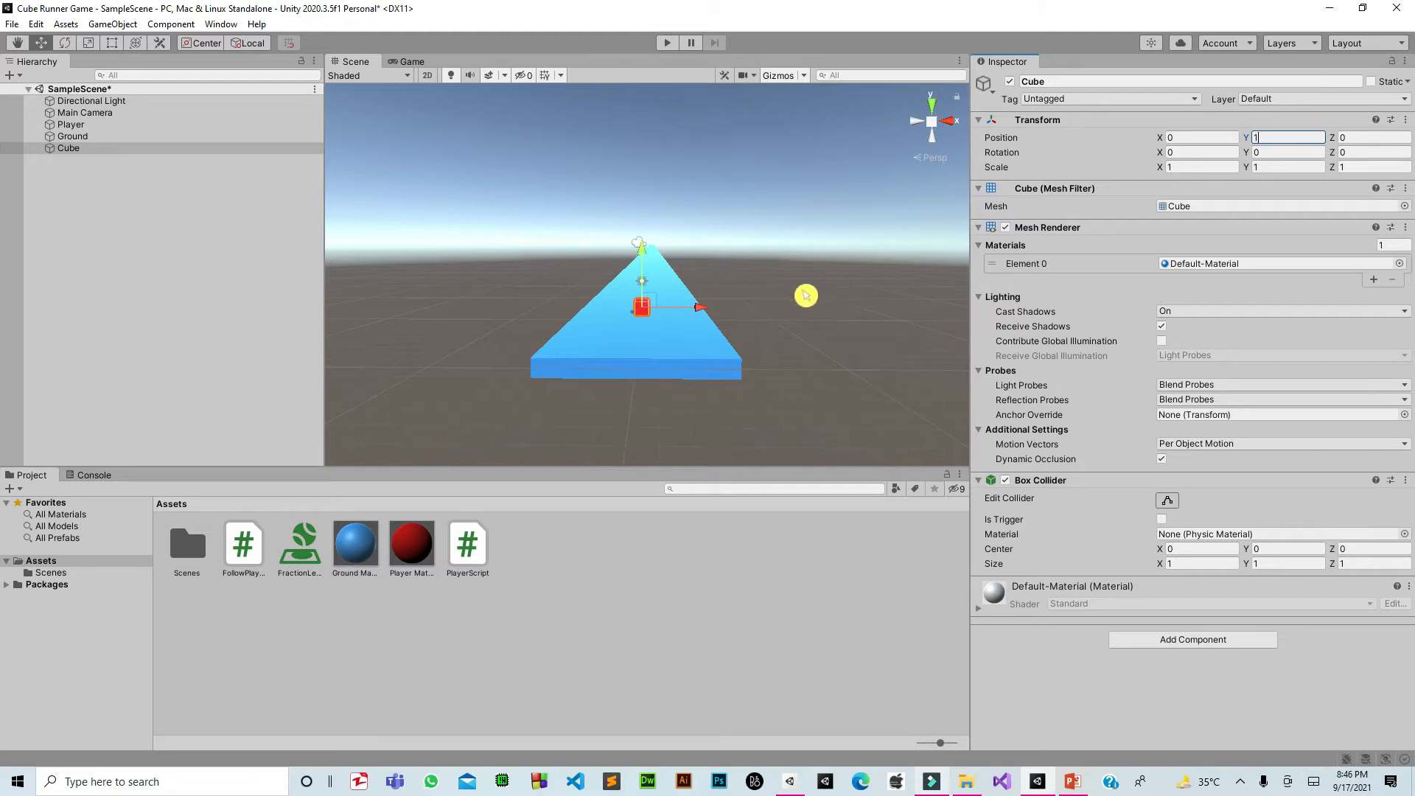
Move the cube along the ground to about X 2.54 and Z -6.52, in front of the player.
{"action": "left_click_drag", "start_coordinate": [712, 318], "coordinate": [746, 326]}
{"action": "left_click_drag", "start_coordinate": [850, 358], "coordinate": [745, 378], "text": "alt"}
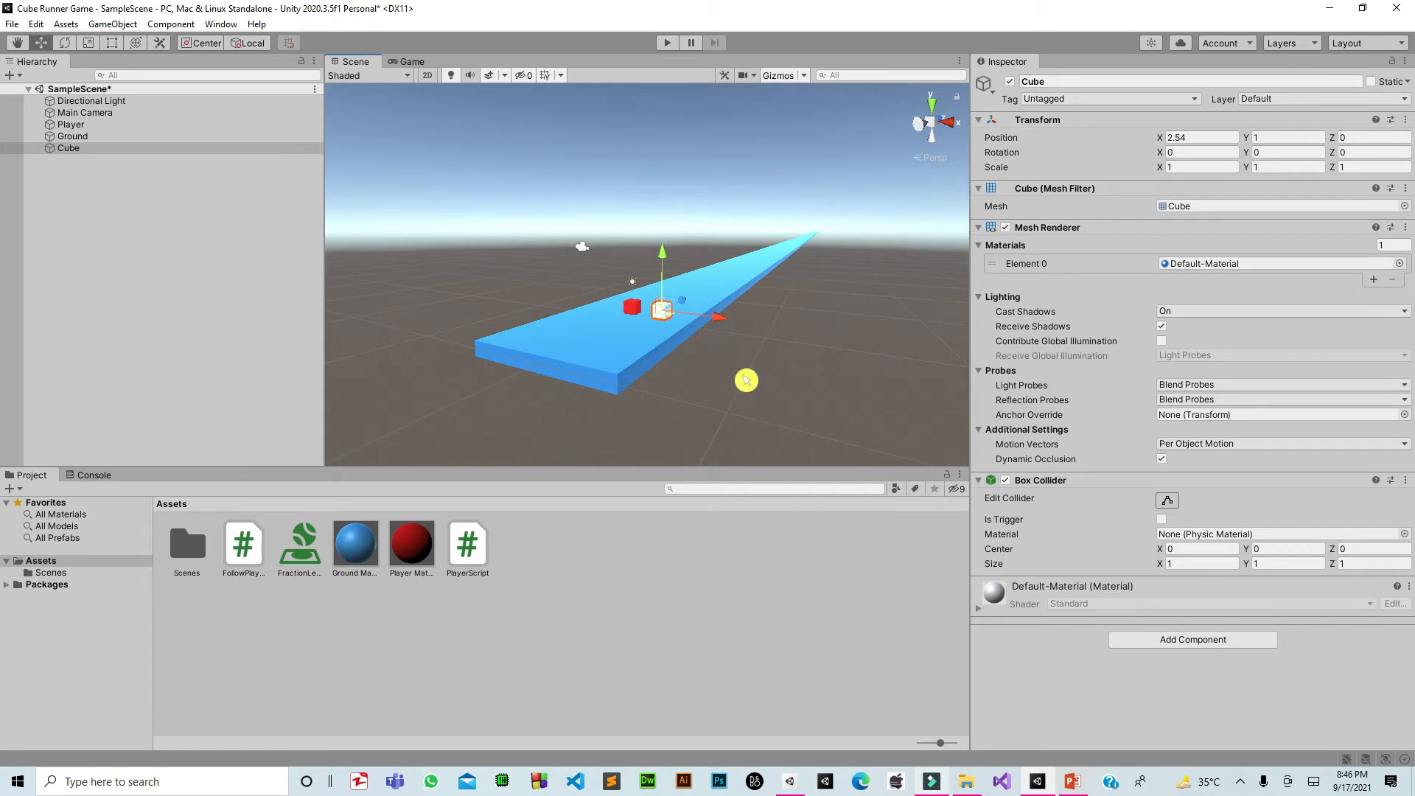
{"action": "left_click_drag", "start_coordinate": [695, 312], "coordinate": [663, 351]}
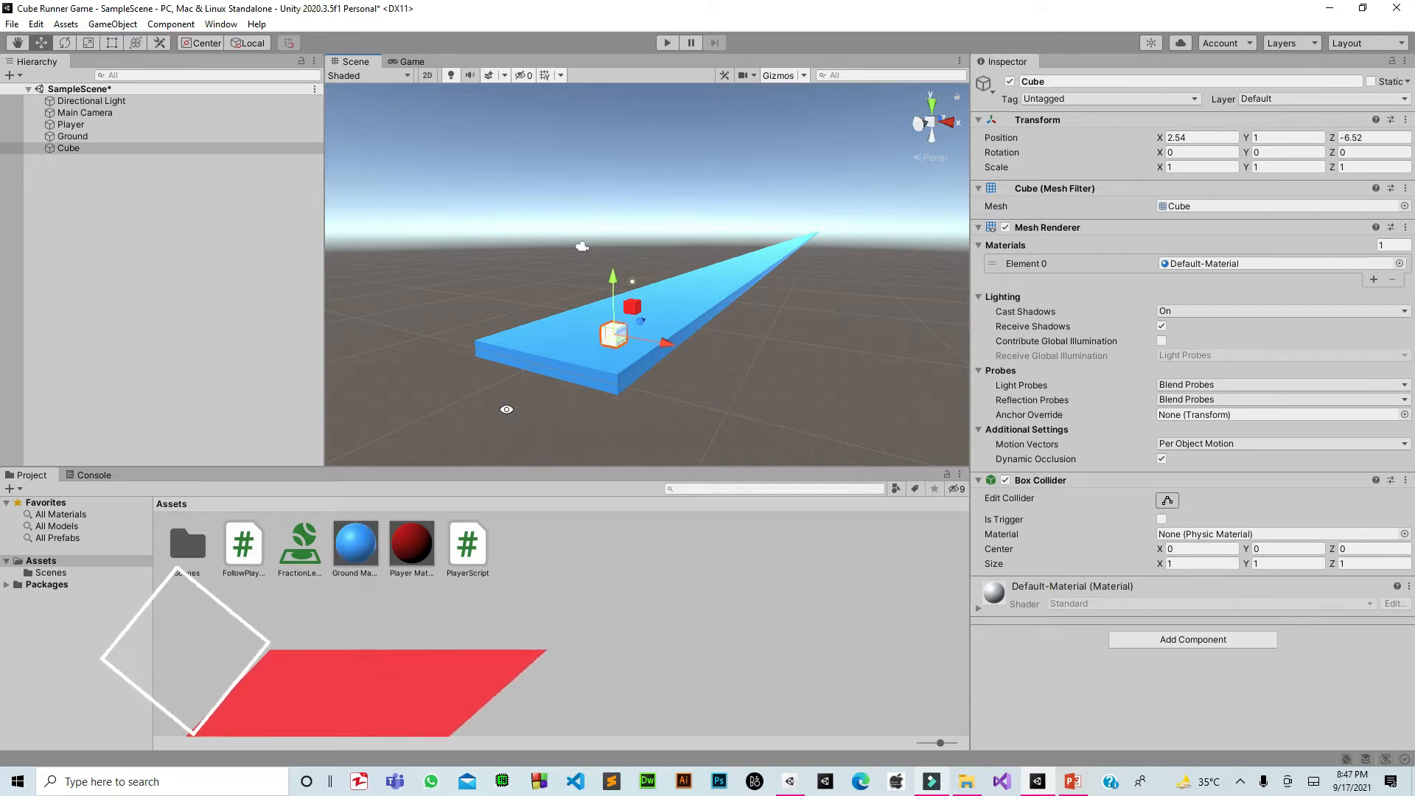
{"action": "left_click_drag", "start_coordinate": [507, 410], "coordinate": [629, 413], "text": "alt"}
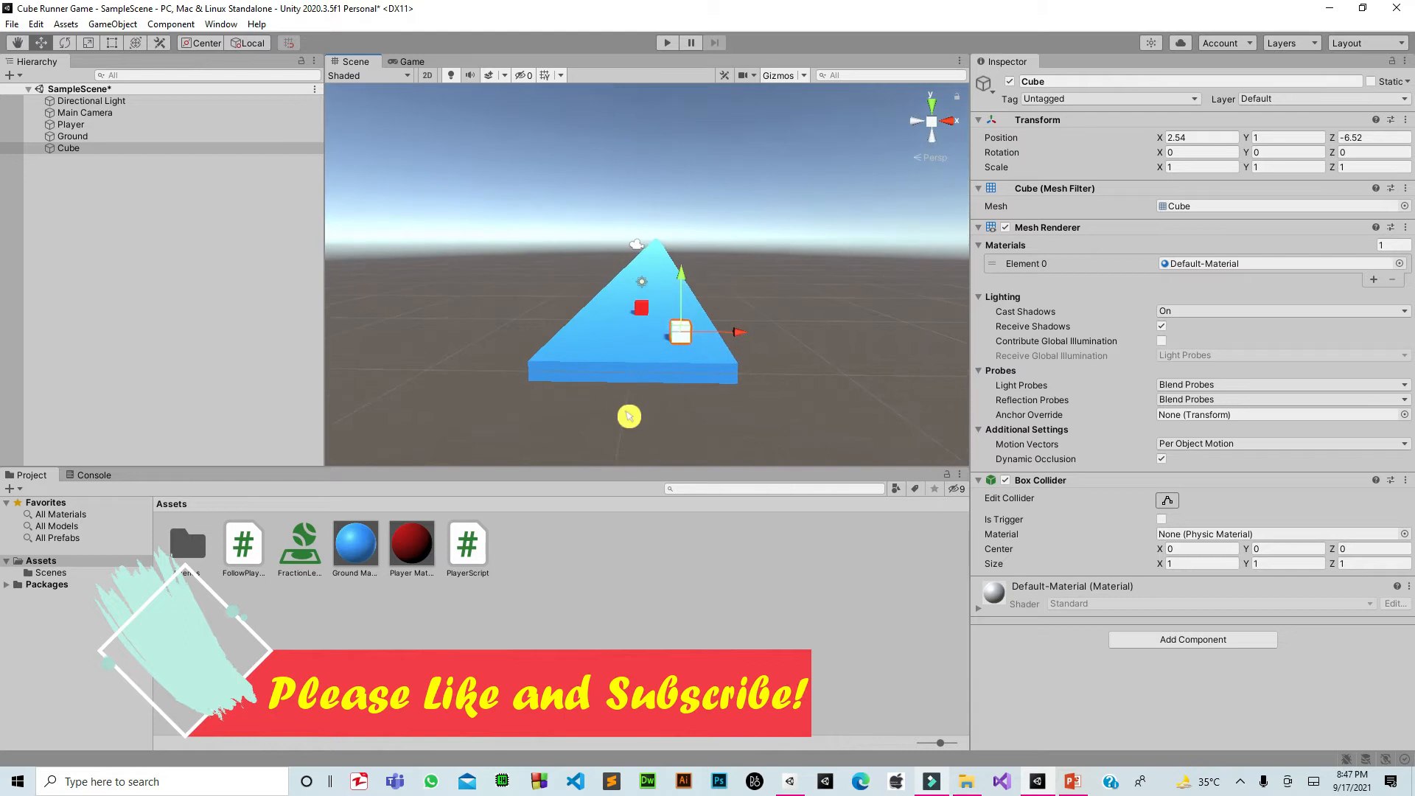
{"action": "left_click", "coordinate": [202, 265]}
Duplicate the cube twice and move the copies along the X axis to about 0.03 and -2.71, forming a row.
{"action": "left_click", "coordinate": [152, 150]}
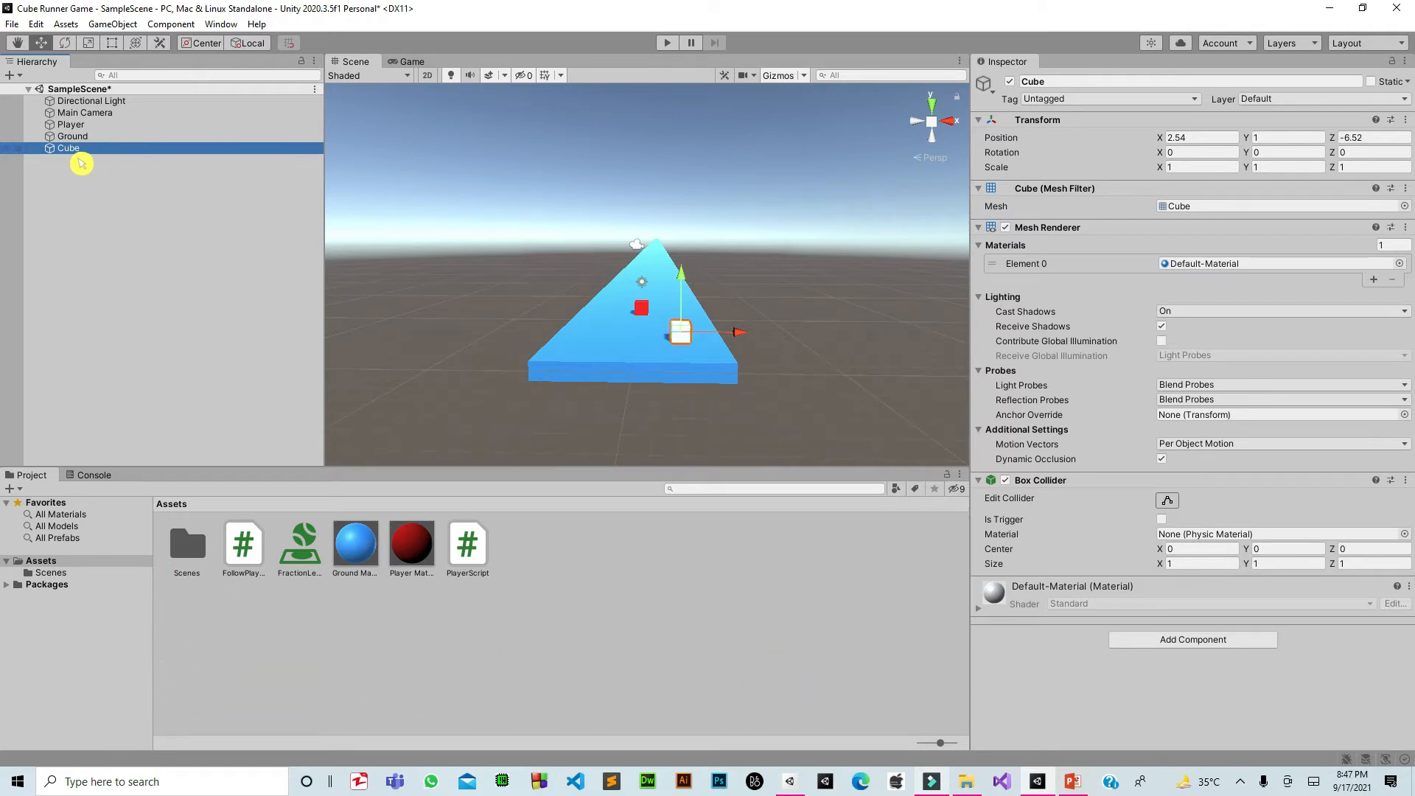
{"action": "key", "text": "ctrl+d"}
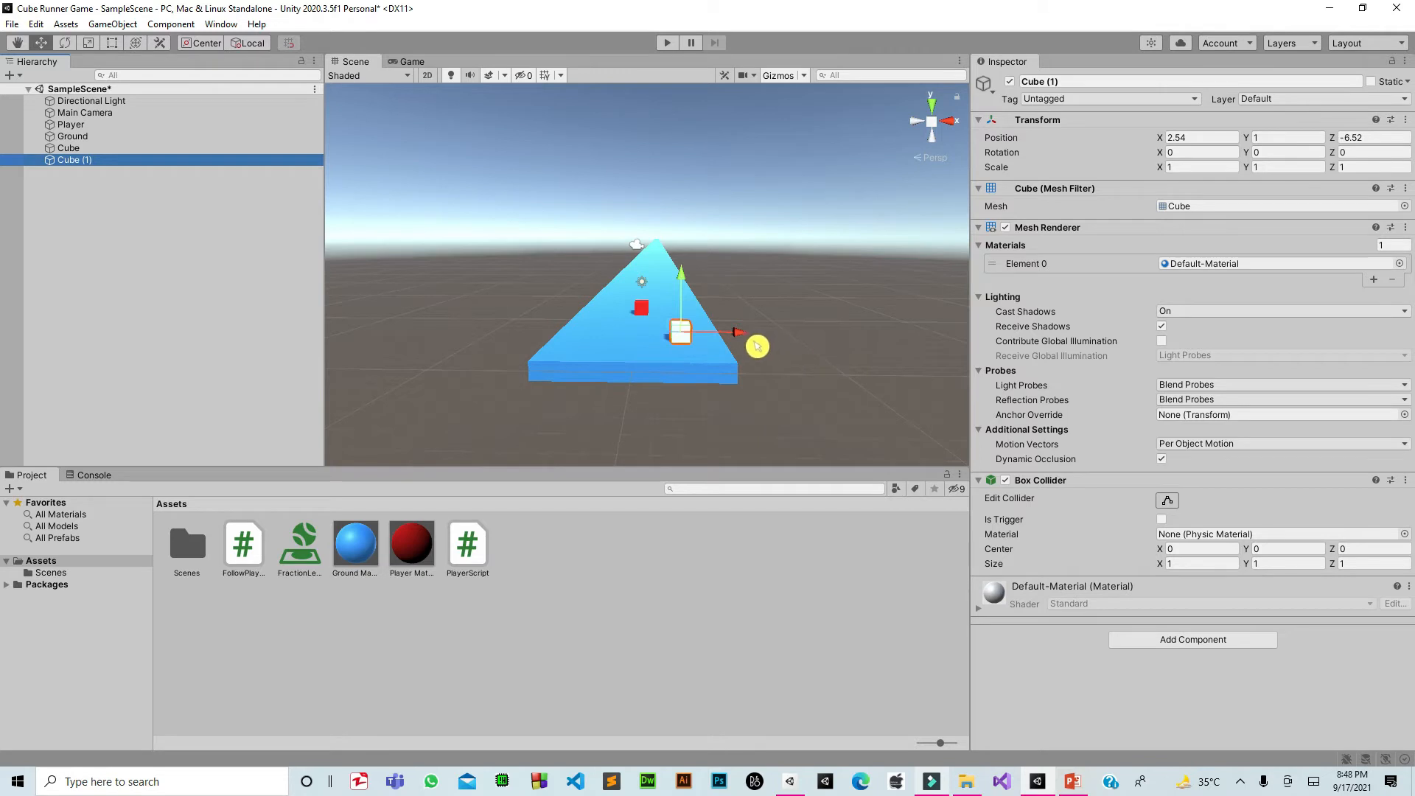
{"action": "left_click_drag", "start_coordinate": [749, 342], "coordinate": [707, 345]}
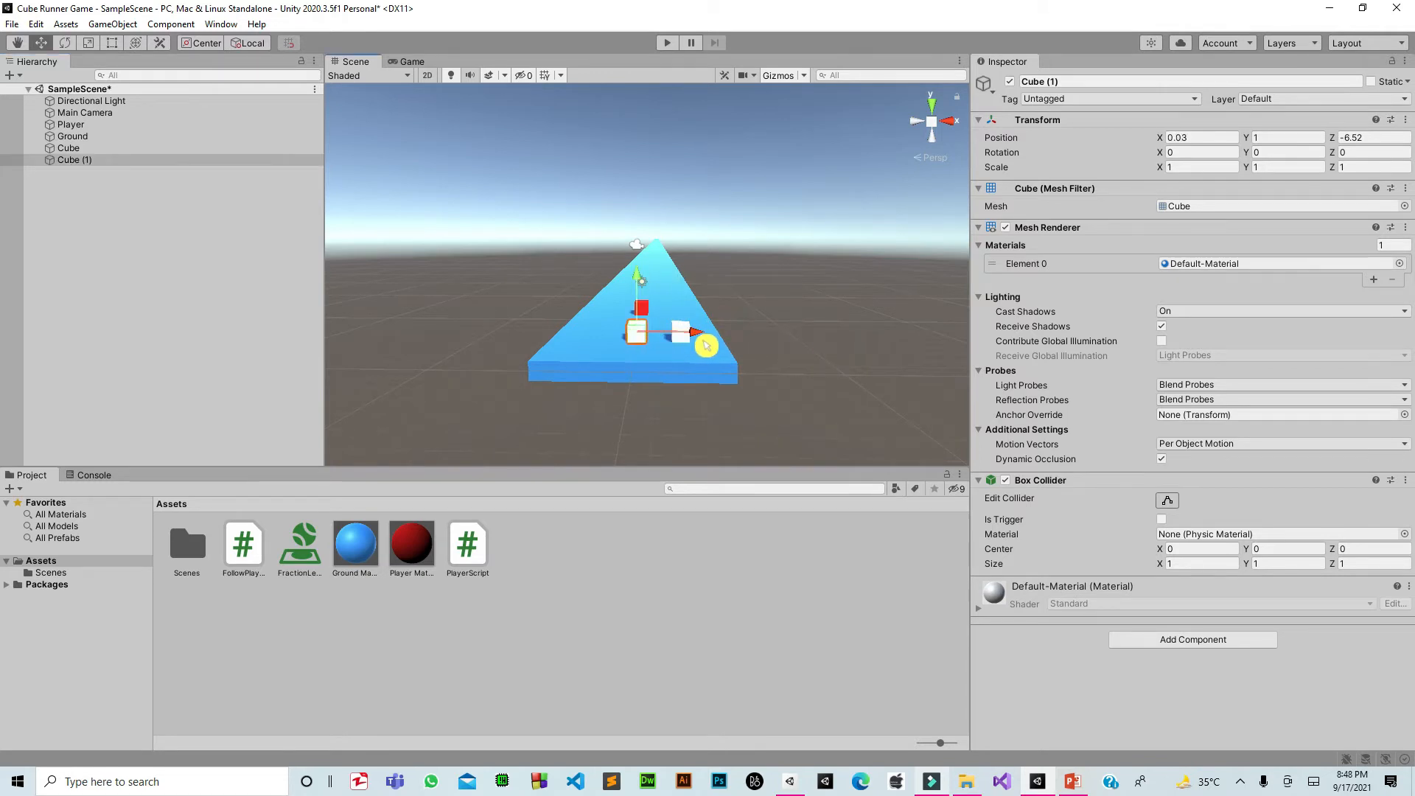
{"action": "key", "text": "ctrl+d"}
{"action": "left_click_drag", "start_coordinate": [706, 345], "coordinate": [659, 339]}
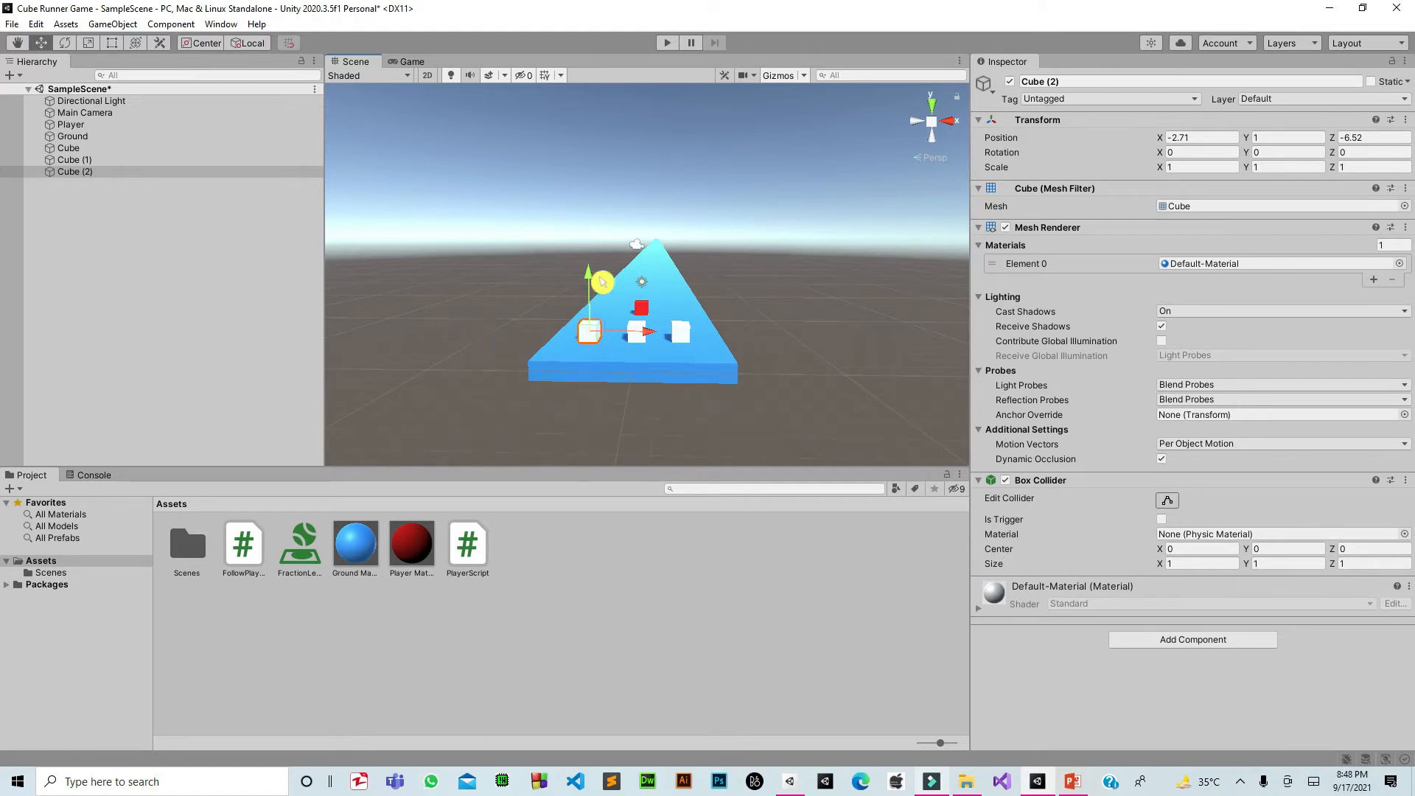
Rename Cube, Cube (1) and Cube (2) as RedCube, GreenCube and BlueCube.
{"action": "left_click", "coordinate": [173, 151]}
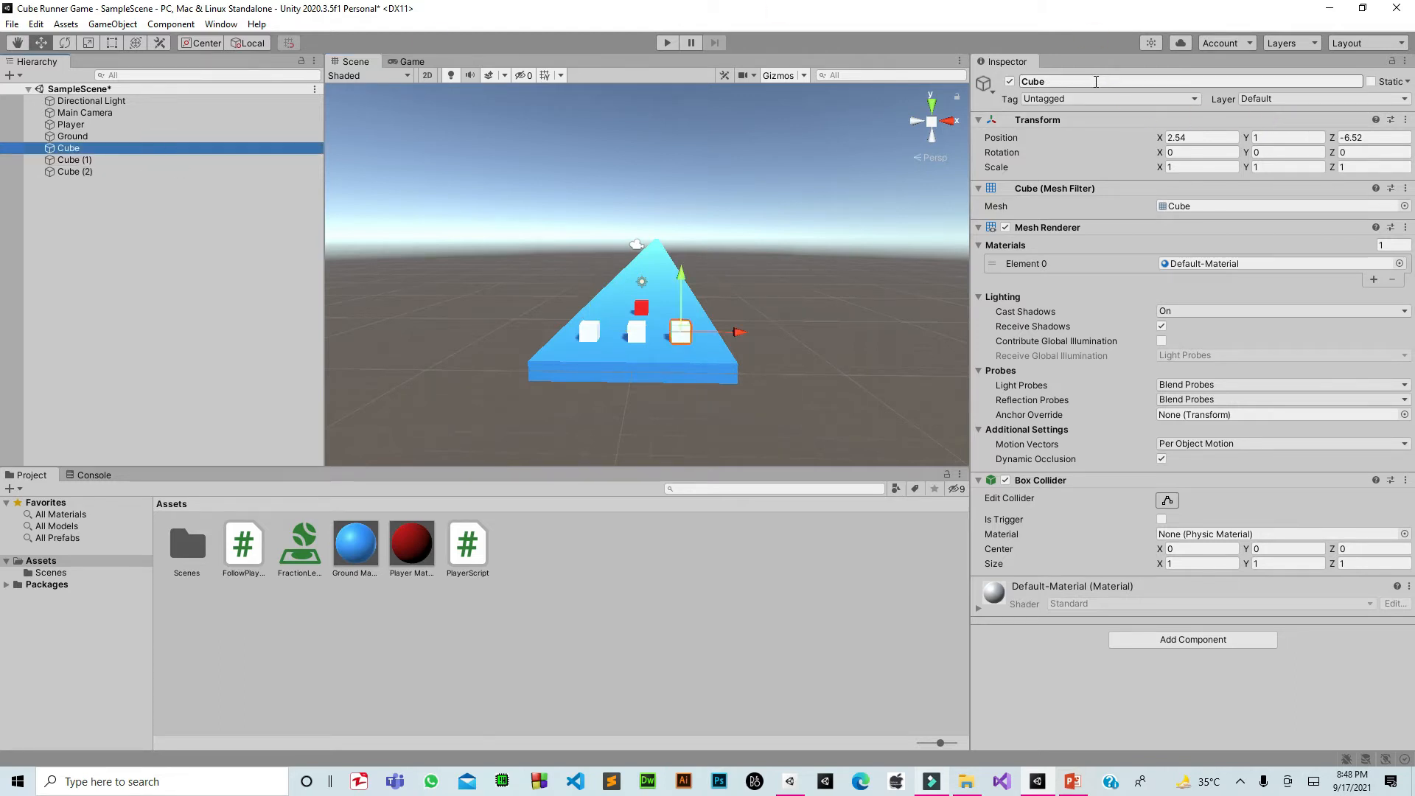
{"action": "left_click", "coordinate": [1026, 82]}
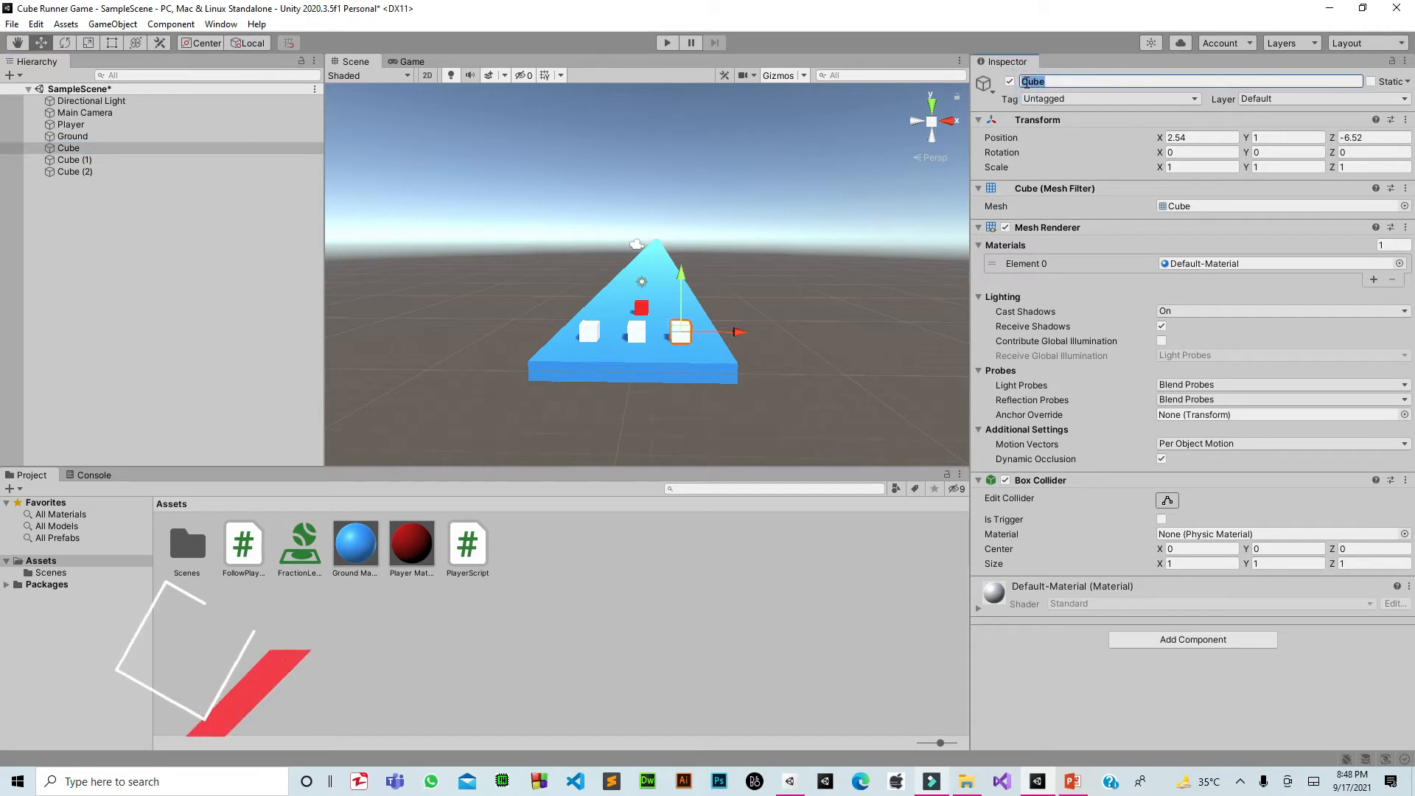
{"action": "type", "text": "Red"}
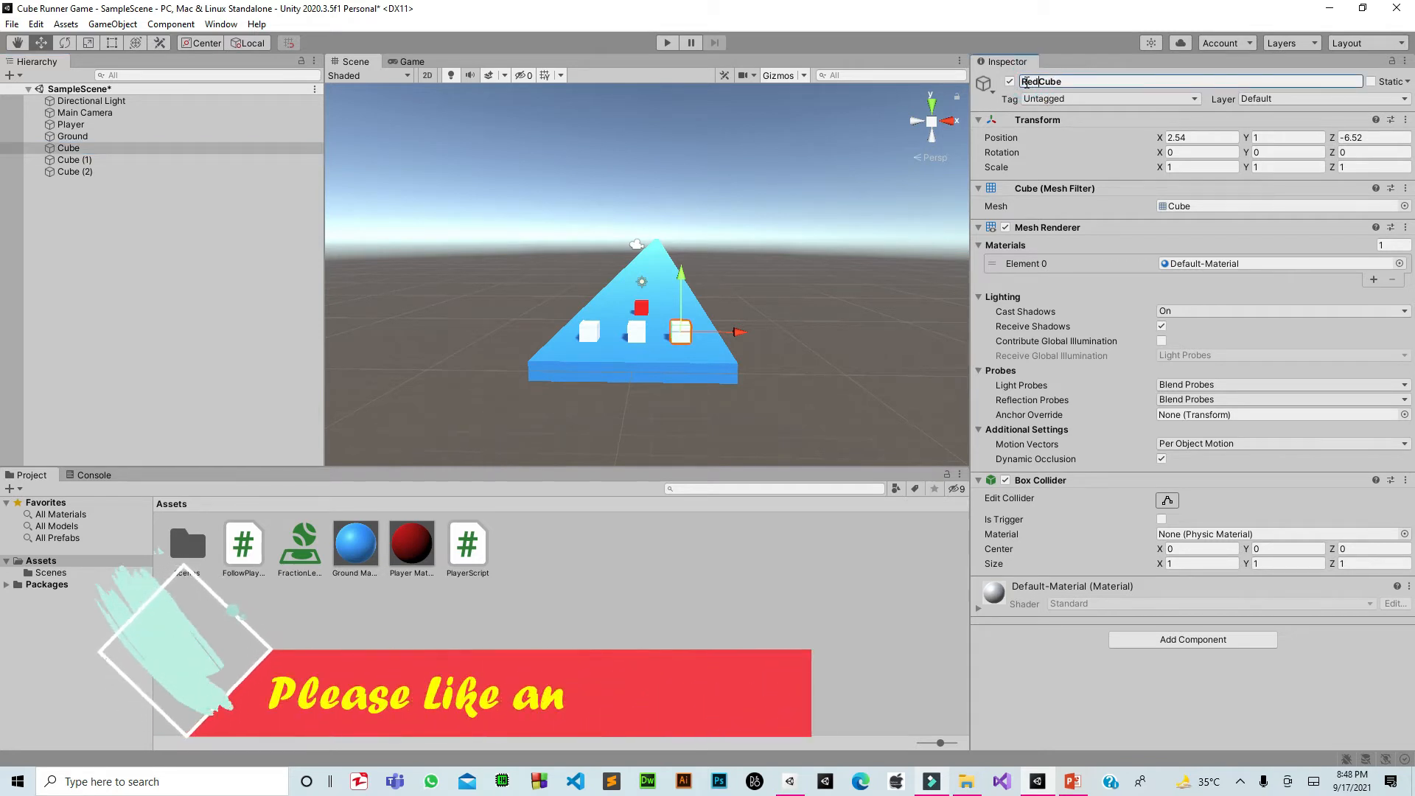
{"action": "left_click", "coordinate": [173, 160]}
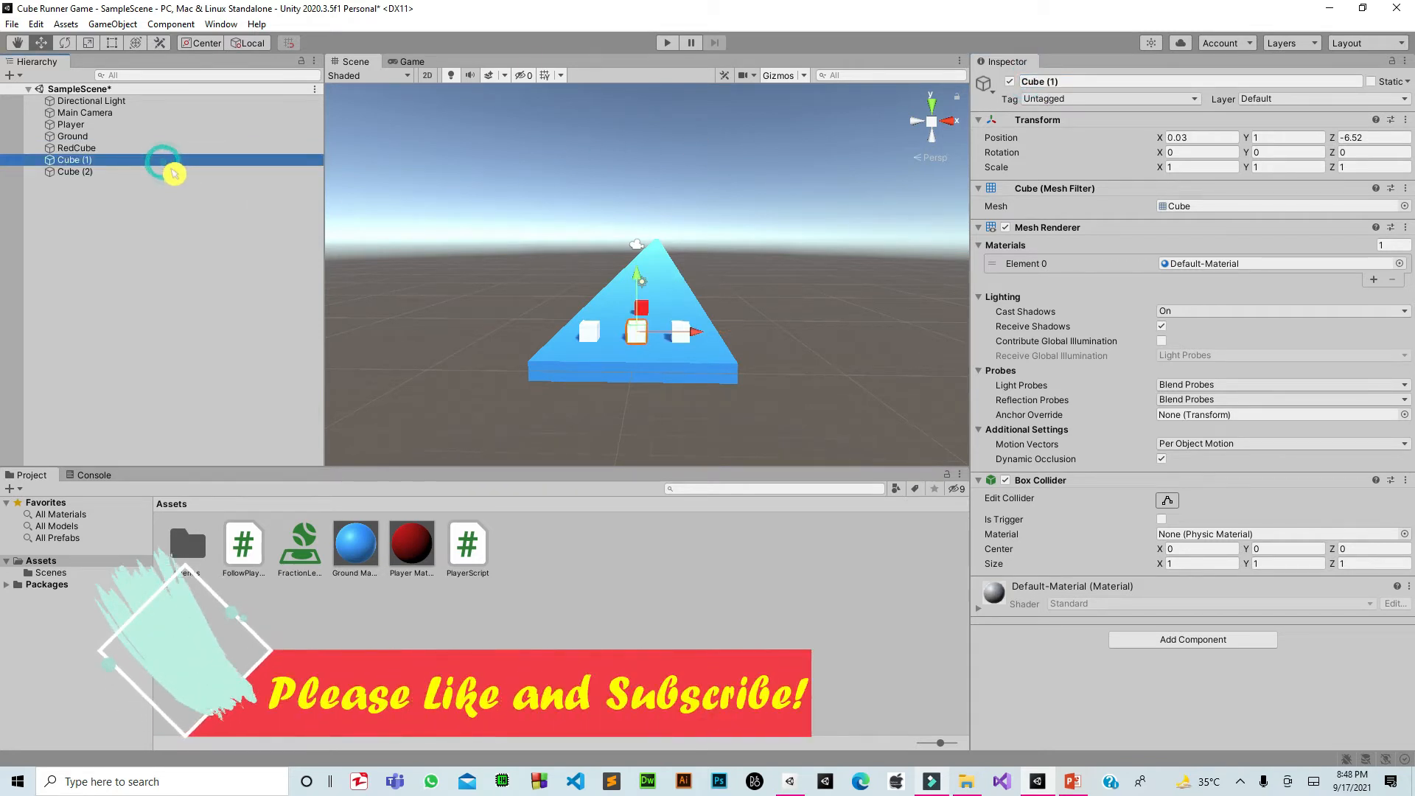
{"action": "left_click", "coordinate": [1025, 82]}
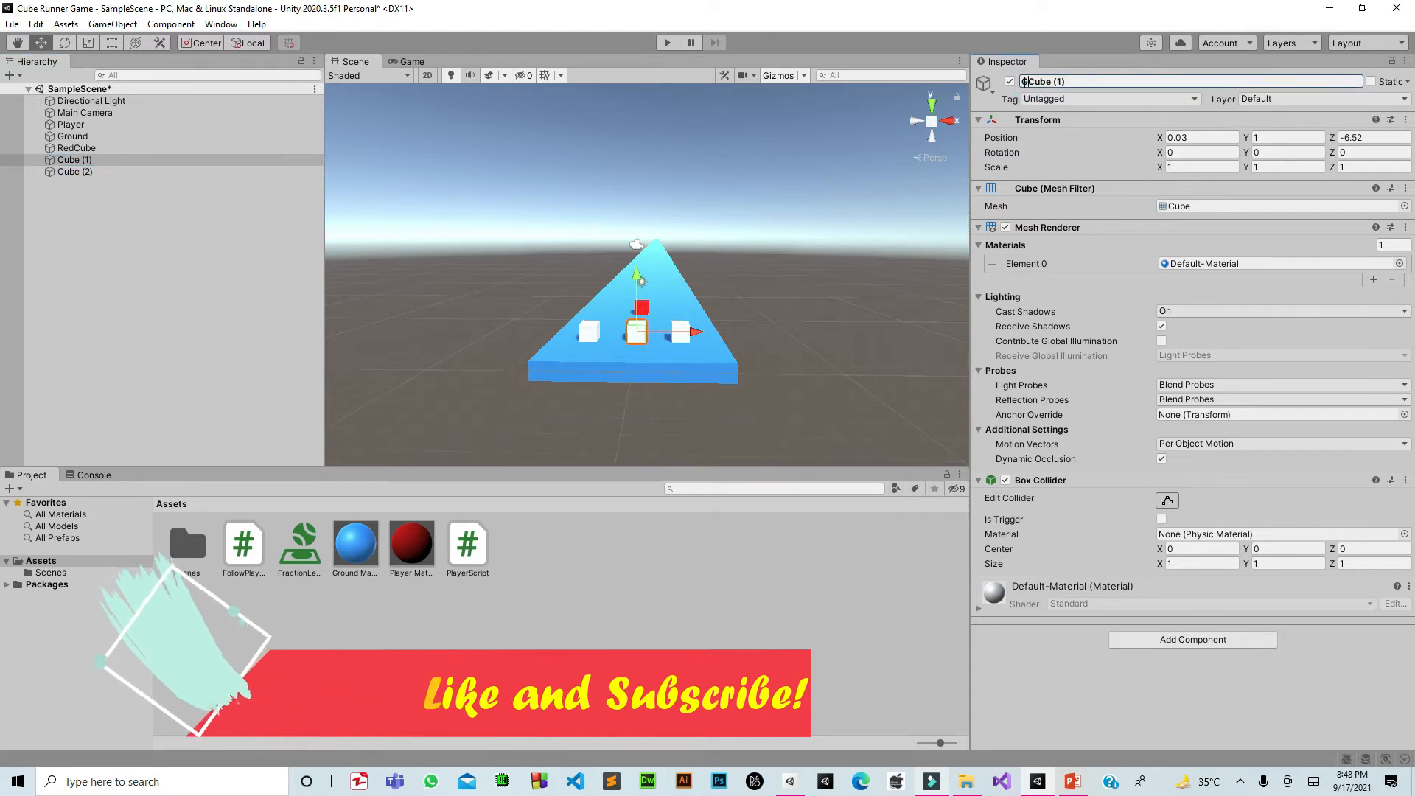
{"action": "type", "text": "Green"}
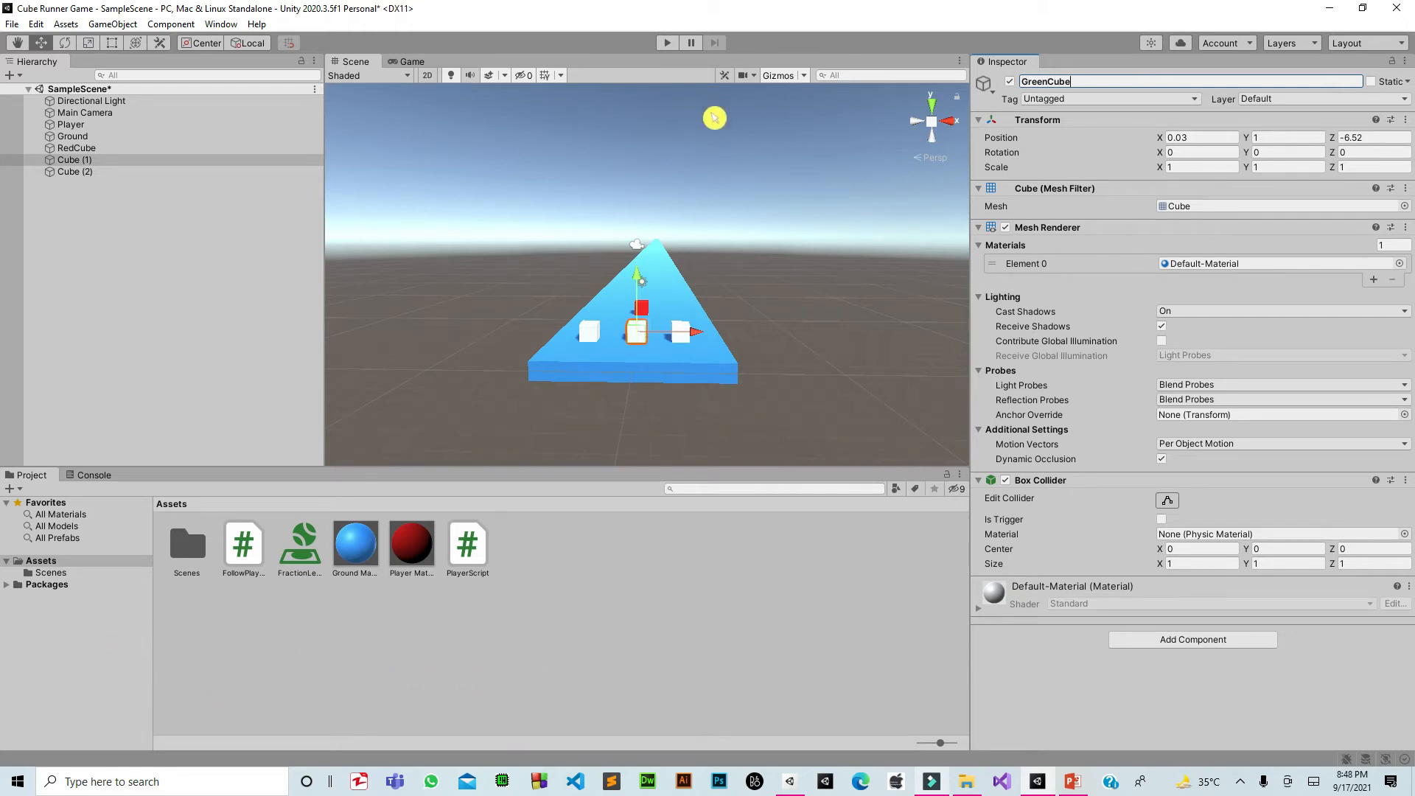
{"action": "left_click", "coordinate": [184, 174]}
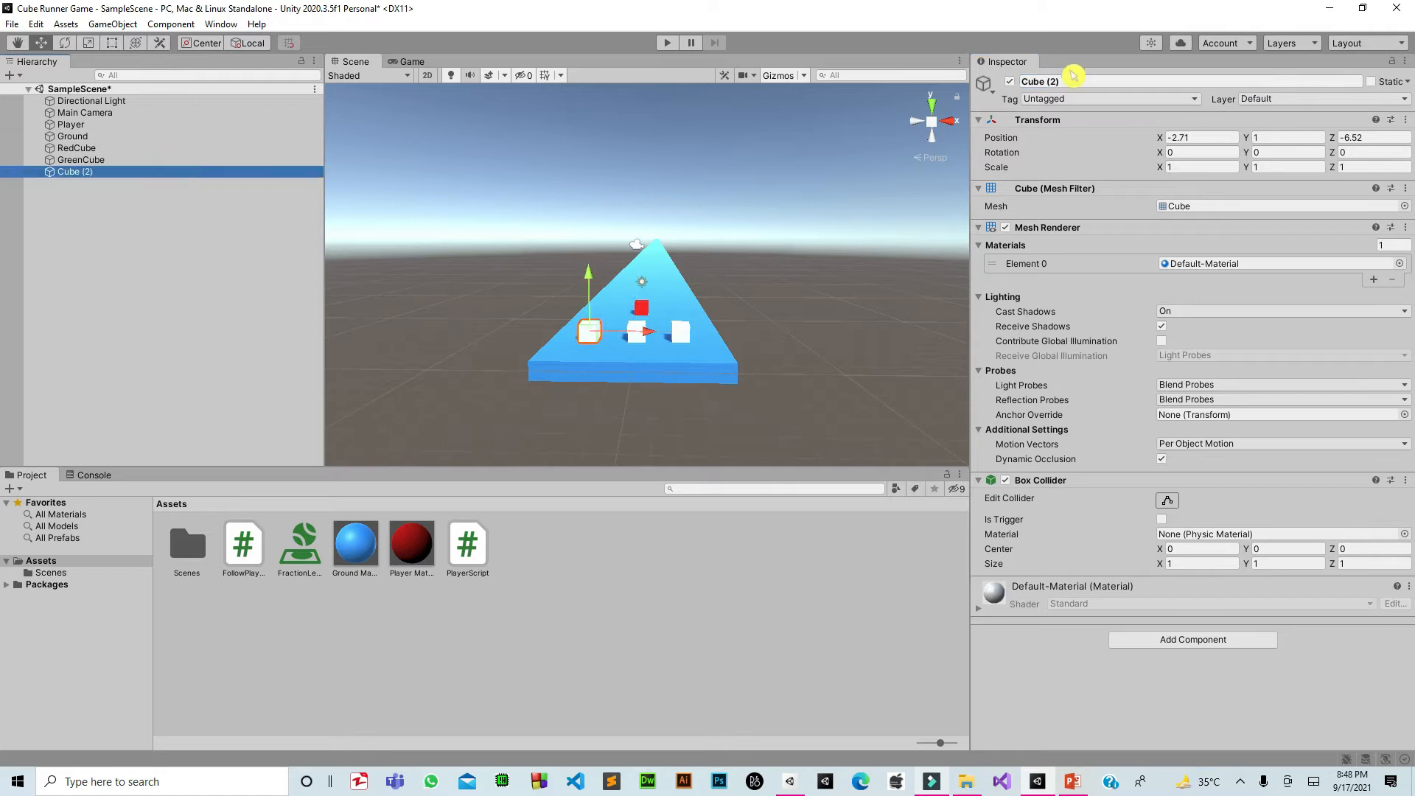
{"action": "left_click", "coordinate": [1025, 81]}
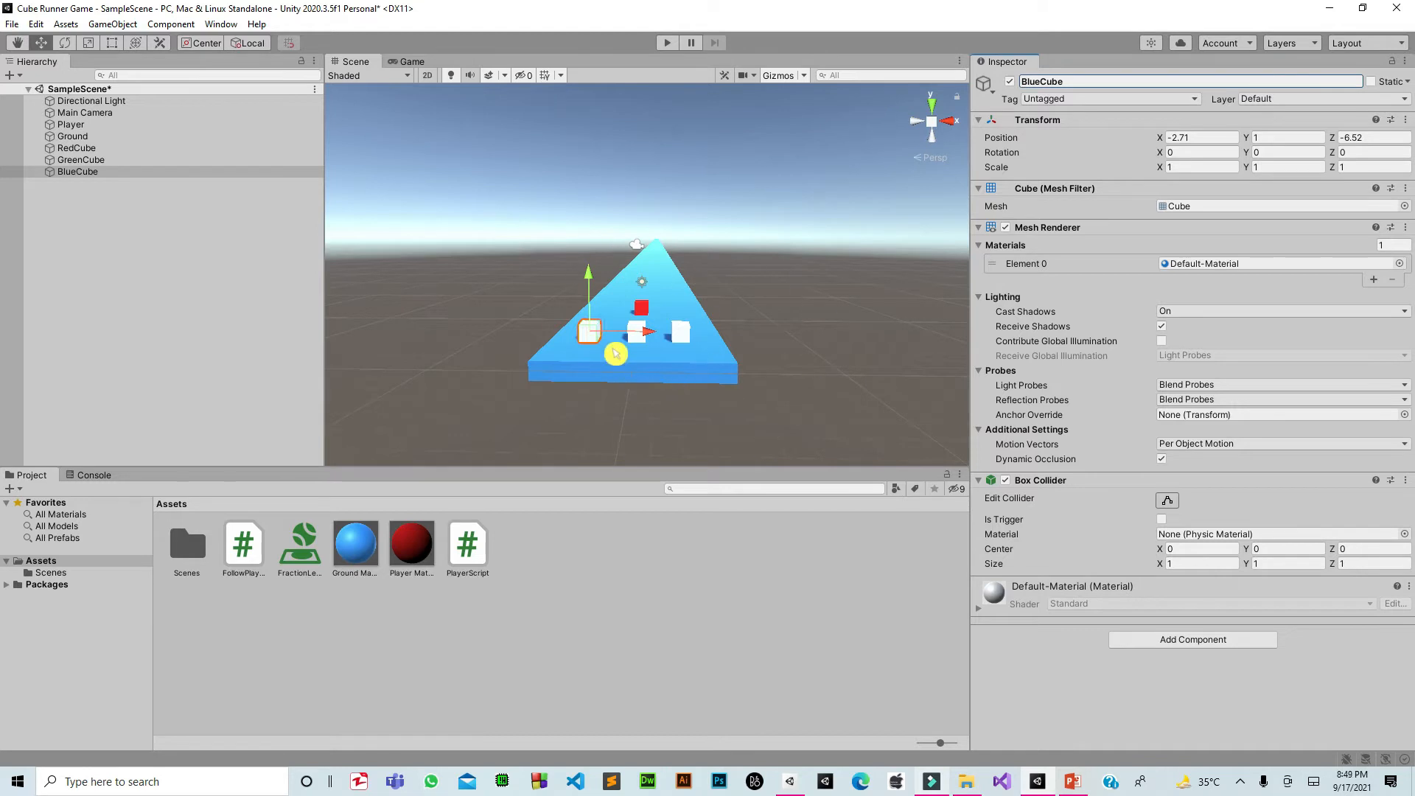
Apply the red Player Material to RedCube.
{"action": "left_click", "coordinate": [104, 153]}
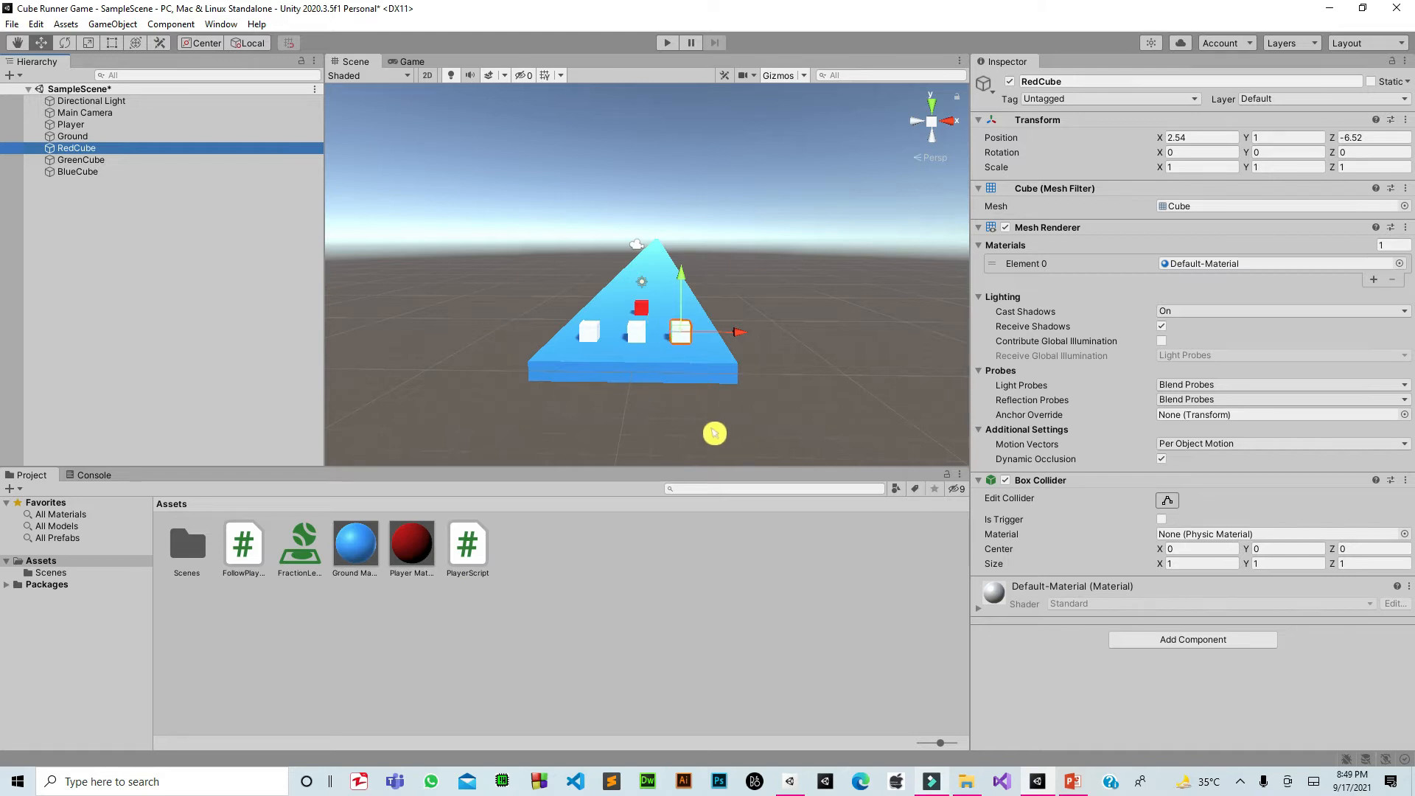
{"action": "left_click", "coordinate": [418, 553]}
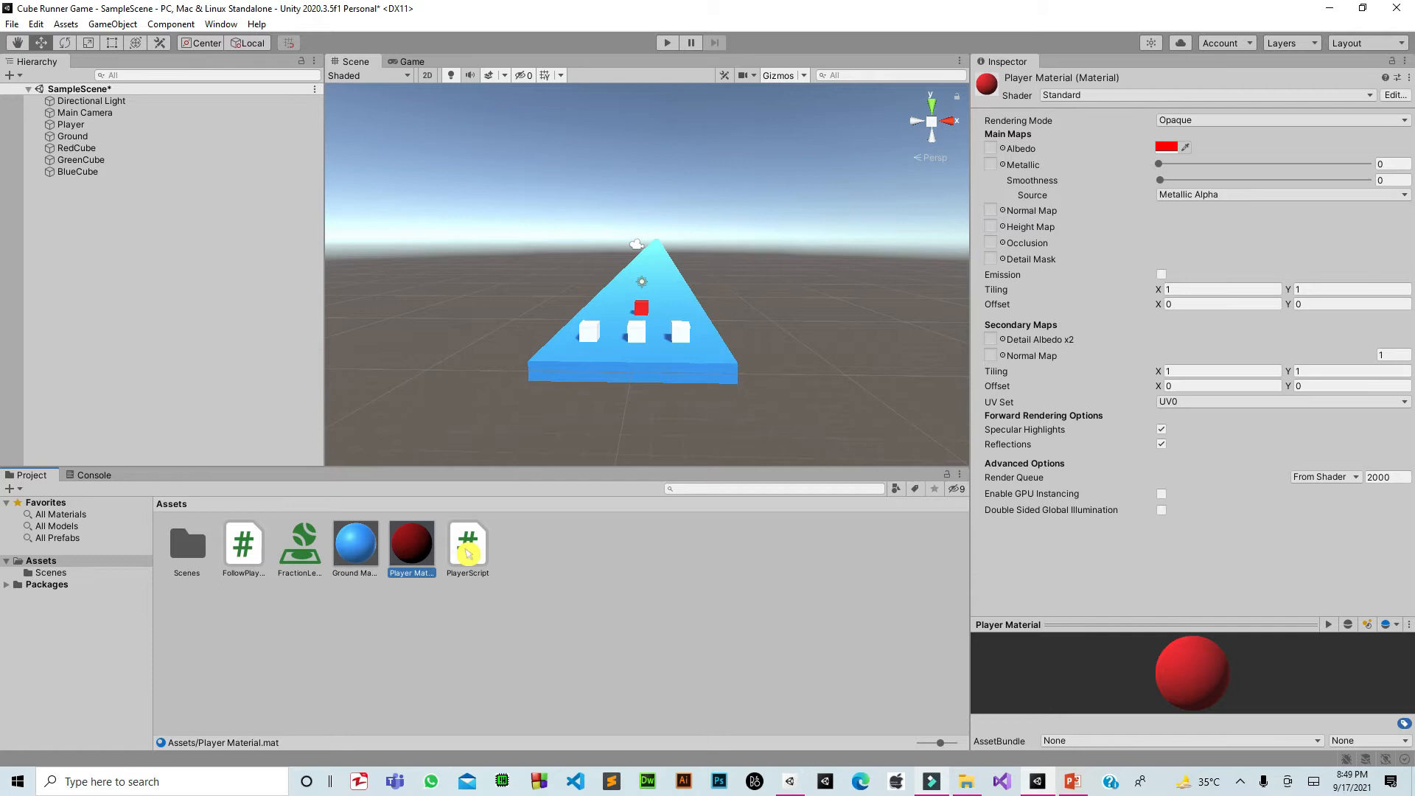
{"action": "left_click", "coordinate": [111, 125]}
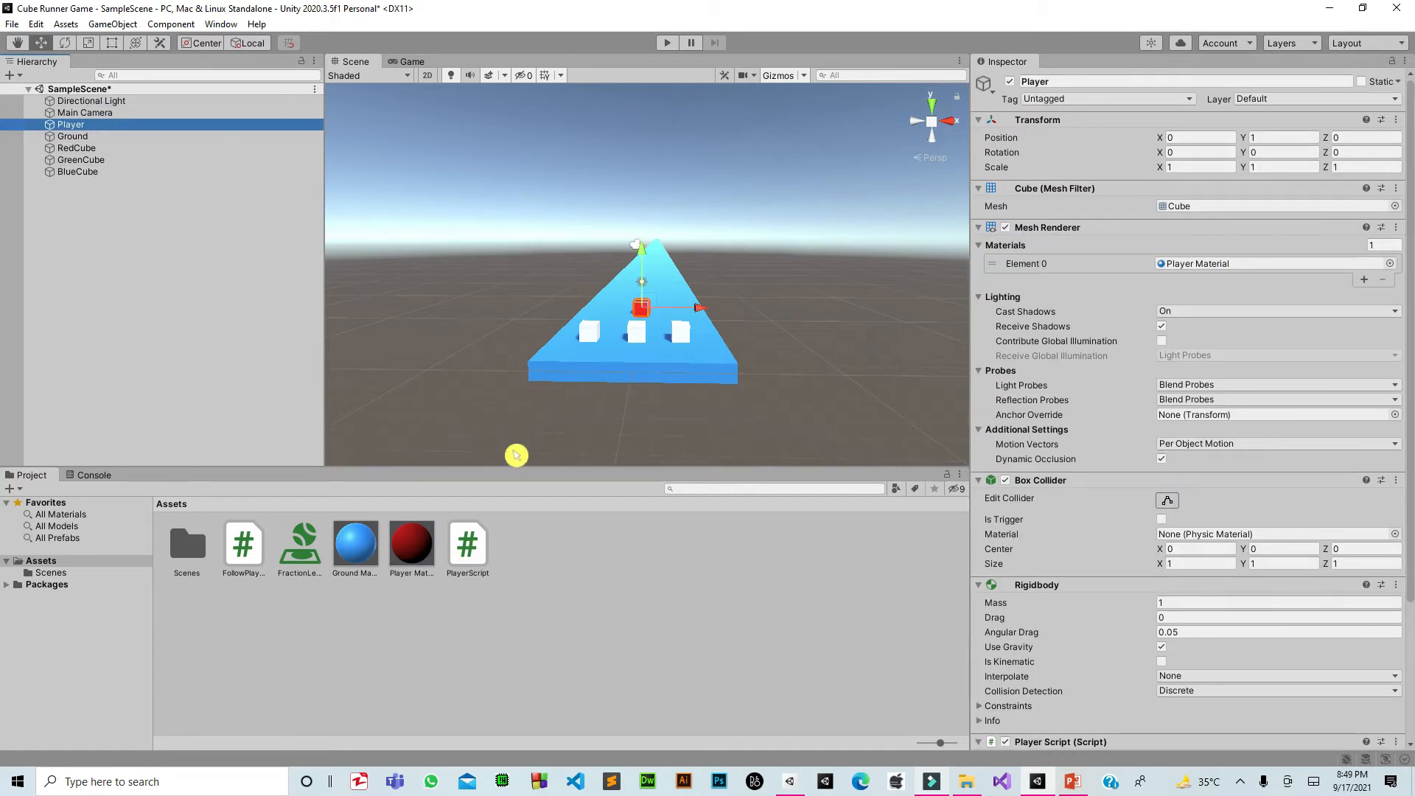
{"action": "left_click", "coordinate": [417, 565]}
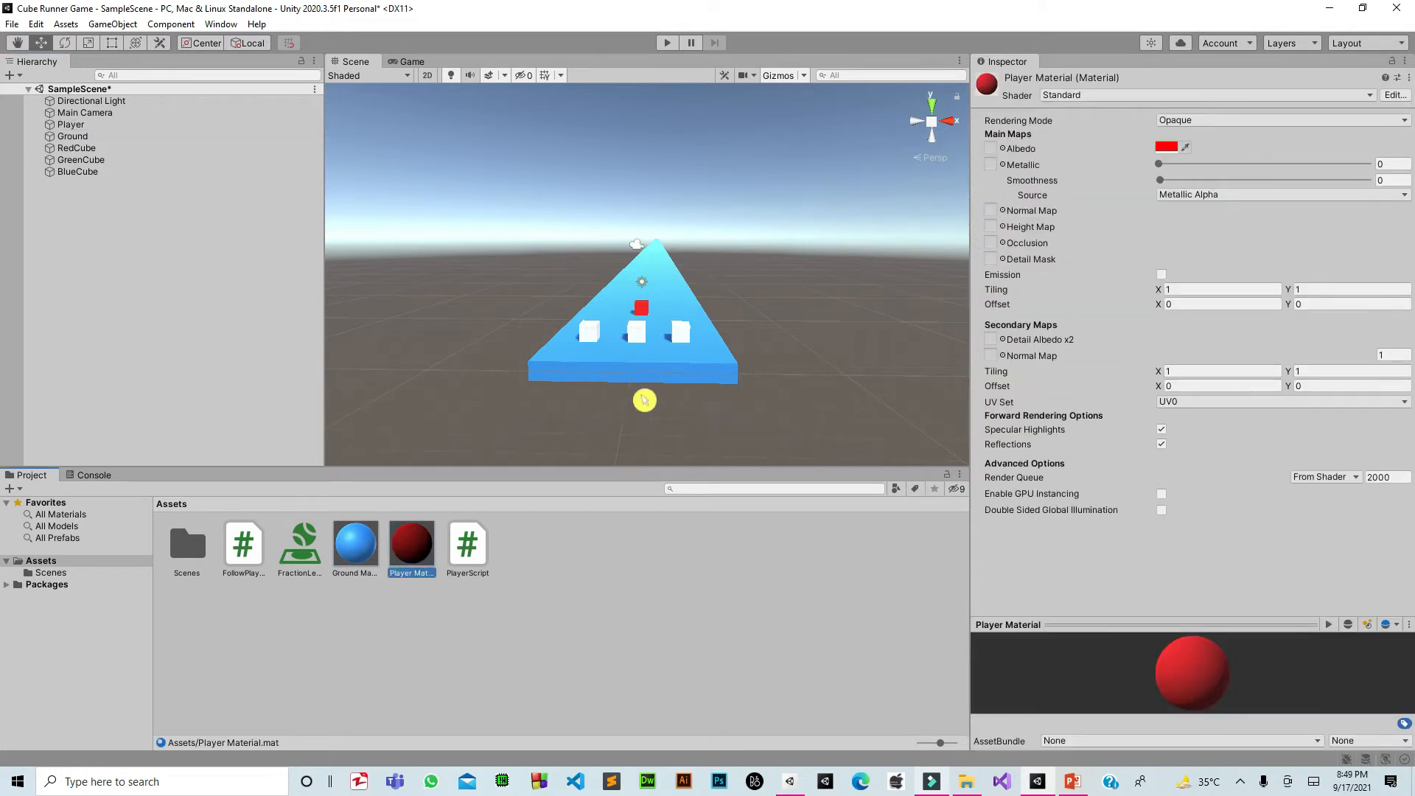
{"action": "left_click", "coordinate": [691, 345]}
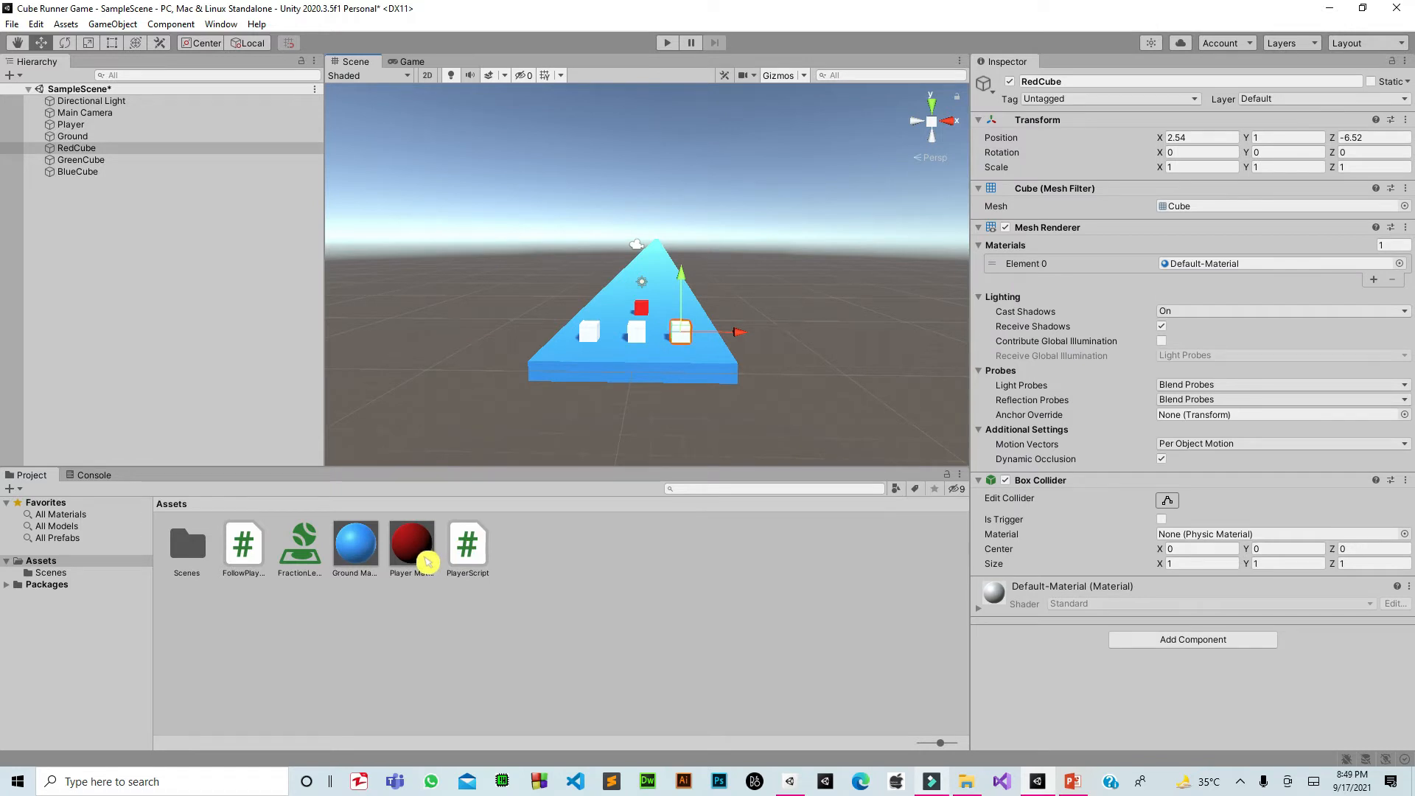
{"action": "left_click_drag", "start_coordinate": [428, 562], "coordinate": [683, 334]}
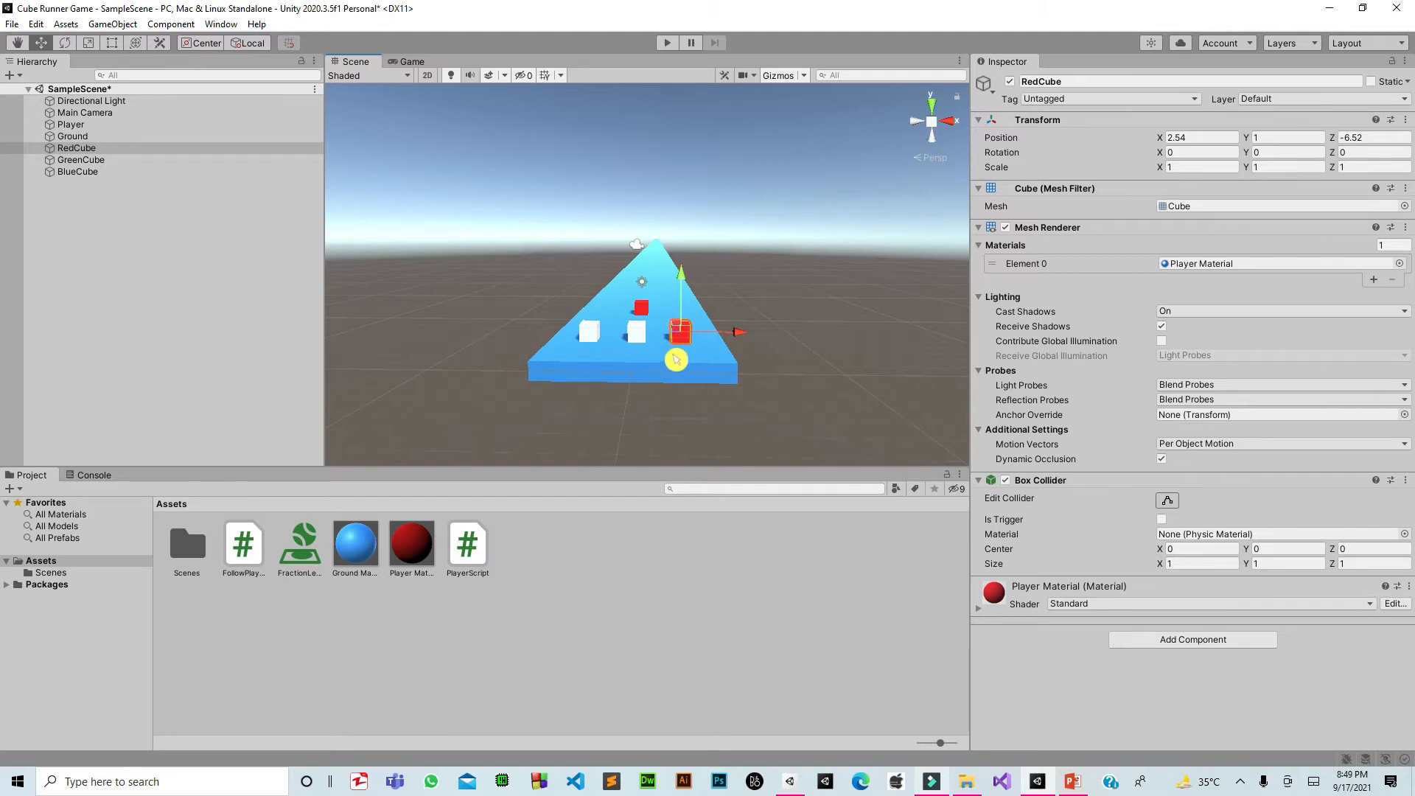
Create a new material in the Assets folder for GreenCube and name it Green Material.
{"action": "left_click", "coordinate": [646, 342]}
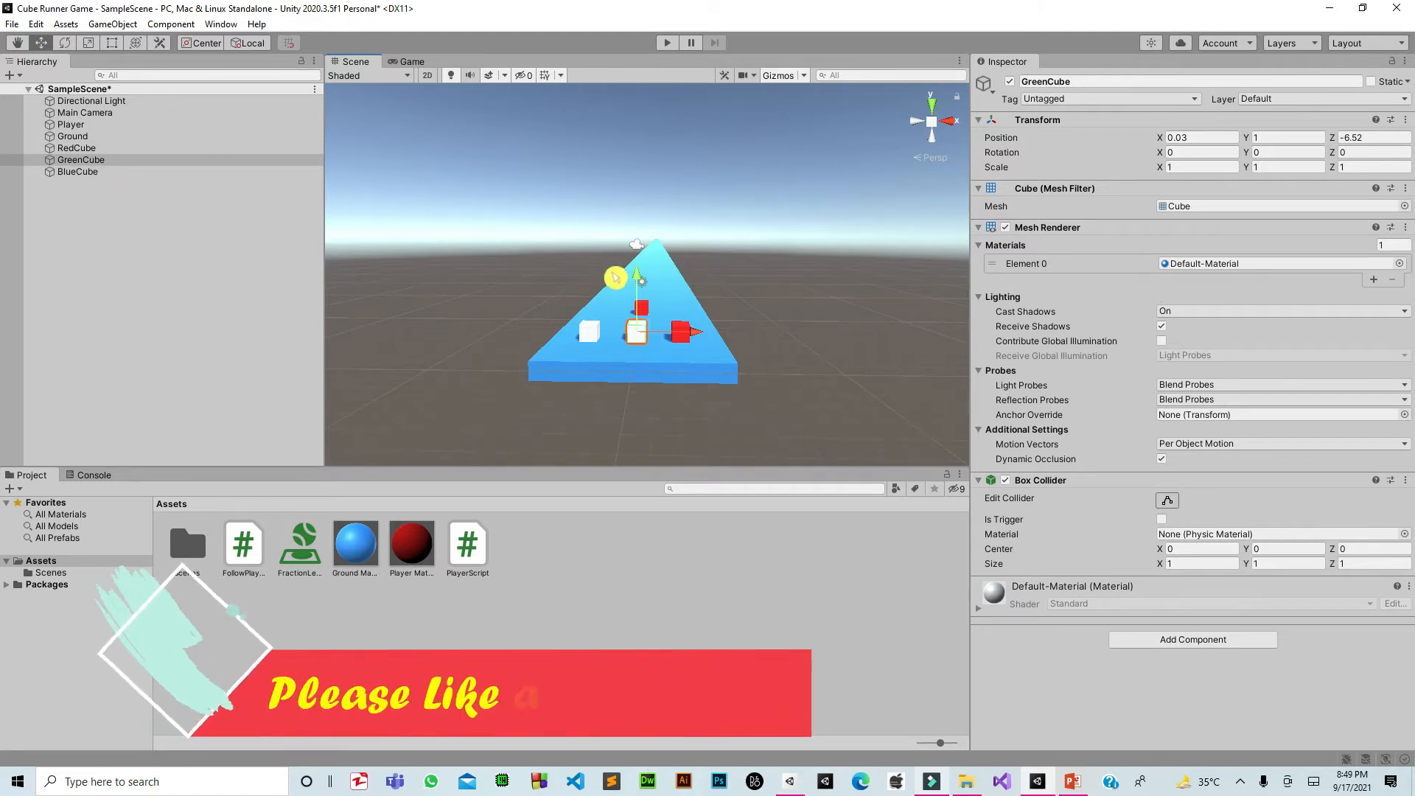
{"action": "left_click", "coordinate": [599, 338]}
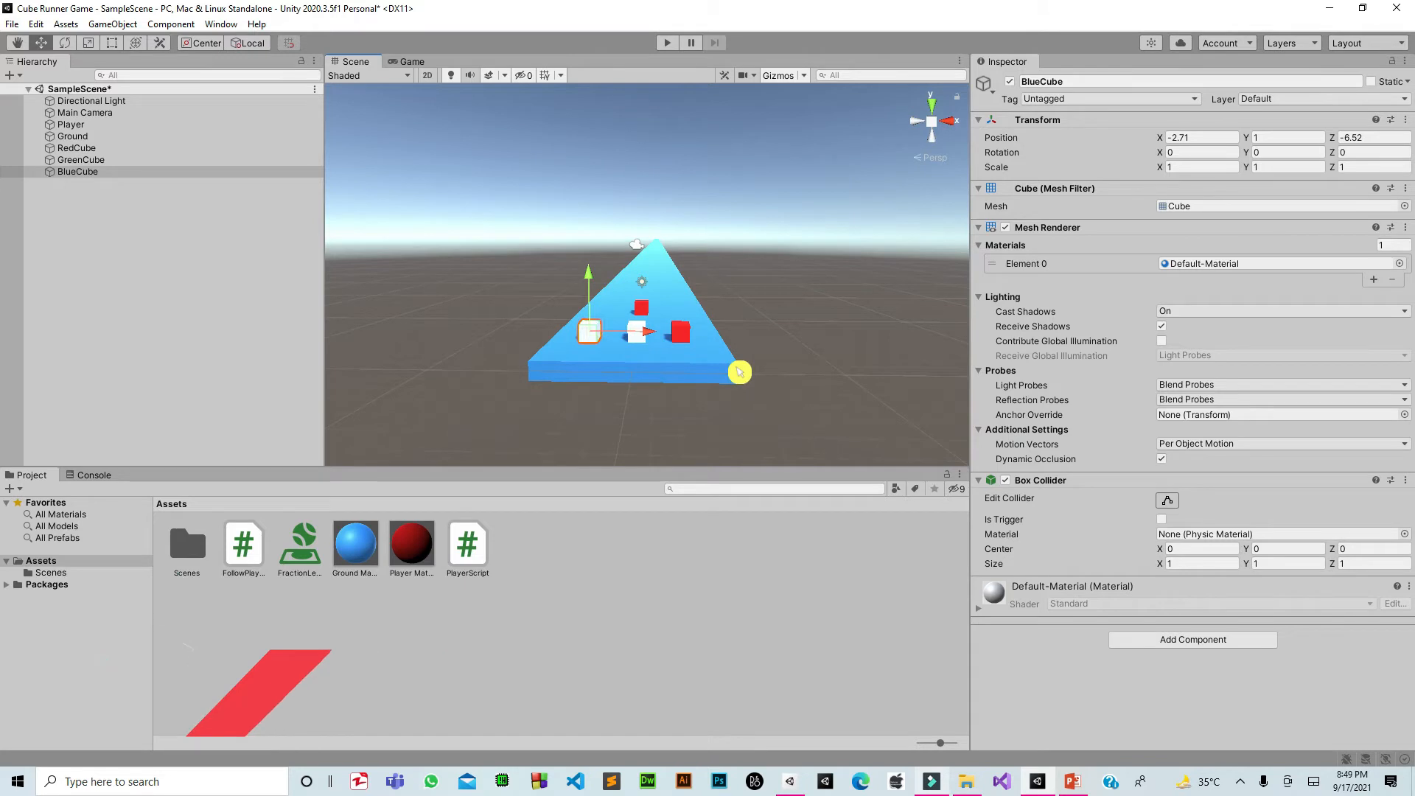
{"action": "left_click", "coordinate": [648, 345]}
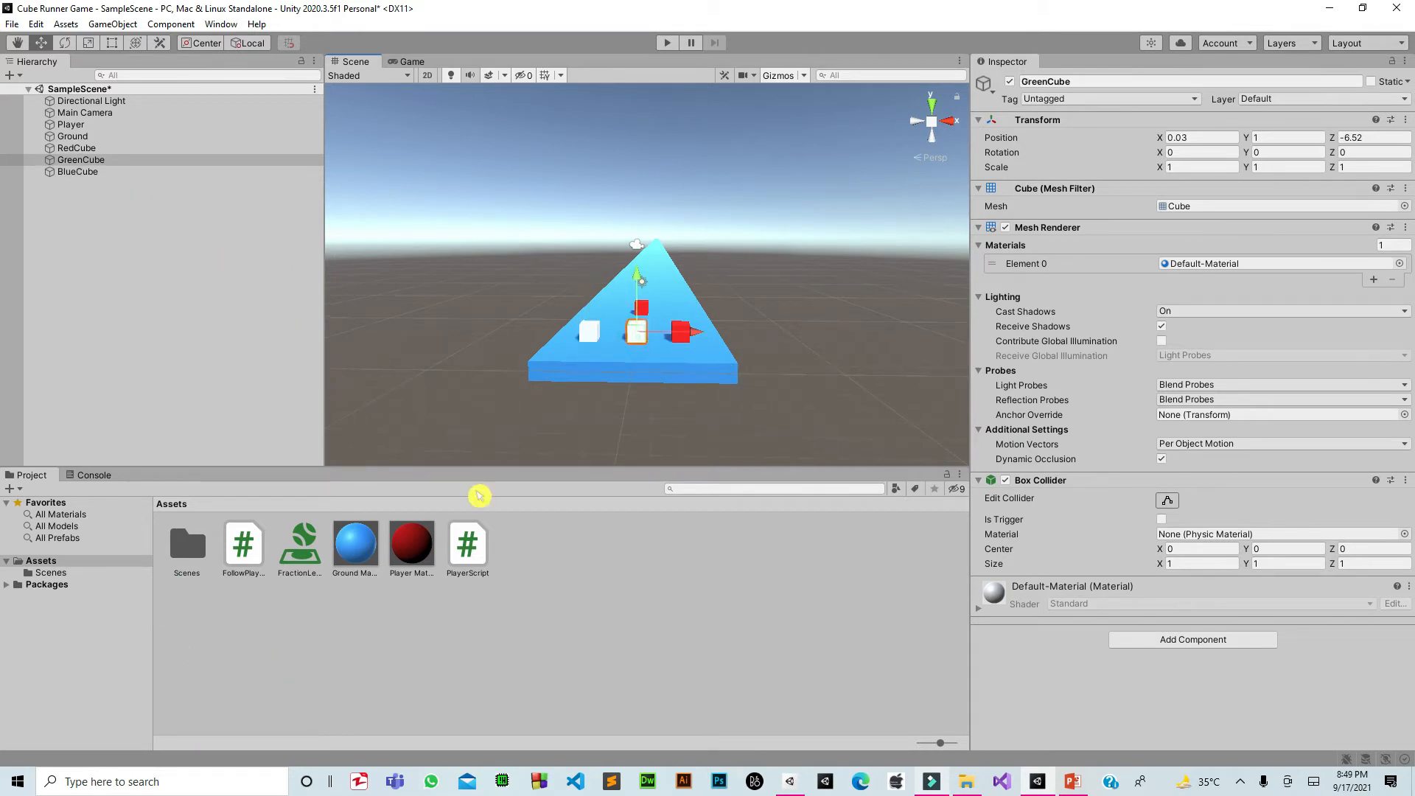
{"action": "right_click", "coordinate": [645, 658]}
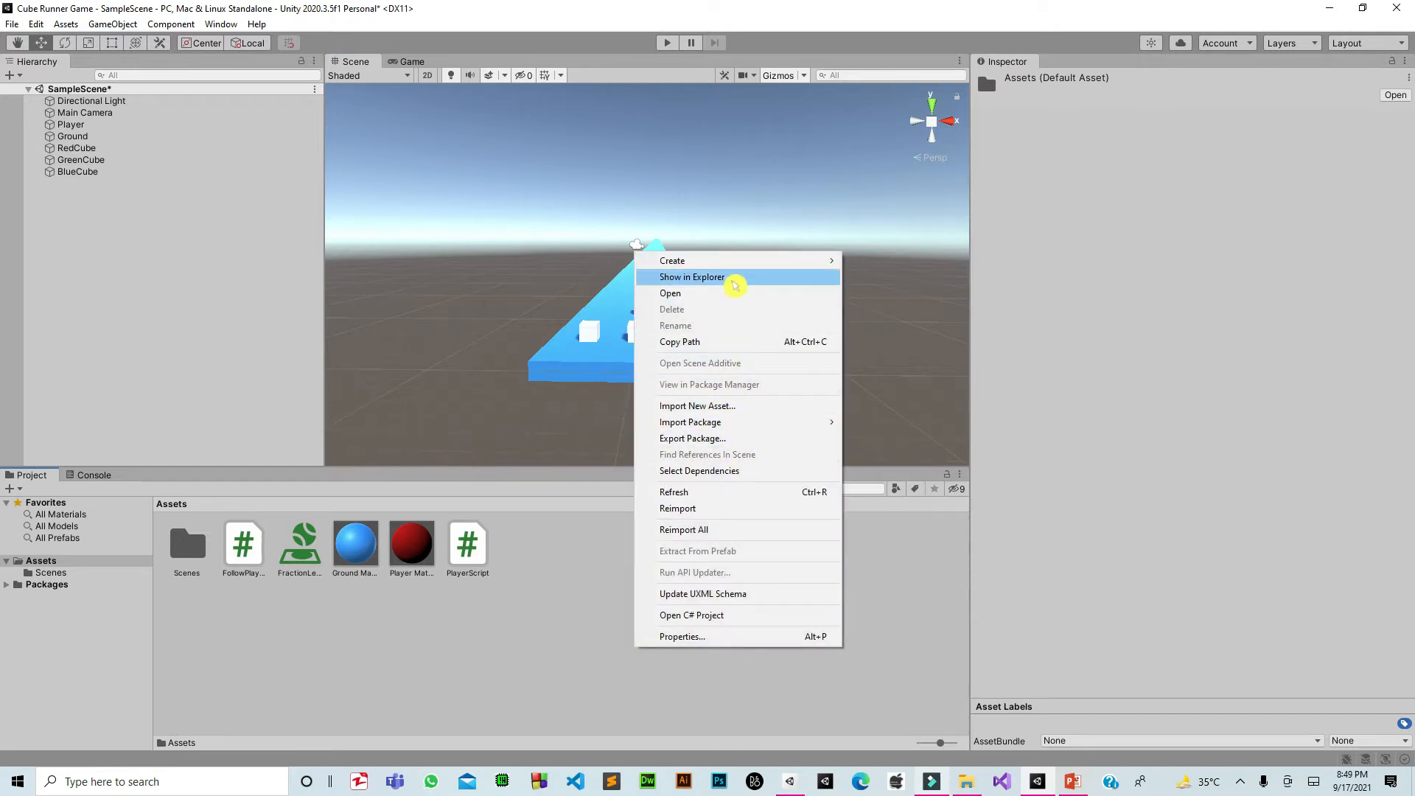
{"action": "mouse_move", "coordinate": [733, 261]}
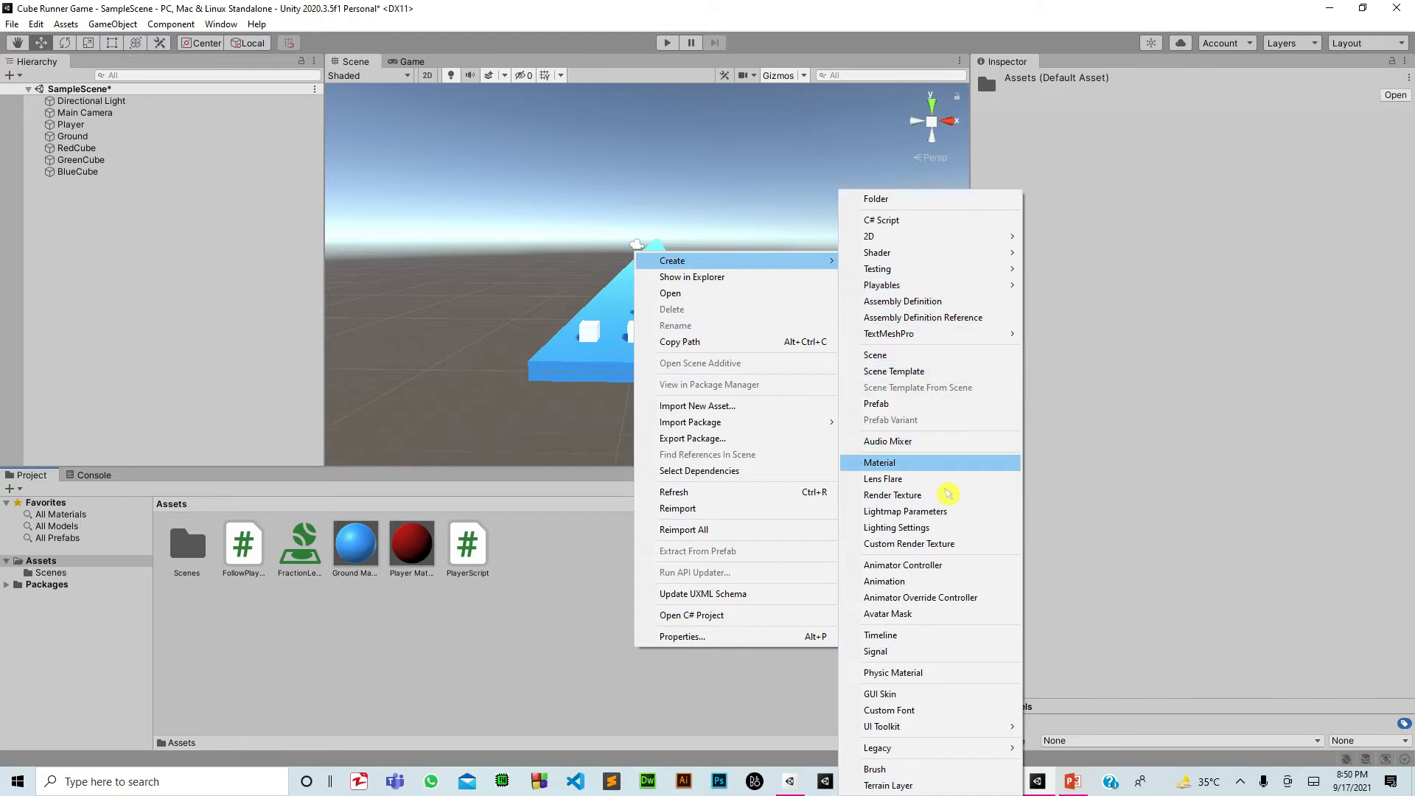
{"action": "left_click", "coordinate": [936, 472]}
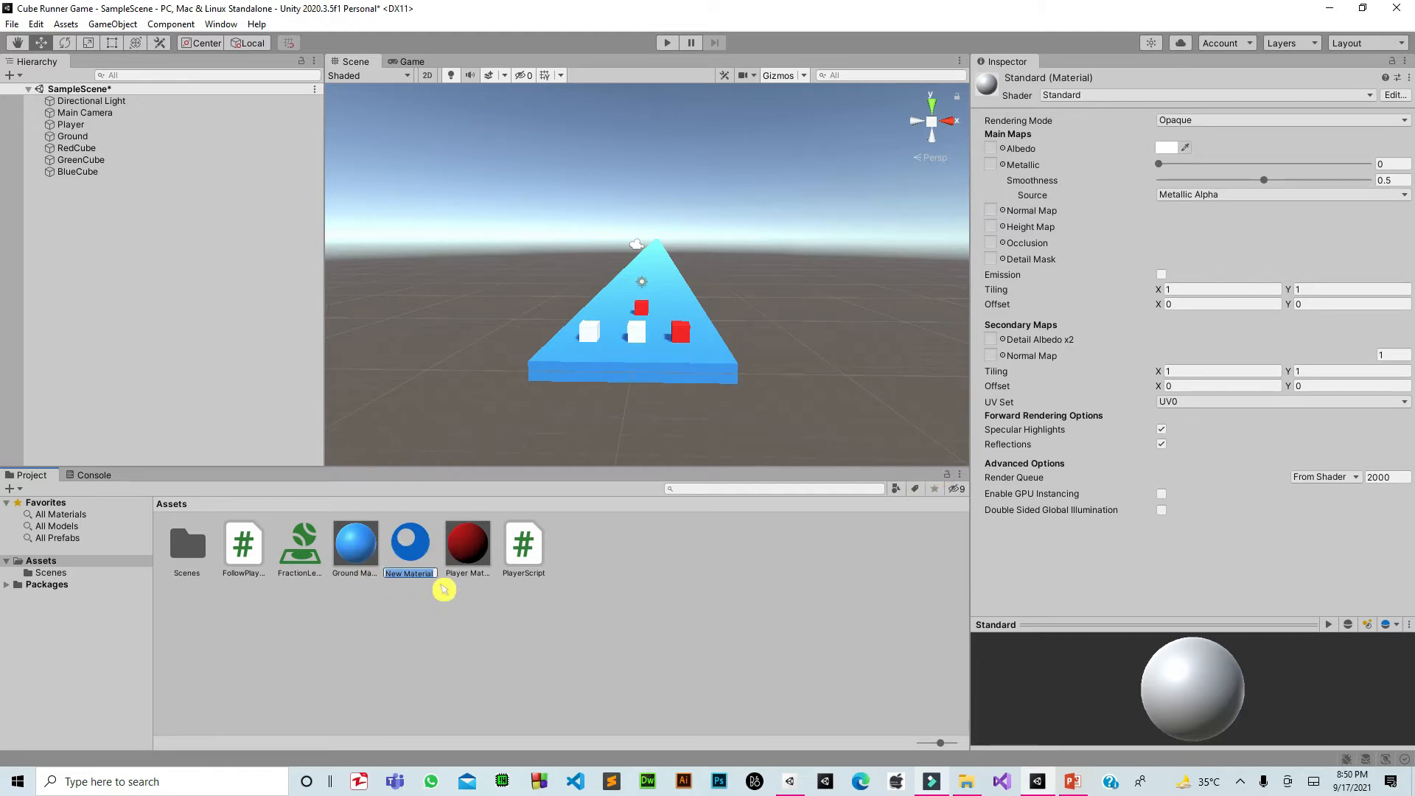
{"action": "type", "text": "Gr"}
{"action": "type", "text": "een Material"}
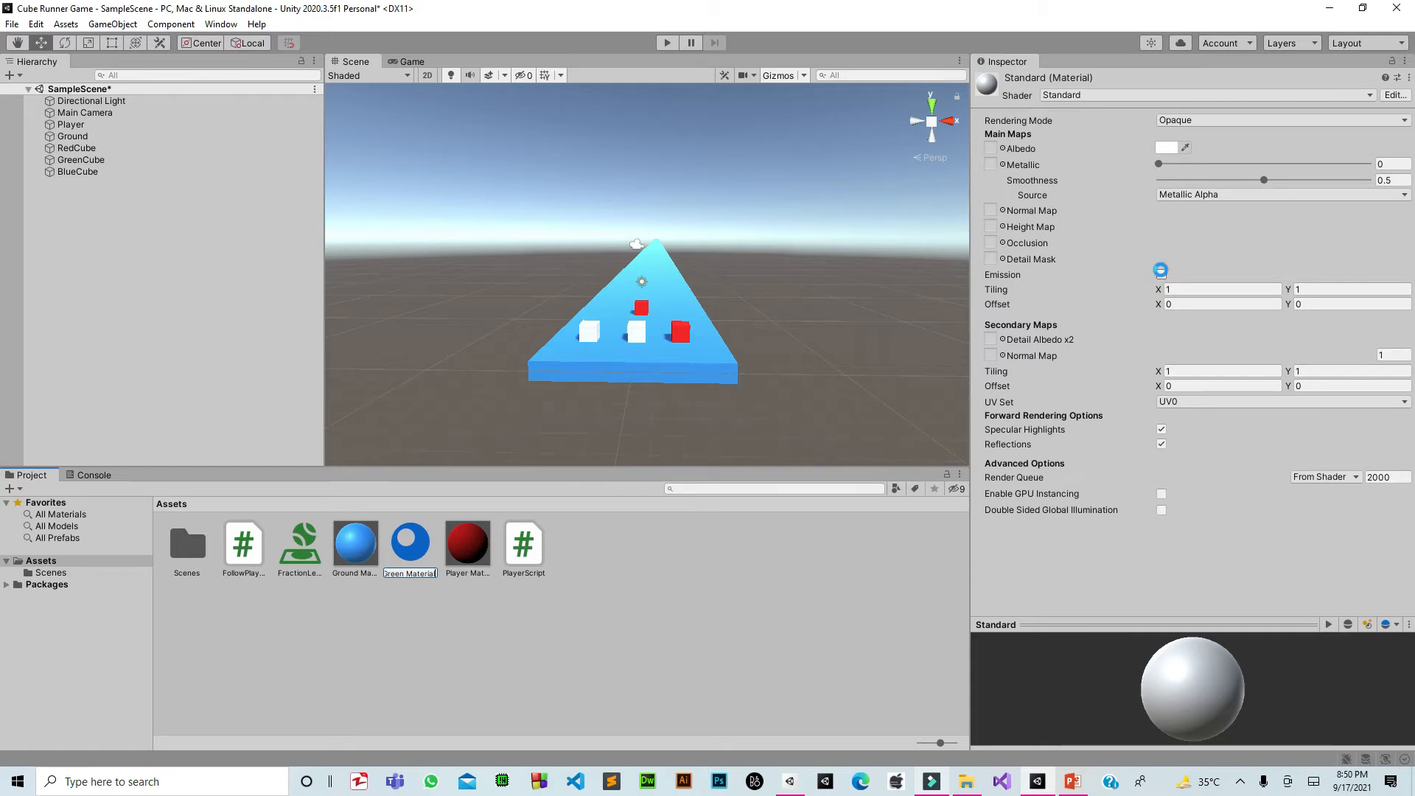
Set Green Material's albedo color to RGB 0, 255, 0 and apply the material to GreenCube.
{"action": "left_click", "coordinate": [1175, 148]}
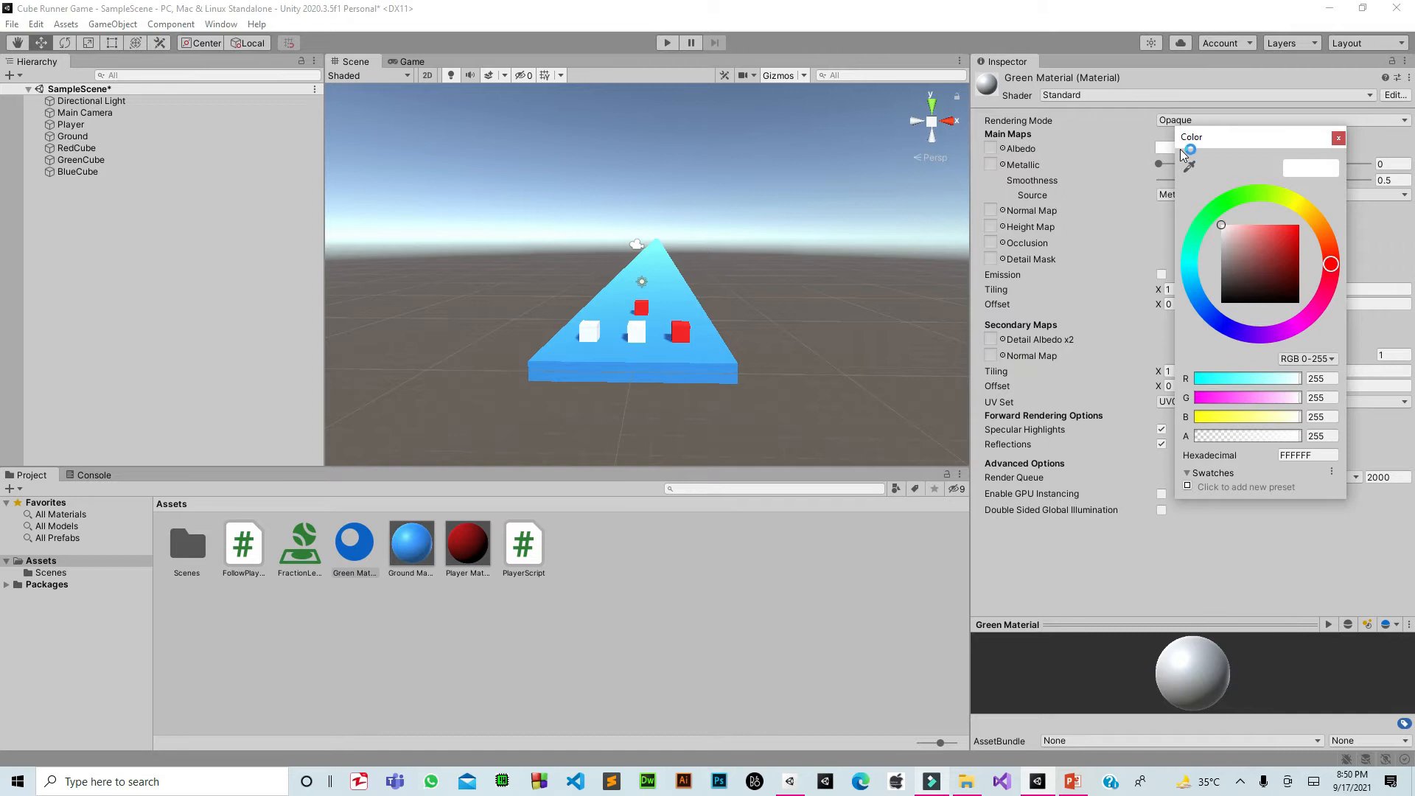
{"action": "left_click", "coordinate": [1304, 297]}
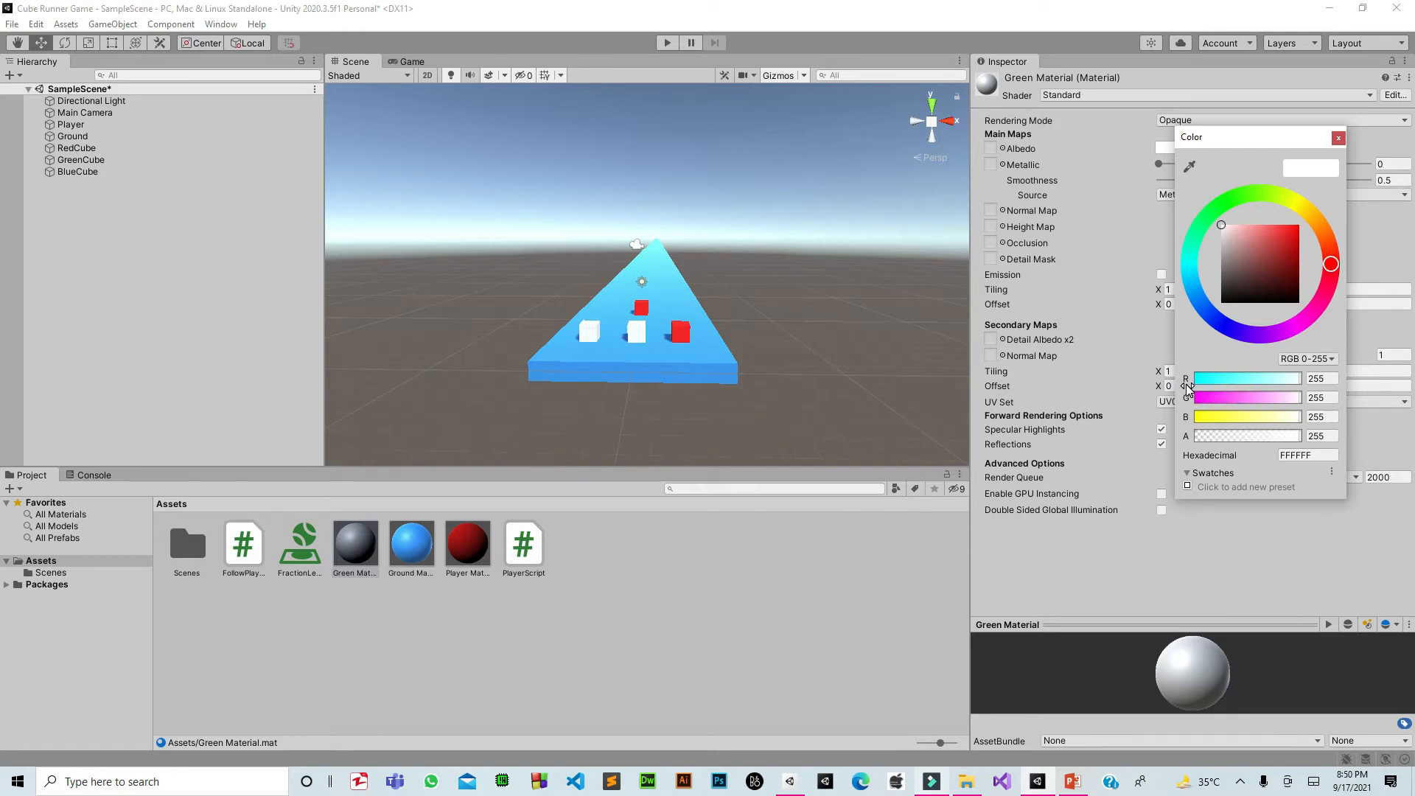
{"action": "left_click", "coordinate": [1199, 433]}
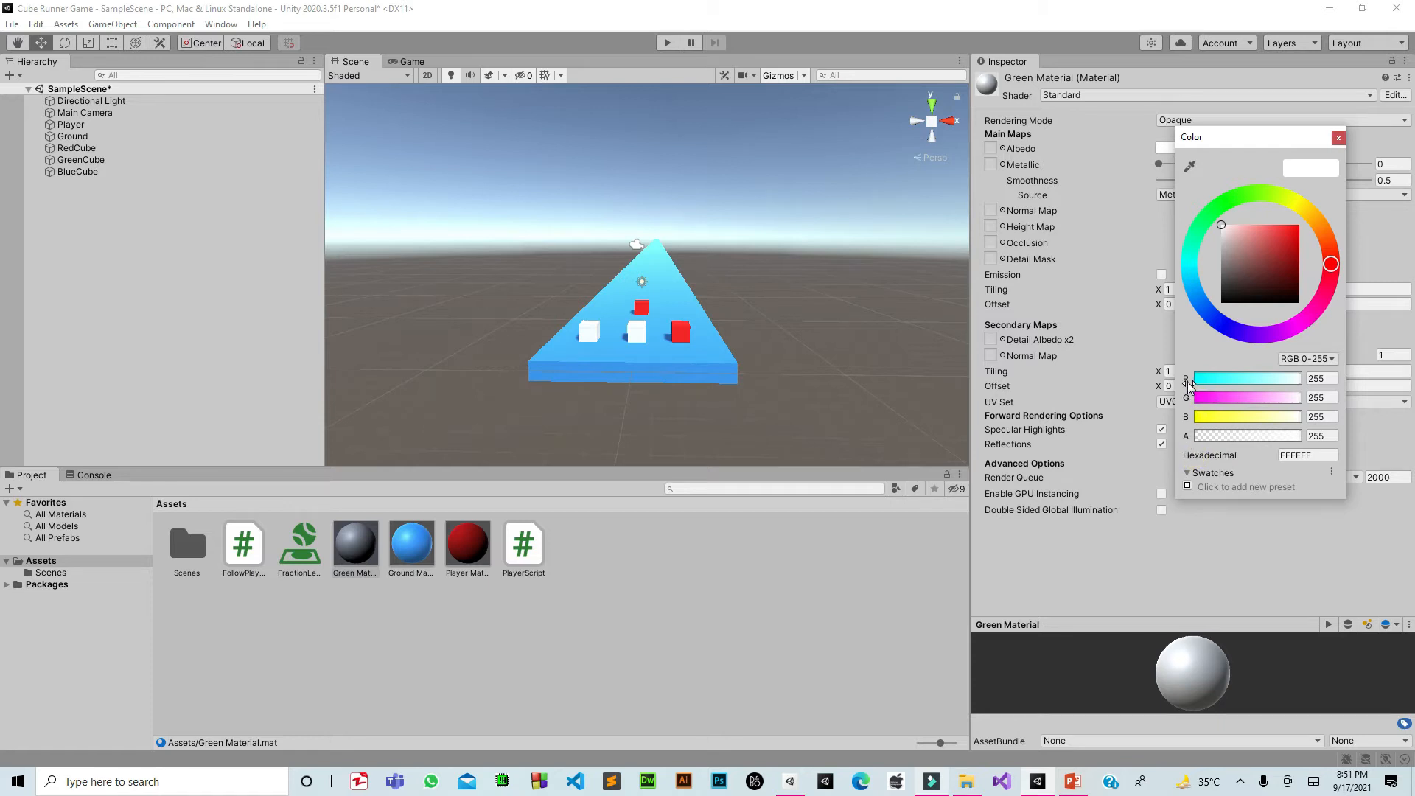
{"action": "left_click", "coordinate": [1319, 379]}
{"action": "type", "text": "0"}
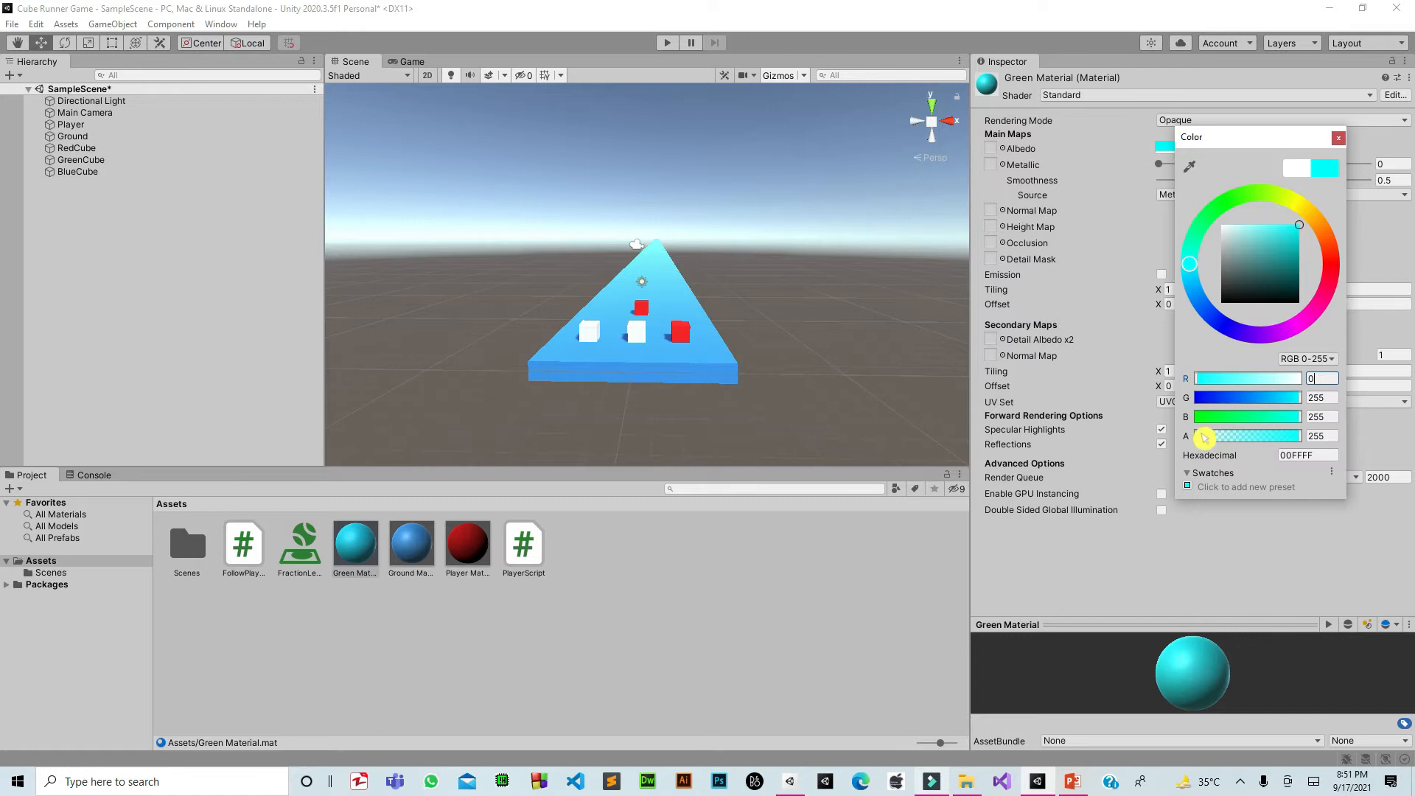
{"action": "left_click", "coordinate": [1319, 417]}
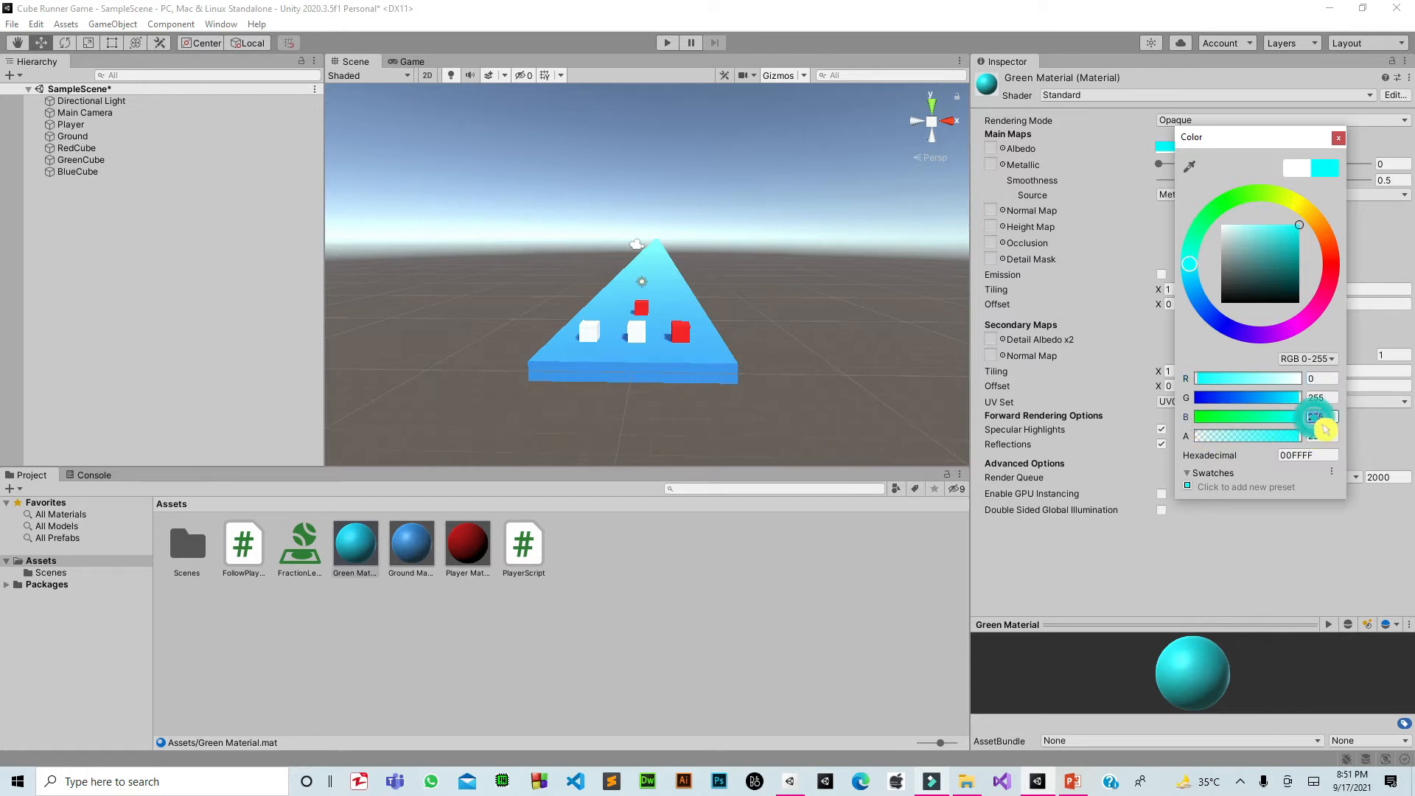
{"action": "type", "text": "0"}
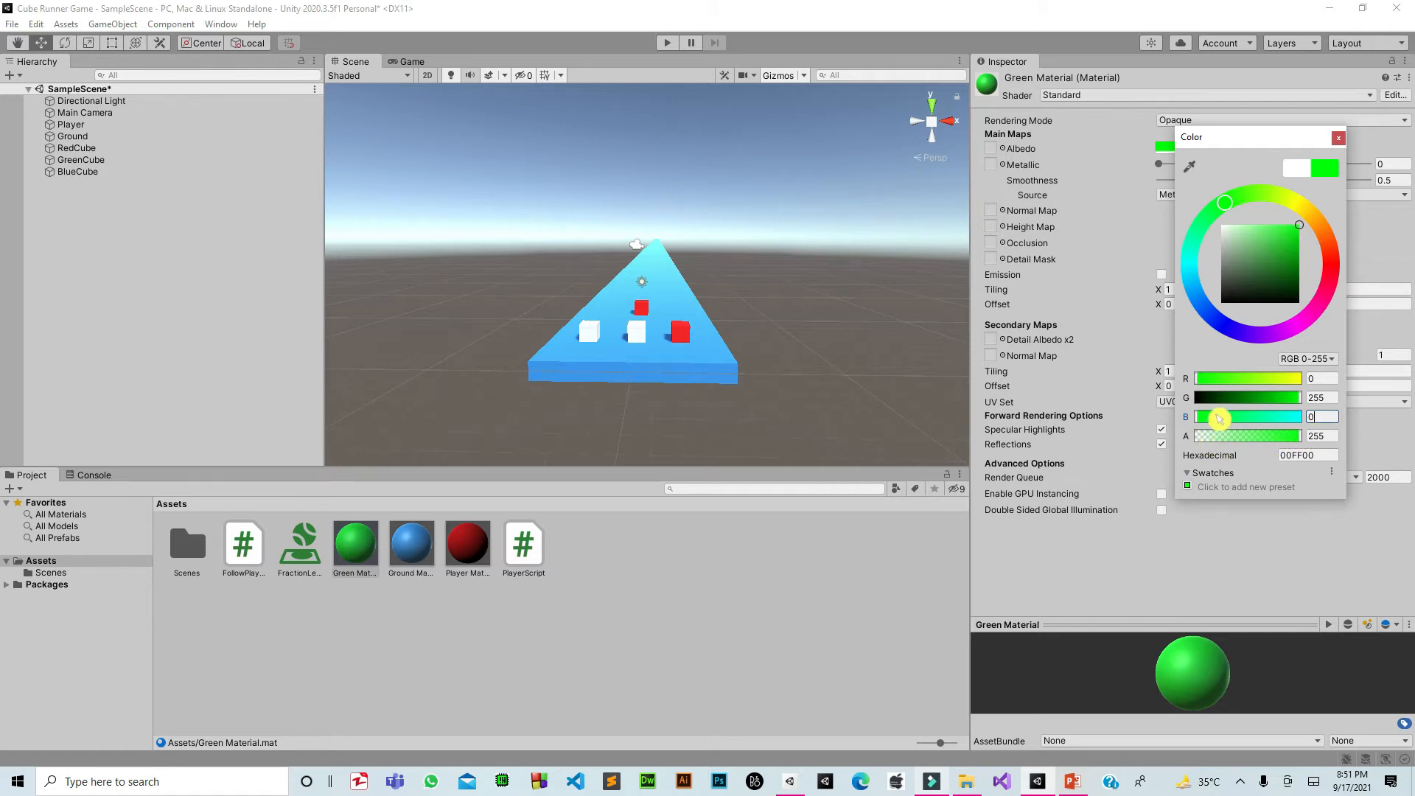
{"action": "left_click", "coordinate": [1318, 398]}
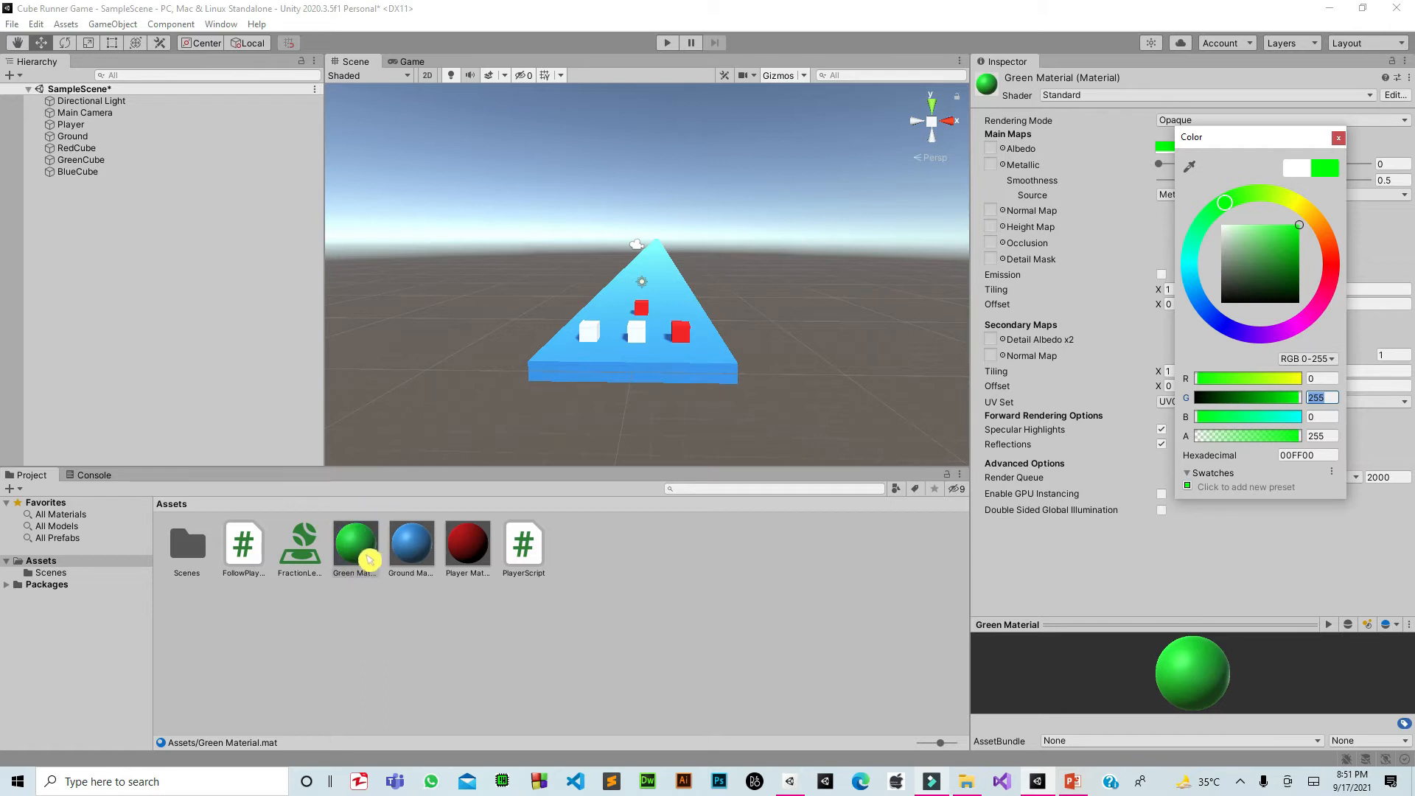
{"action": "left_click_drag", "start_coordinate": [369, 558], "coordinate": [640, 341]}
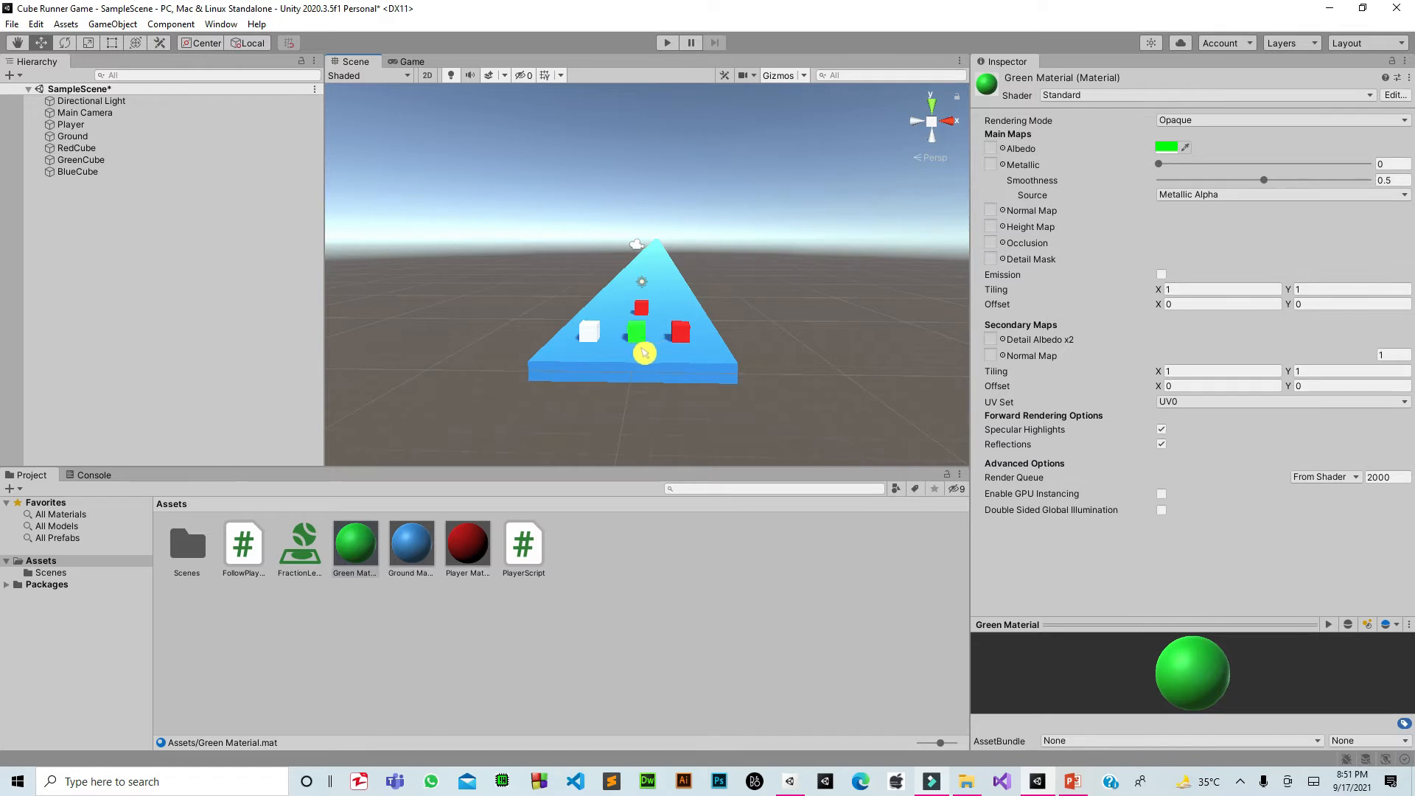
Create another new material in the Assets folder for BlueCube and name it Blue Material.
{"action": "left_click", "coordinate": [600, 341]}
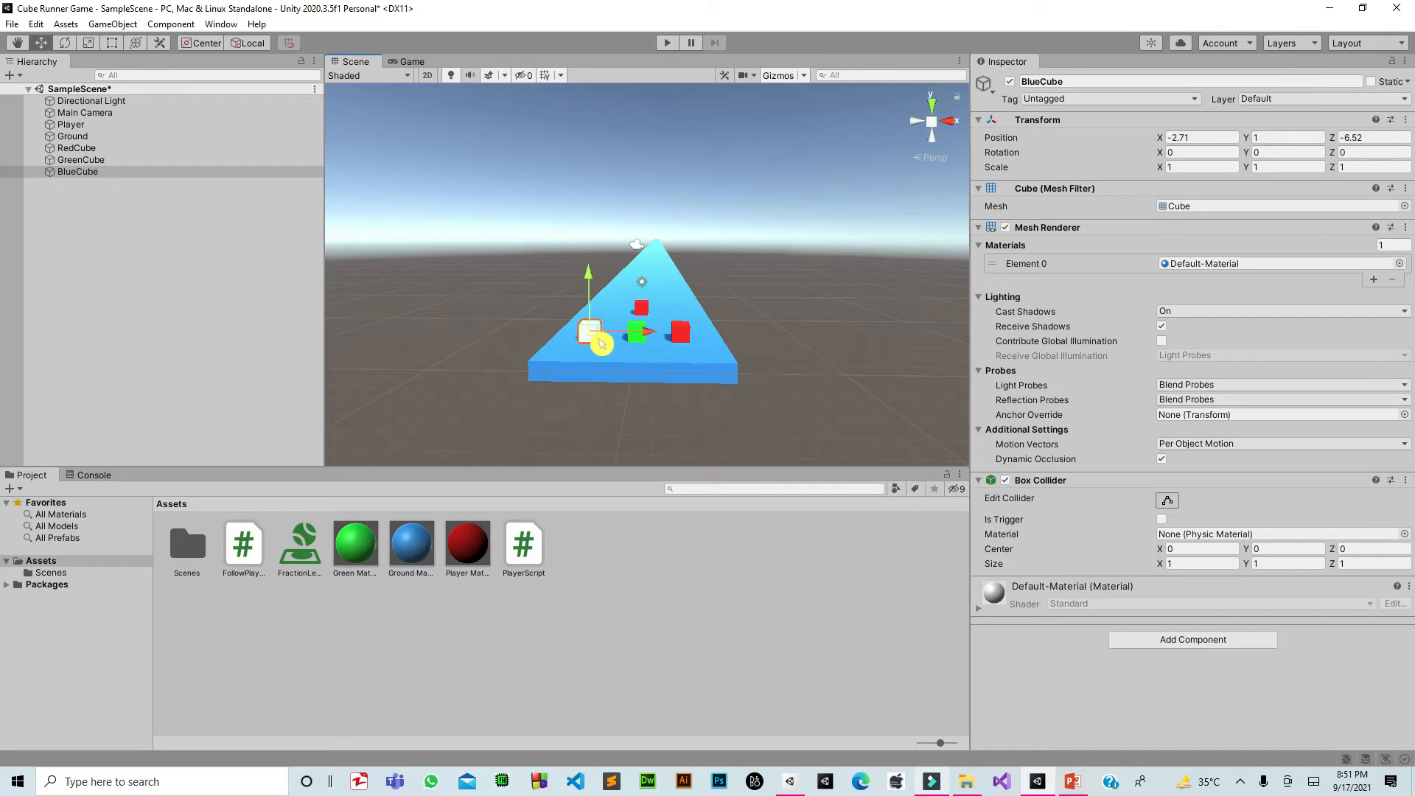
{"action": "right_click", "coordinate": [634, 590]}
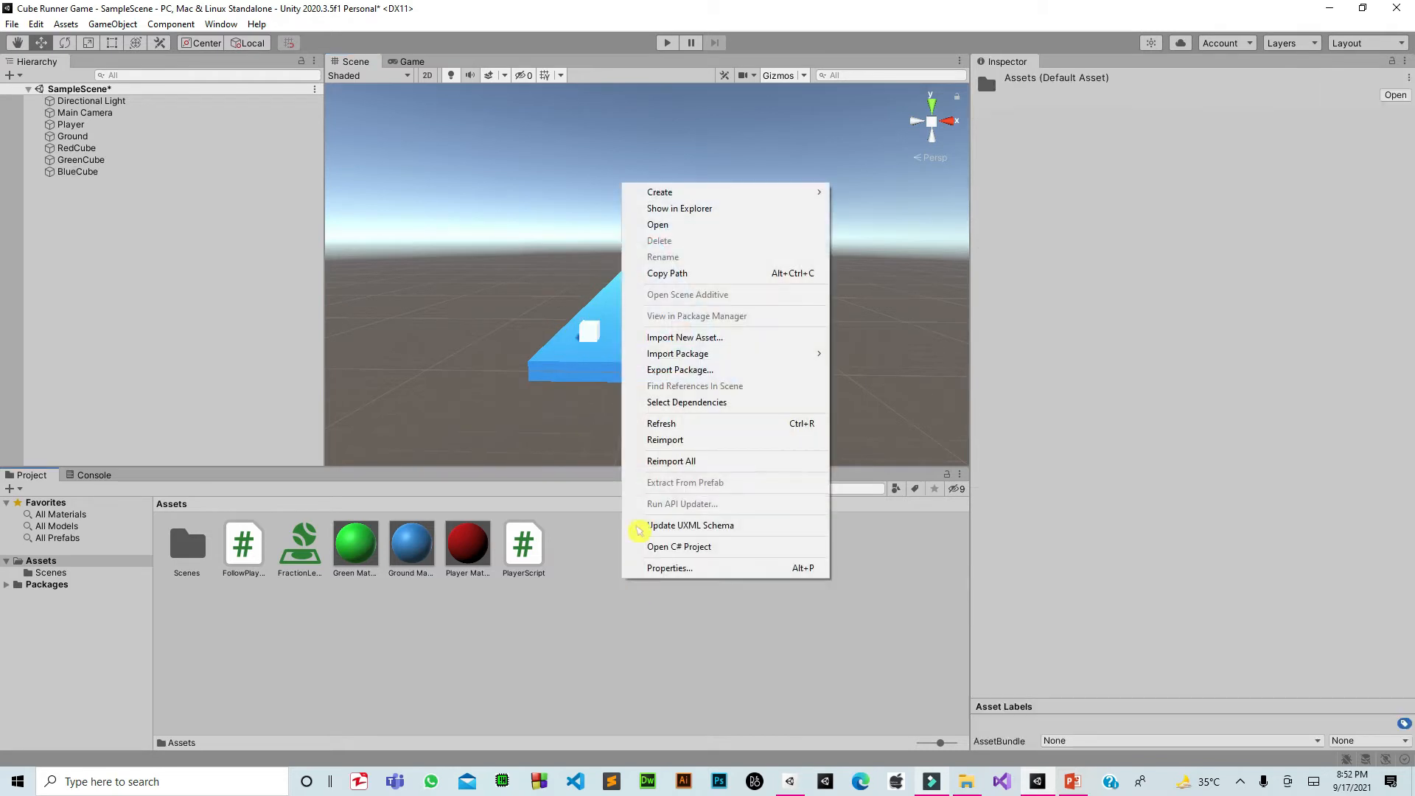
{"action": "mouse_move", "coordinate": [739, 199]}
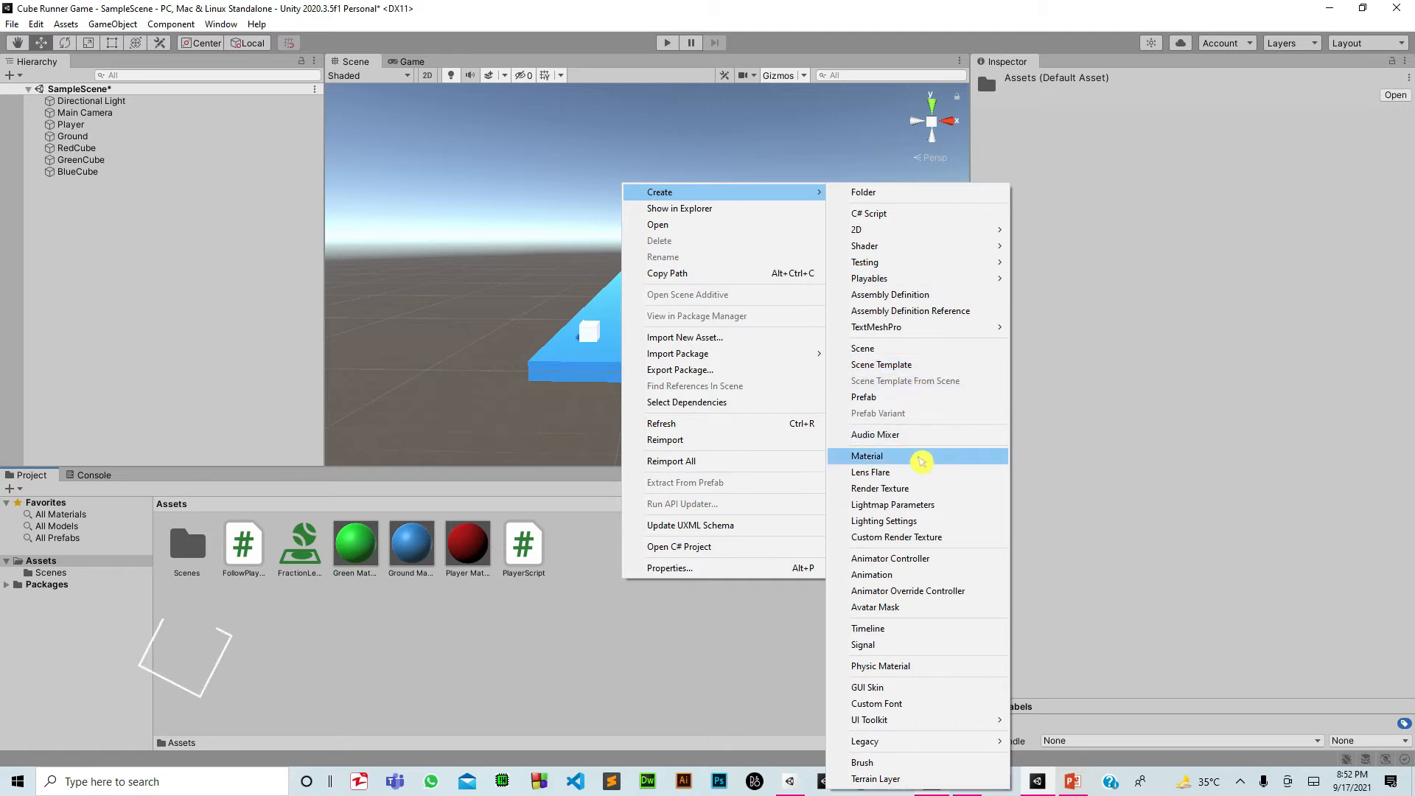
{"action": "left_click", "coordinate": [922, 457]}
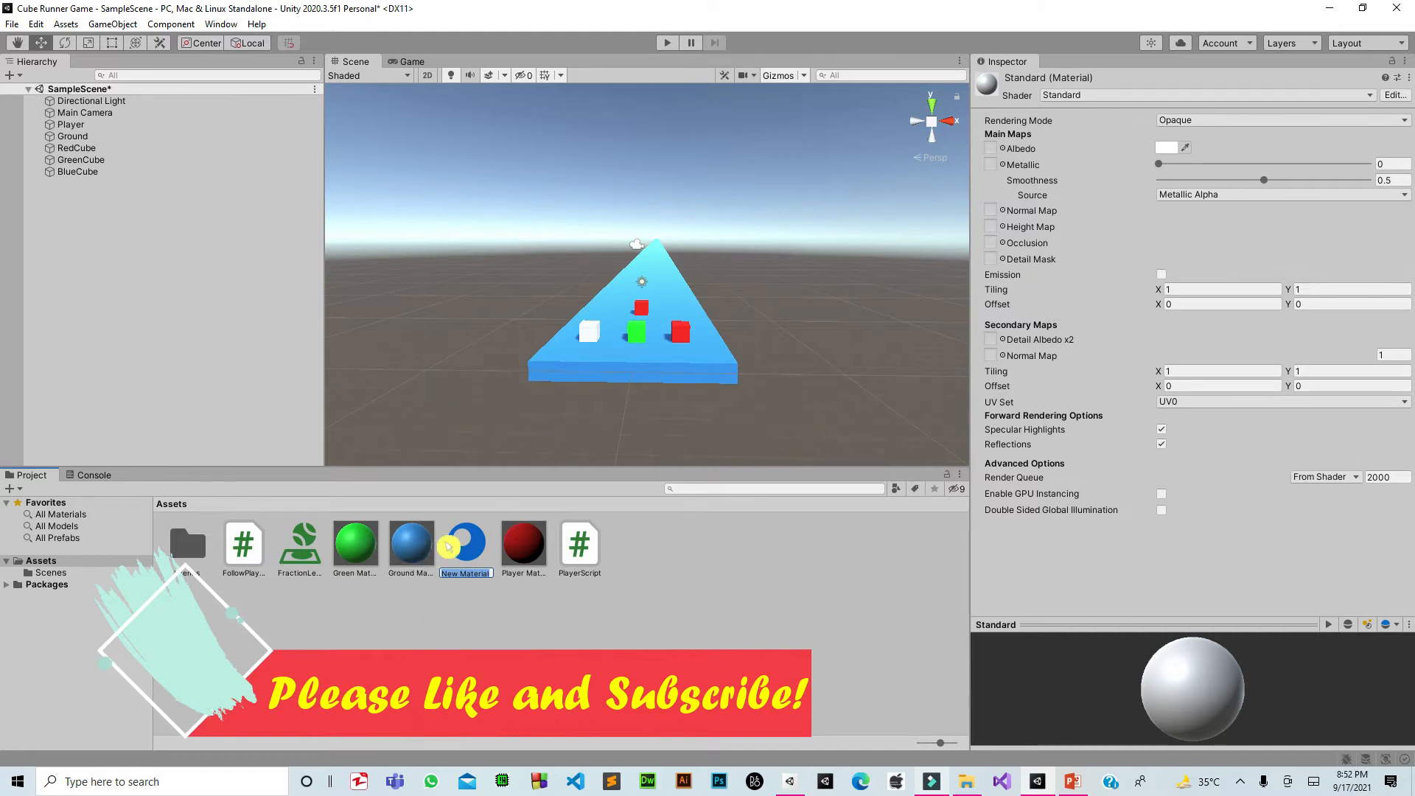
{"action": "type", "text": "Blu"}
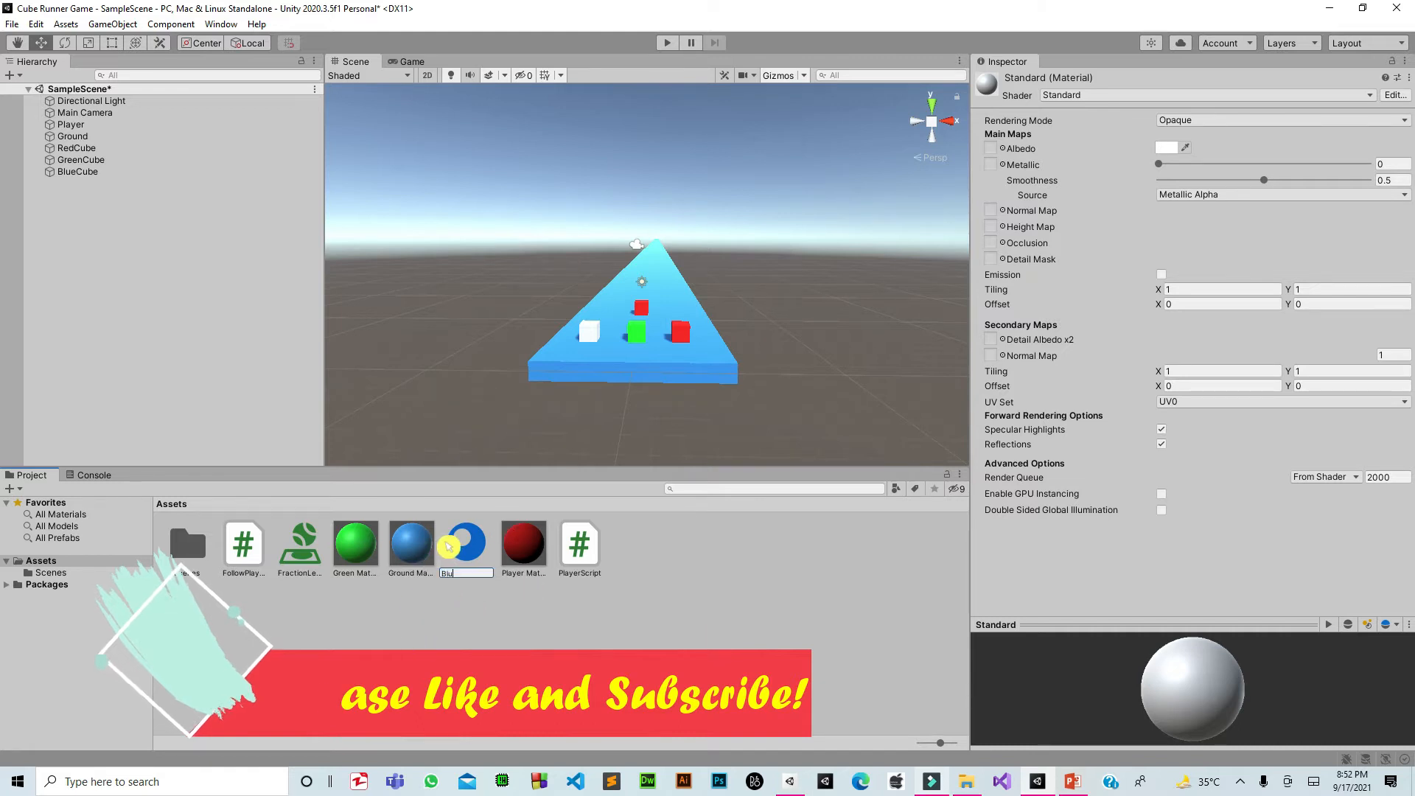
{"action": "type", "text": "e Mat"}
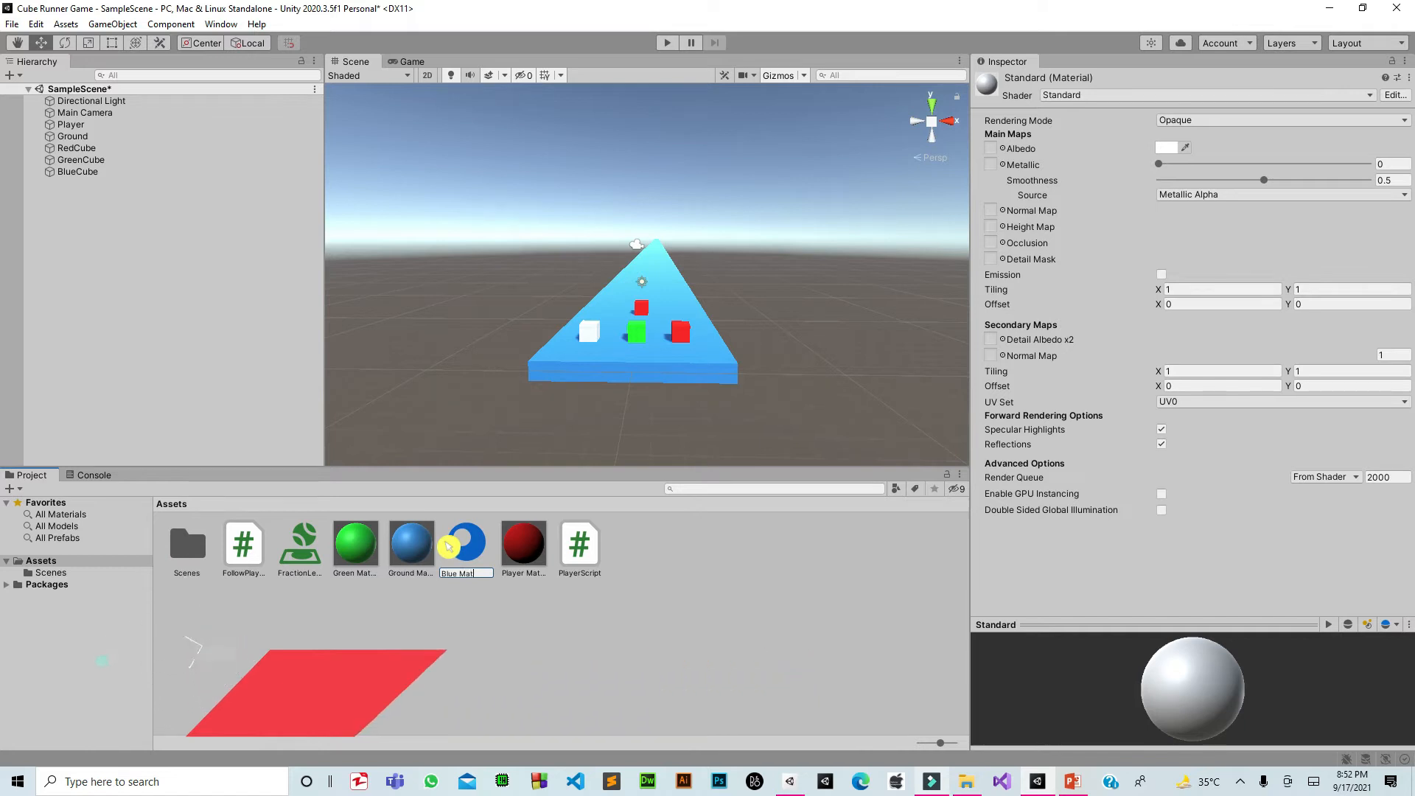
{"action": "type", "text": "erial"}
{"action": "key", "text": "Return"}
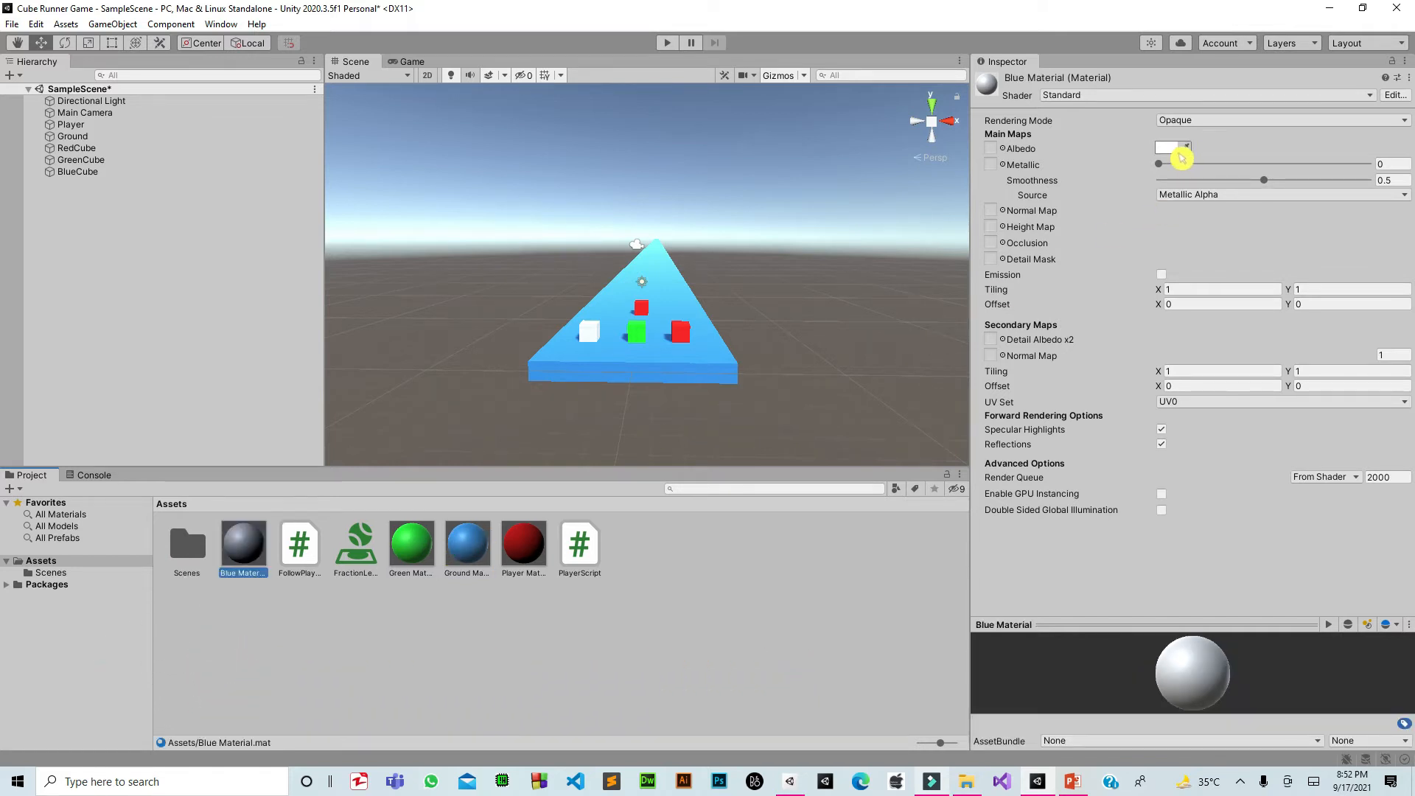
Set Blue Material's albedo color to RGB 0, 0, 255.
{"action": "left_click", "coordinate": [1178, 149]}
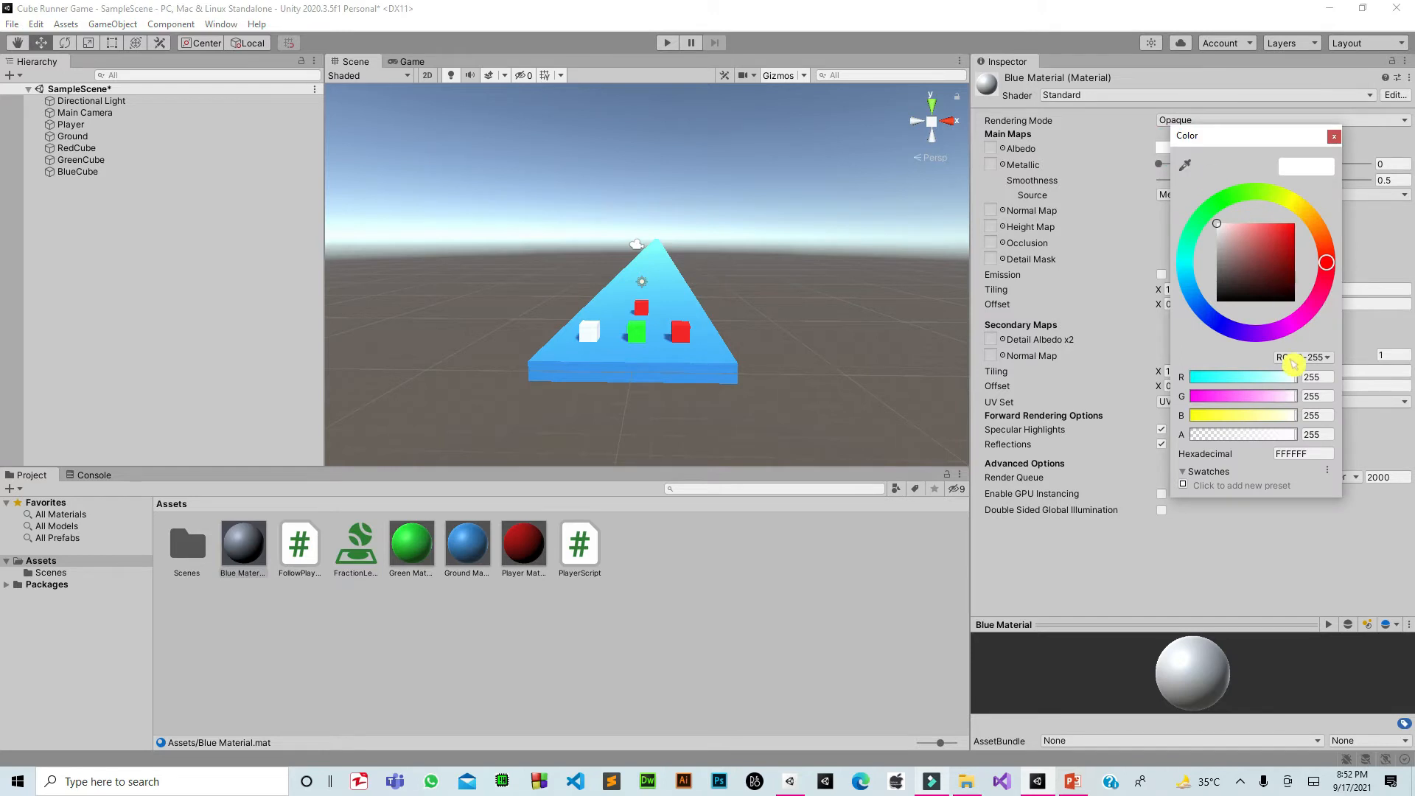
{"action": "left_click", "coordinate": [1208, 385]}
{"action": "left_click_drag", "start_coordinate": [1208, 391], "coordinate": [1189, 380]}
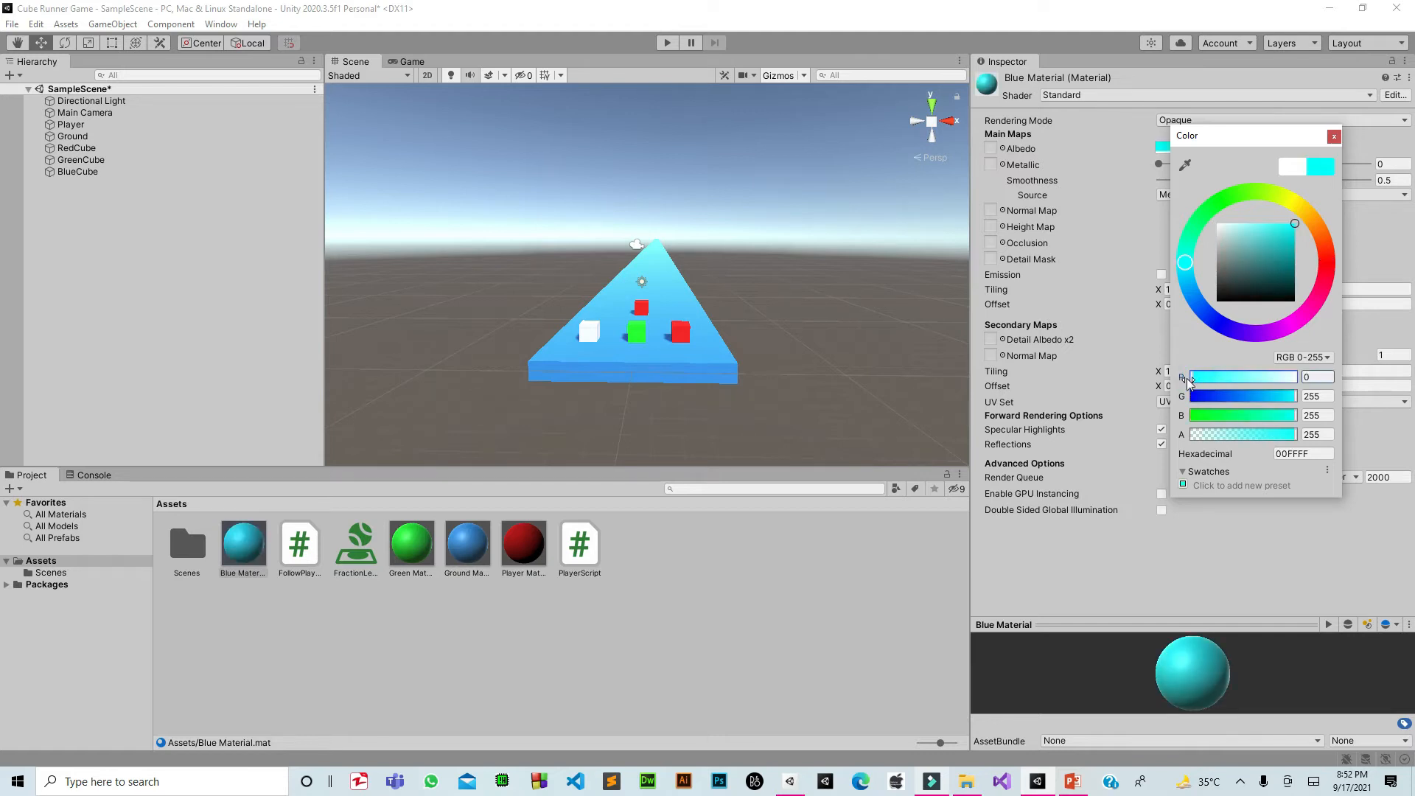
{"action": "left_click", "coordinate": [1213, 402]}
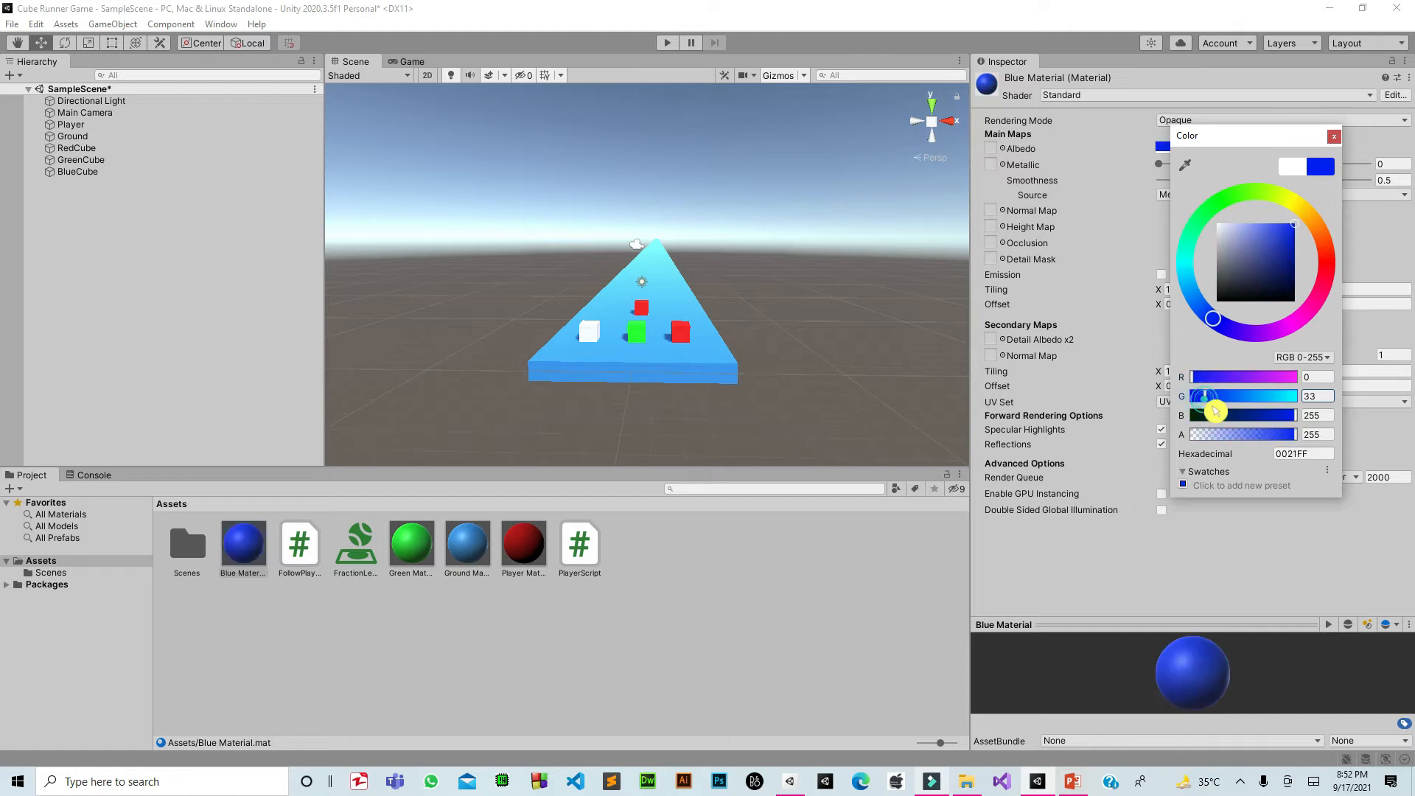
{"action": "left_click_drag", "start_coordinate": [1216, 411], "coordinate": [1184, 415]}
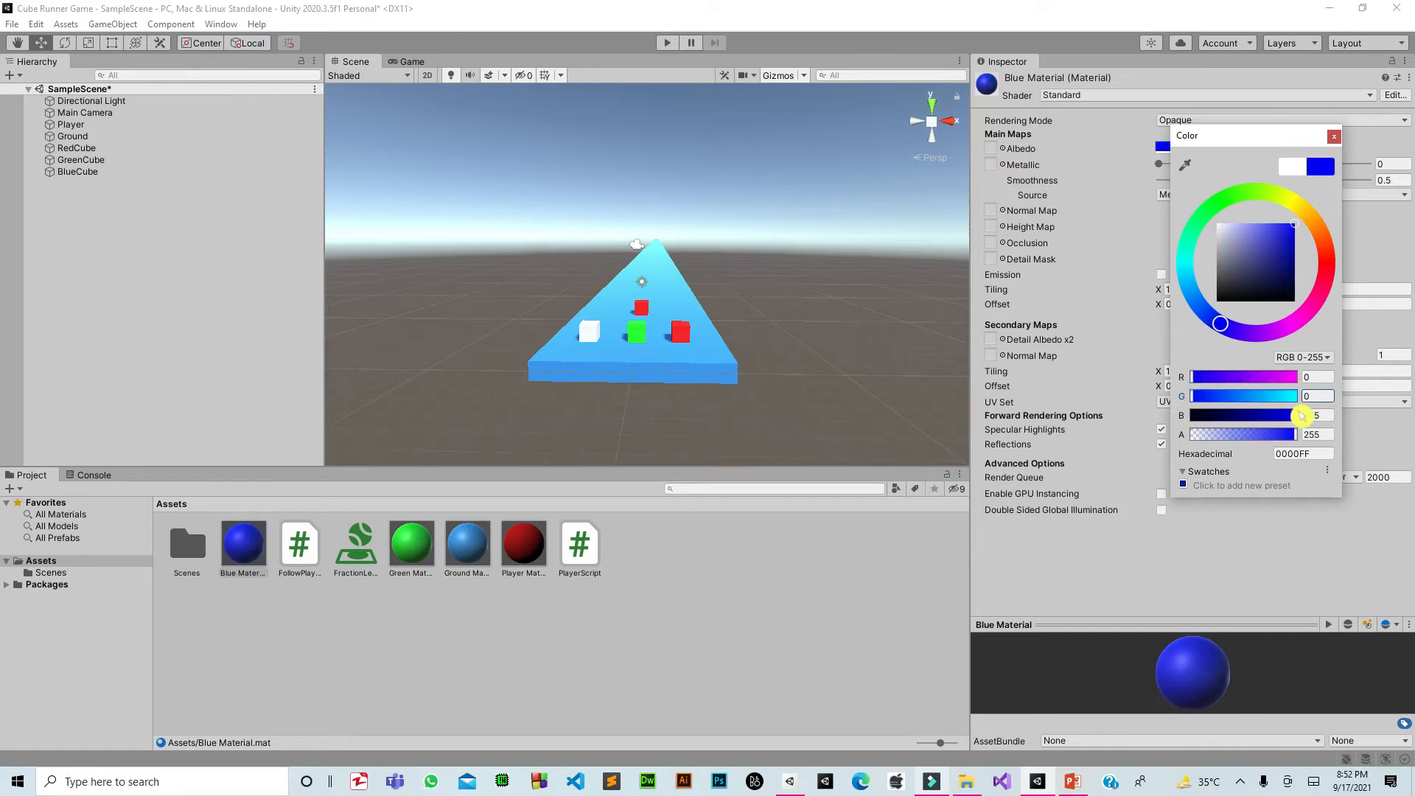
{"action": "left_click", "coordinate": [1317, 417]}
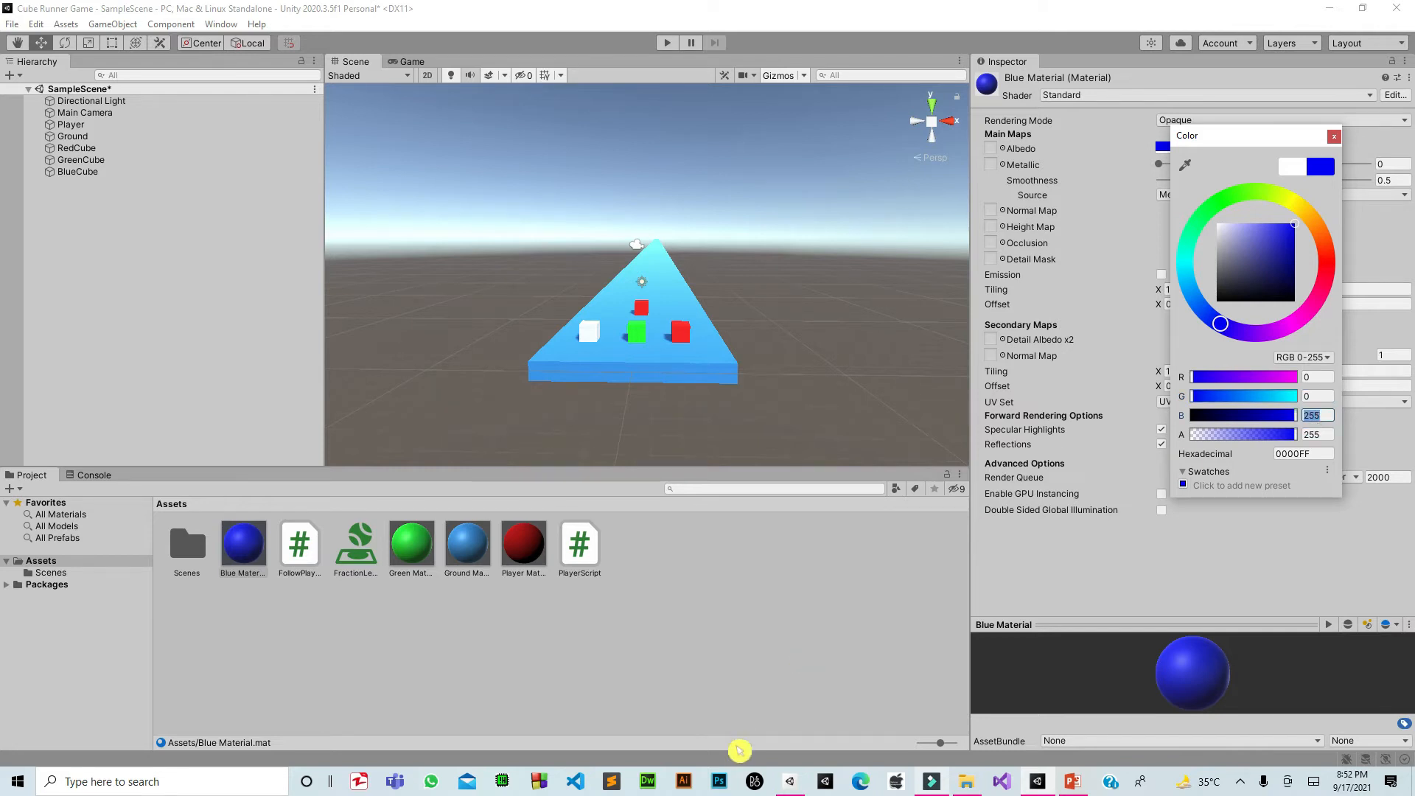
Apply Blue Material to BlueCube and check the materials on the cubes in the row.
{"action": "left_click", "coordinate": [509, 653]}
{"action": "left_click_drag", "start_coordinate": [257, 551], "coordinate": [587, 343]}
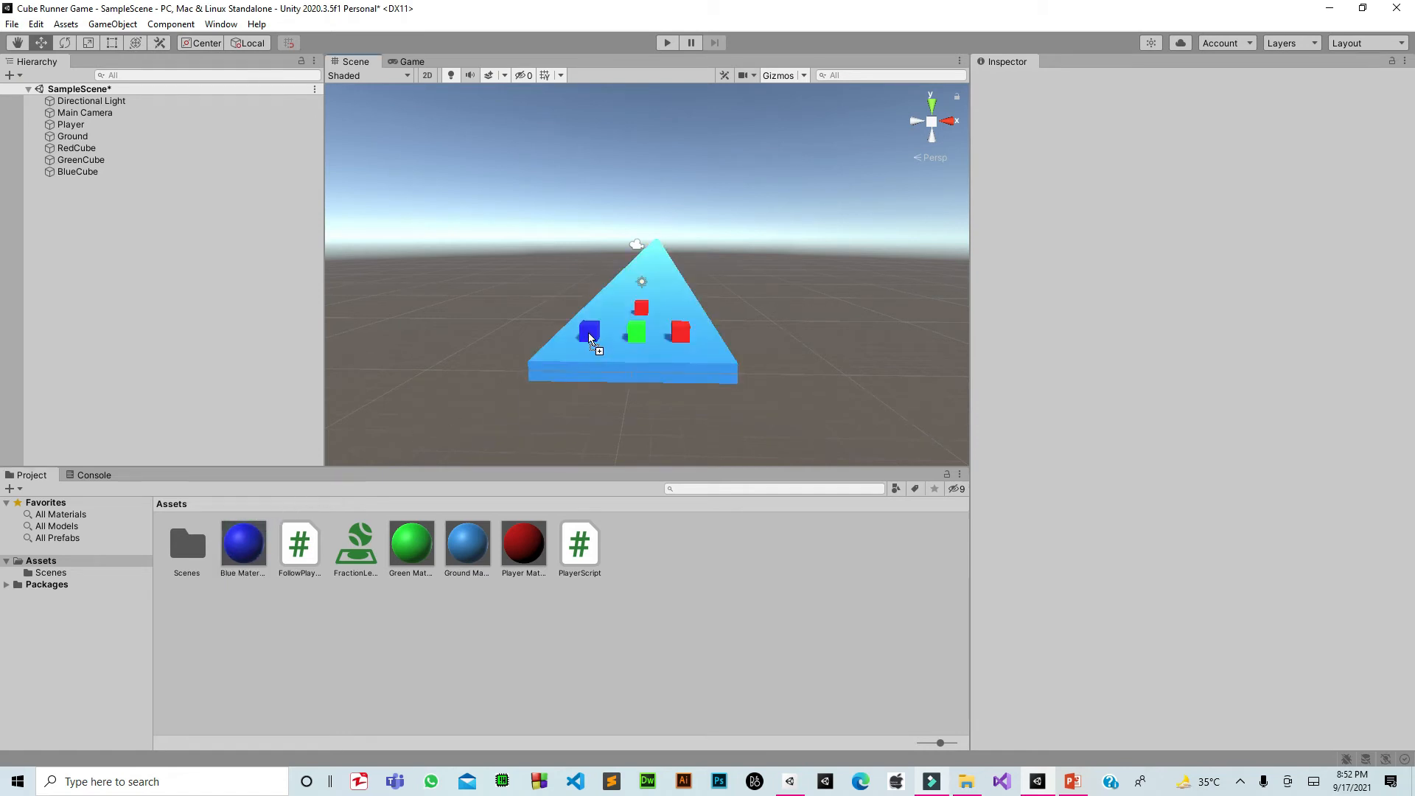
{"action": "left_click_drag", "start_coordinate": [588, 333], "coordinate": [598, 341]}
{"action": "left_click", "coordinate": [688, 342]}
{"action": "left_click", "coordinate": [639, 334]}
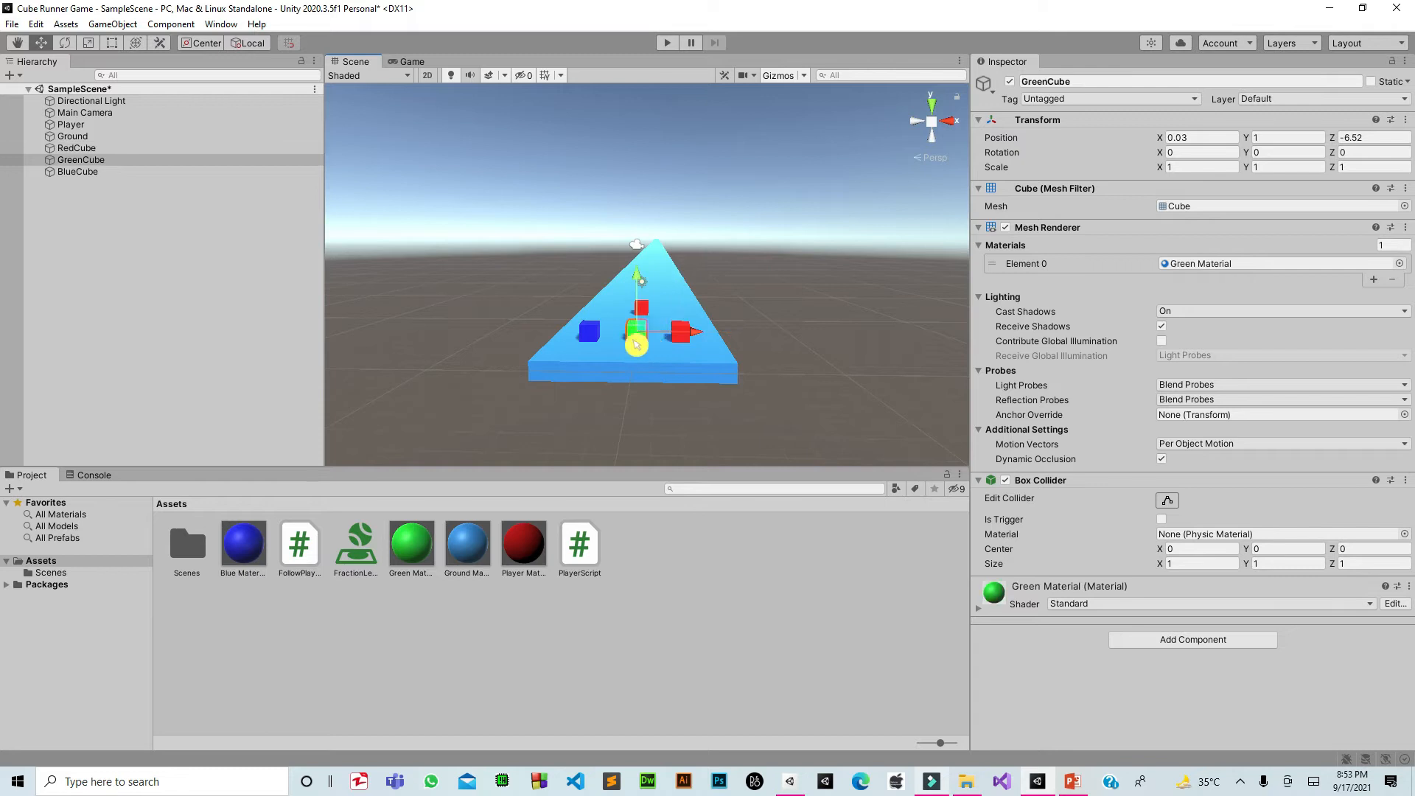
{"action": "left_click", "coordinate": [590, 332]}
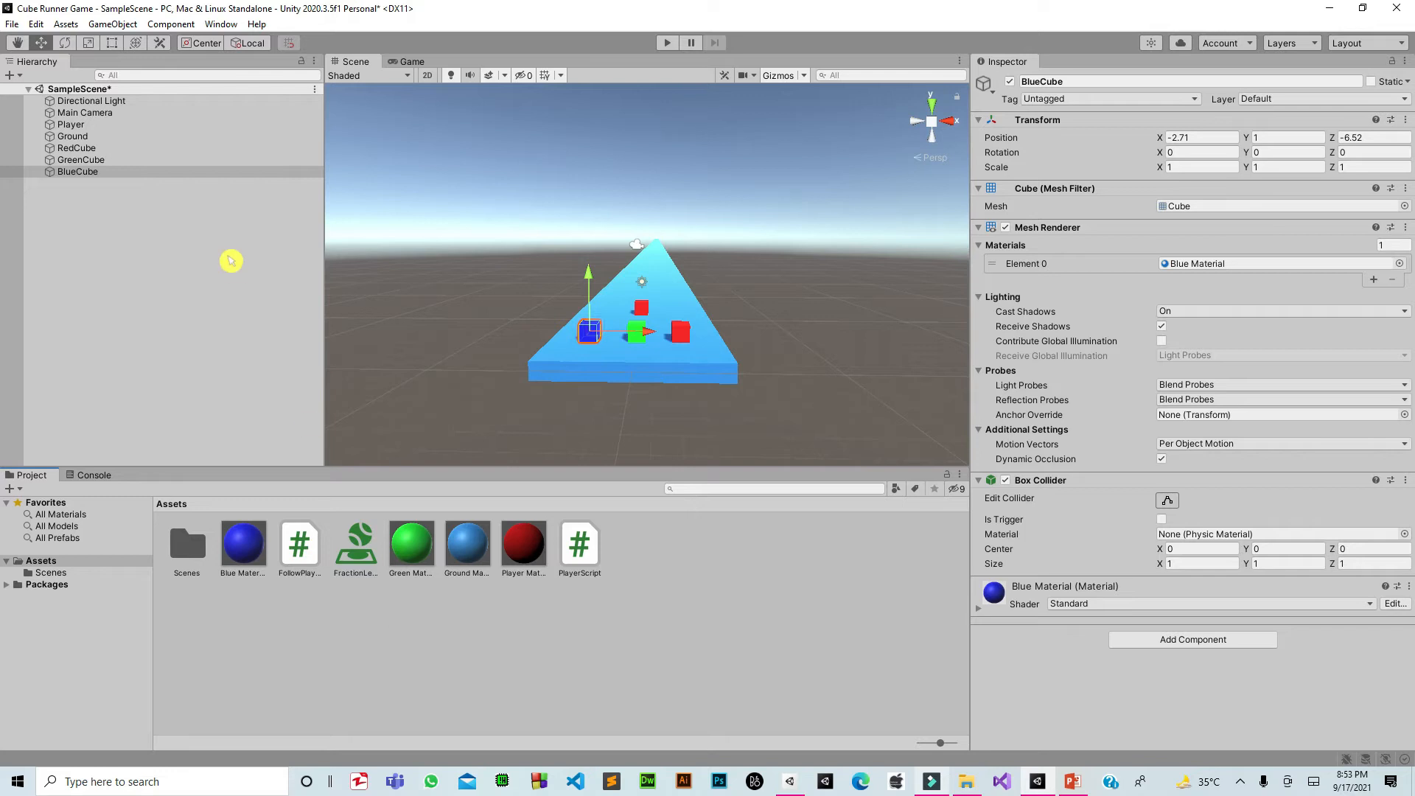
Create a new folder named Material in the Assets folder.
{"action": "left_click", "coordinate": [87, 574]}
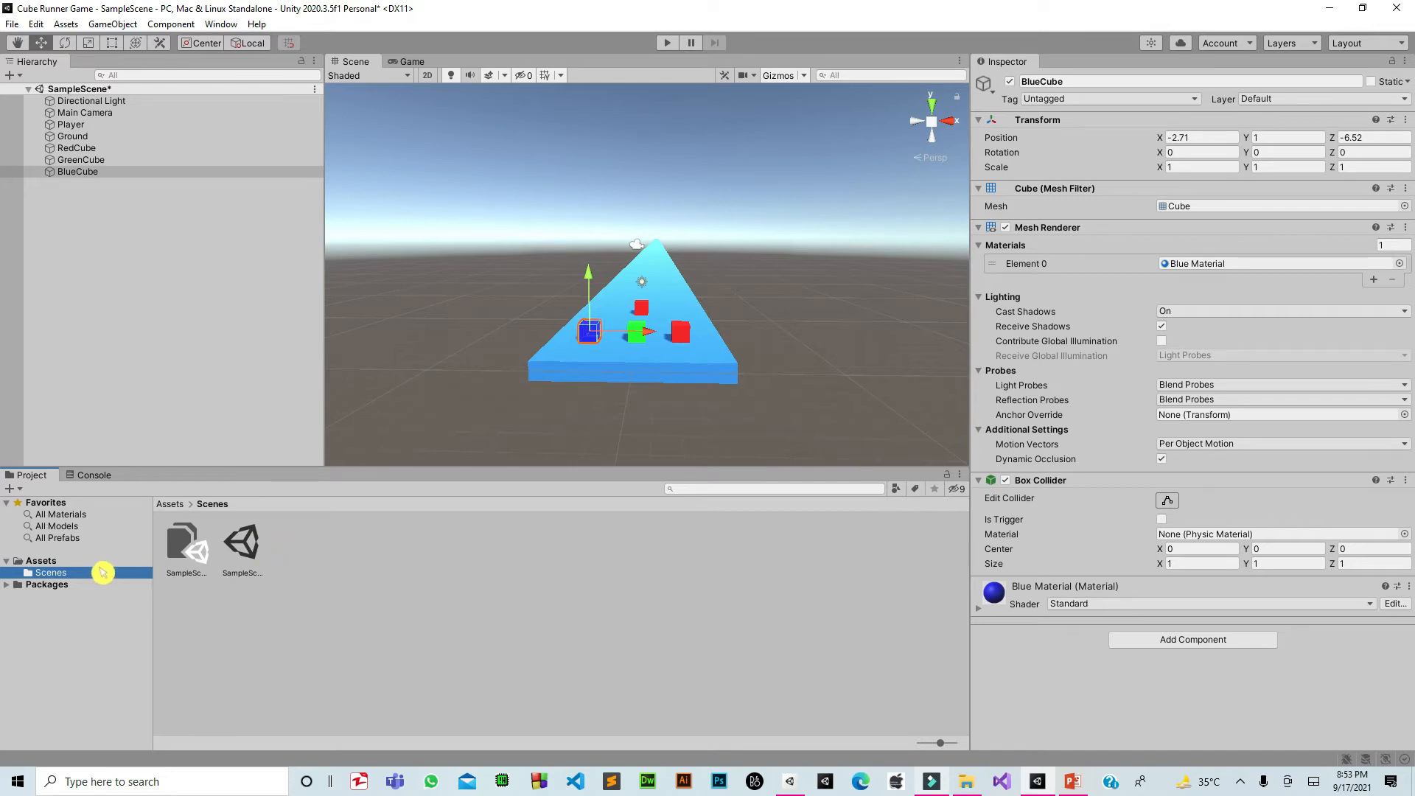
{"action": "left_click", "coordinate": [53, 562]}
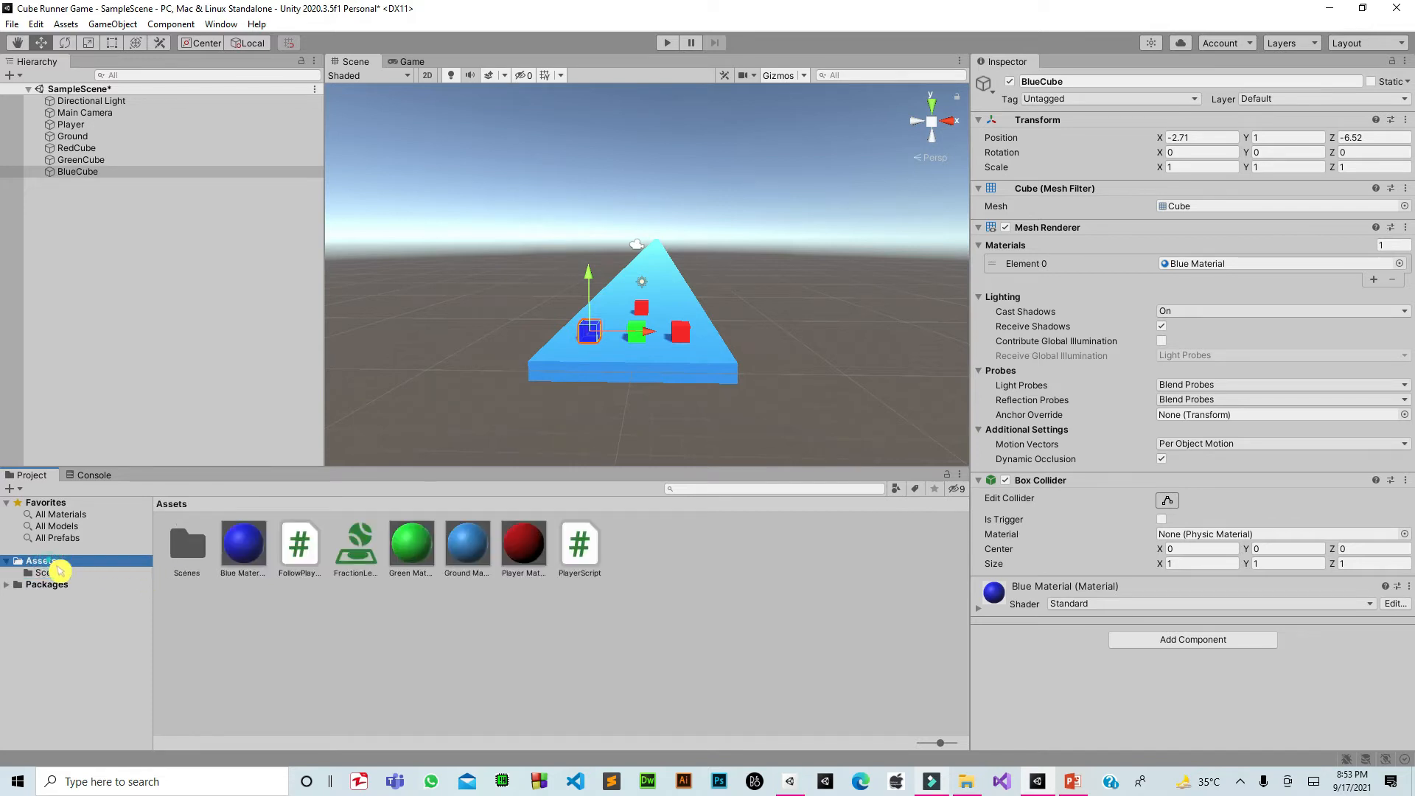
{"action": "right_click", "coordinate": [378, 619]}
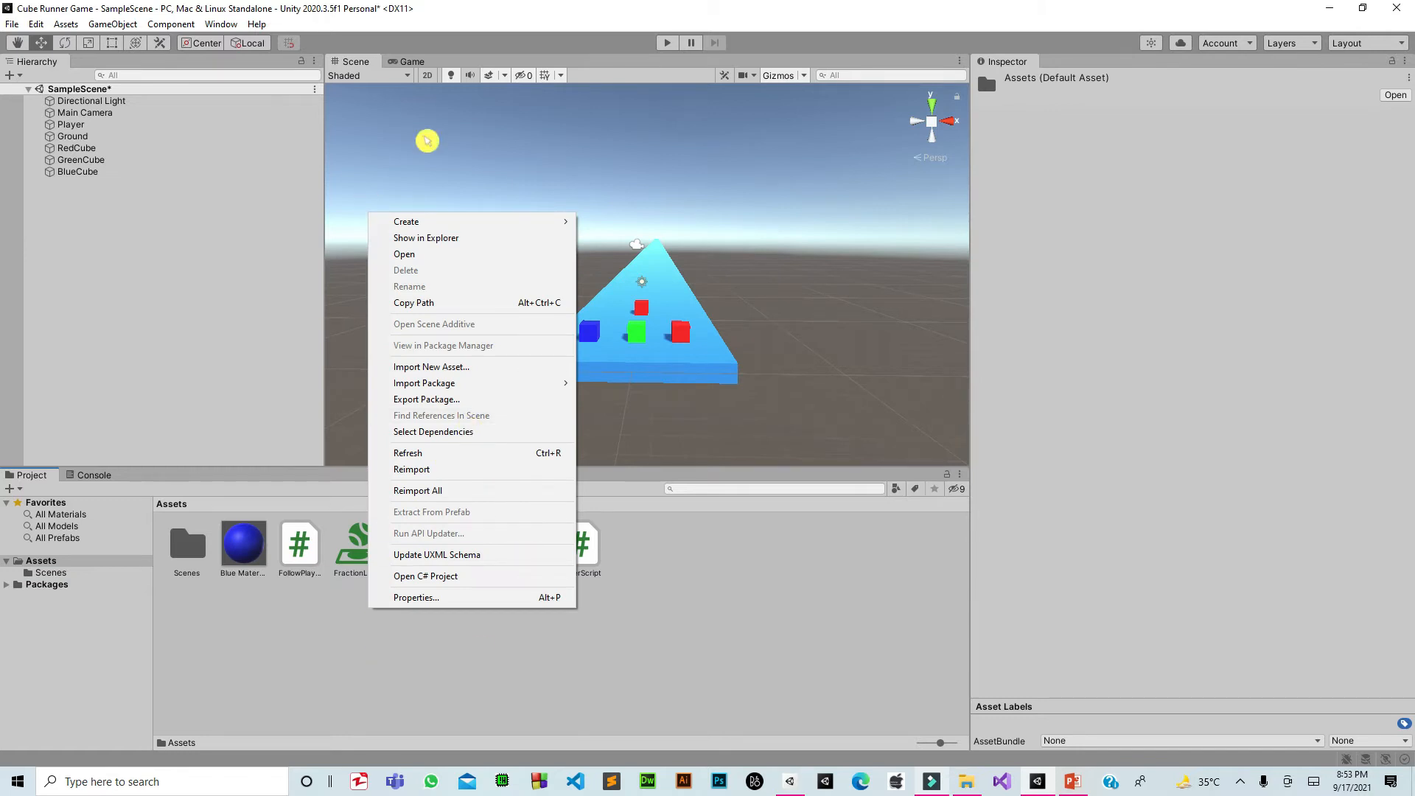
{"action": "mouse_move", "coordinate": [549, 230]}
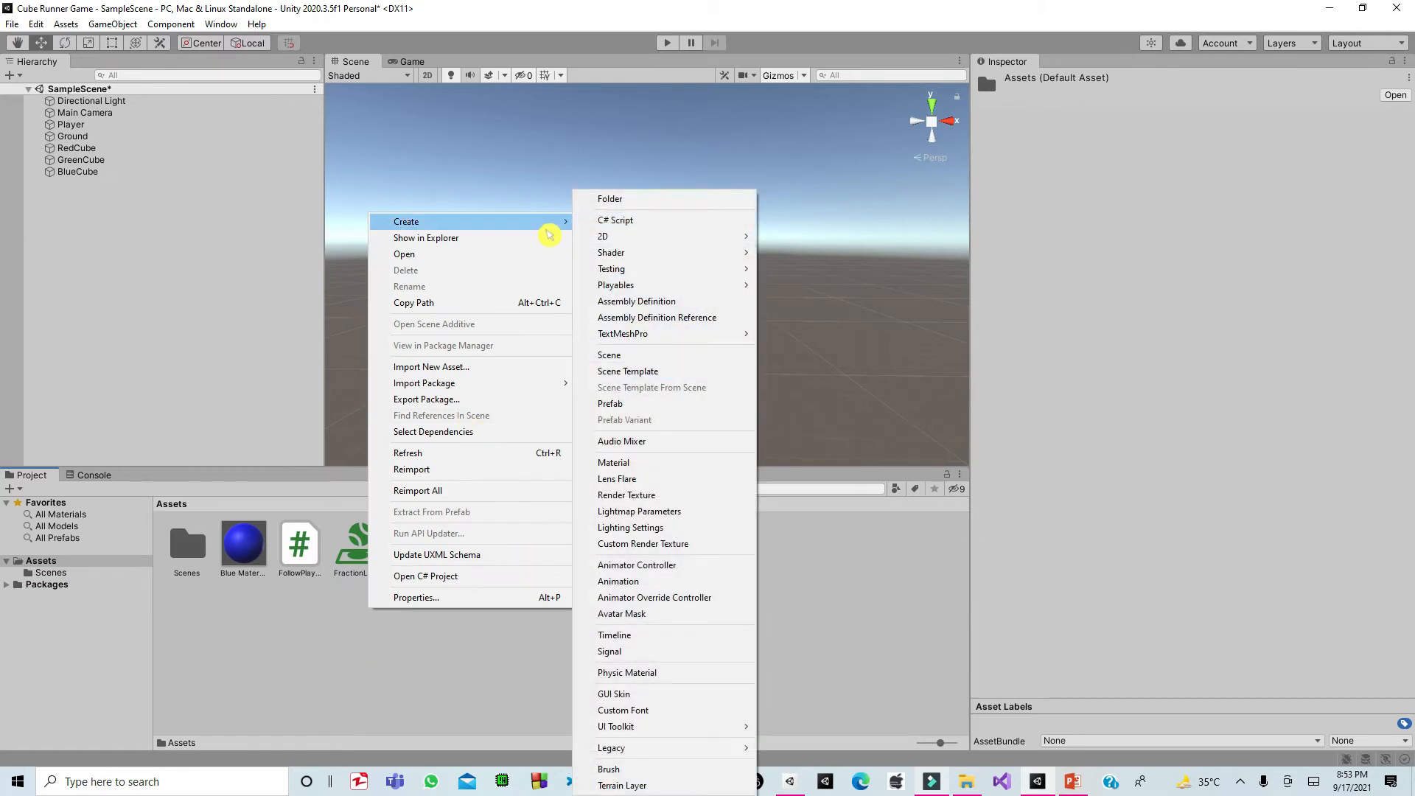
{"action": "left_click", "coordinate": [630, 208]}
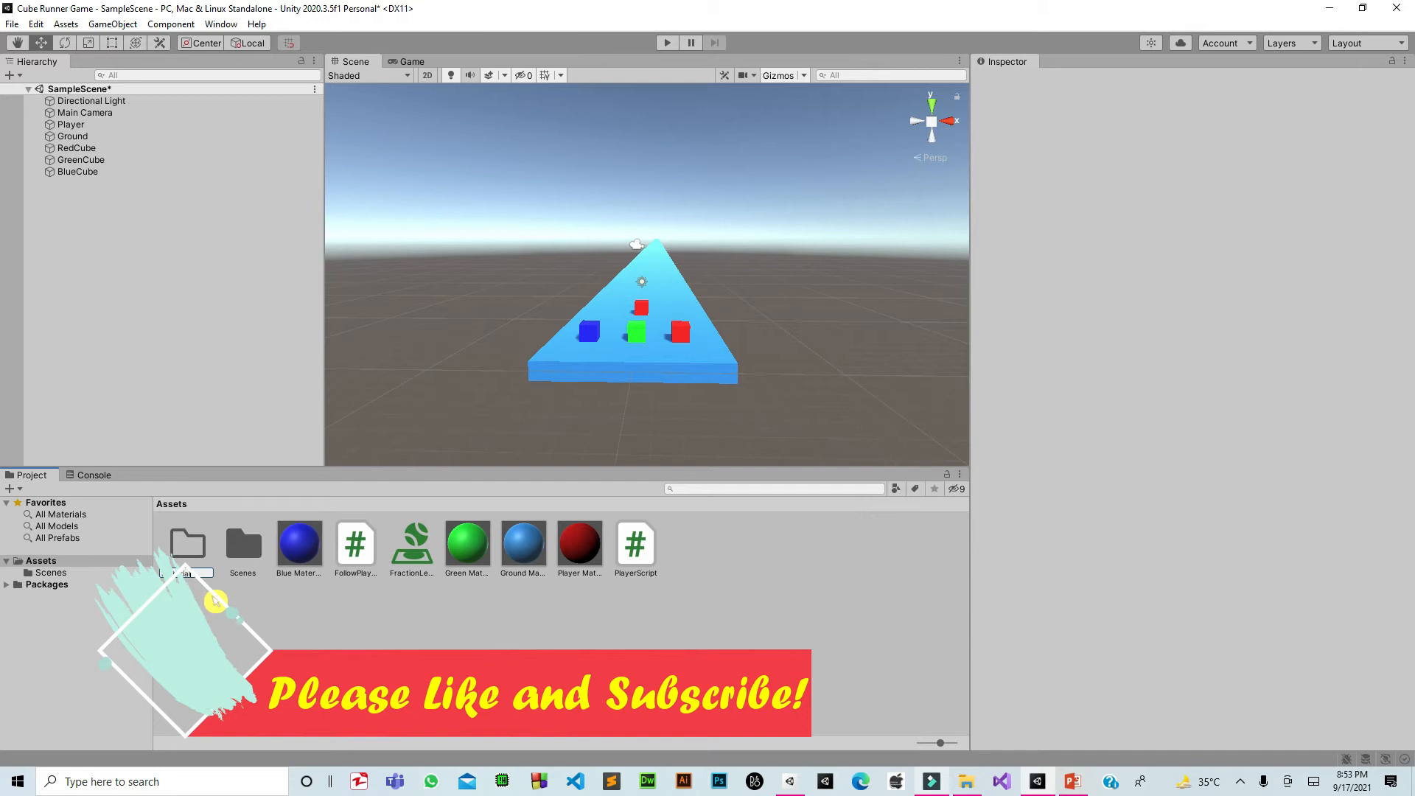
{"action": "key", "text": "Return"}
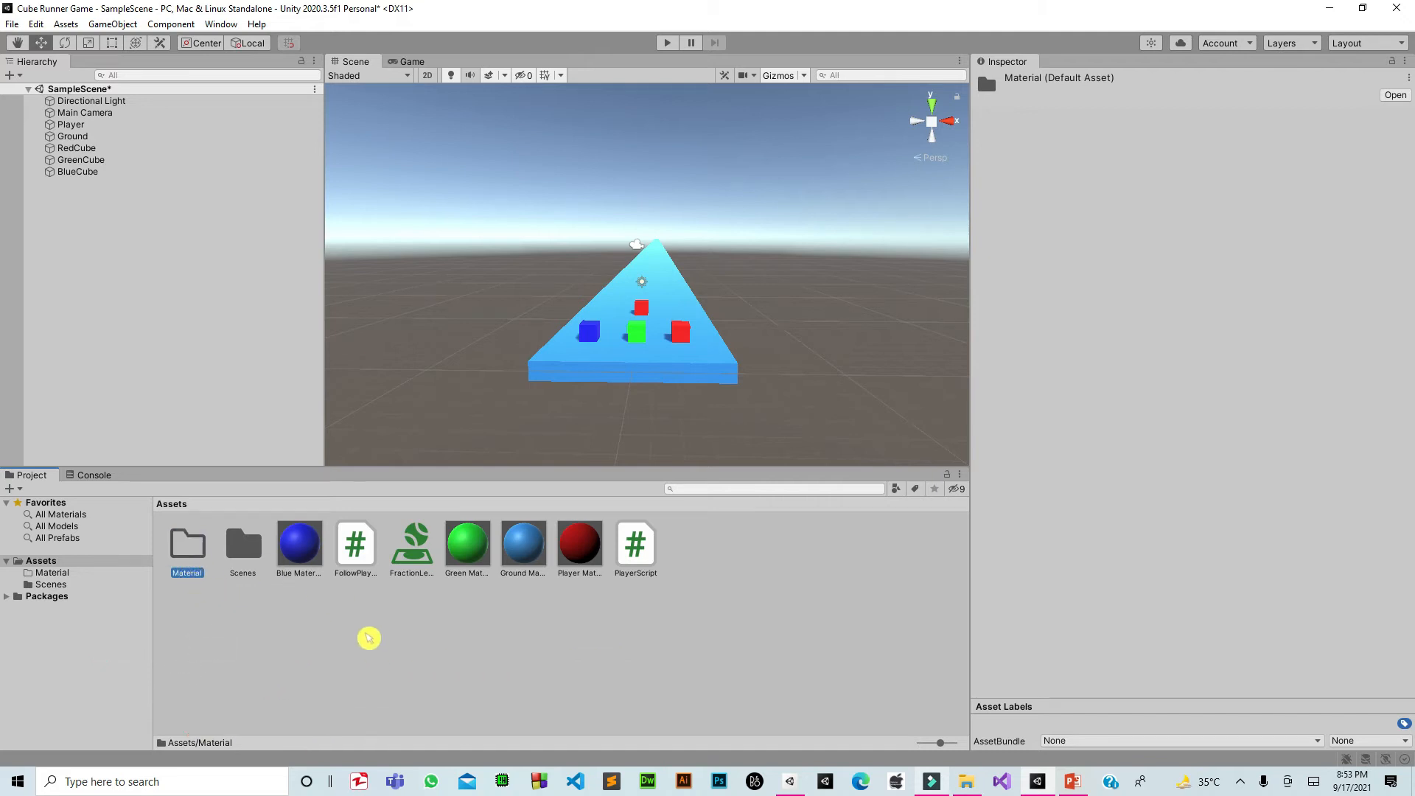
{"action": "left_click", "coordinate": [376, 661]}
{"action": "left_click", "coordinate": [193, 556]}
{"action": "left_click", "coordinate": [314, 621]}
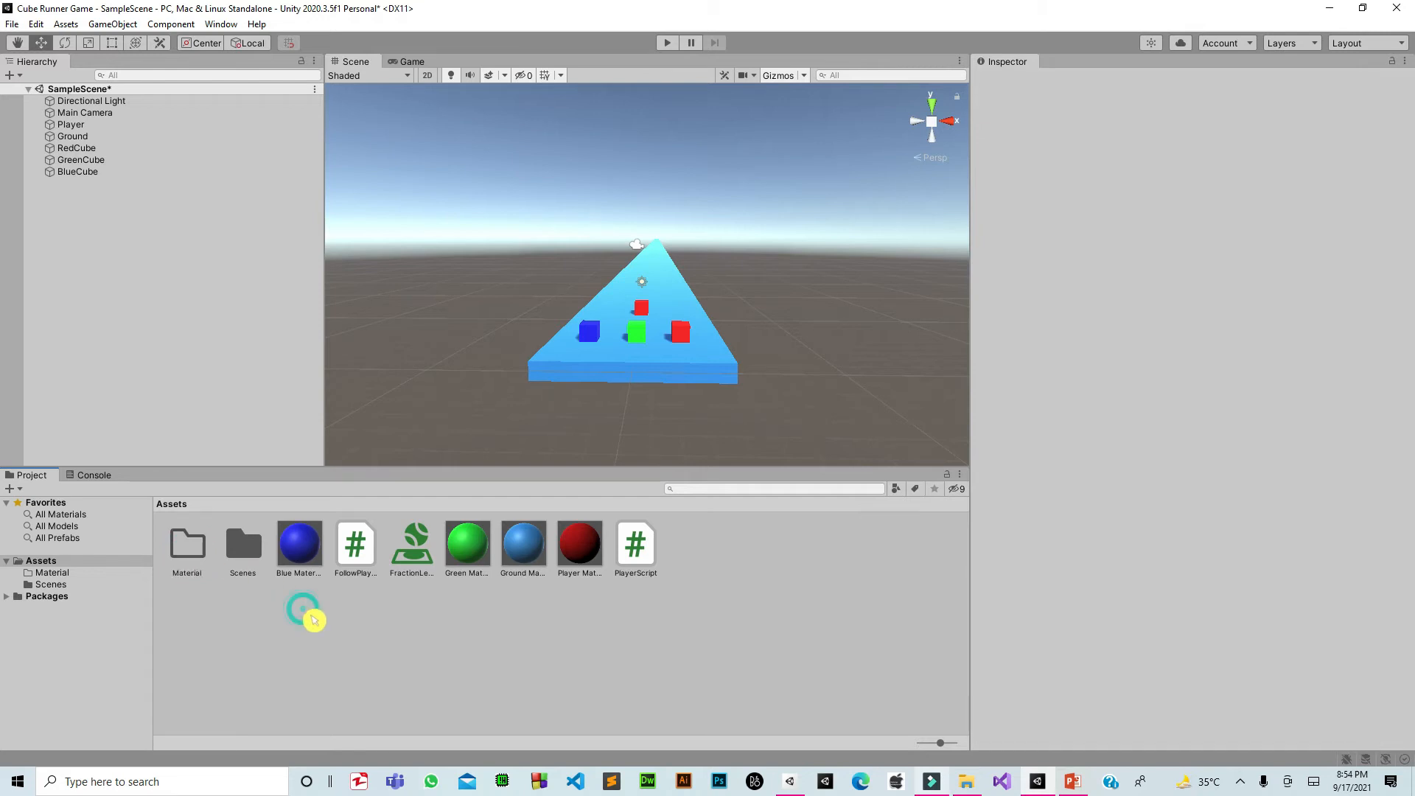
{"action": "left_click", "coordinate": [314, 546]}
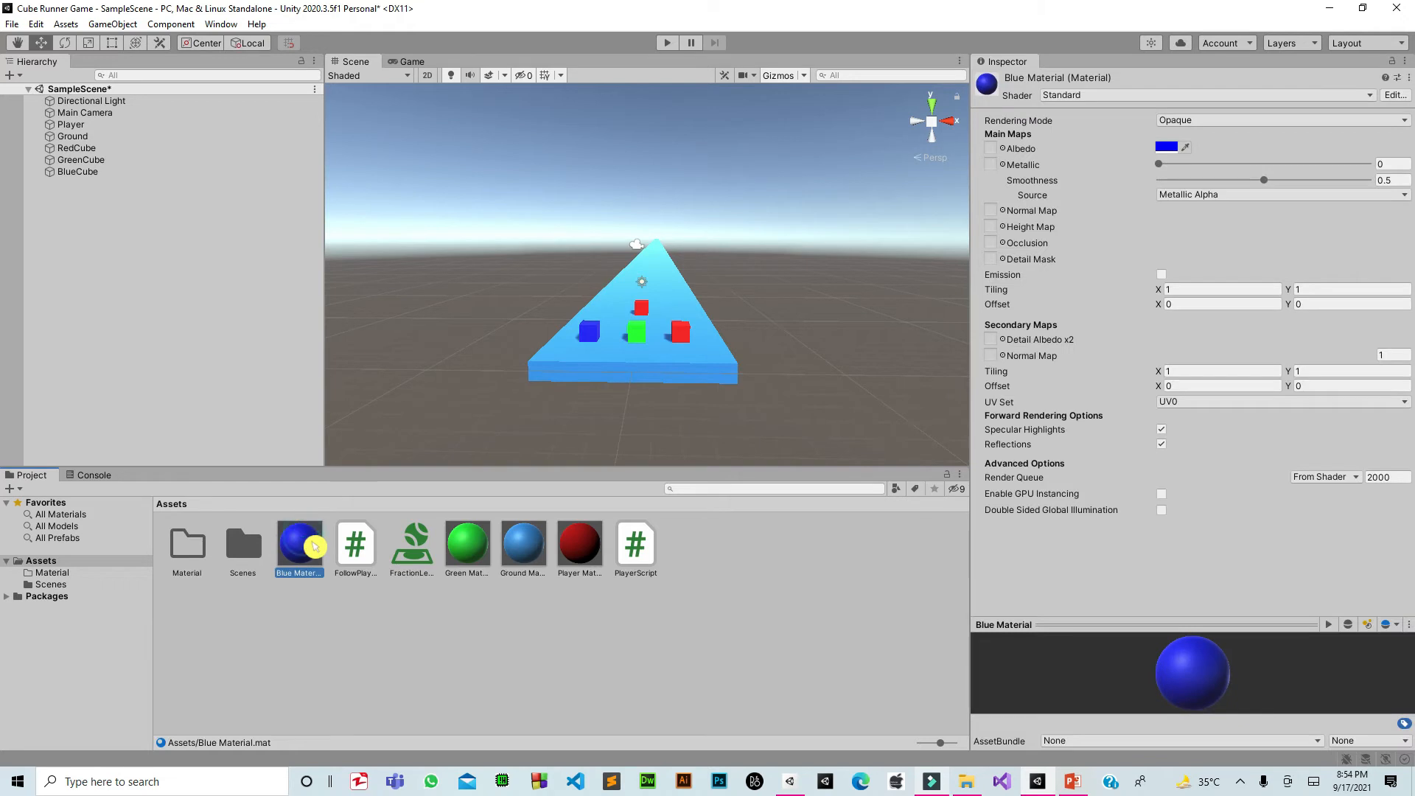
{"action": "left_click", "coordinate": [467, 544], "text": "ctrl"}
{"action": "left_click", "coordinate": [544, 554], "text": "ctrl"}
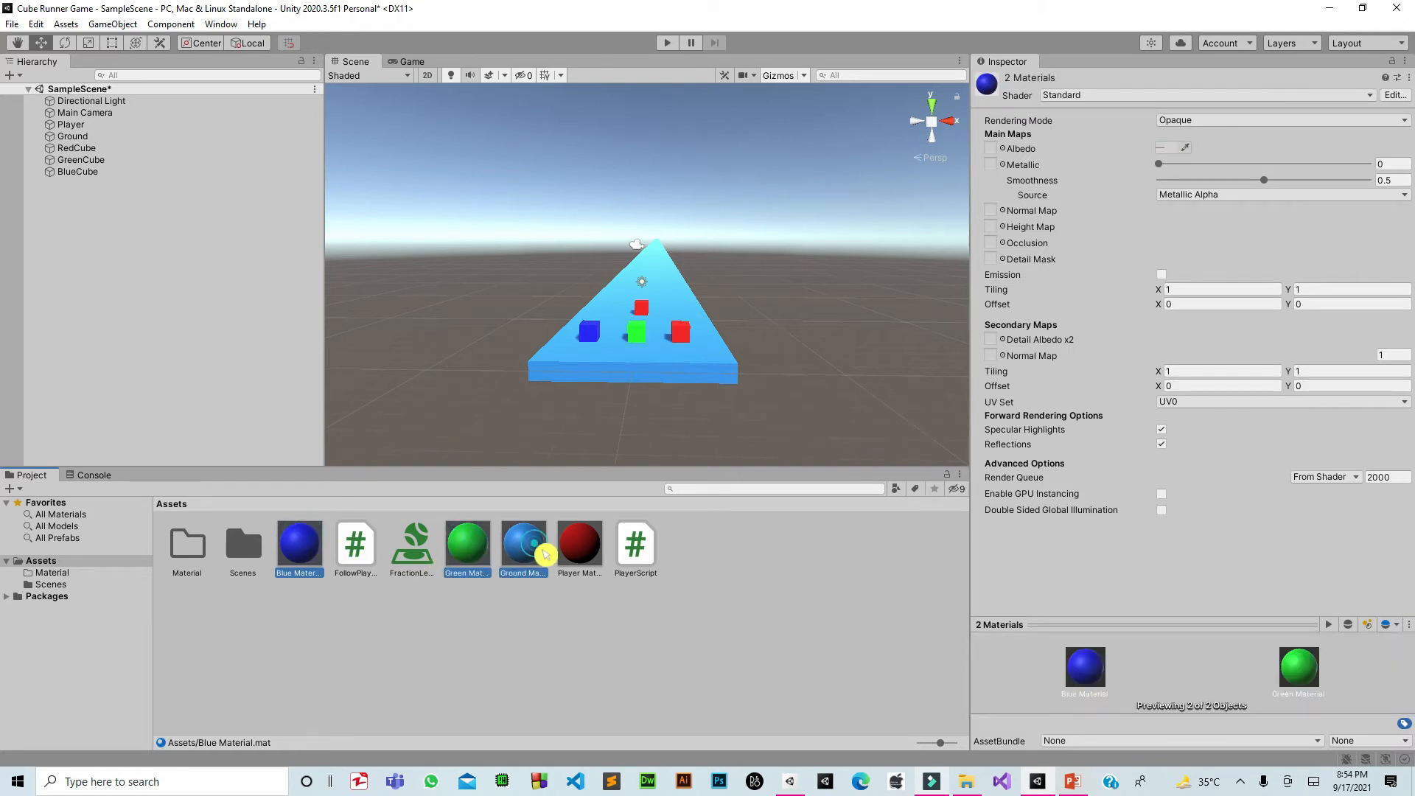
{"action": "left_click", "coordinate": [590, 553], "text": "ctrl"}
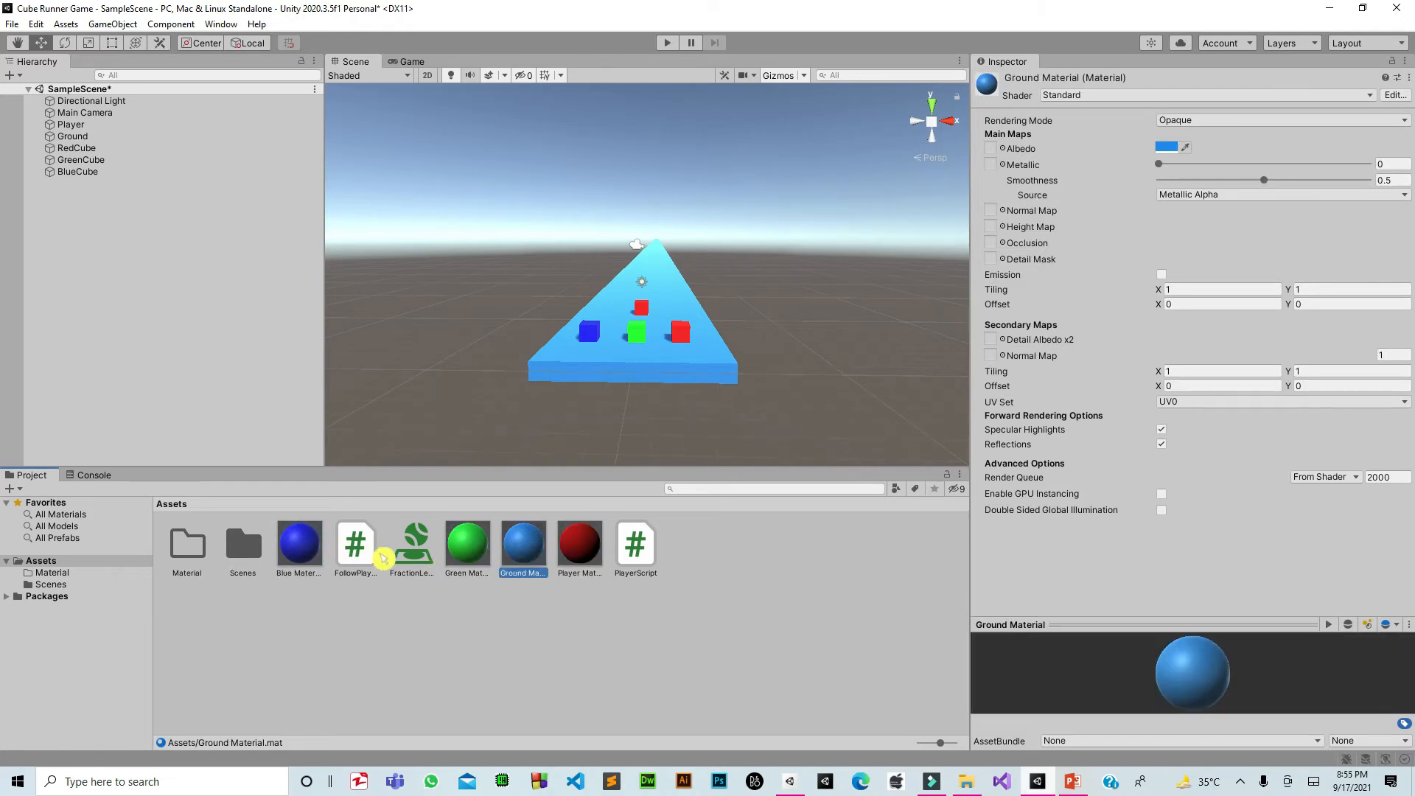
{"action": "left_click", "coordinate": [316, 549]}
{"action": "left_click", "coordinate": [203, 552]}
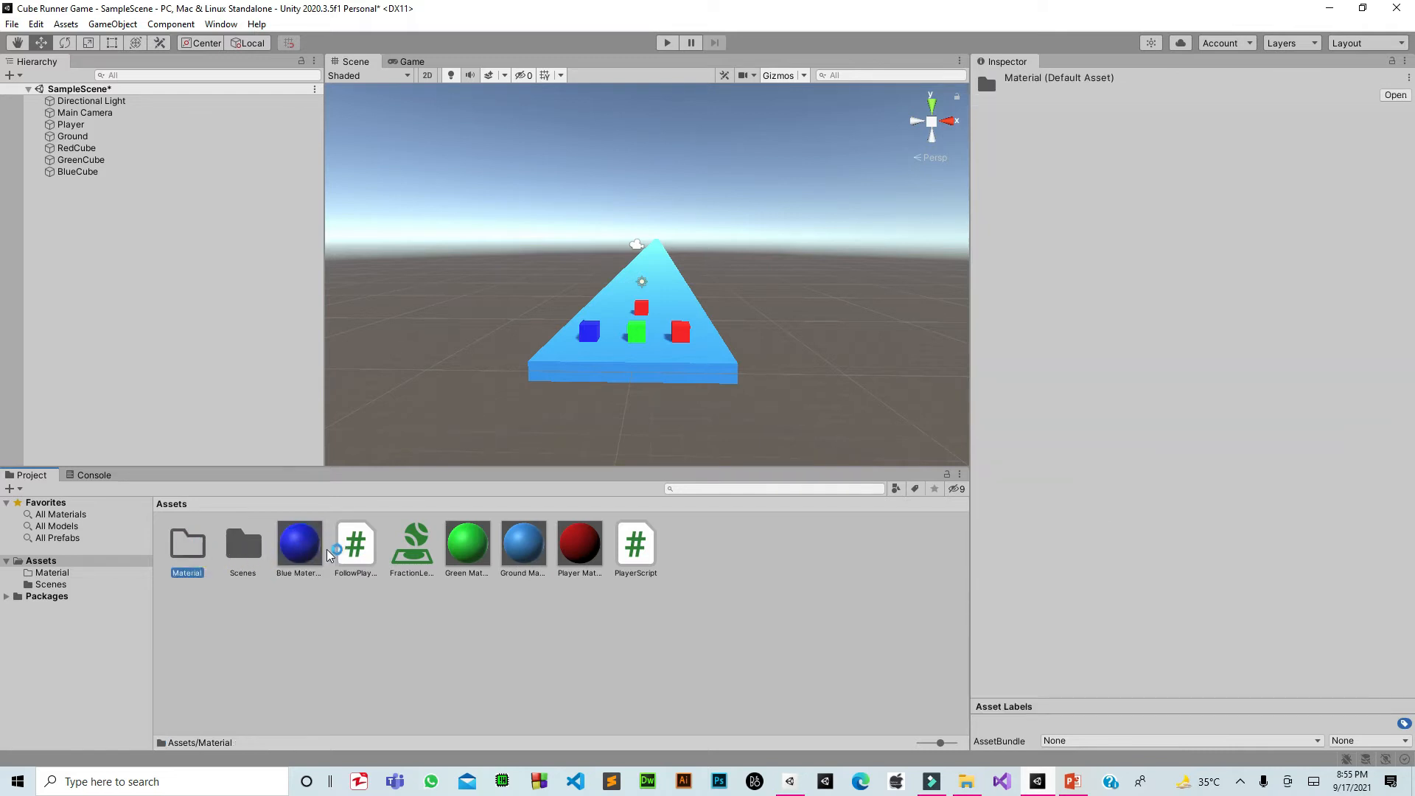
{"action": "left_click", "coordinate": [330, 648]}
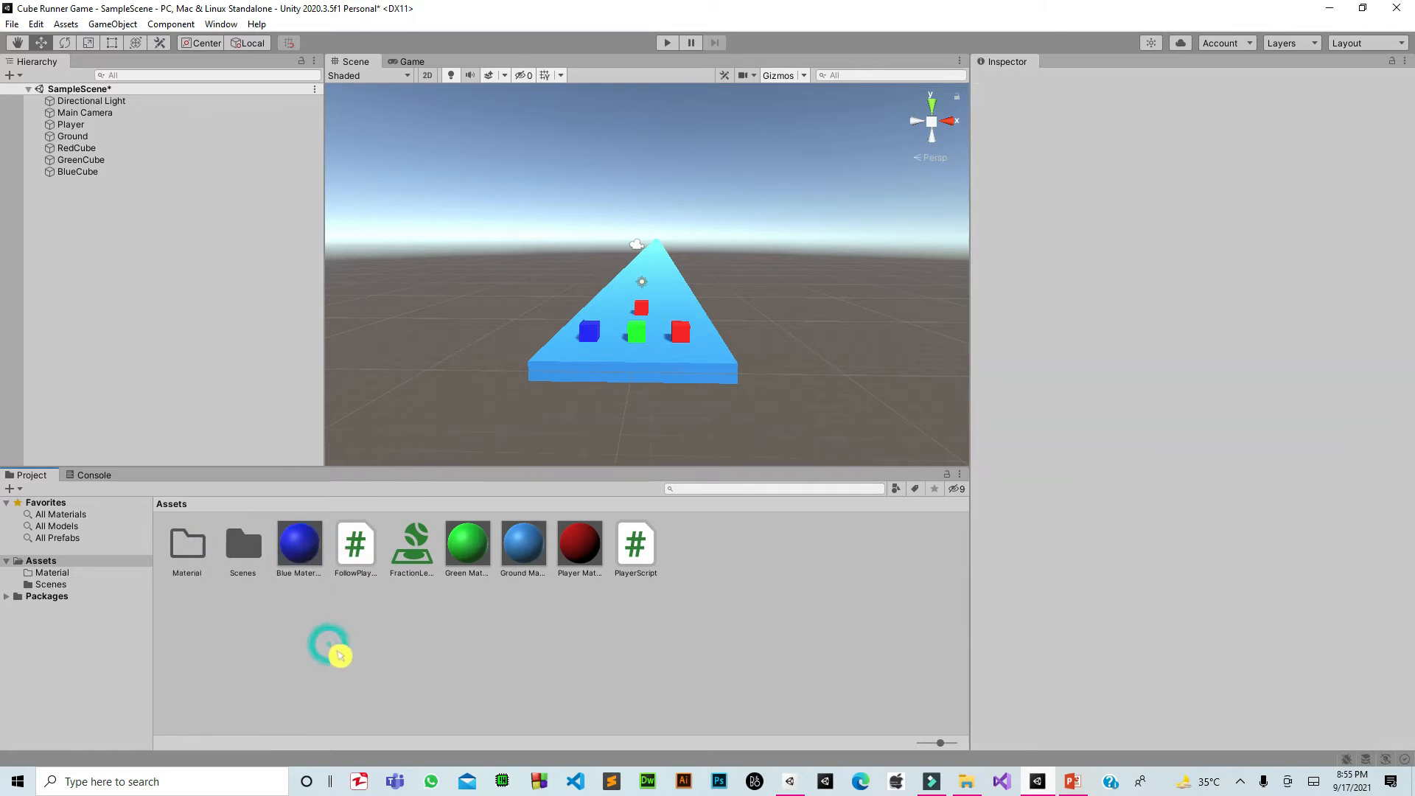
Move the Blue, Green, Ground and Player materials together into the Material folder, check its contents and return to Assets.
{"action": "left_click", "coordinate": [321, 564]}
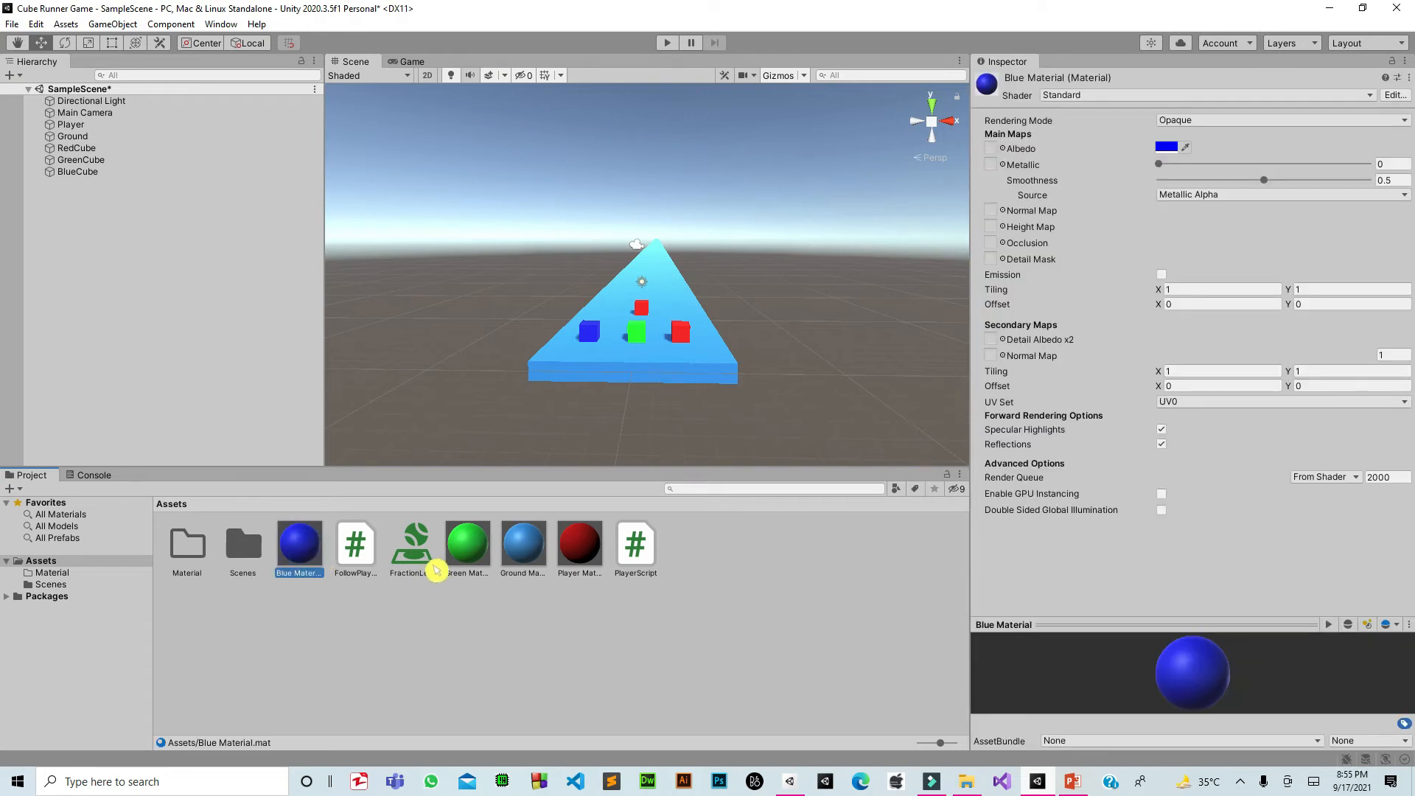
{"action": "left_click", "coordinate": [468, 568], "text": "ctrl"}
{"action": "left_click", "coordinate": [508, 566], "text": "ctrl"}
{"action": "left_click", "coordinate": [581, 564], "text": "ctrl"}
{"action": "left_click_drag", "start_coordinate": [583, 564], "coordinate": [550, 551]}
{"action": "left_click_drag", "start_coordinate": [388, 537], "coordinate": [193, 553]}
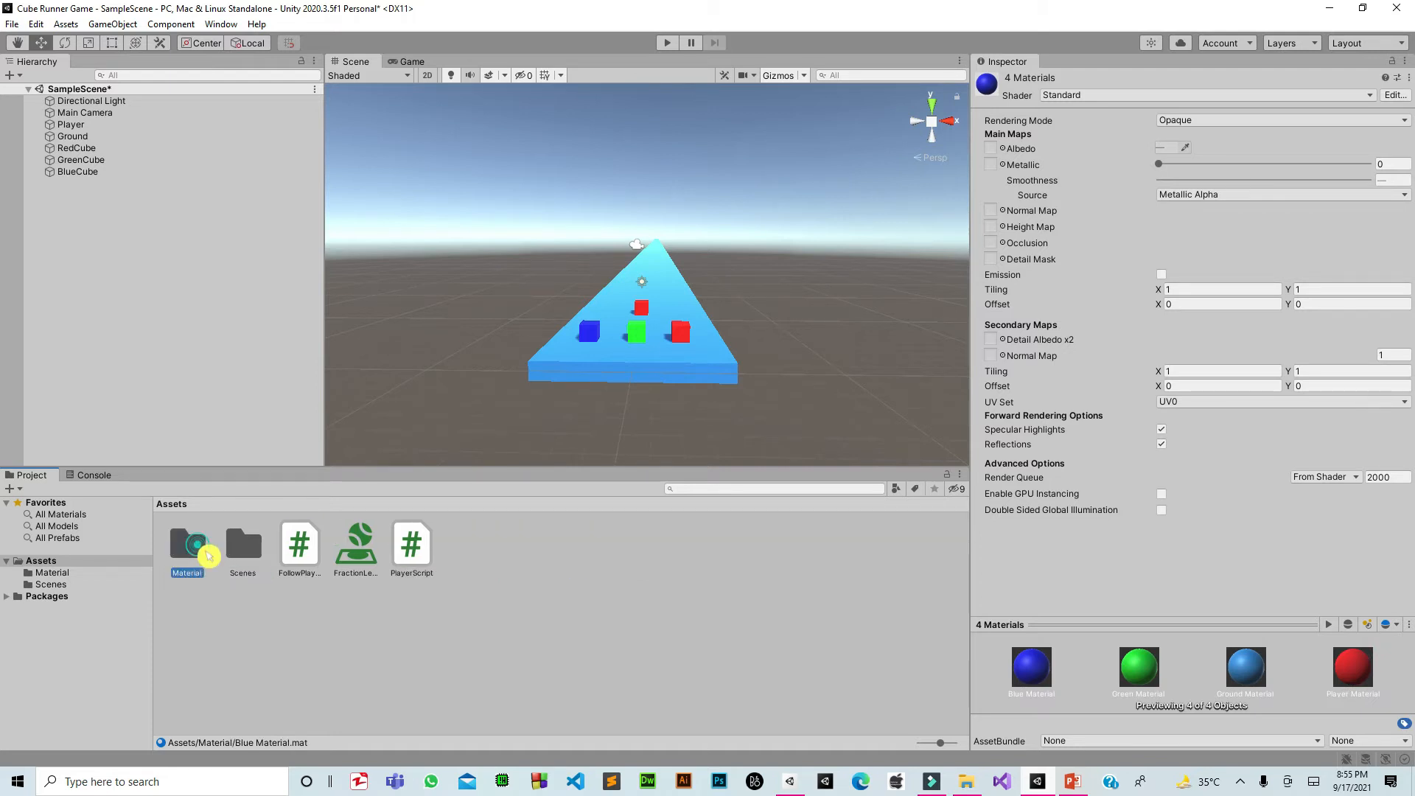
{"action": "double_click", "coordinate": [190, 546]}
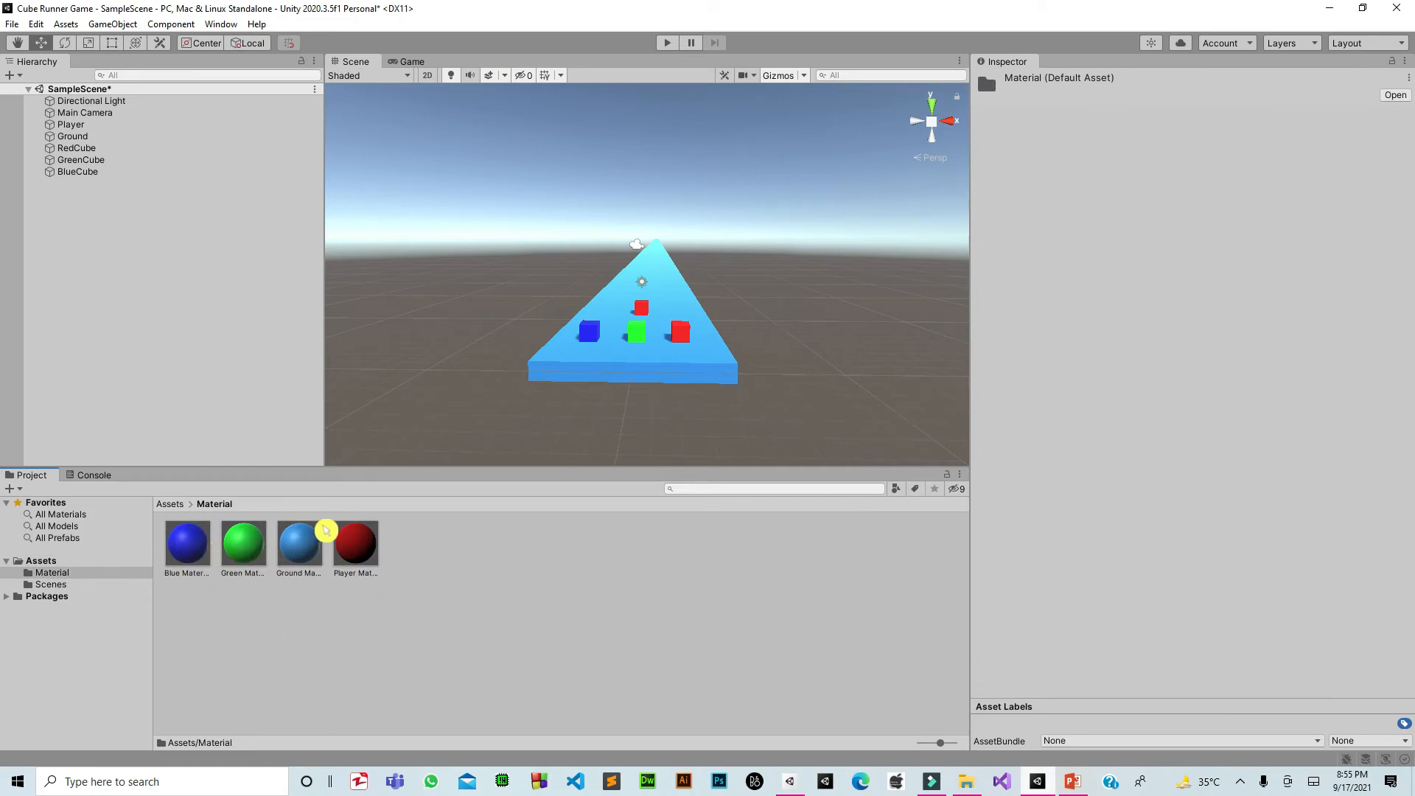
{"action": "key", "text": "BackSpace"}
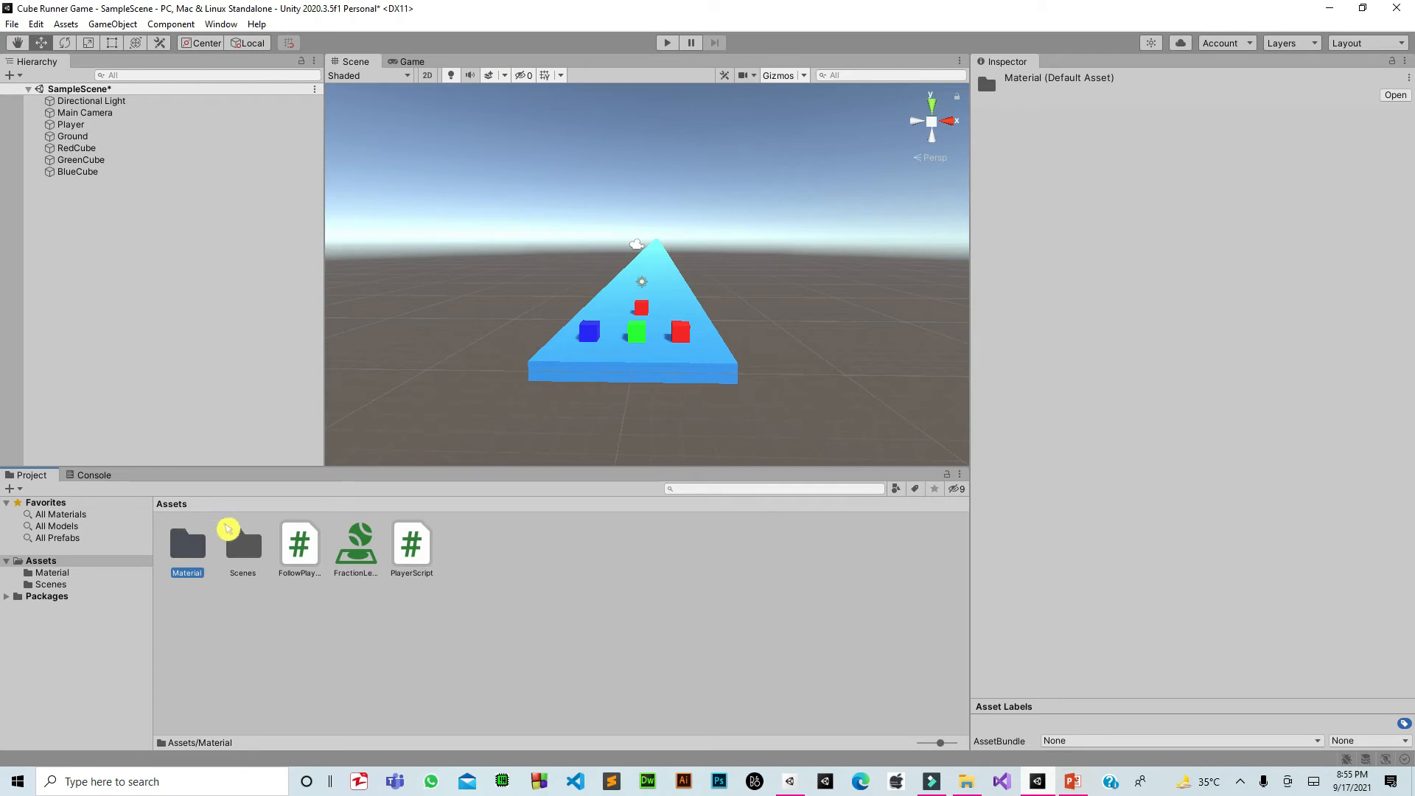
Create another folder in Assets and name it Script.
{"action": "right_click", "coordinate": [408, 634]}
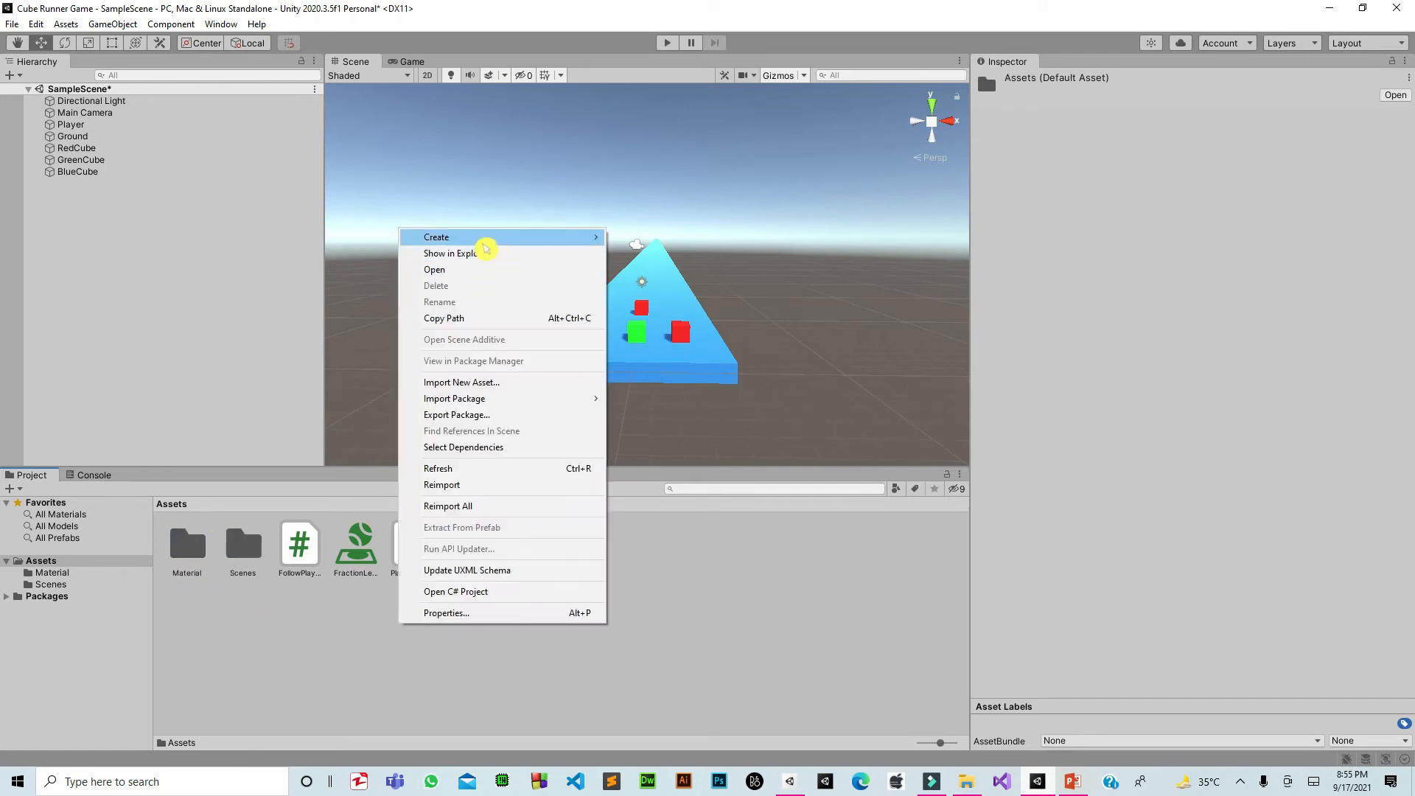
{"action": "mouse_move", "coordinate": [486, 250]}
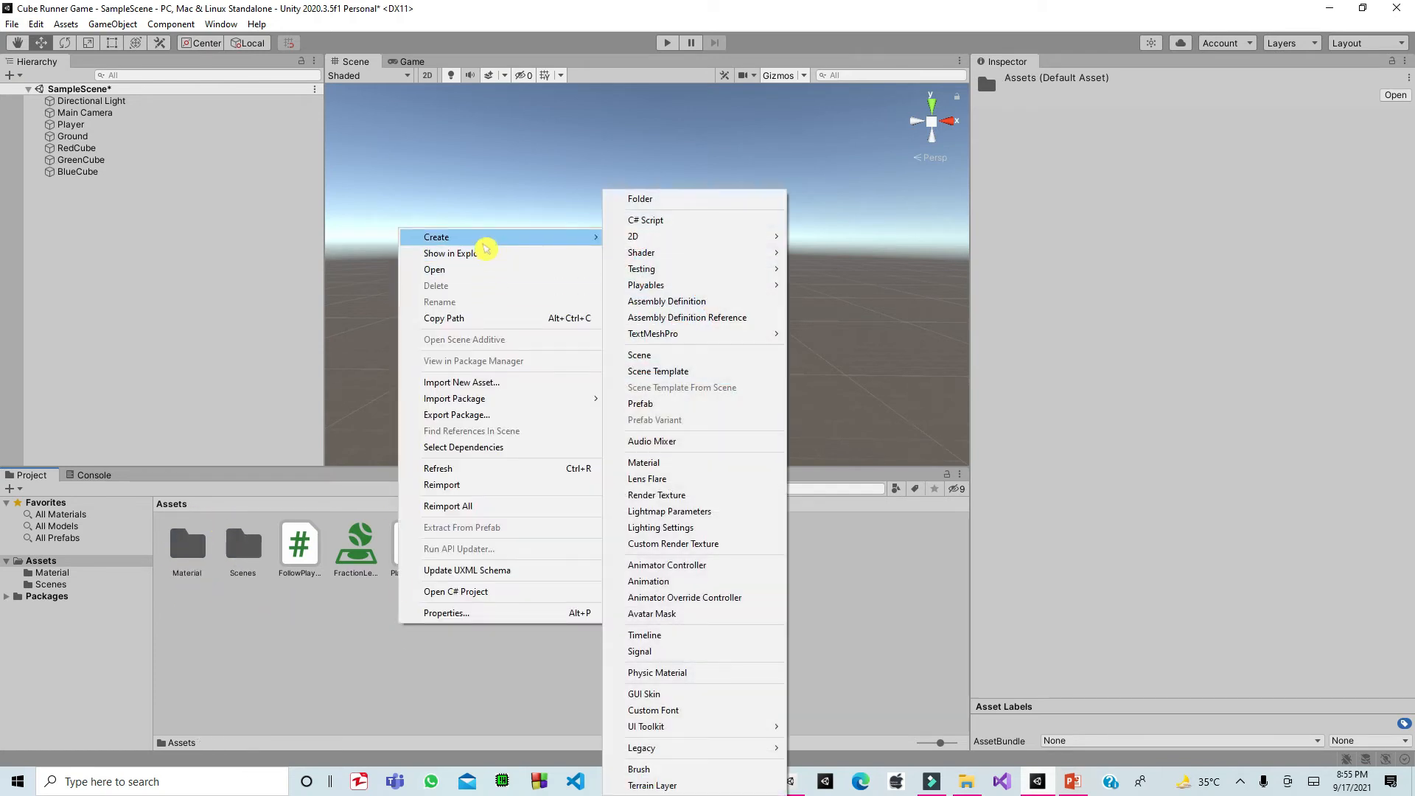
{"action": "left_click", "coordinate": [638, 200]}
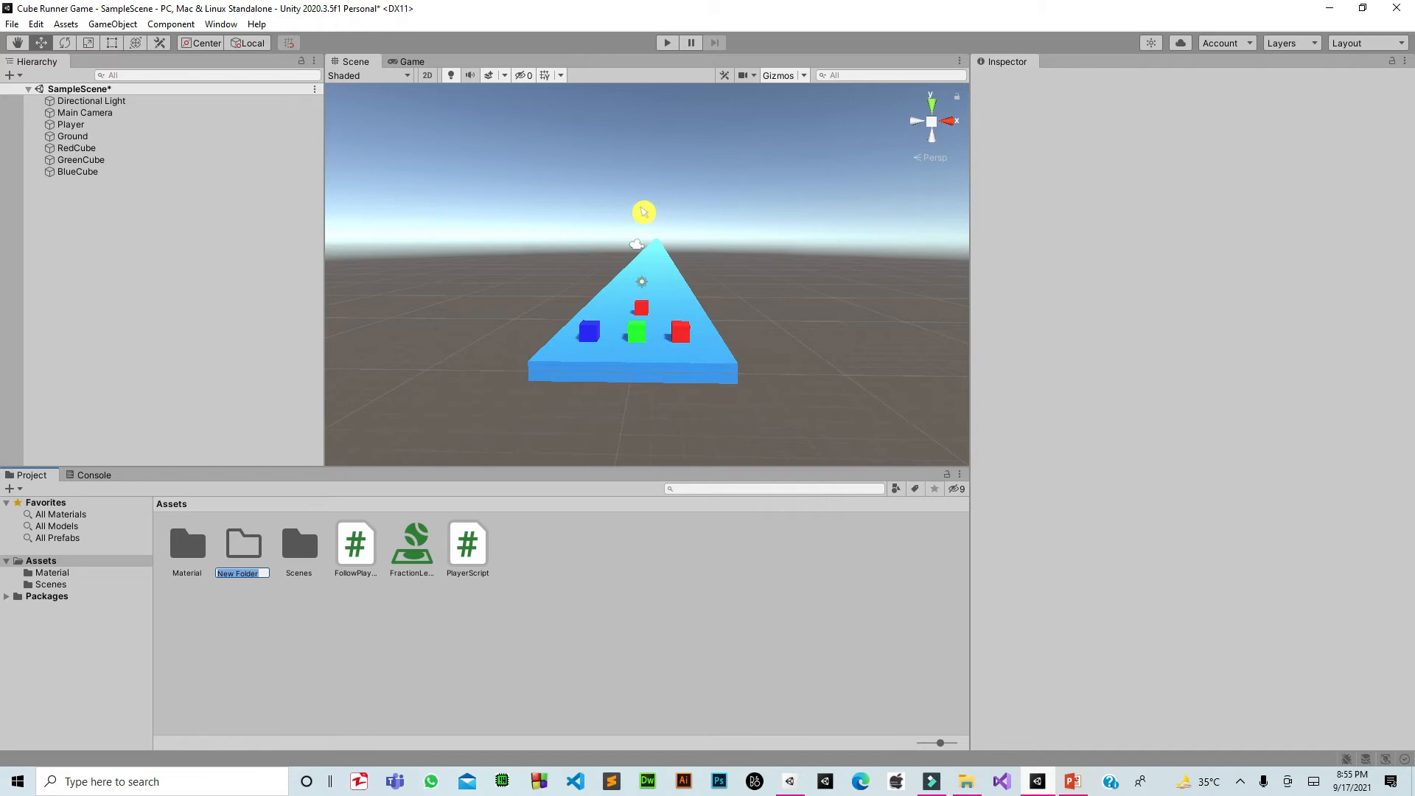
{"action": "type", "text": "Script"}
{"action": "key", "text": "Return"}
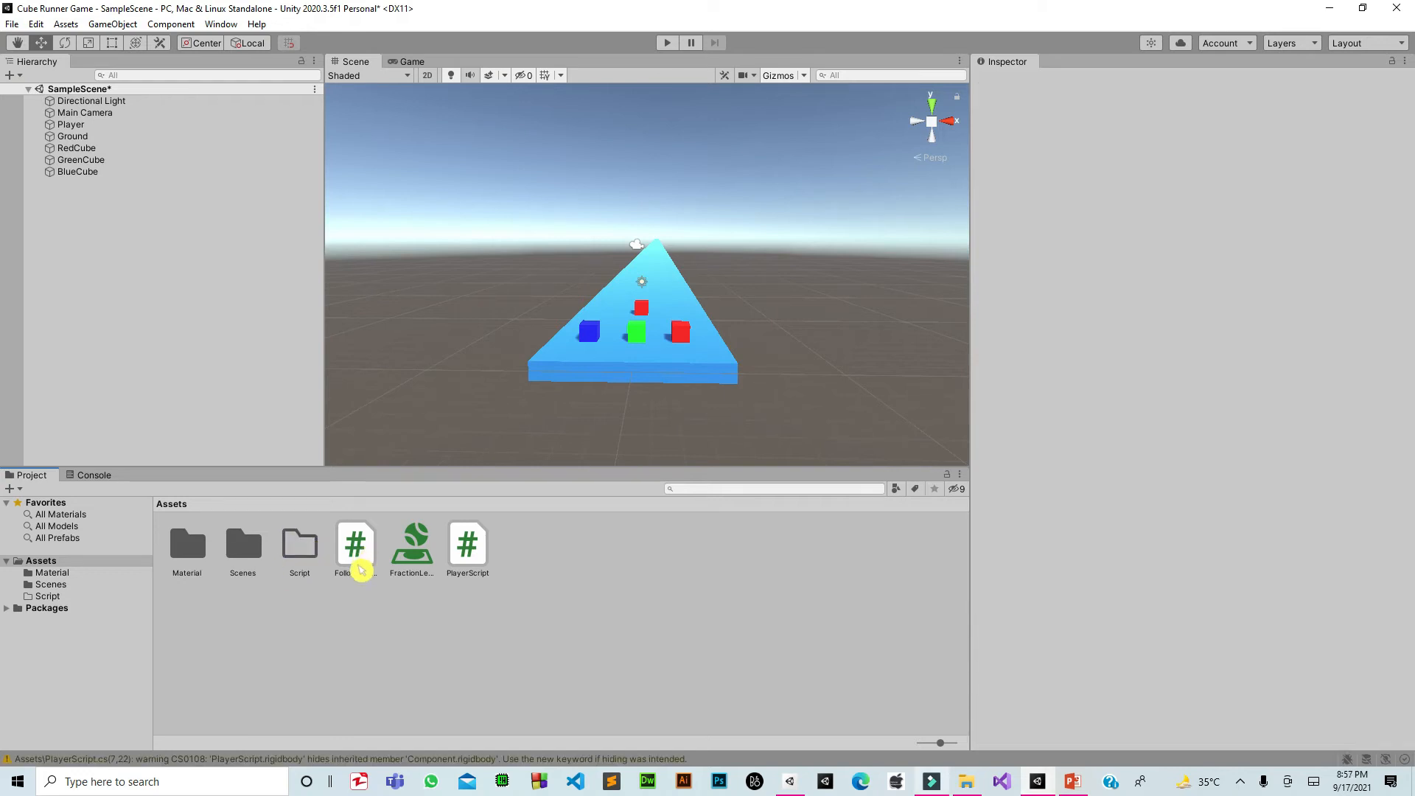
Move the FollowPlayer and PlayerScript scripts together into the Script folder.
{"action": "left_click", "coordinate": [363, 562]}
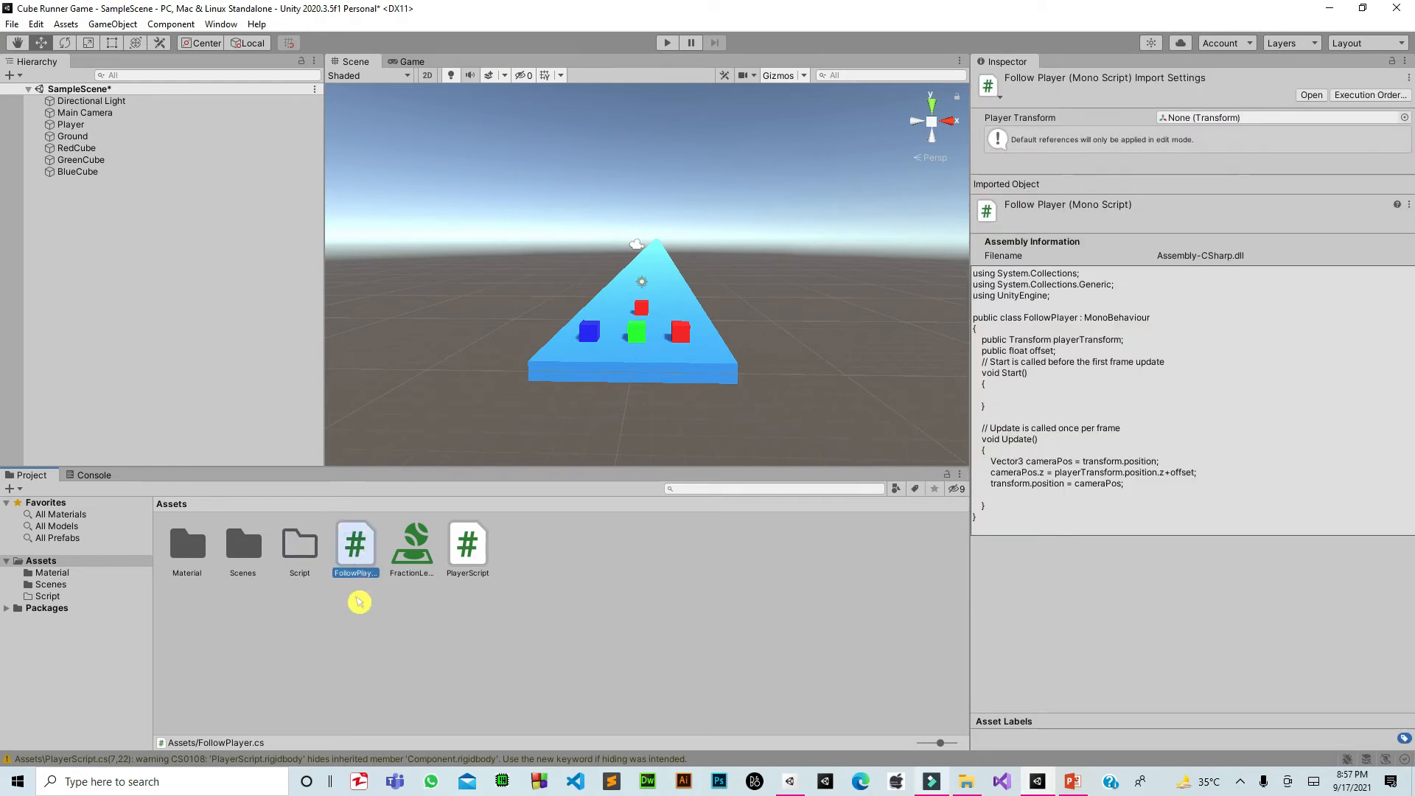
{"action": "left_click", "coordinate": [472, 564], "text": "ctrl"}
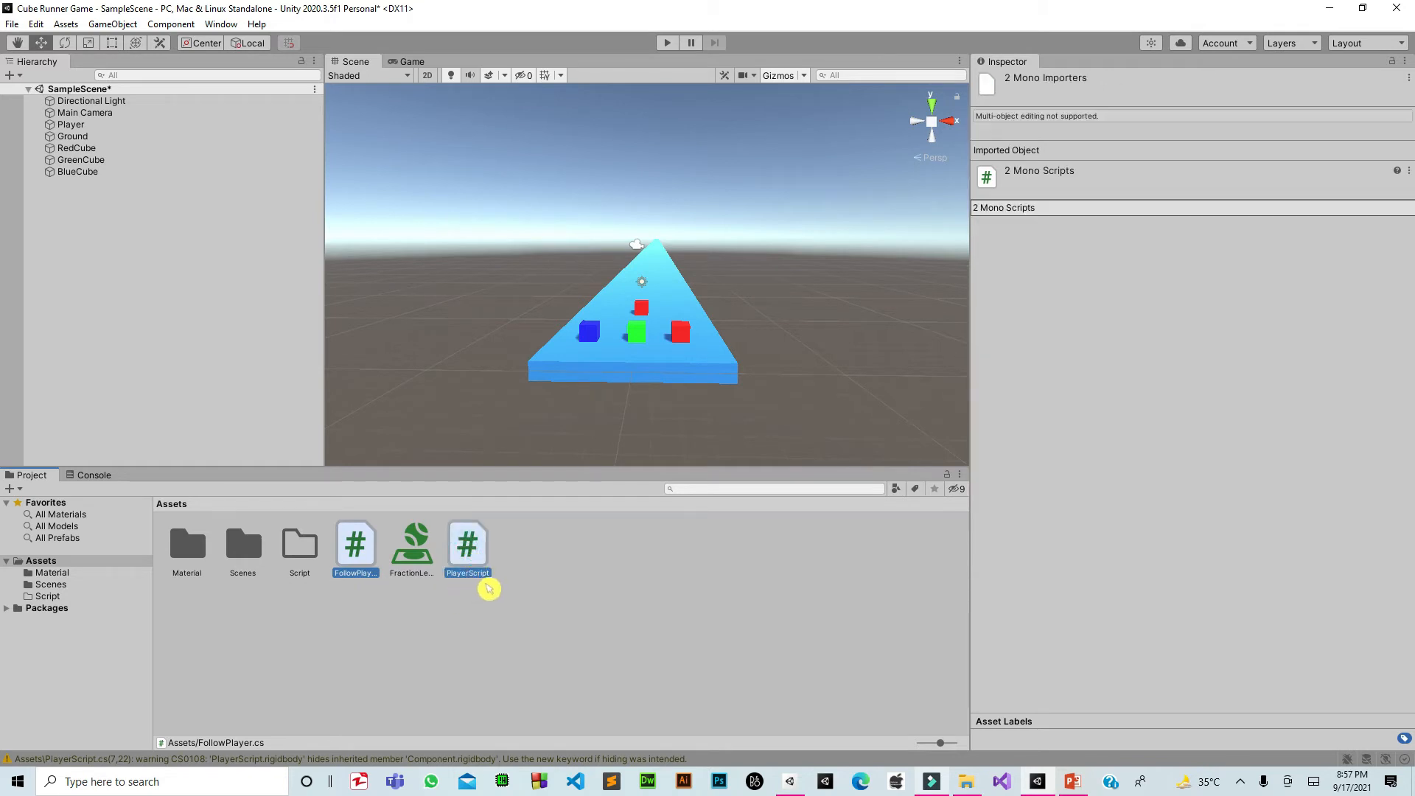
{"action": "left_click_drag", "start_coordinate": [480, 566], "coordinate": [316, 562]}
{"action": "left_click_drag", "start_coordinate": [309, 559], "coordinate": [312, 560]}
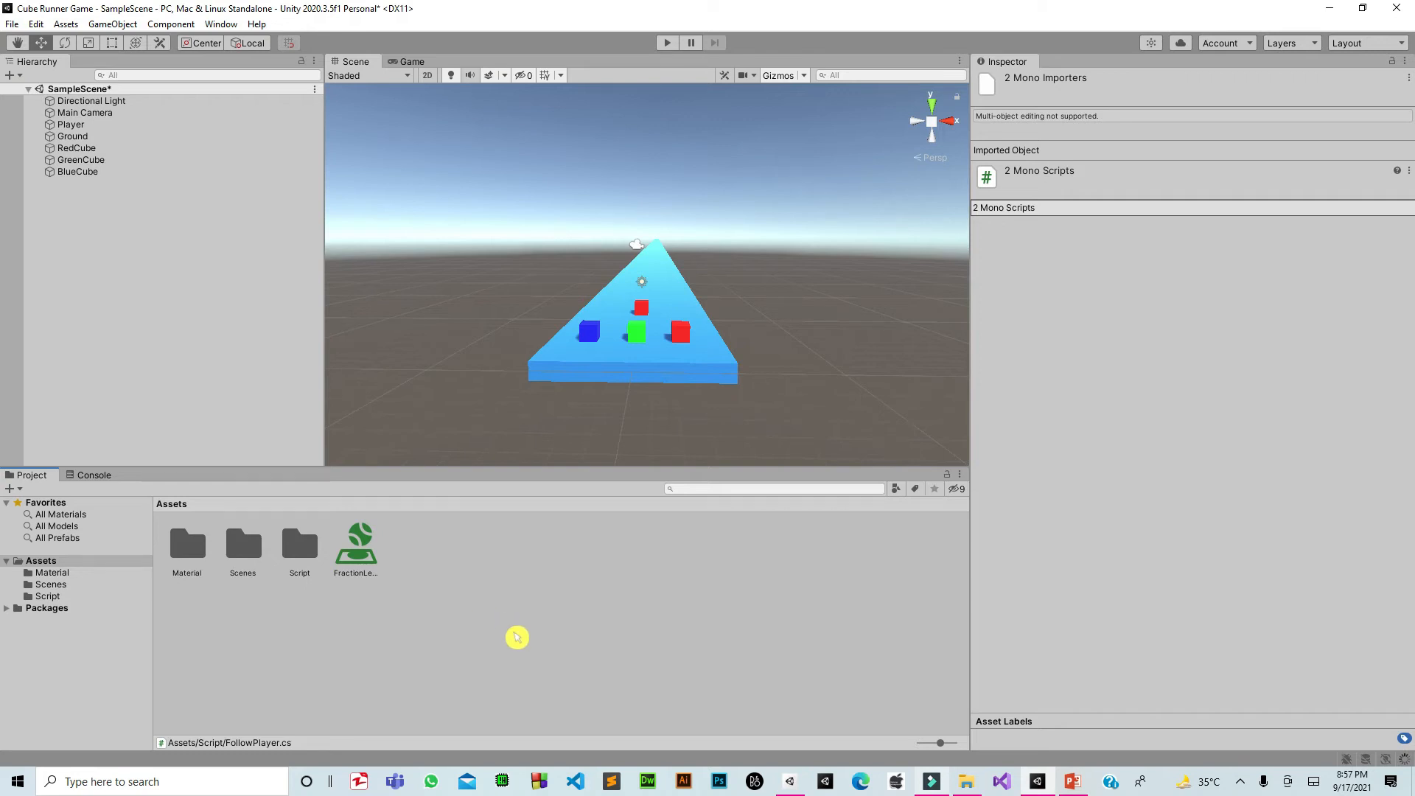
Create a third new folder in Assets and name it Physics Material.
{"action": "right_click", "coordinate": [517, 638]}
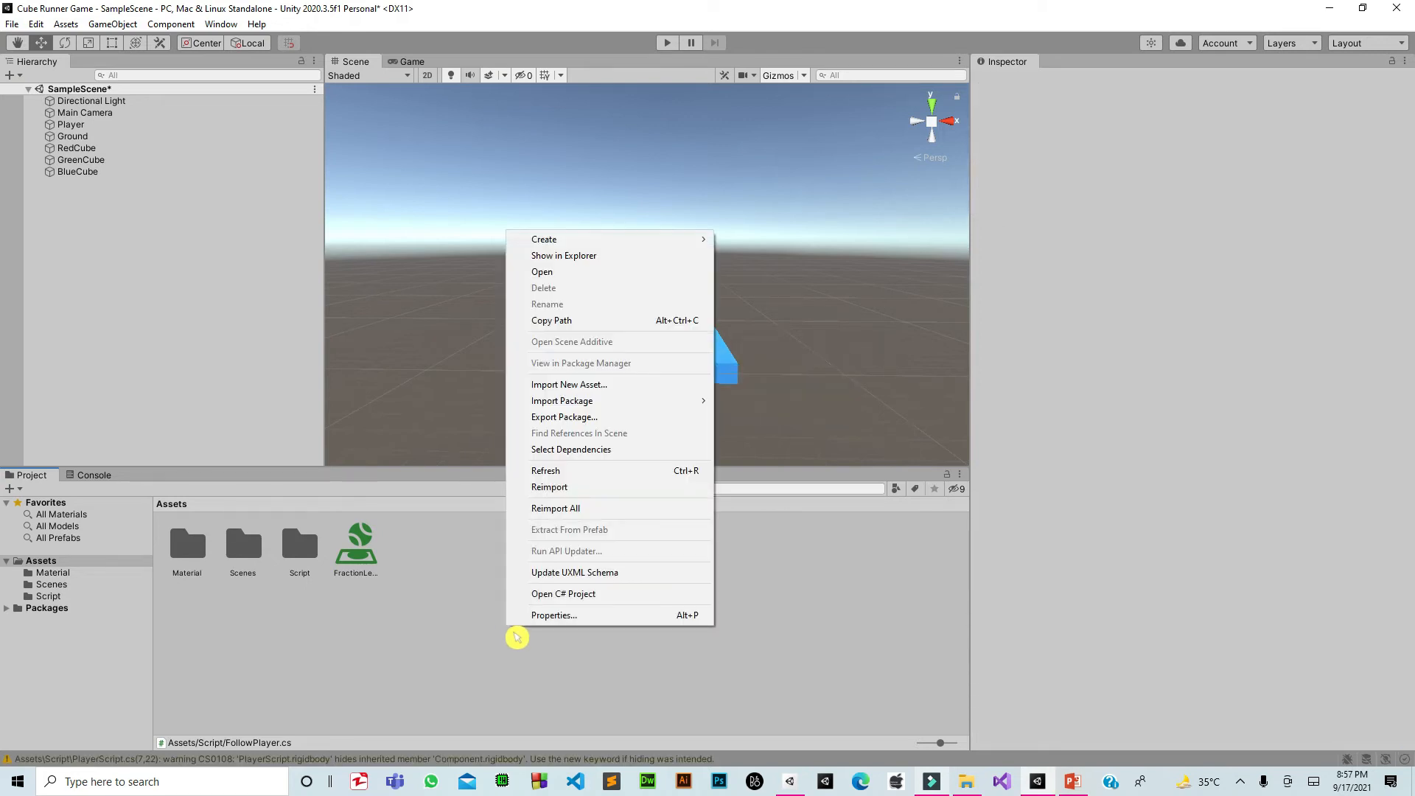
{"action": "mouse_move", "coordinate": [609, 237]}
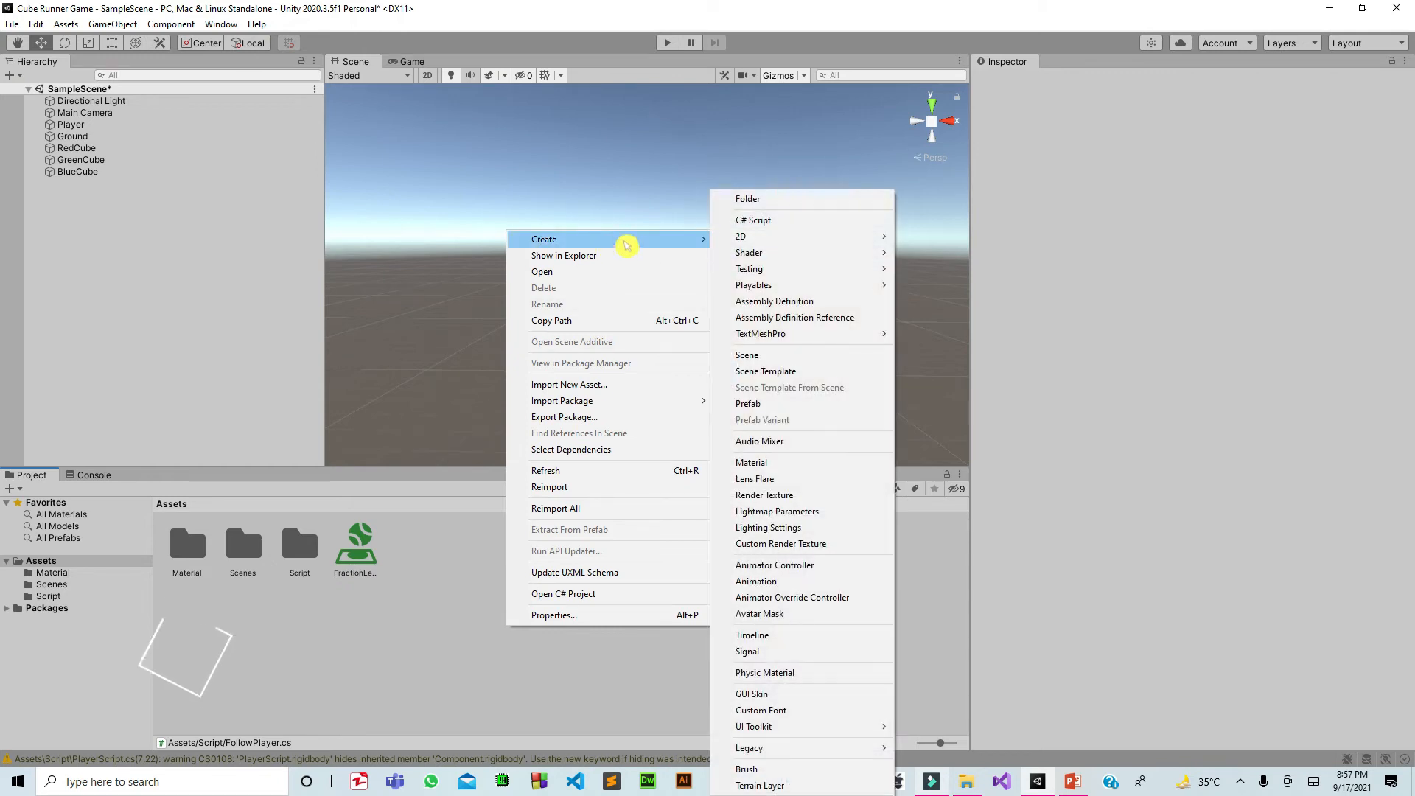
{"action": "left_click", "coordinate": [748, 206]}
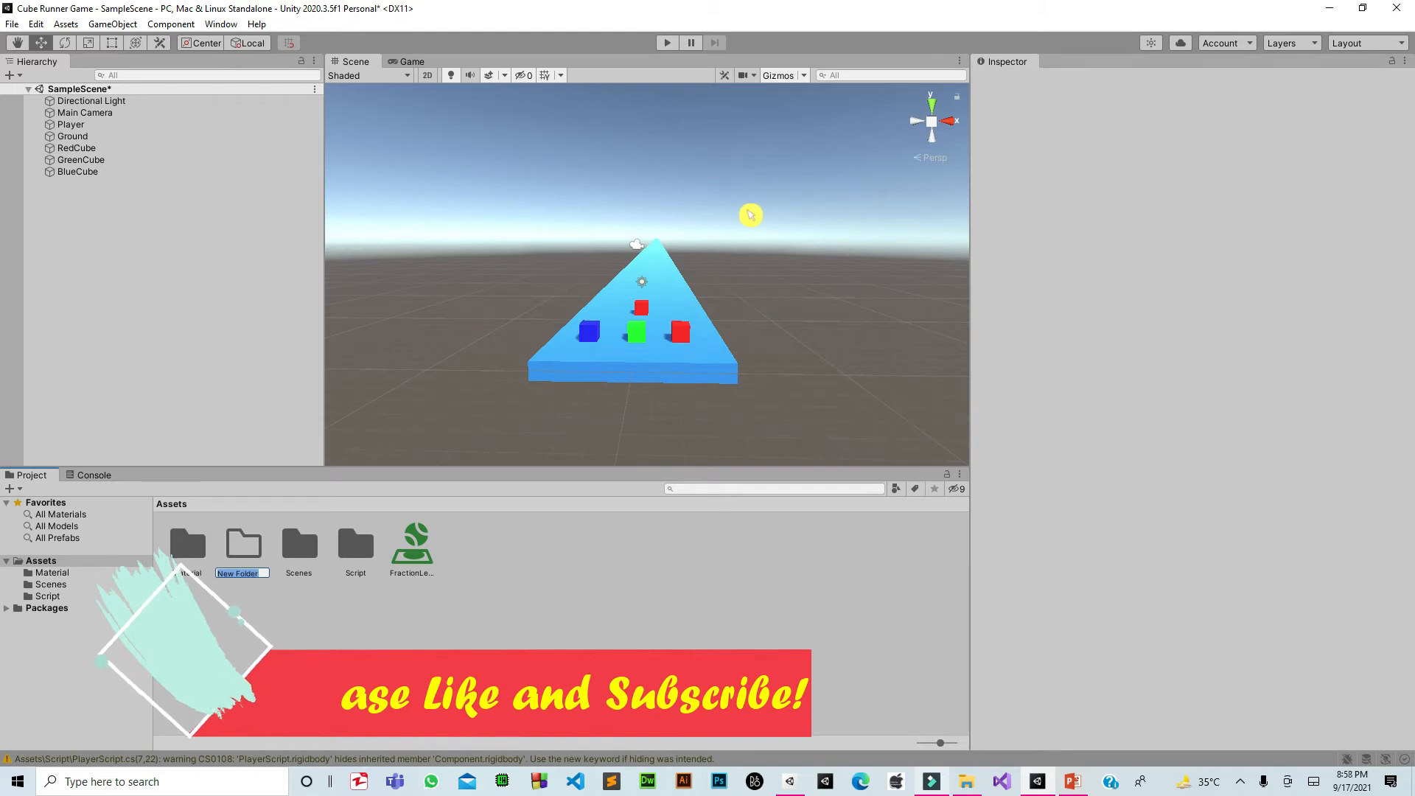
{"action": "type", "text": "Ph"}
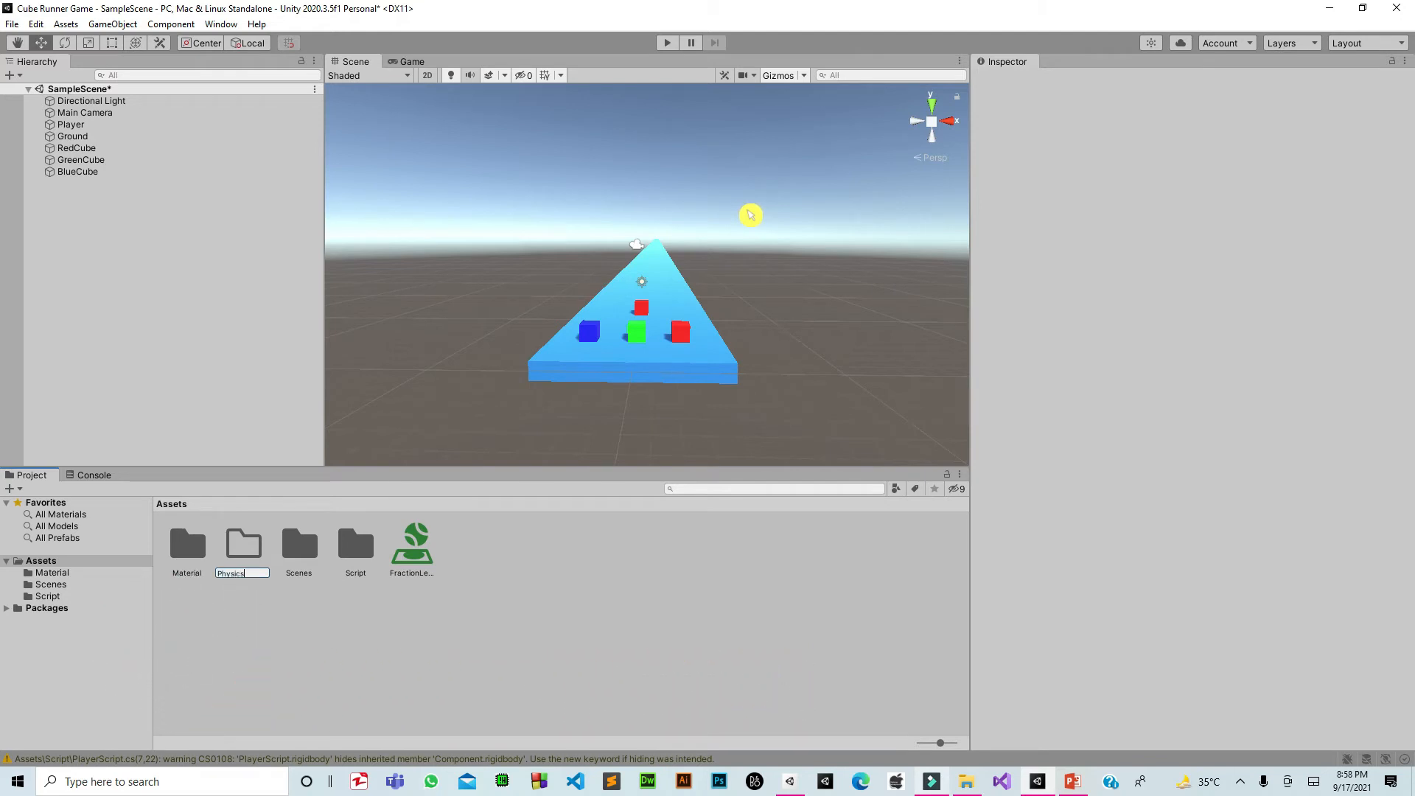
{"action": "type", "text": "ysics"}
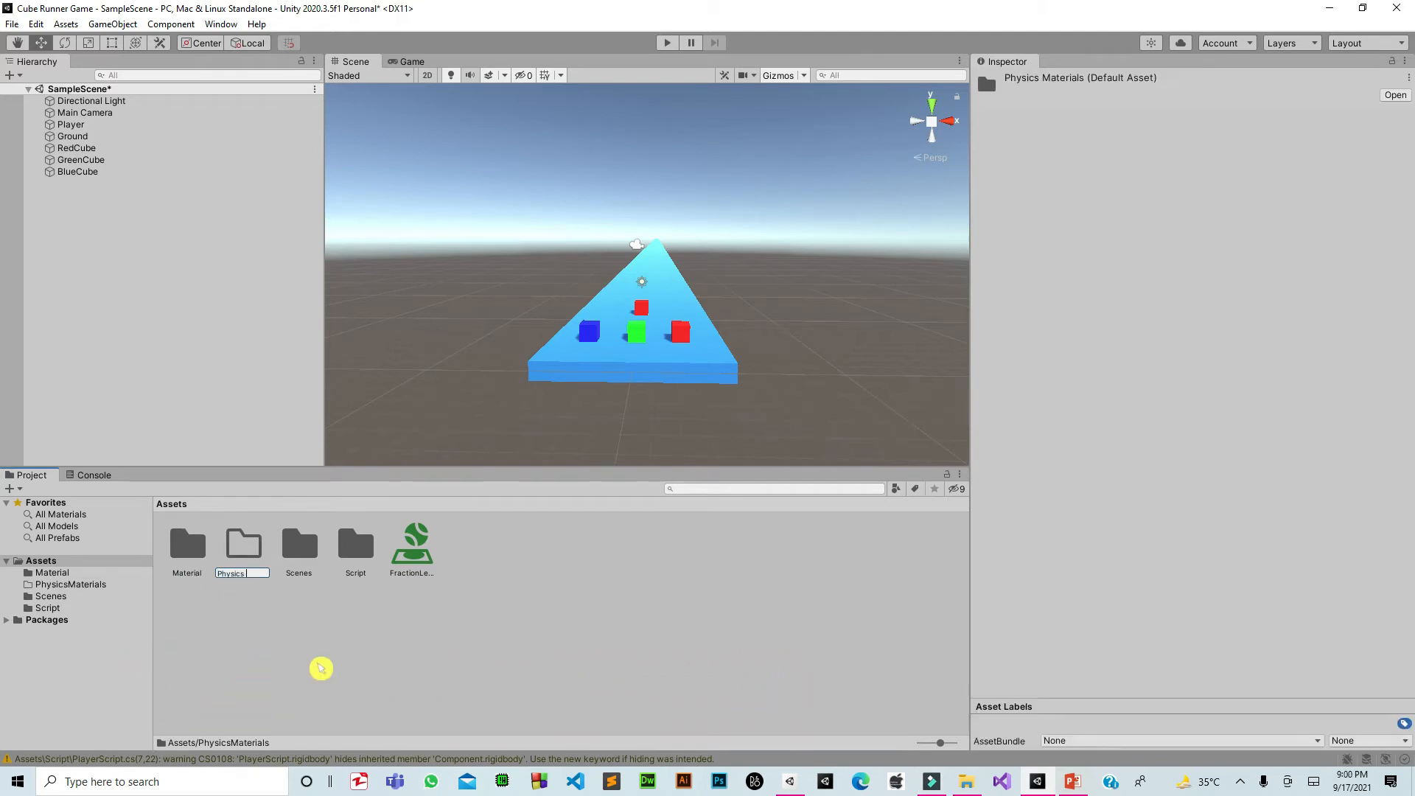
{"action": "type", "text": "Material"}
{"action": "key", "text": "Return"}
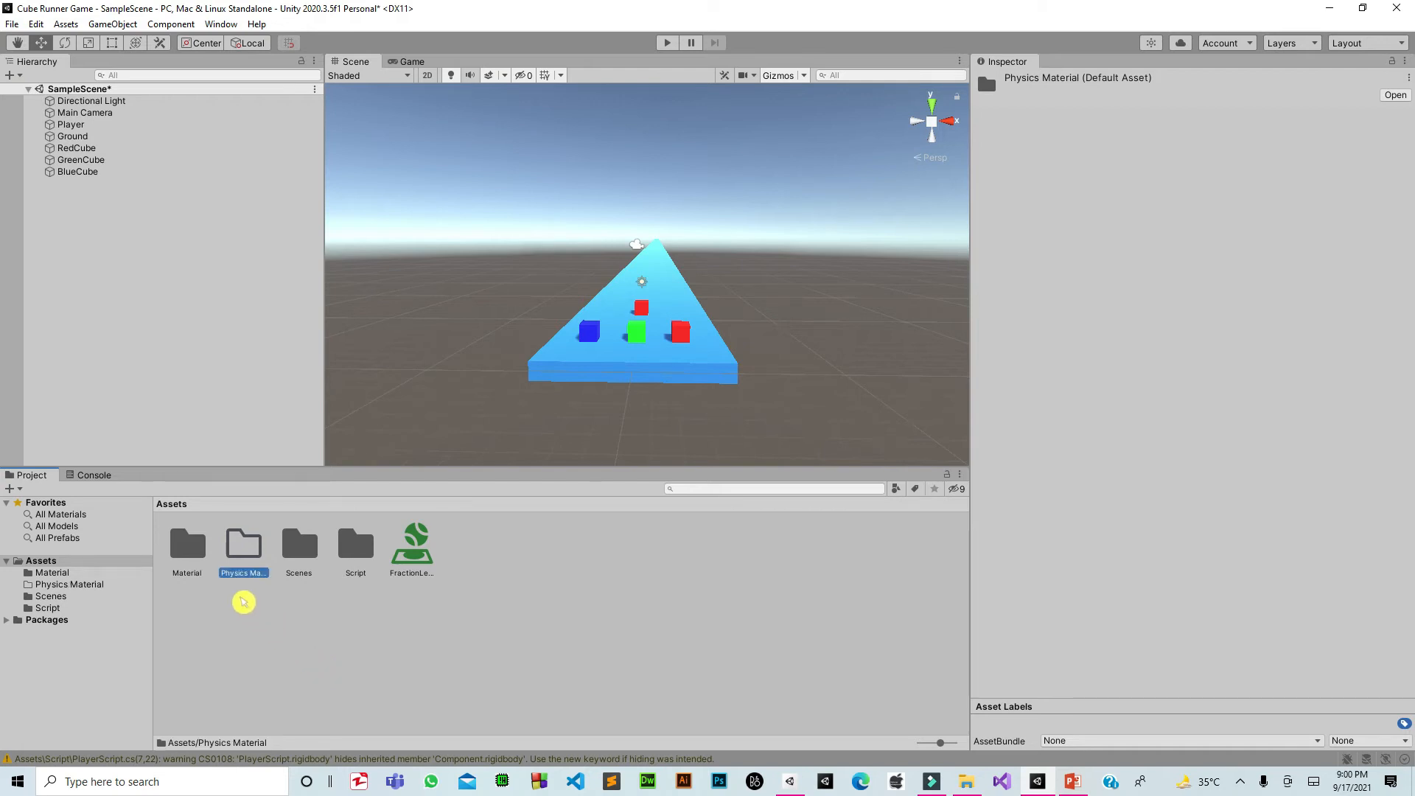
Move the FractionLess physic material into the Physics Material folder and look over the asset folders.
{"action": "left_click", "coordinate": [427, 577]}
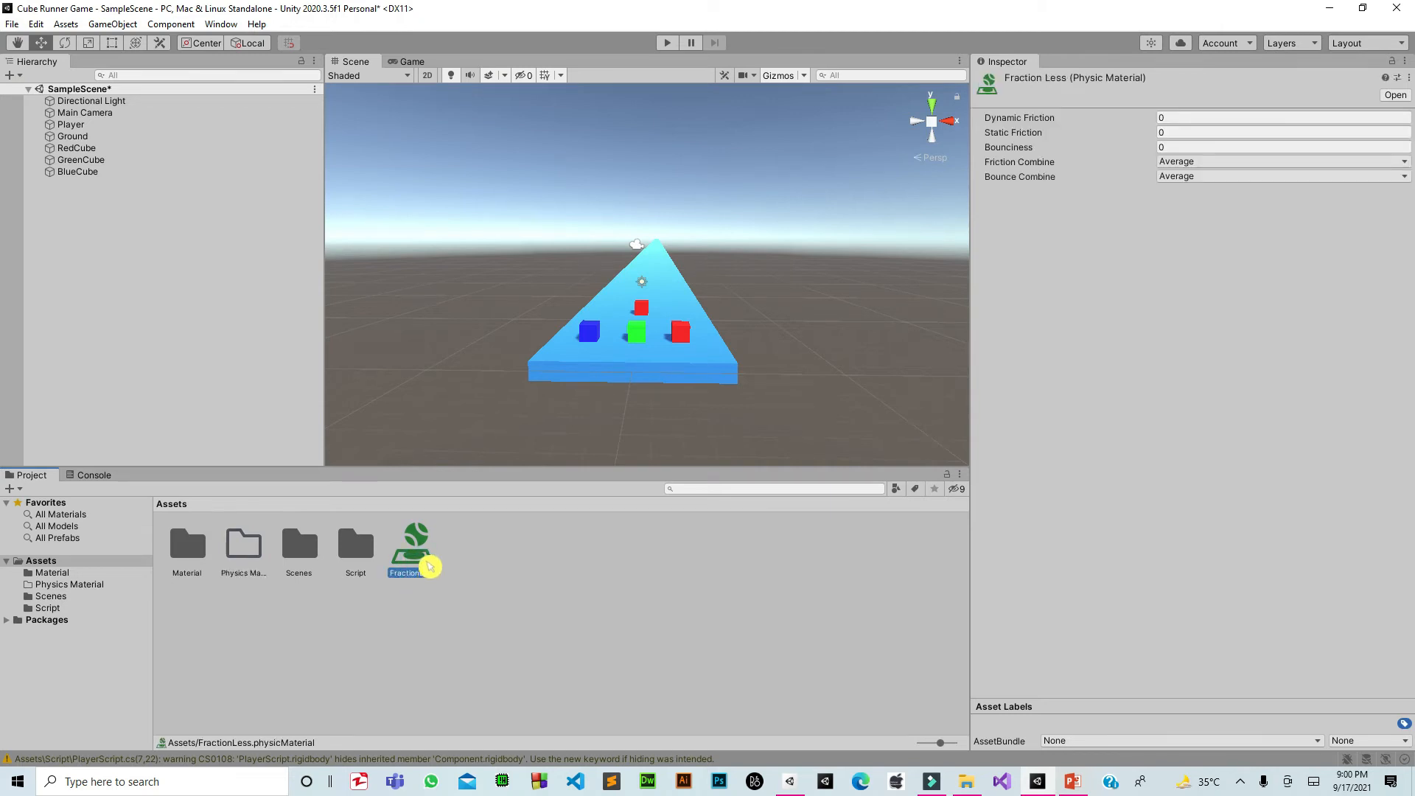
{"action": "left_click_drag", "start_coordinate": [429, 567], "coordinate": [261, 563]}
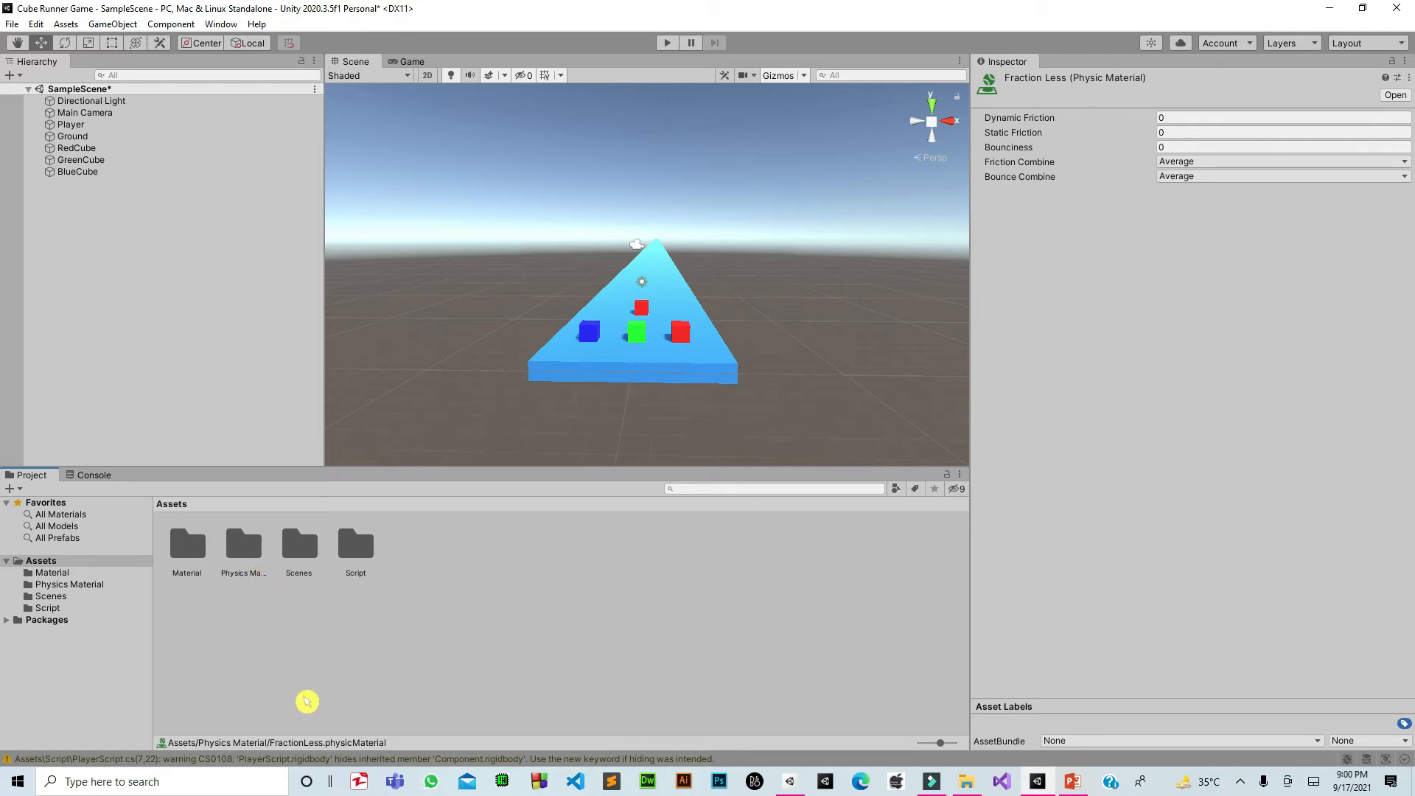
{"action": "left_click", "coordinate": [247, 566]}
{"action": "left_click", "coordinate": [310, 564]}
{"action": "left_click", "coordinate": [357, 564]}
{"action": "left_click", "coordinate": [196, 562]}
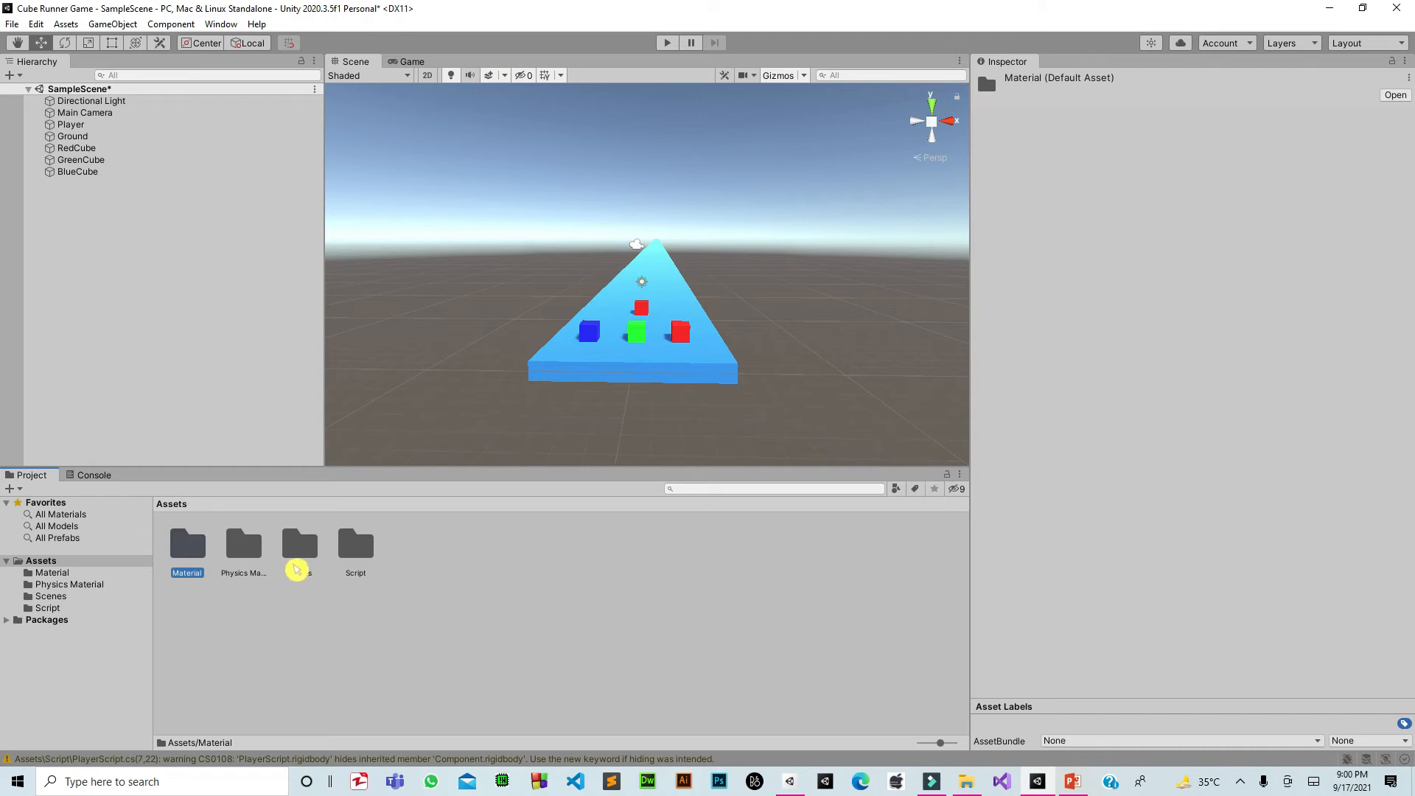
Create another folder in Assets and name it PreFabs.
{"action": "left_click", "coordinate": [50, 560]}
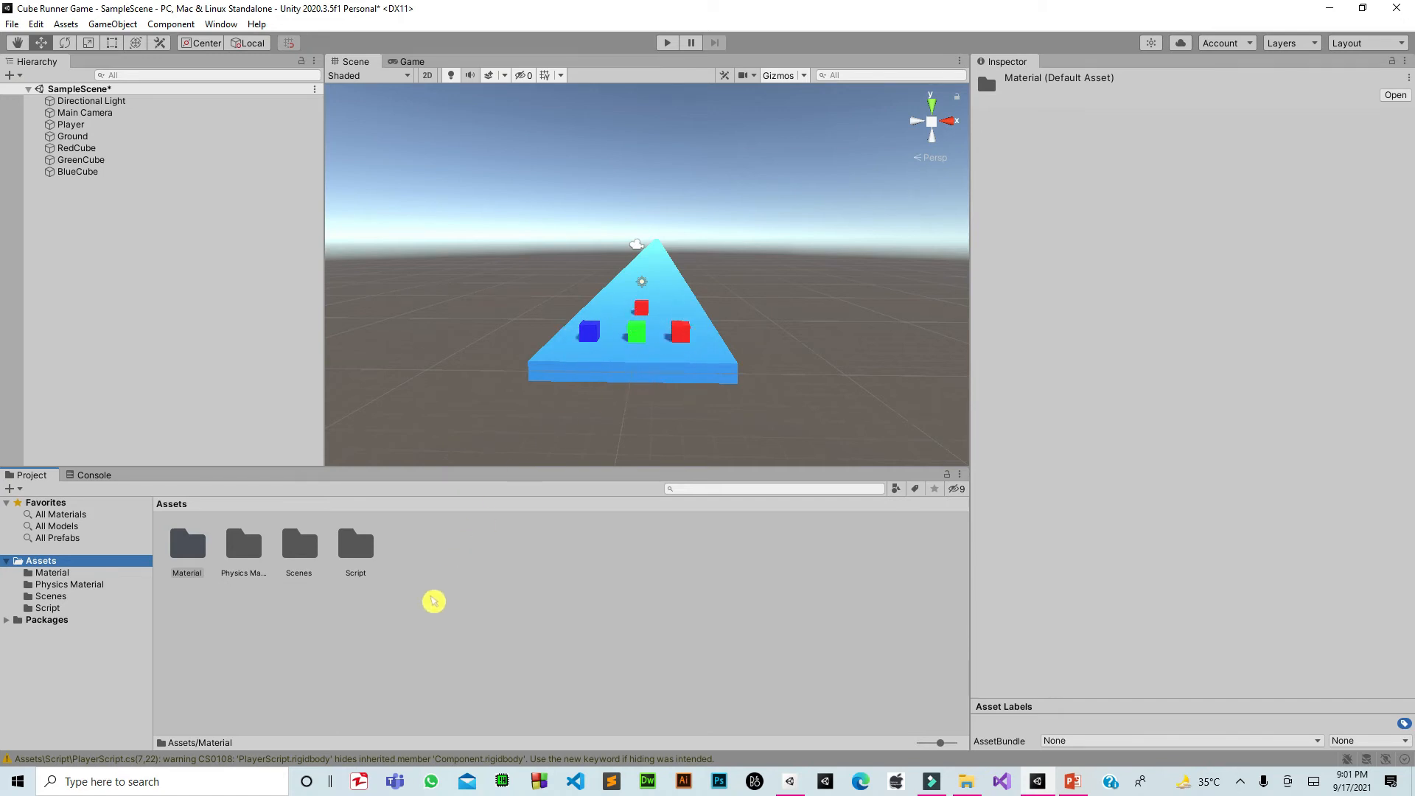
{"action": "left_click", "coordinate": [426, 600]}
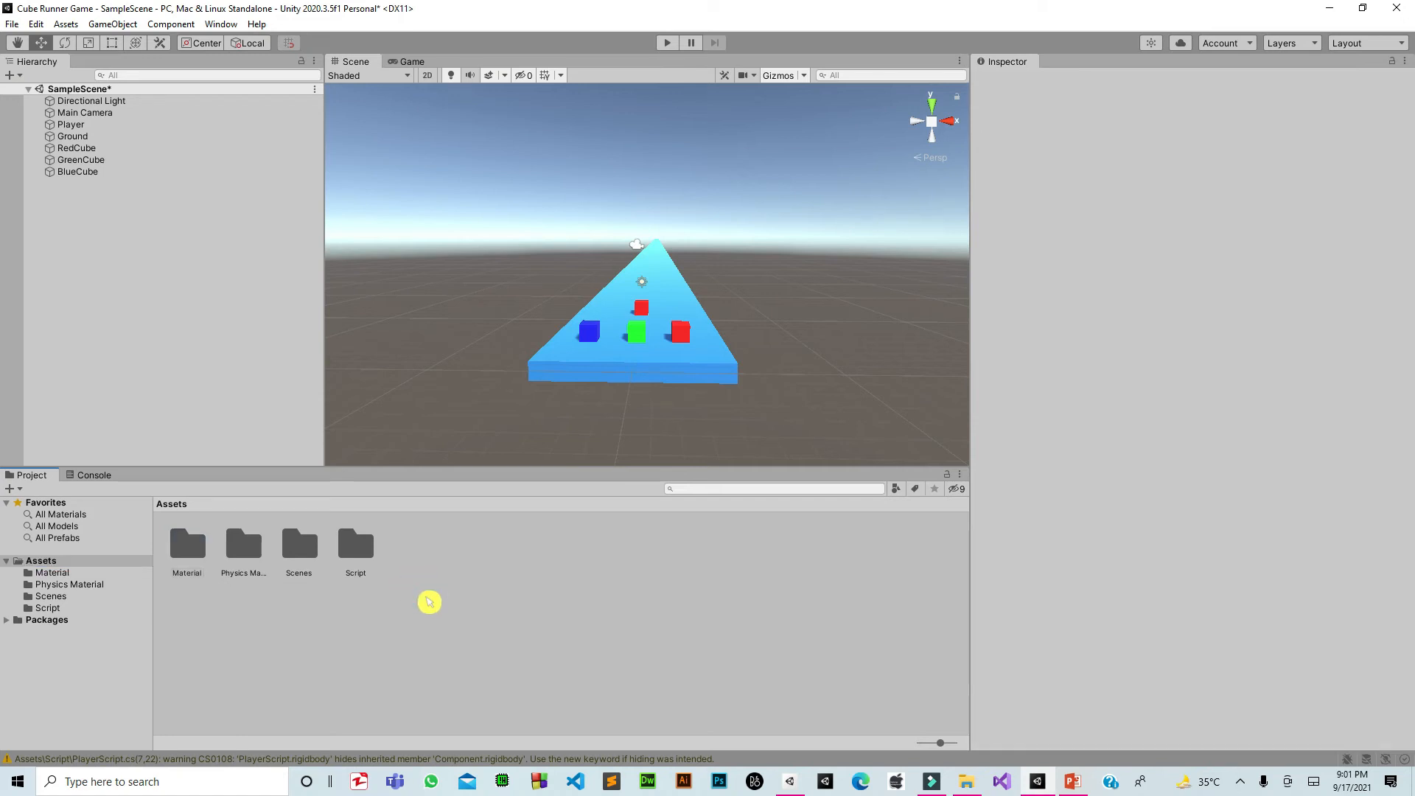
{"action": "right_click", "coordinate": [430, 602]}
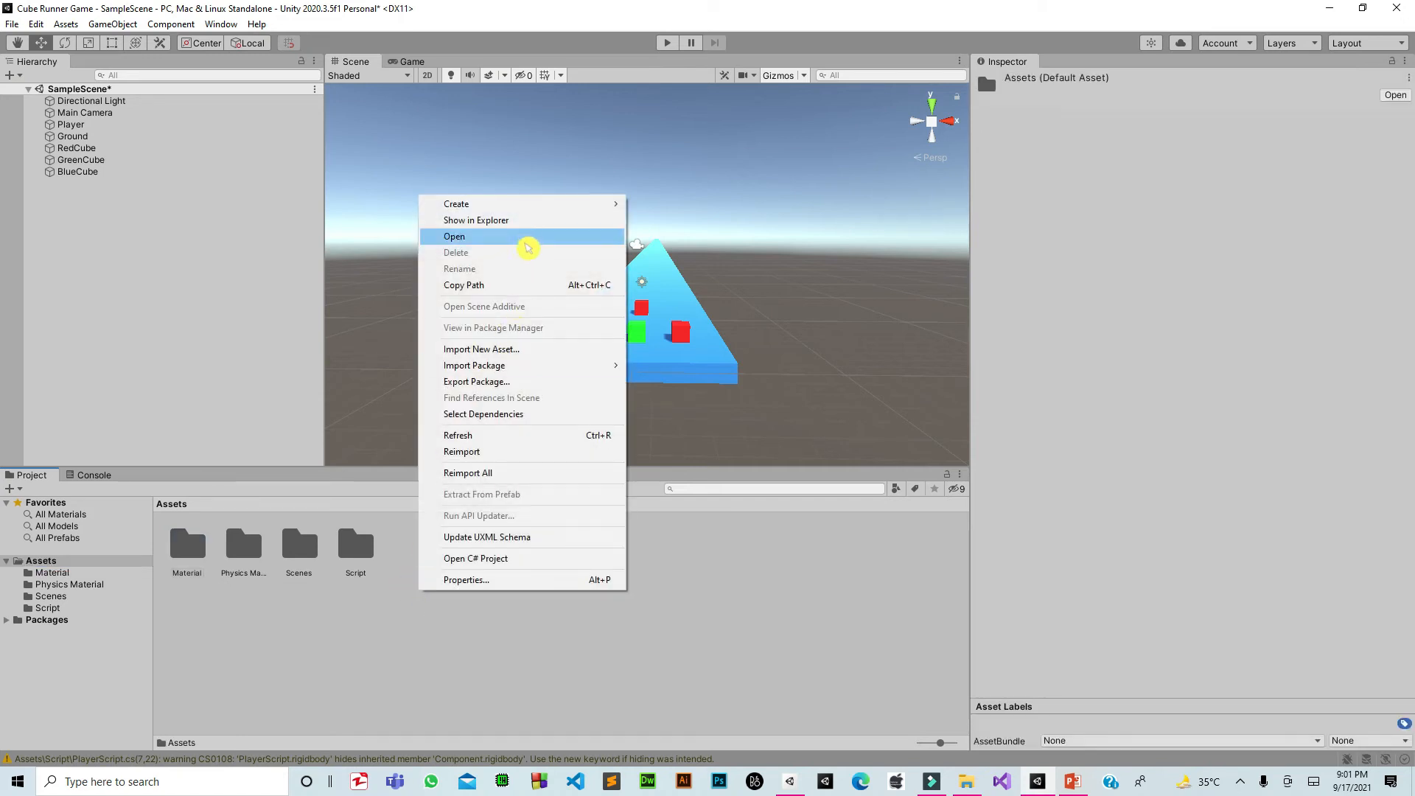
{"action": "mouse_move", "coordinate": [612, 203]}
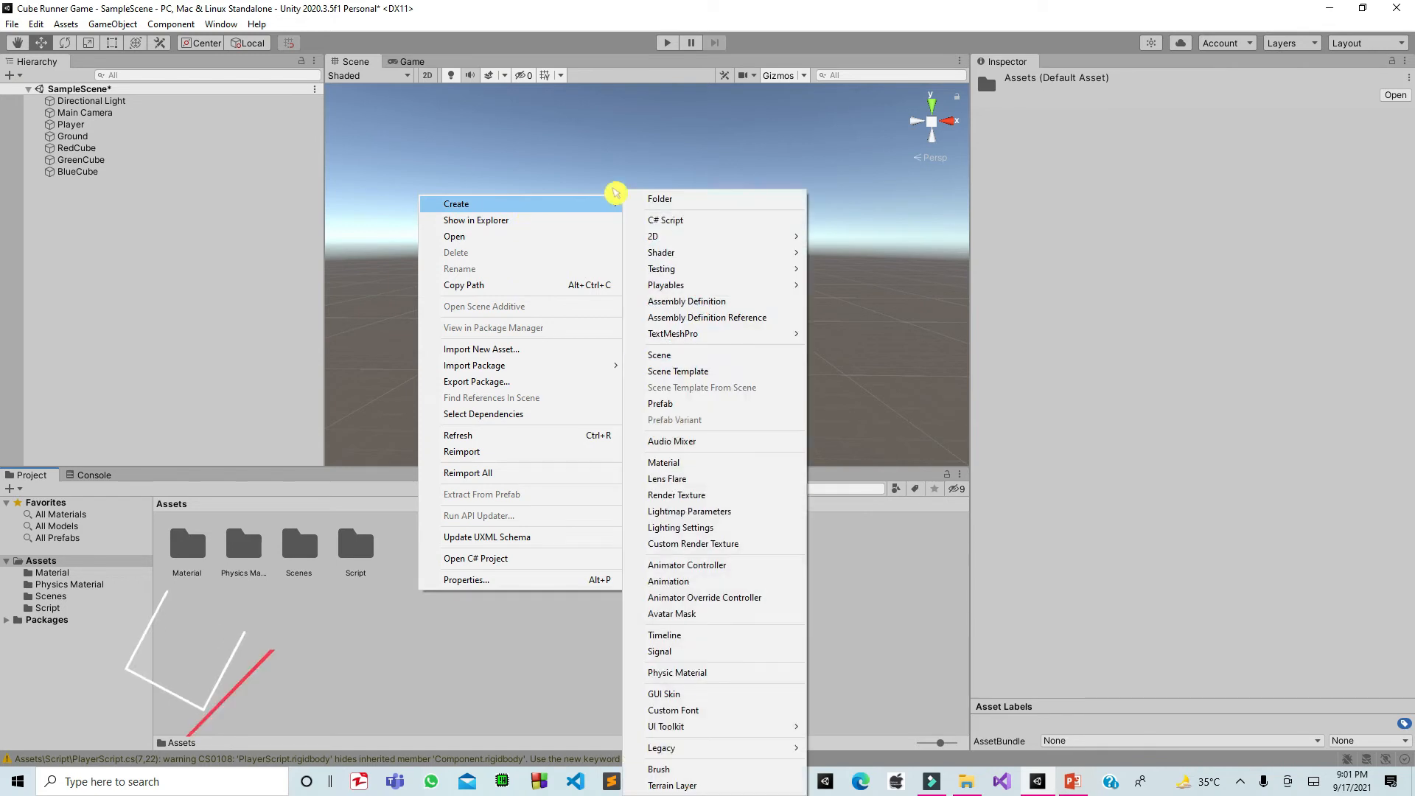
{"action": "left_click", "coordinate": [703, 207]}
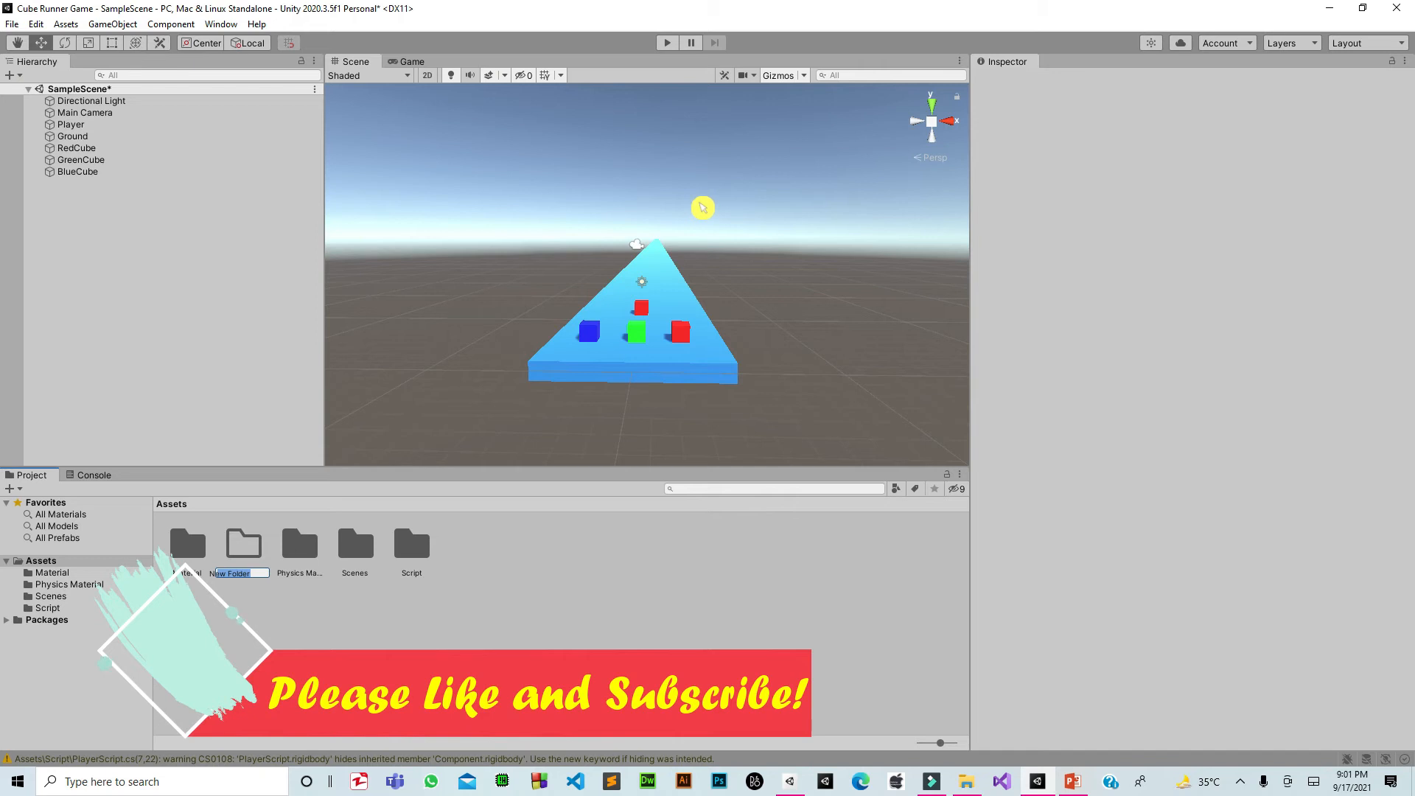
{"action": "type", "text": "P"}
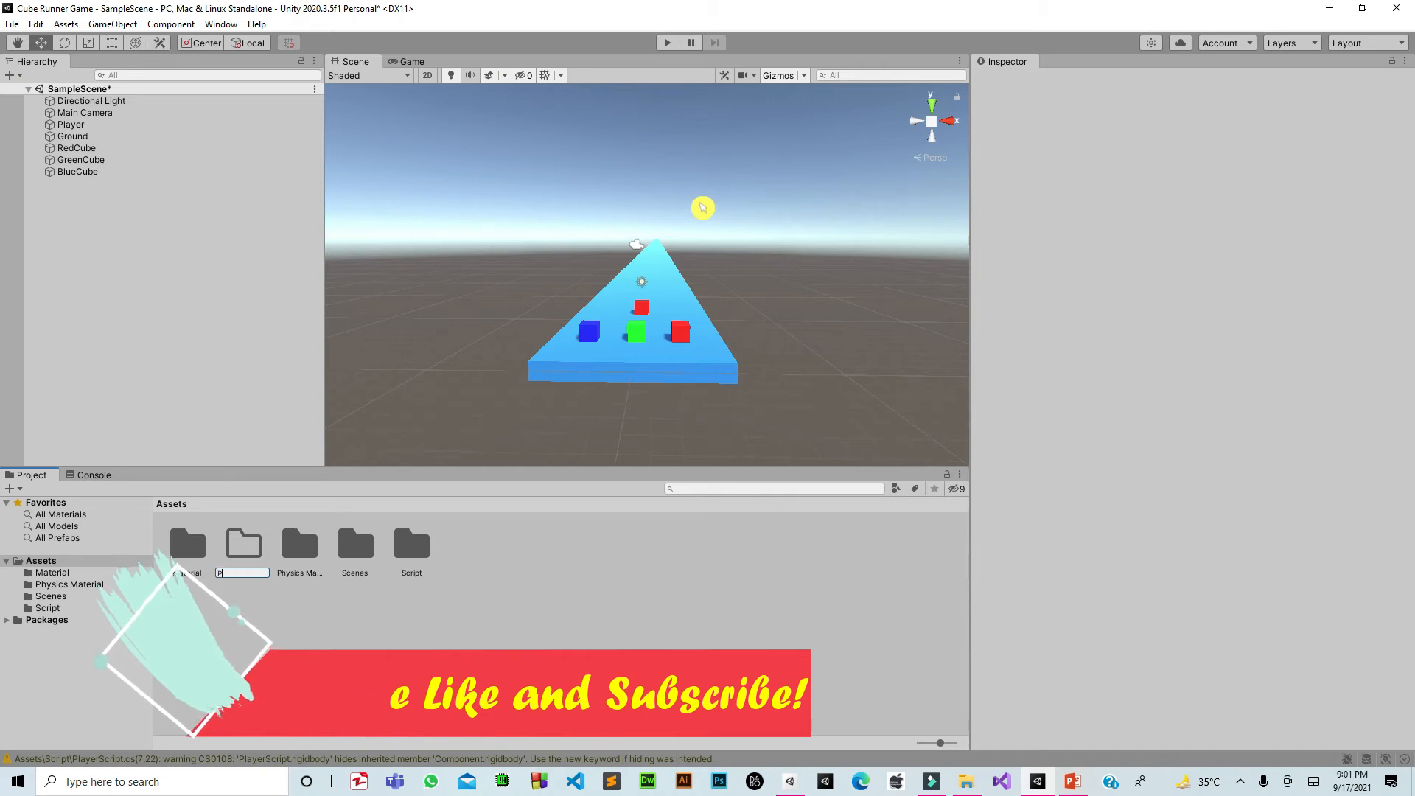
{"action": "type", "text": "reFabs"}
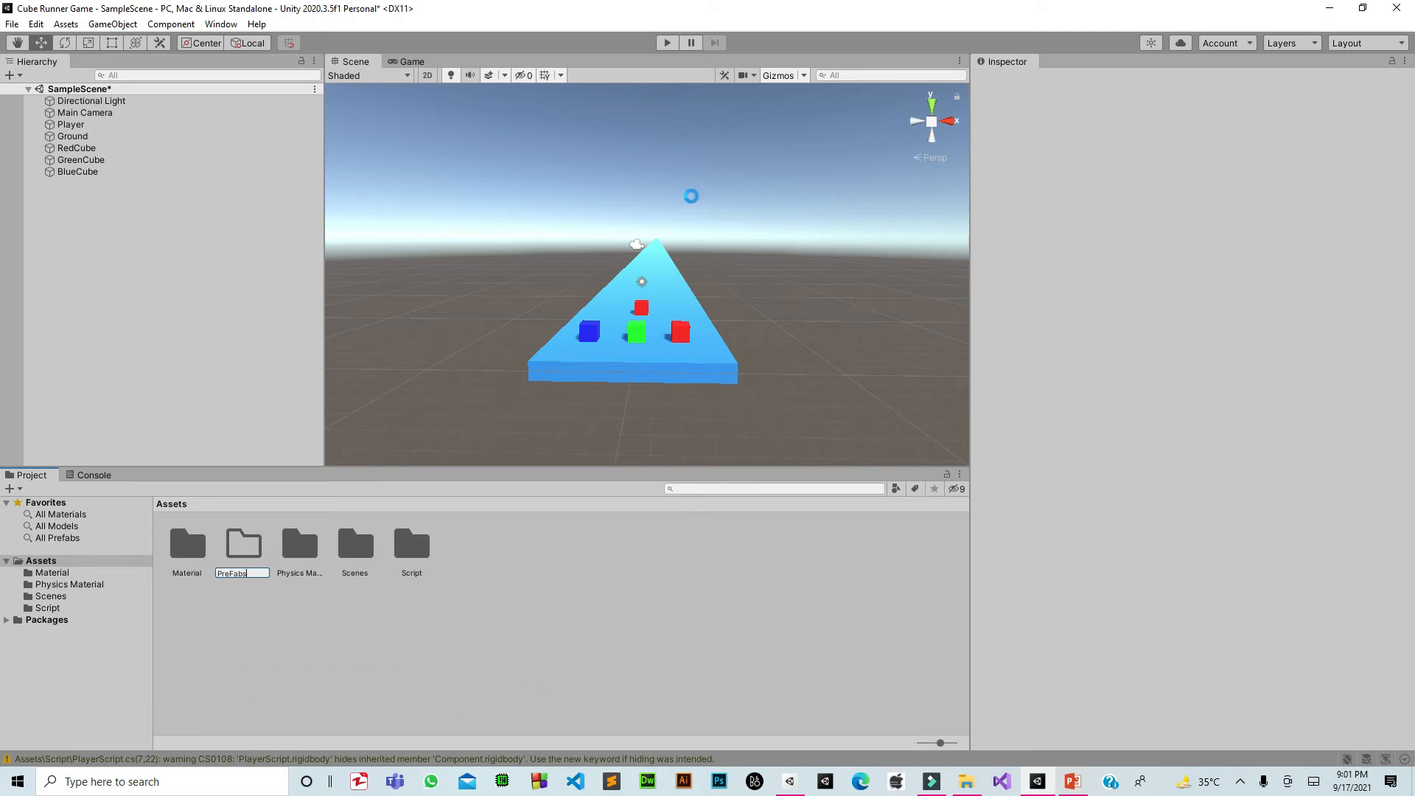
{"action": "key", "text": "Return"}
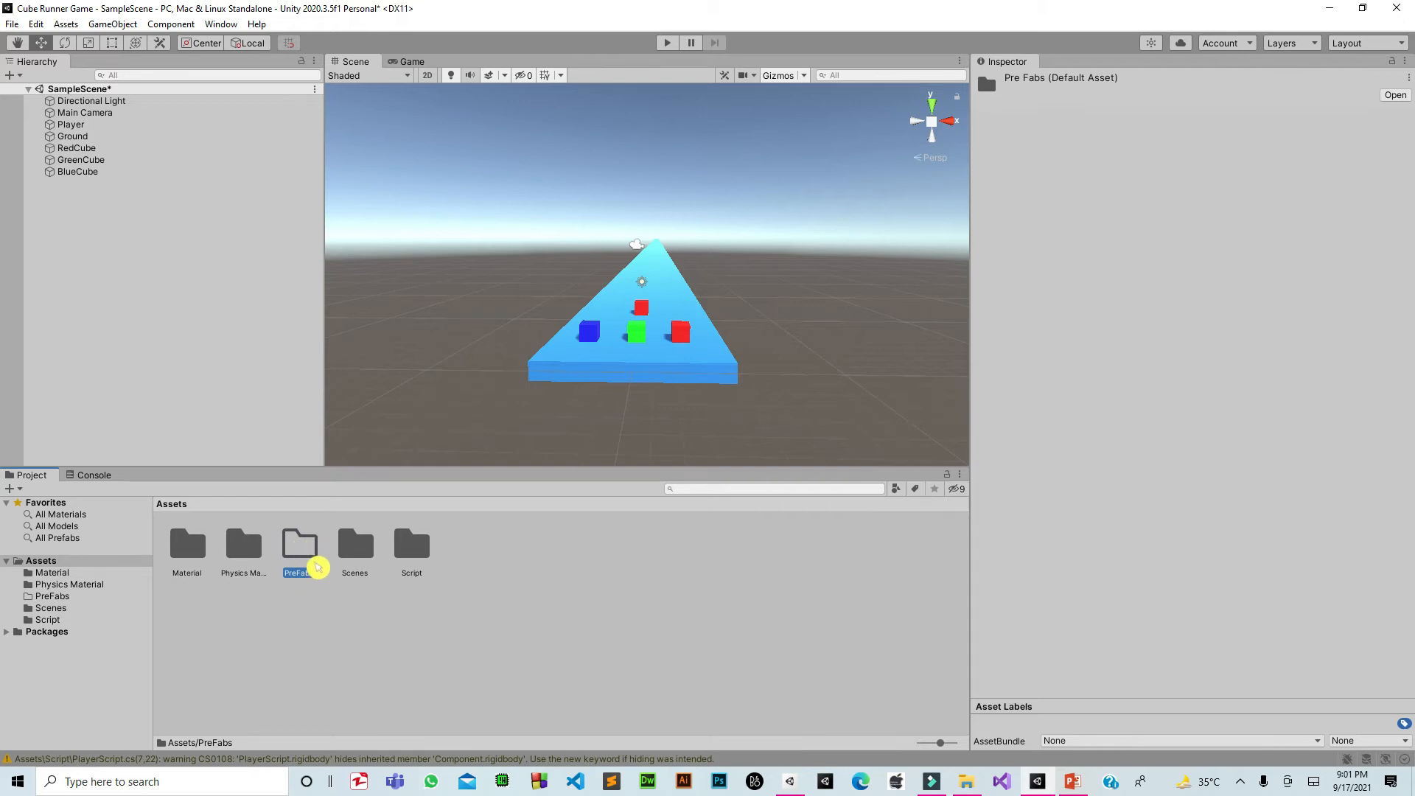
Open the PreFabs folder and turn the scene's RedCube into a prefab stored there.
{"action": "double_click", "coordinate": [318, 565]}
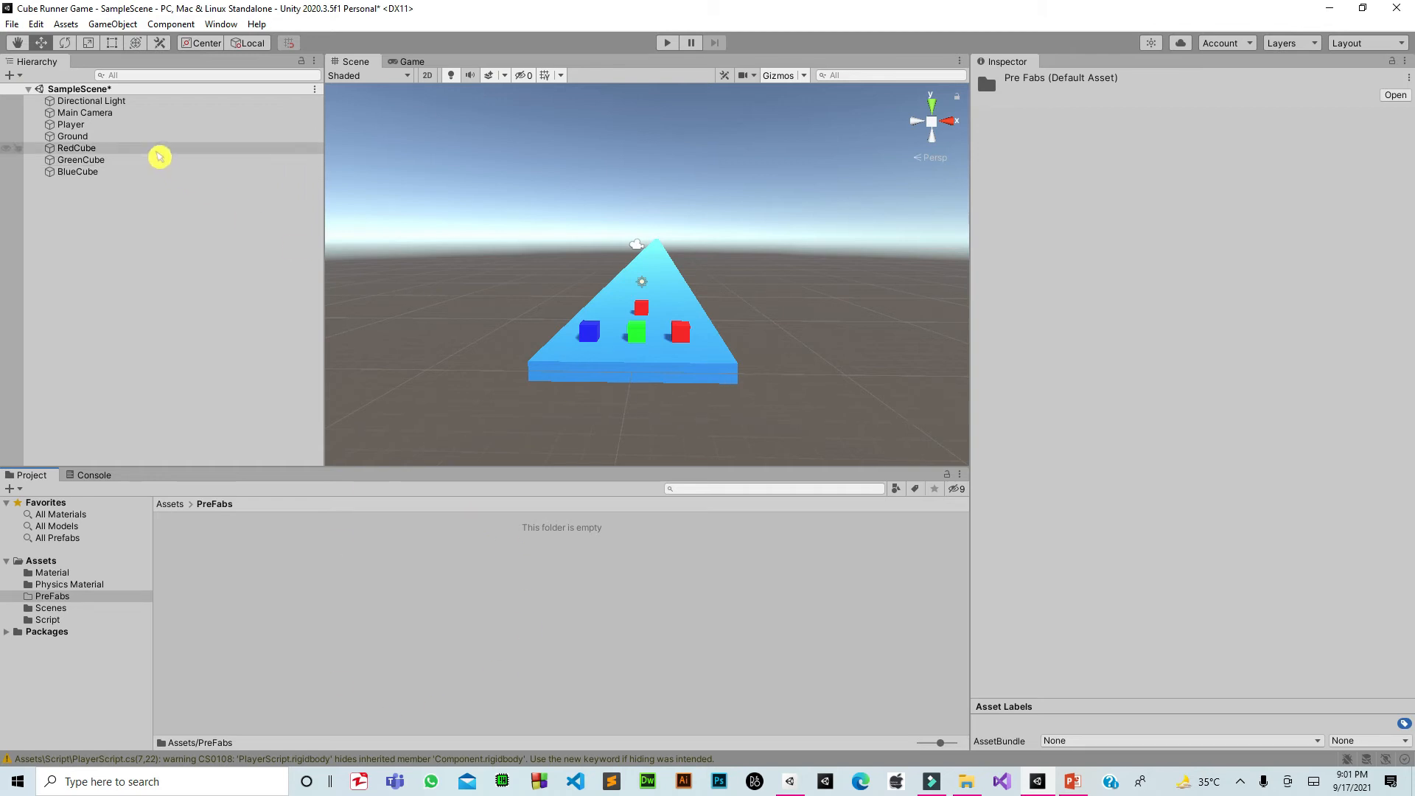
{"action": "left_click", "coordinate": [157, 149]}
{"action": "left_click", "coordinate": [150, 162]}
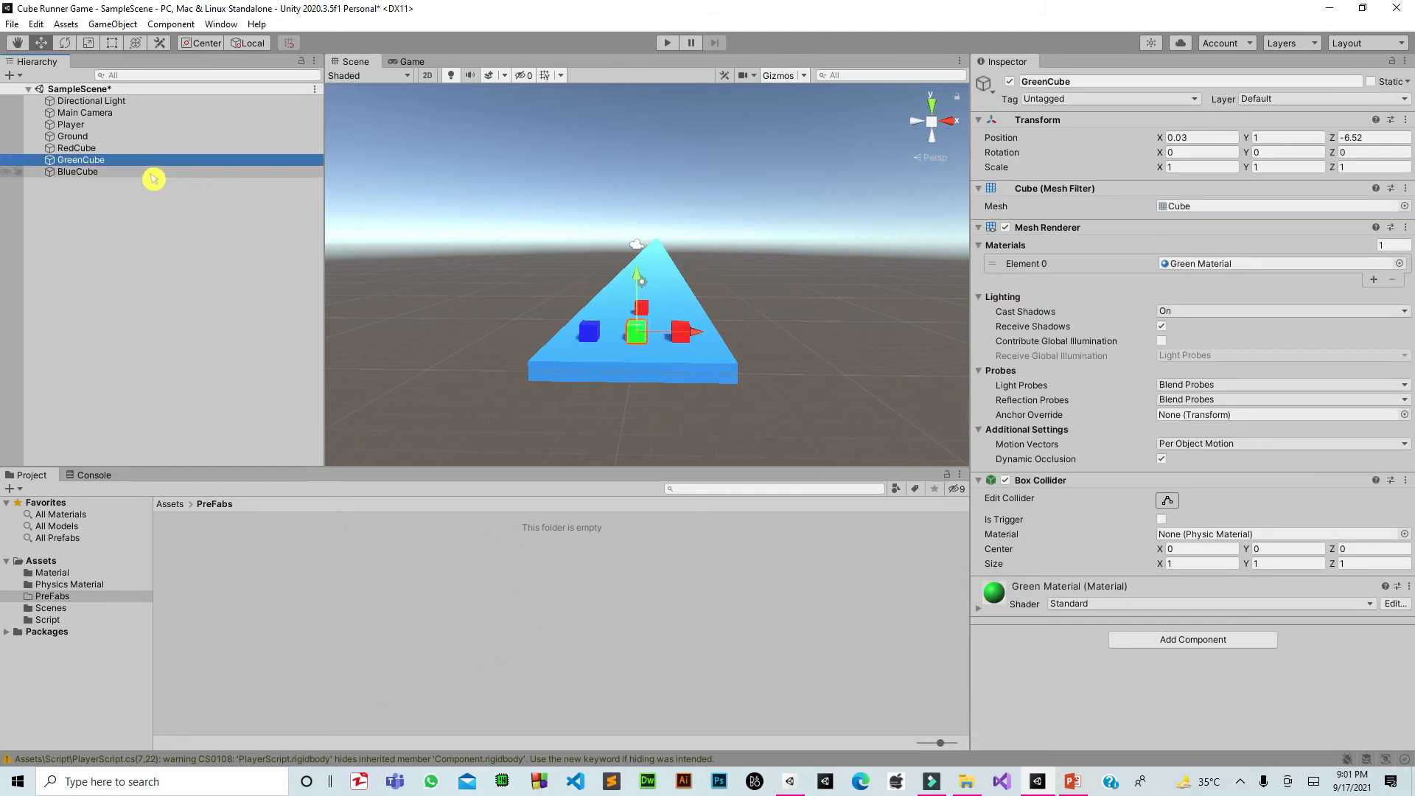
{"action": "left_click", "coordinate": [148, 173]}
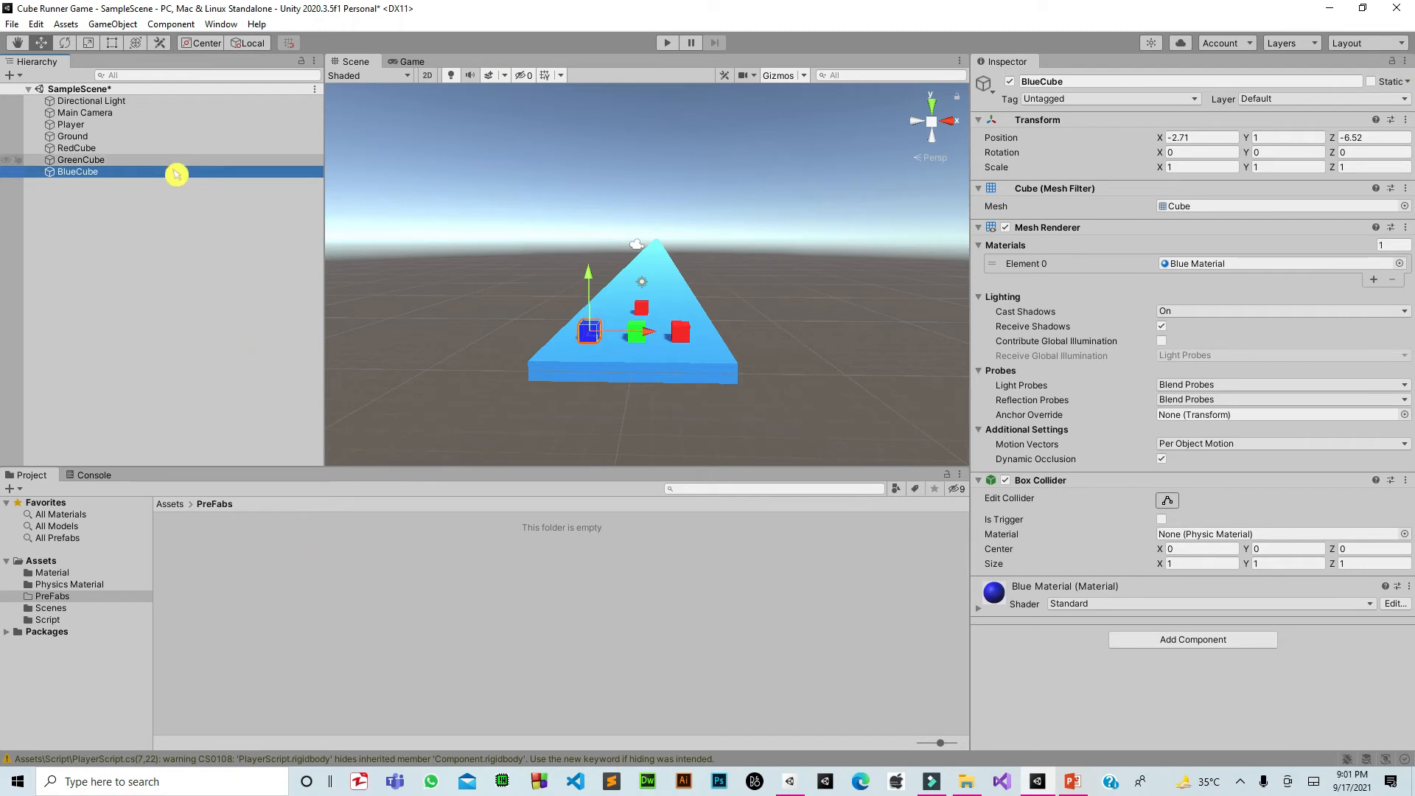
{"action": "left_click", "coordinate": [133, 149]}
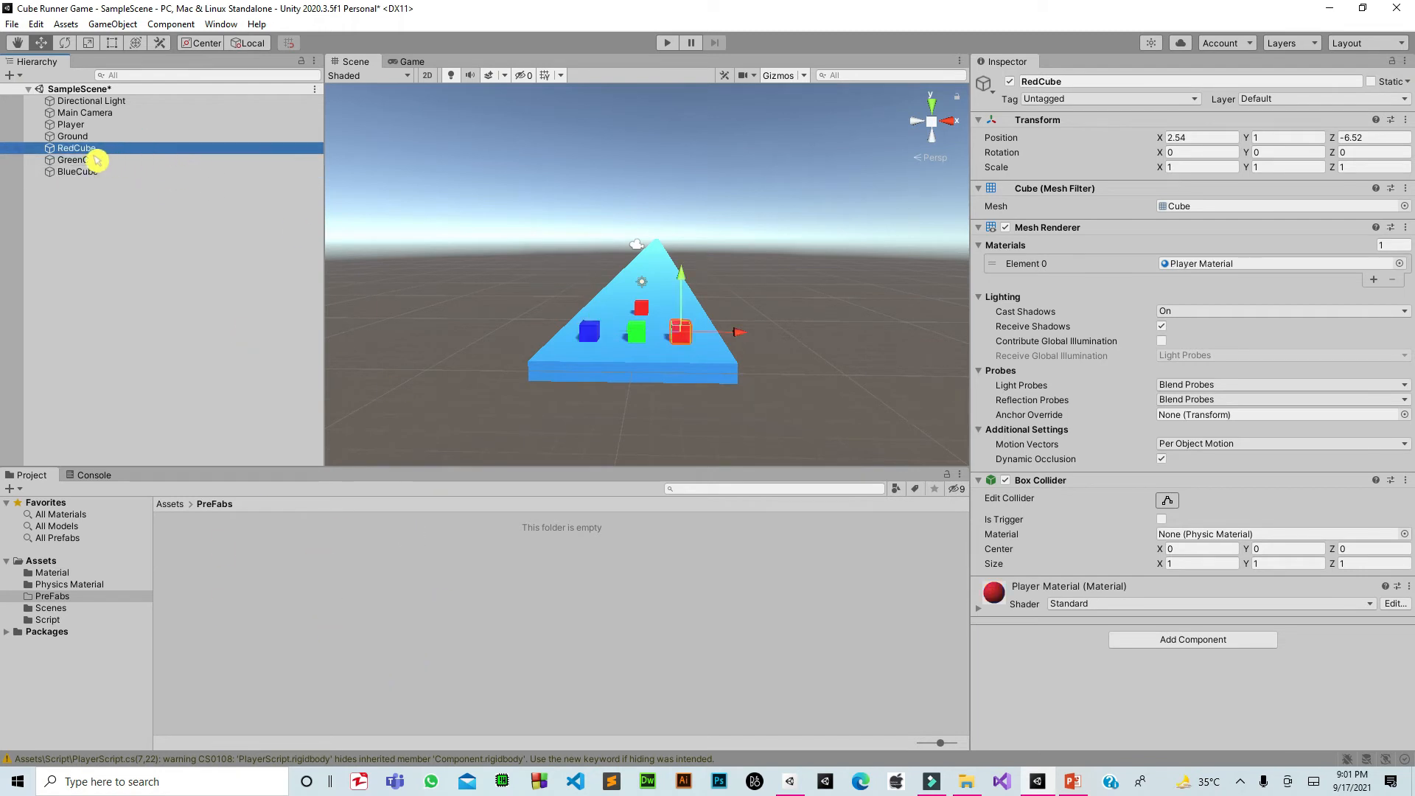
{"action": "left_click_drag", "start_coordinate": [90, 153], "coordinate": [167, 290]}
{"action": "left_click_drag", "start_coordinate": [213, 396], "coordinate": [237, 545]}
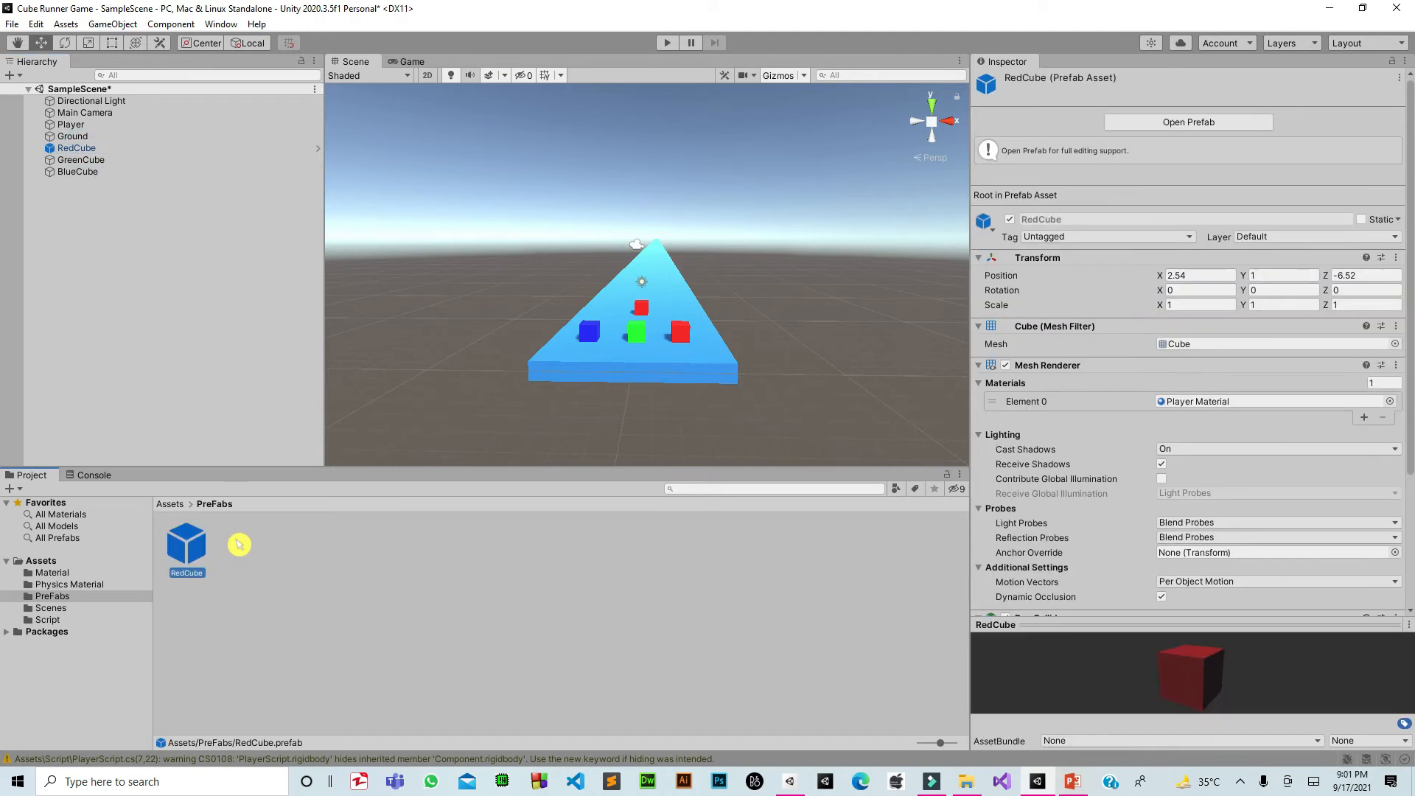
Make prefabs of GreenCube and BlueCube in the PreFabs folder.
{"action": "left_click", "coordinate": [90, 161]}
{"action": "left_click_drag", "start_coordinate": [79, 158], "coordinate": [93, 175]}
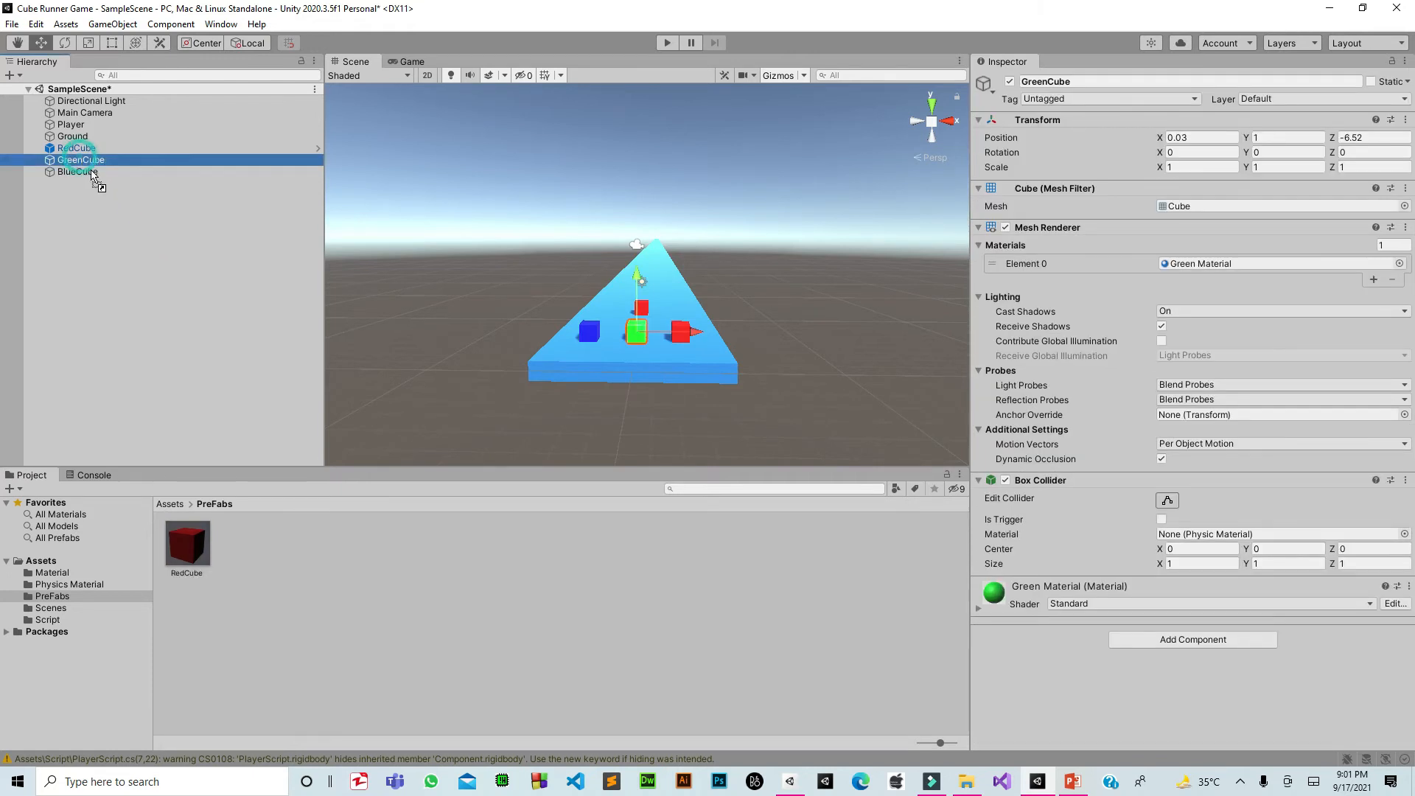
{"action": "left_click_drag", "start_coordinate": [235, 387], "coordinate": [289, 542]}
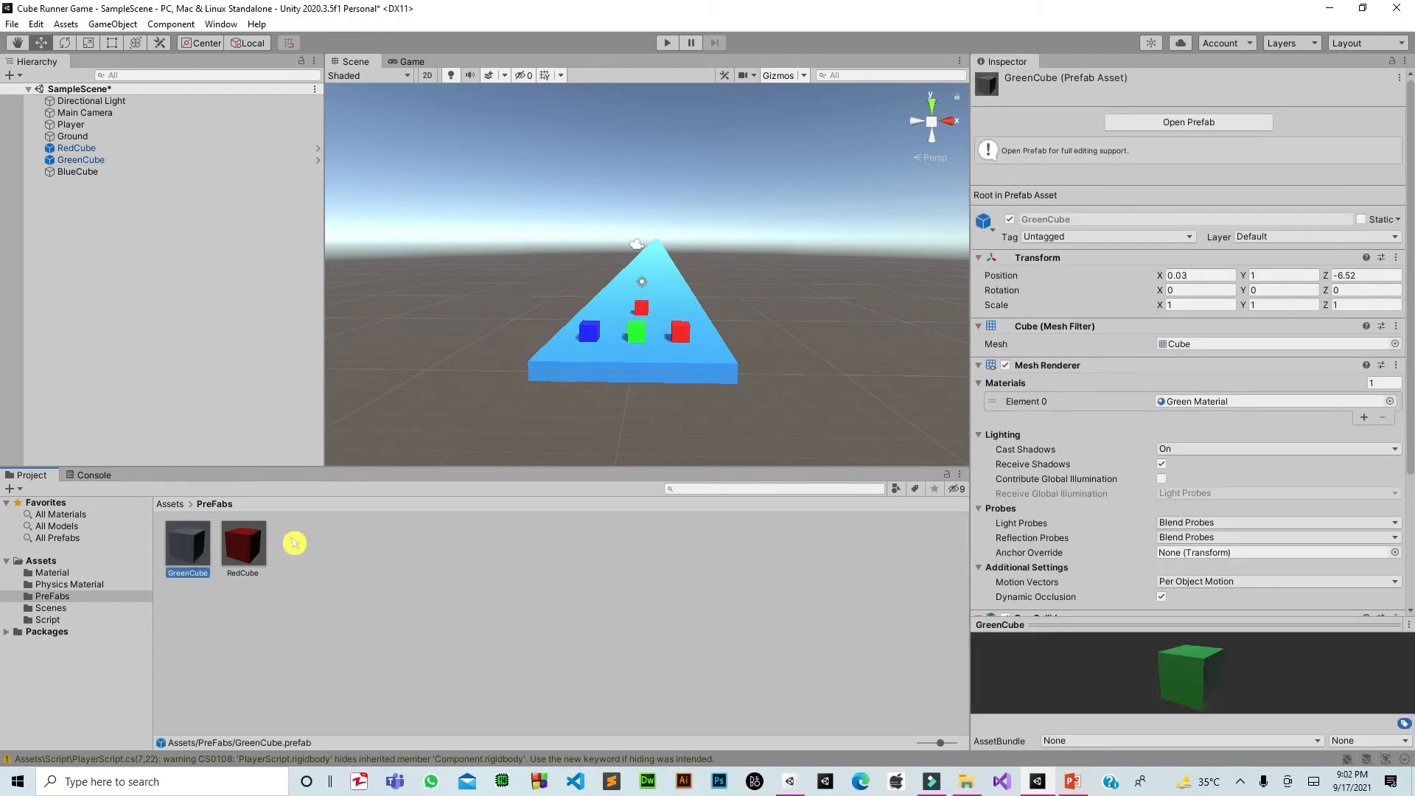
{"action": "left_click", "coordinate": [96, 176]}
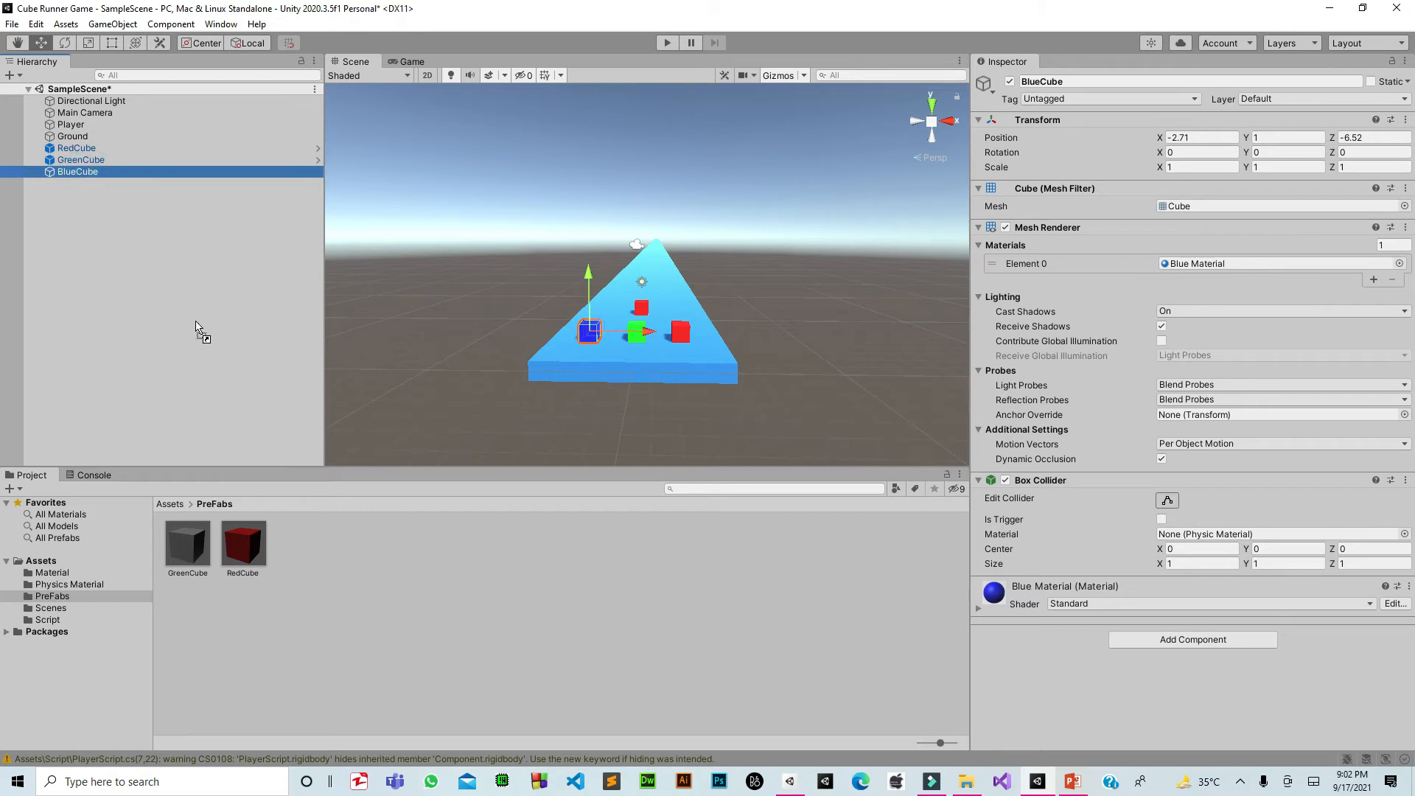
{"action": "left_click_drag", "start_coordinate": [254, 417], "coordinate": [317, 556]}
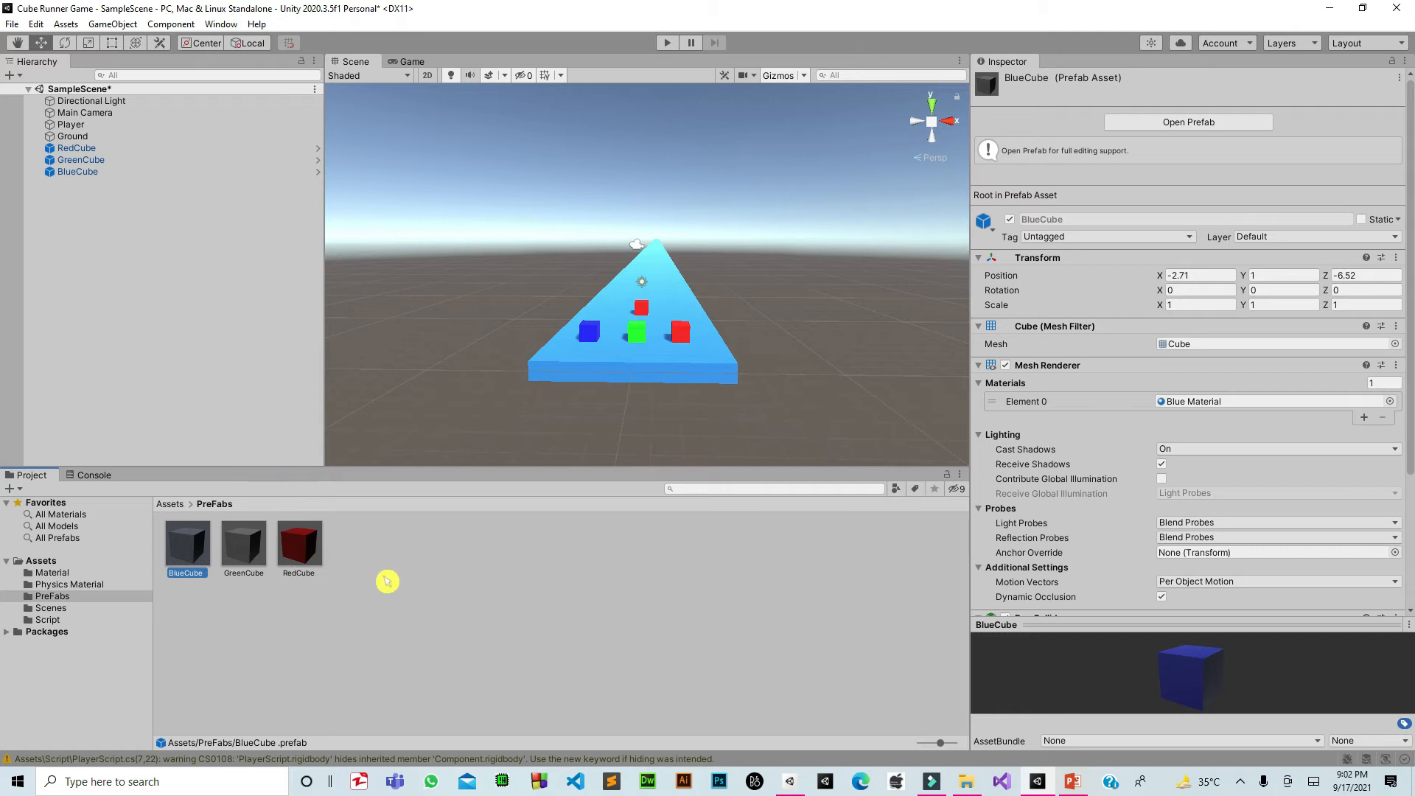
{"action": "left_click", "coordinate": [358, 628]}
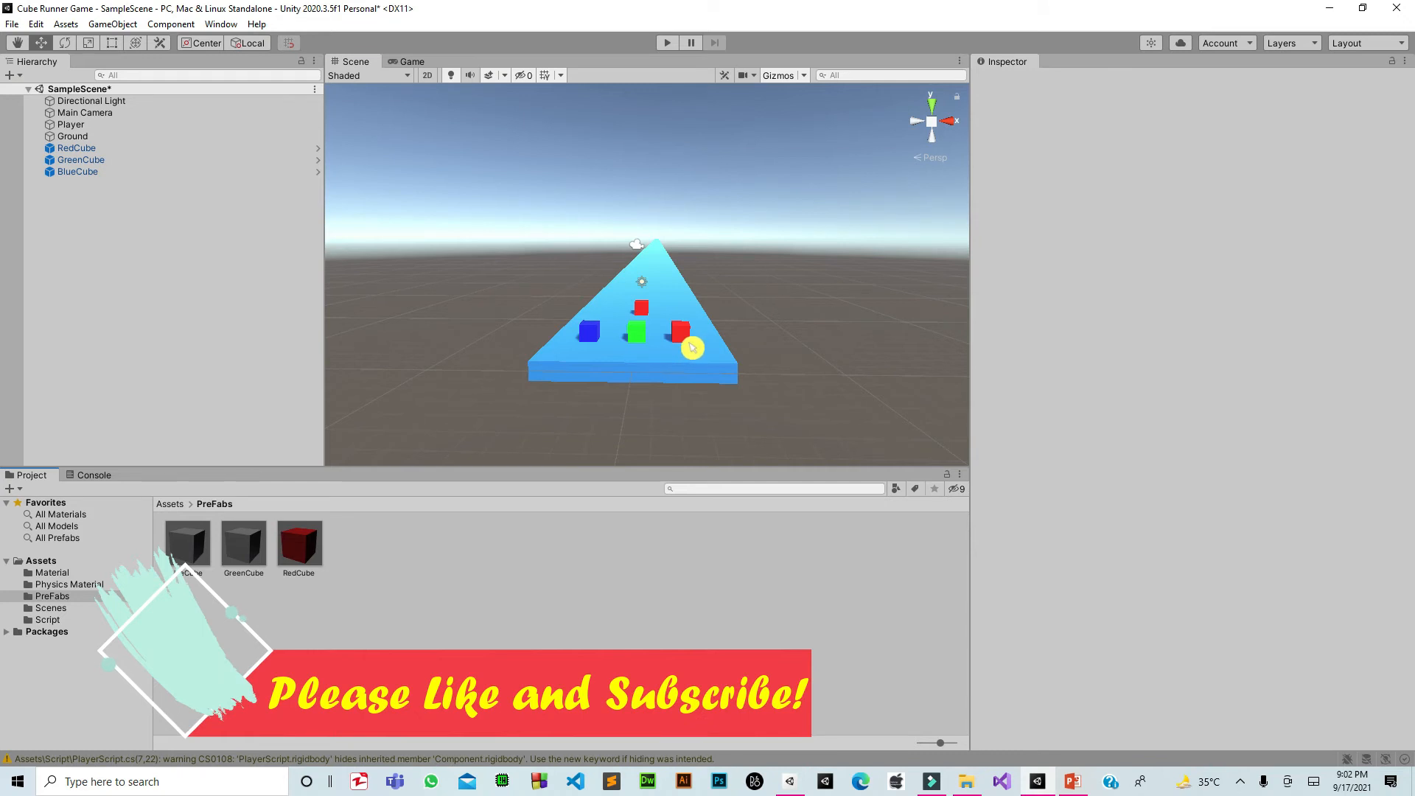
{"action": "left_click", "coordinate": [689, 343]}
{"action": "left_click", "coordinate": [638, 335]}
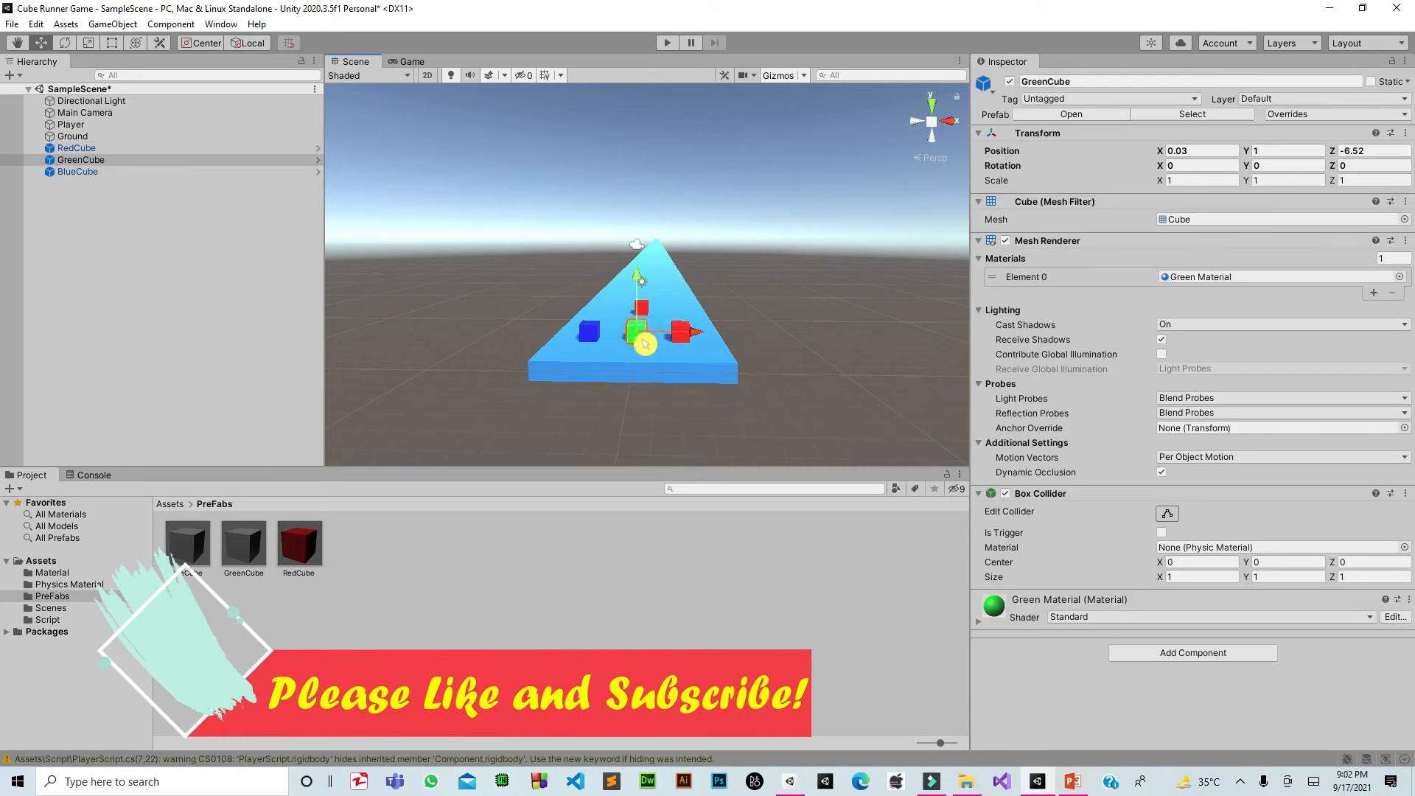
{"action": "left_click", "coordinate": [590, 332]}
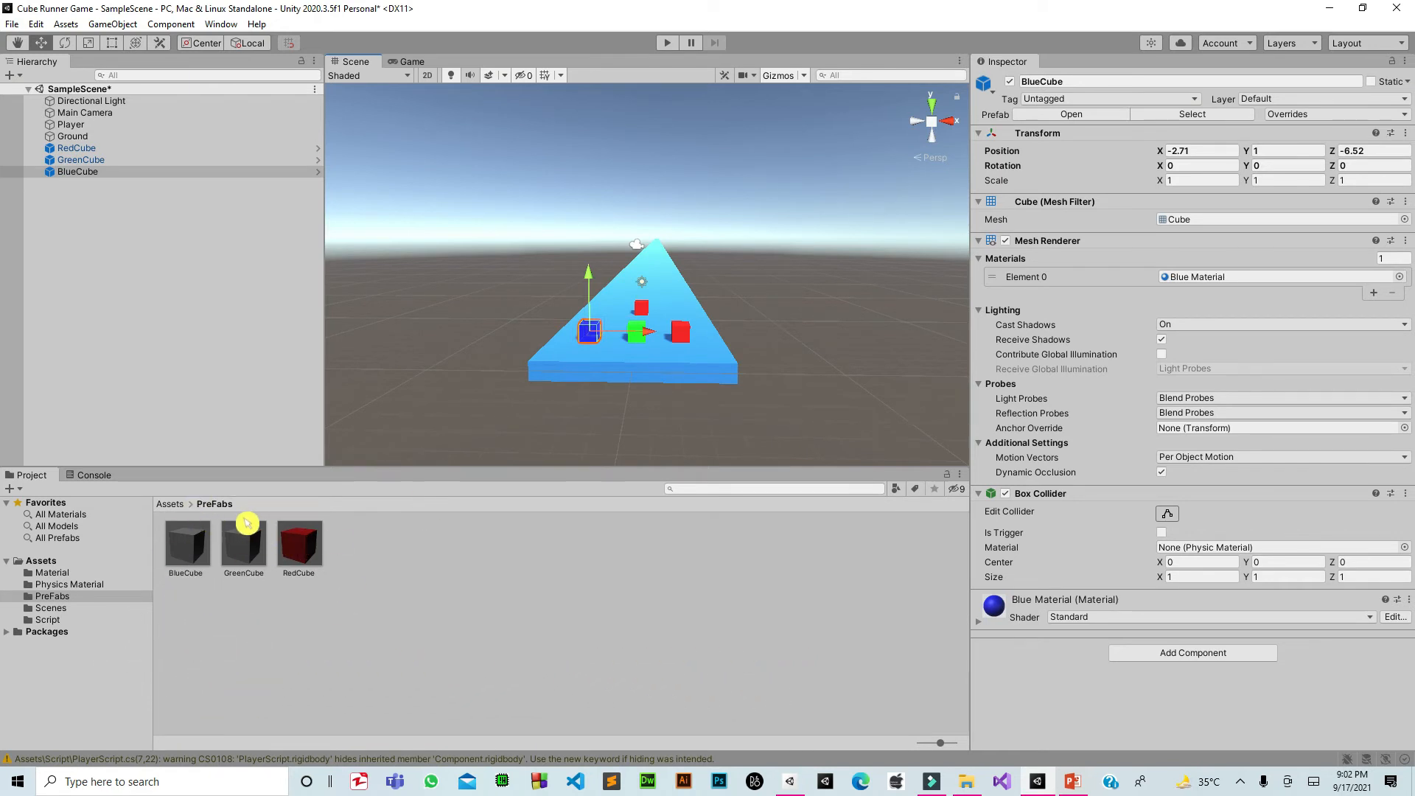
{"action": "left_click", "coordinate": [199, 413]}
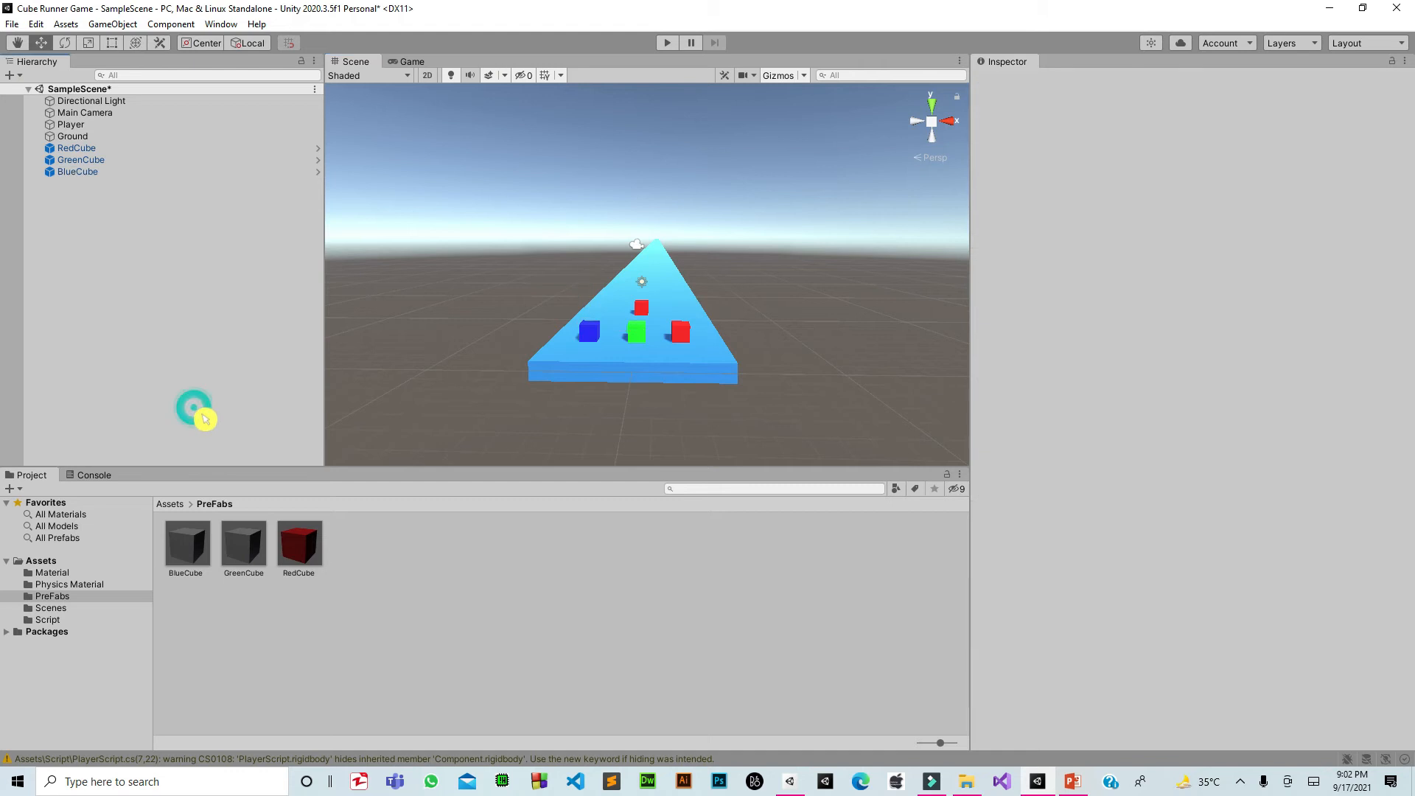
Make prefabs of the Player and Ground objects in the PreFabs folder.
{"action": "left_click", "coordinate": [100, 126]}
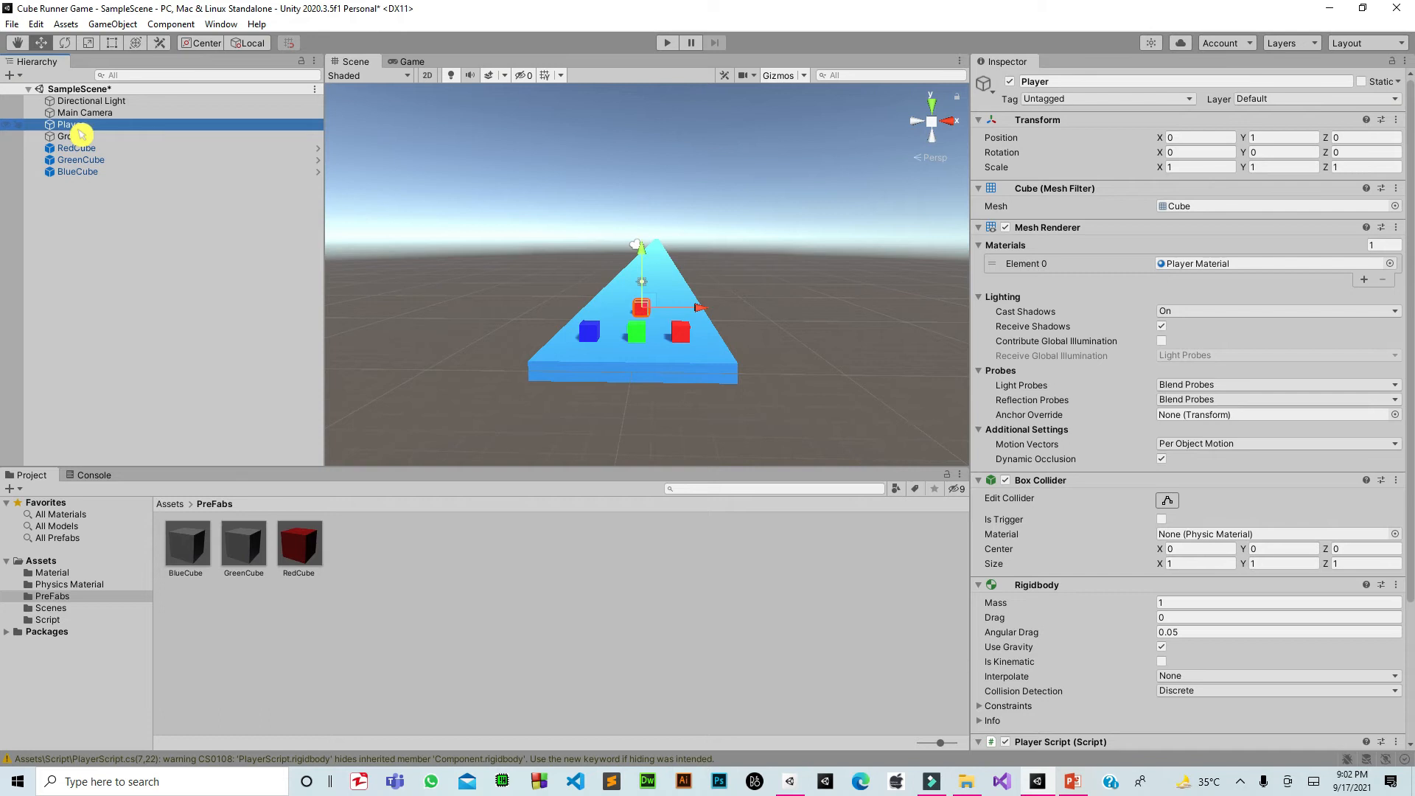
{"action": "left_click_drag", "start_coordinate": [82, 134], "coordinate": [170, 259]}
{"action": "left_click_drag", "start_coordinate": [237, 368], "coordinate": [361, 554]}
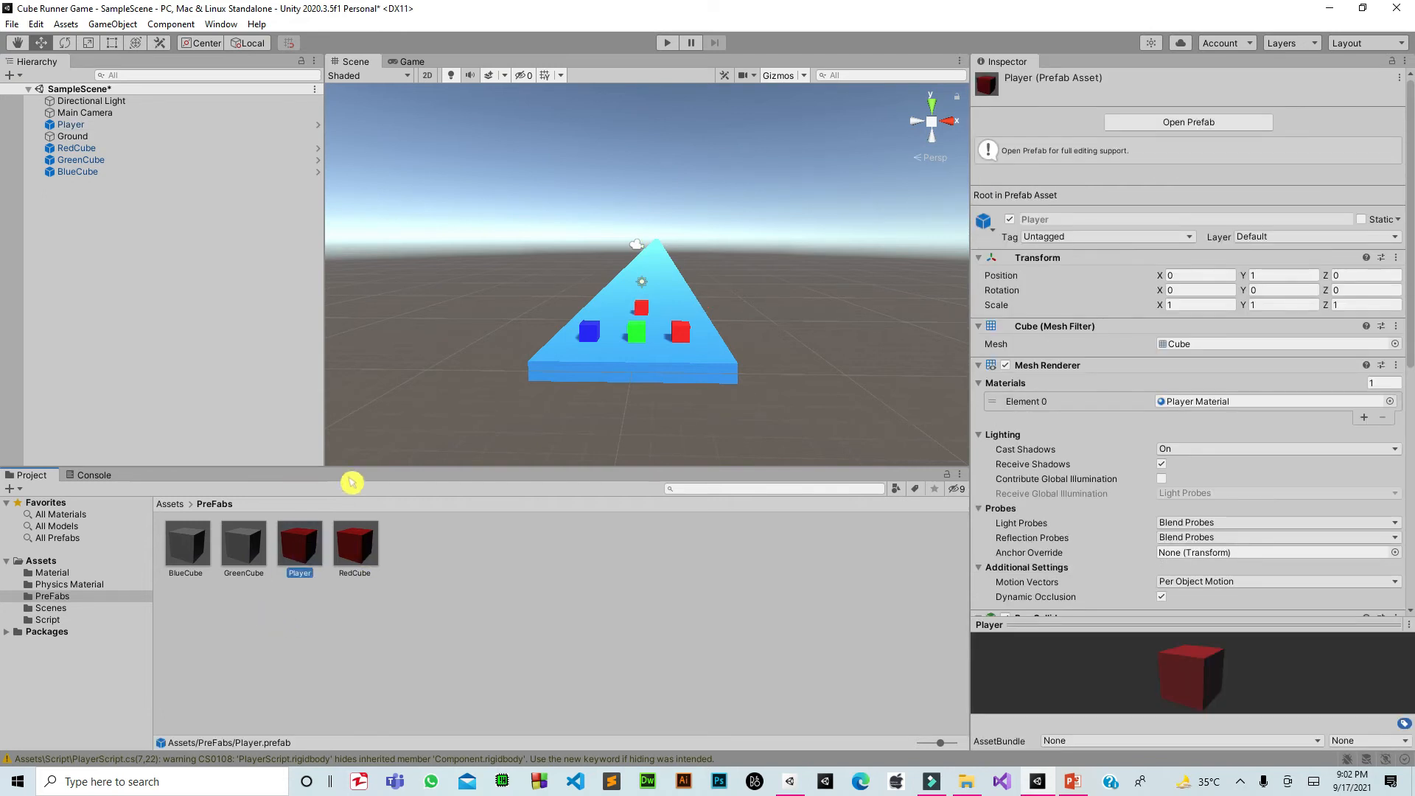
{"action": "left_click_drag", "start_coordinate": [87, 137], "coordinate": [246, 310]}
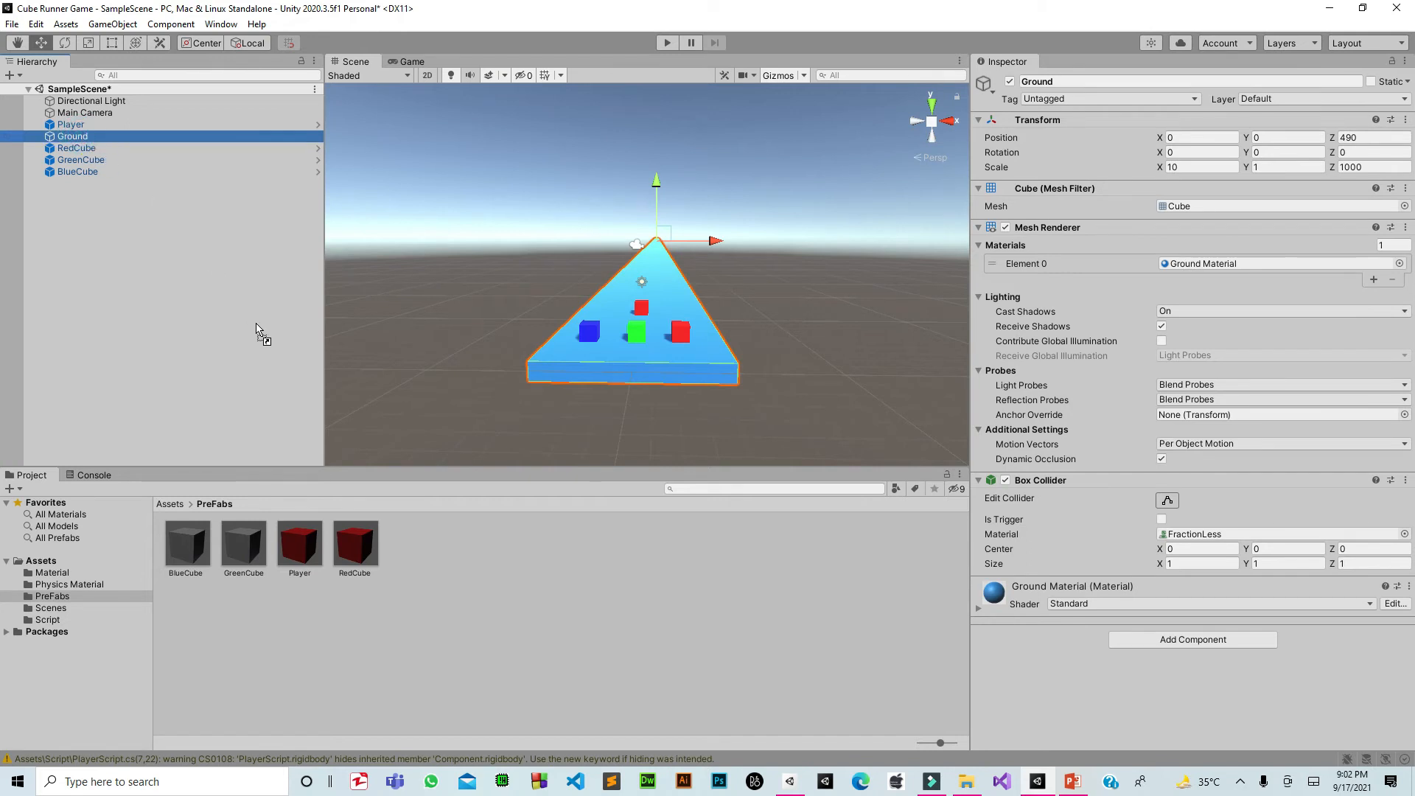
{"action": "left_click_drag", "start_coordinate": [282, 369], "coordinate": [422, 551]}
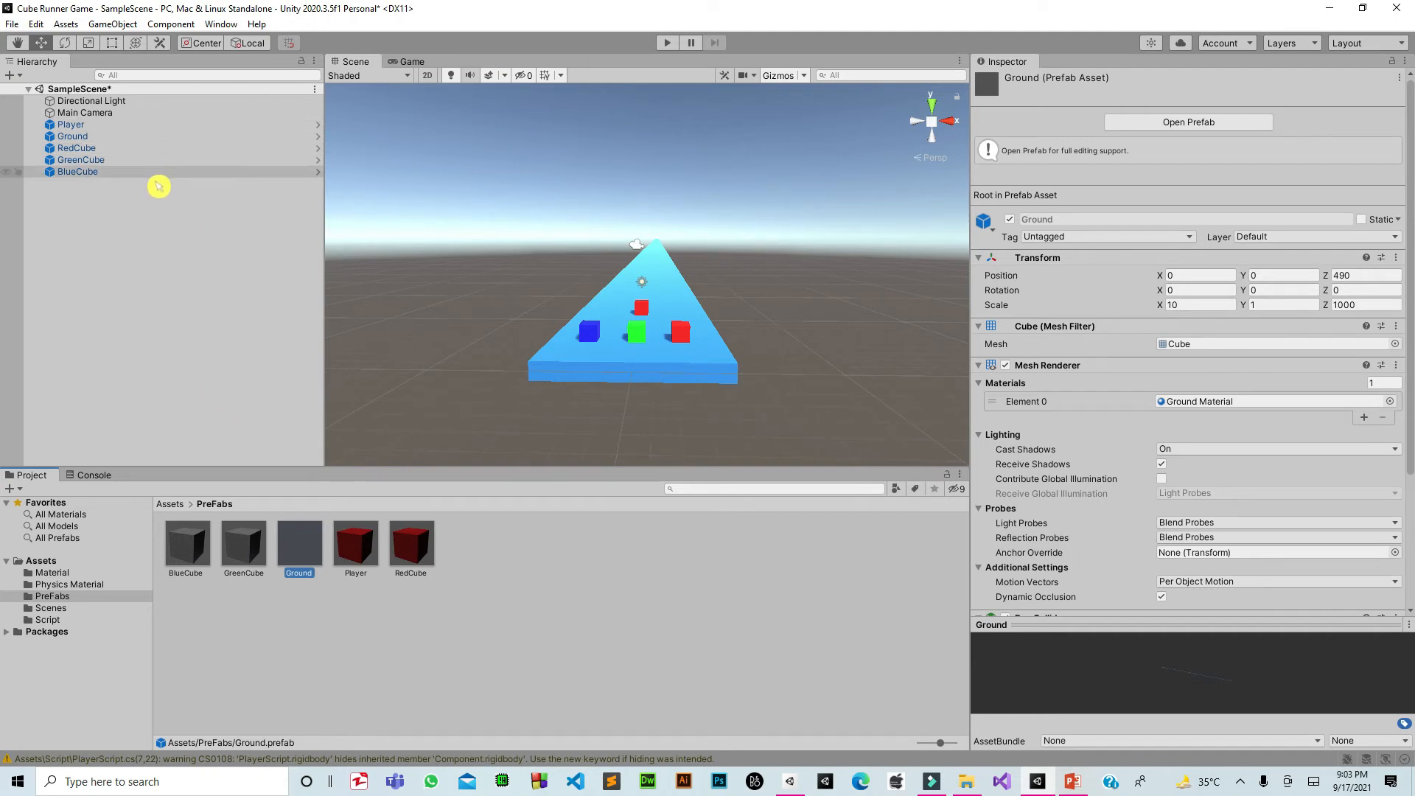
{"action": "left_click", "coordinate": [291, 632]}
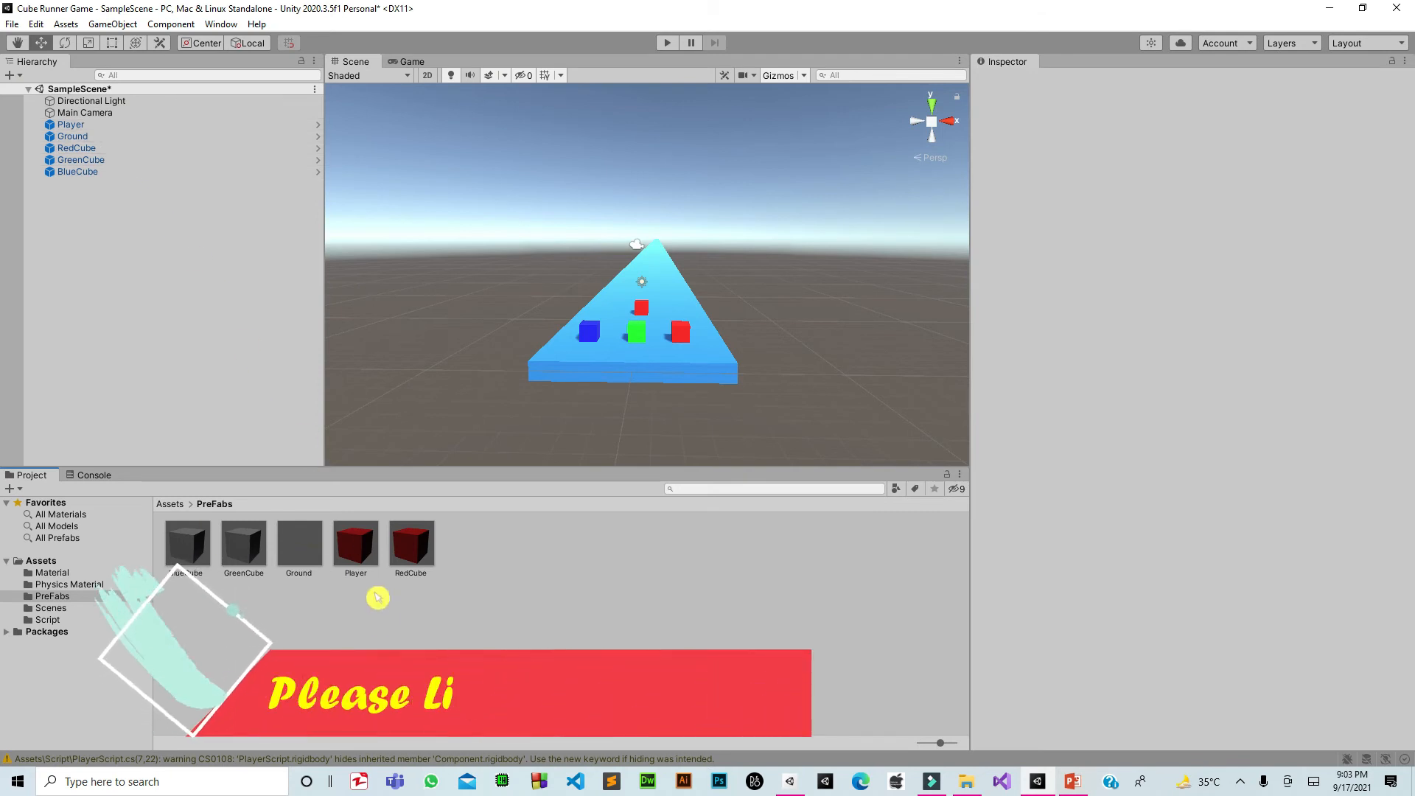
Delete the RedCube, GreenCube and BlueCube objects from the scene, keeping their prefab assets.
{"action": "left_click", "coordinate": [204, 148]}
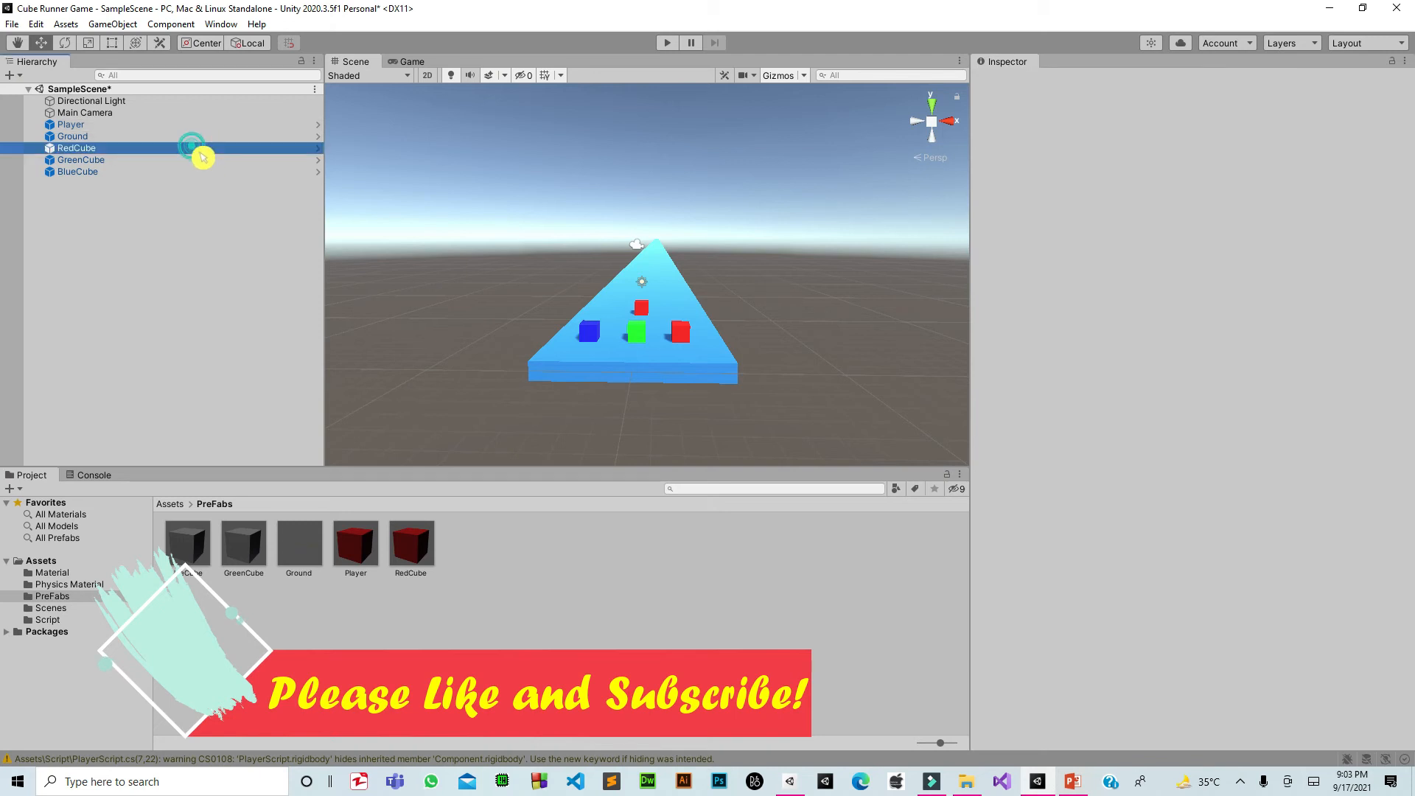
{"action": "key", "text": "Delete"}
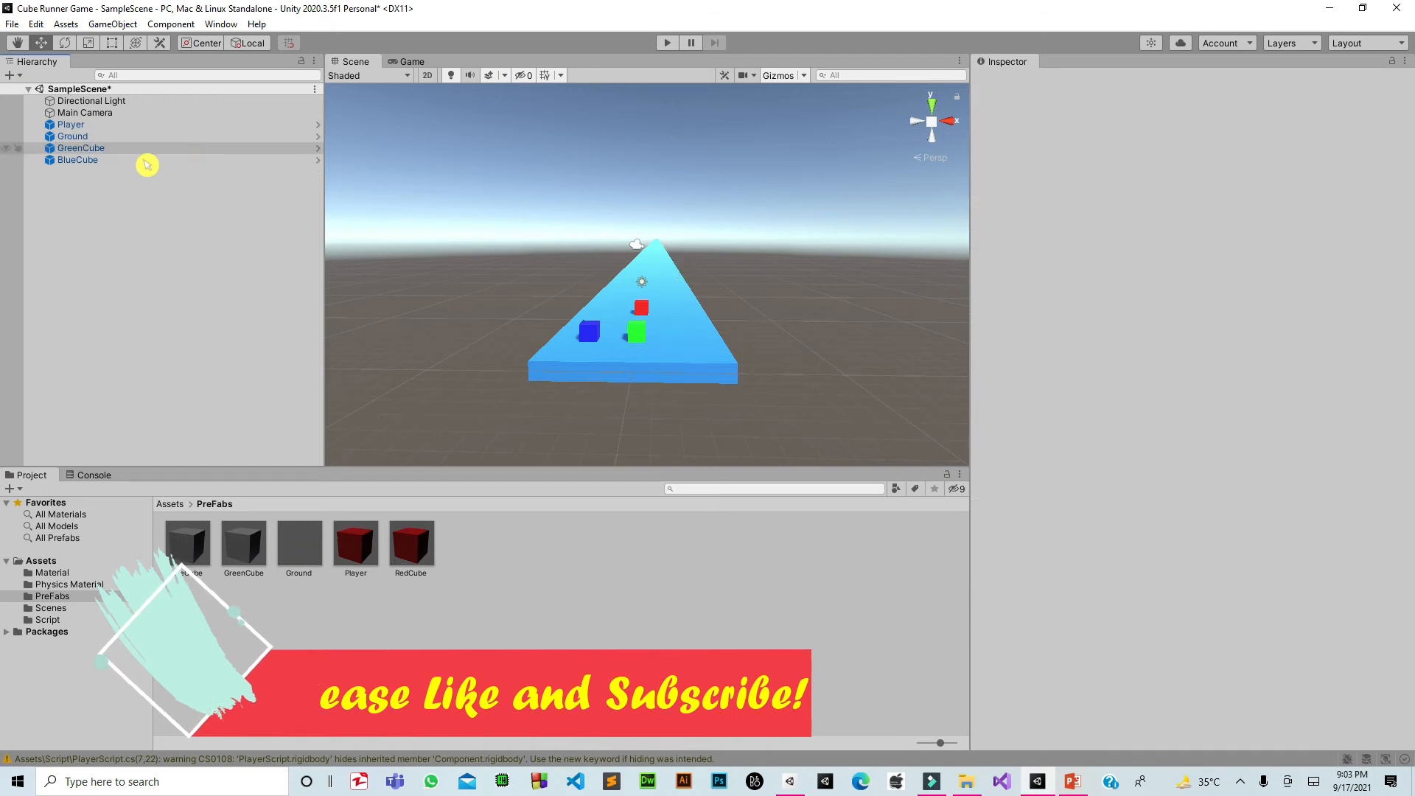
{"action": "left_click", "coordinate": [108, 150]}
{"action": "key", "text": "Delete"}
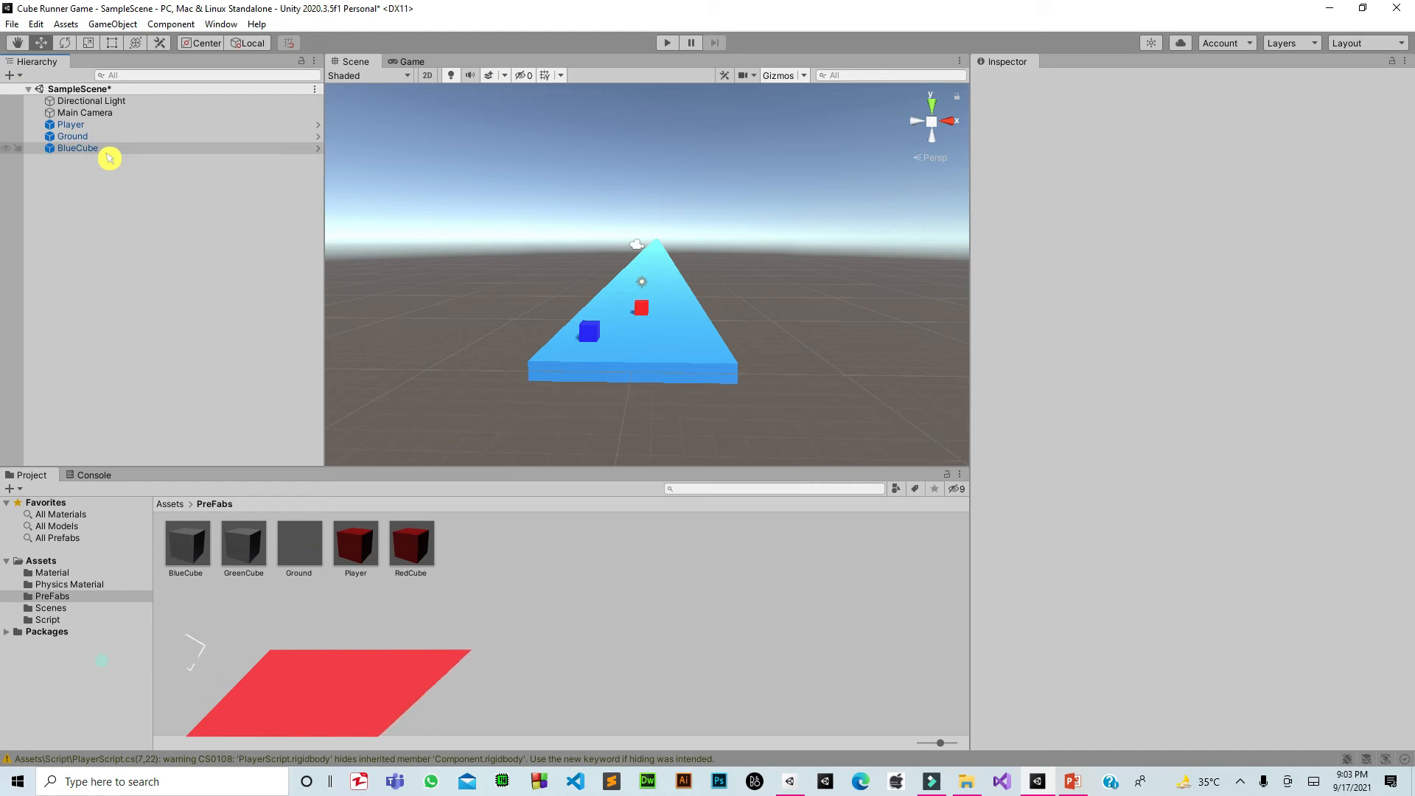
{"action": "left_click", "coordinate": [98, 150]}
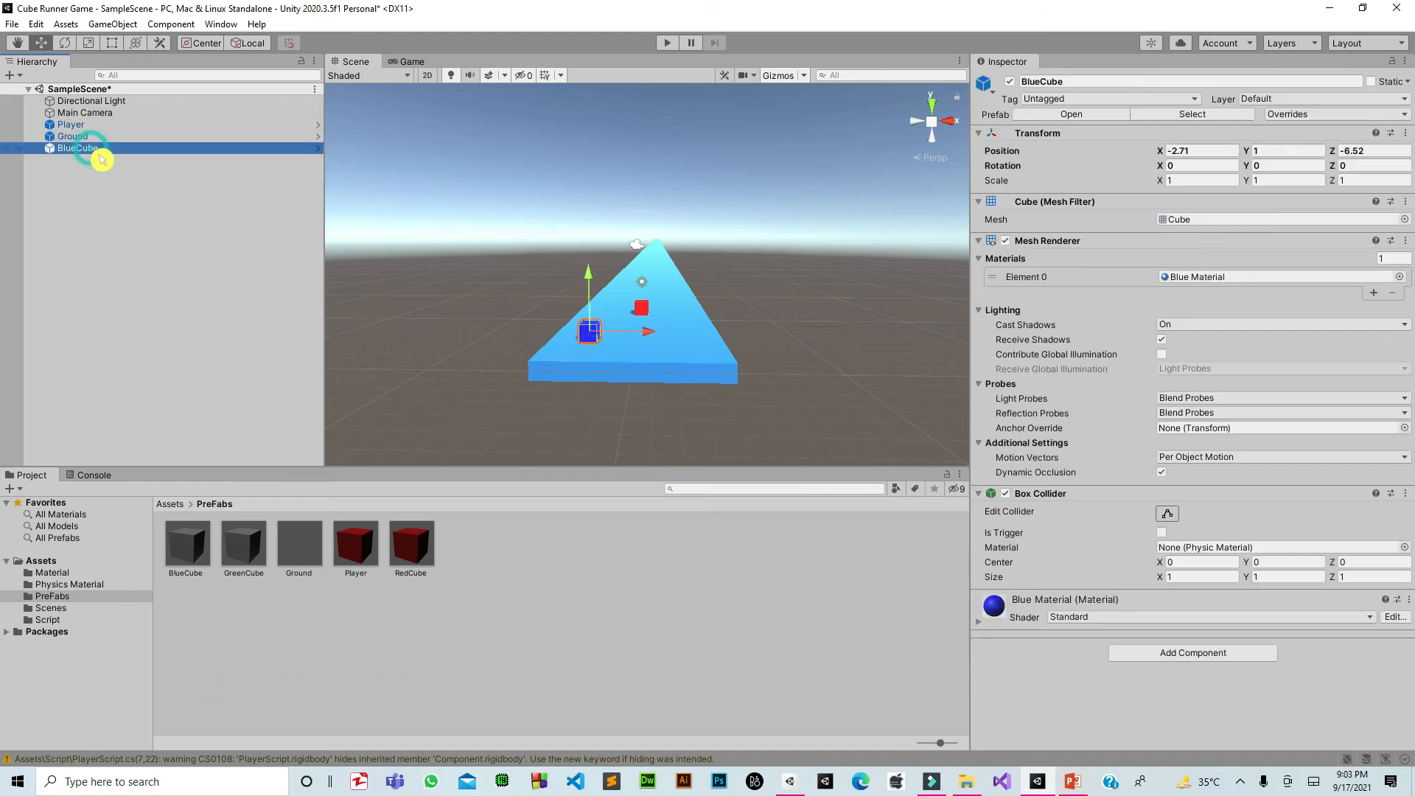
{"action": "key", "text": "Delete"}
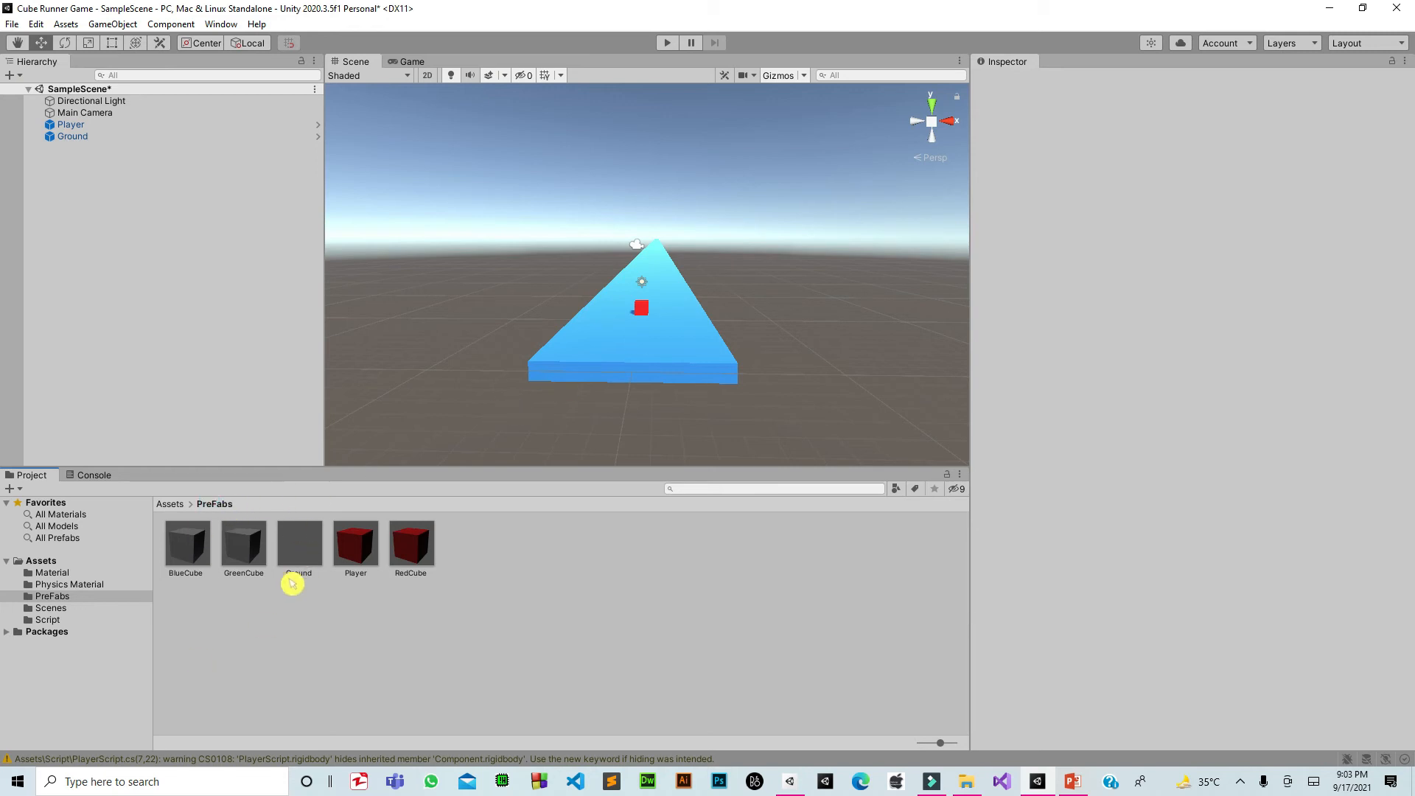
Place an instance of the BlueCube prefab on the ground at about X -2.68, Y 1, Z -6.52.
{"action": "left_click", "coordinate": [204, 562]}
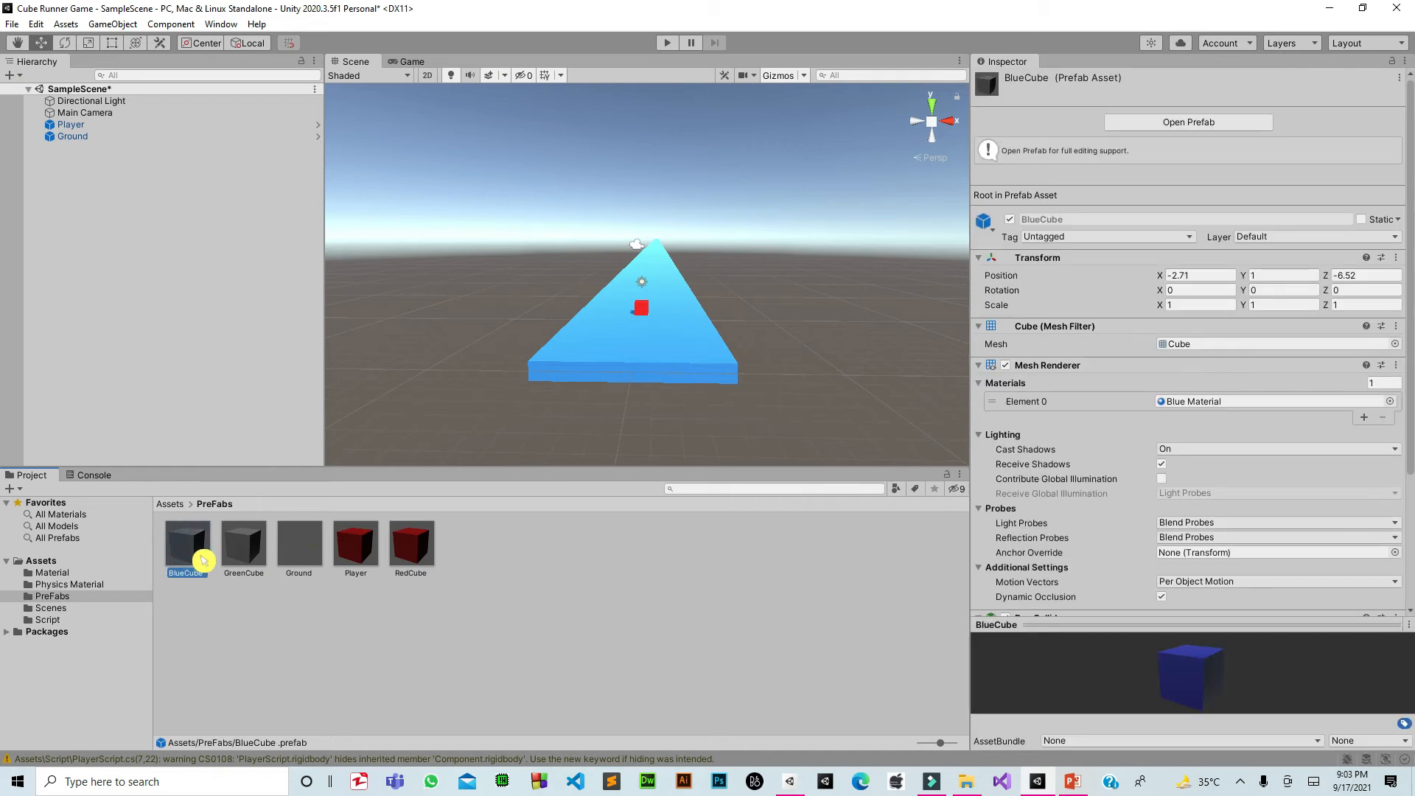
{"action": "left_click_drag", "start_coordinate": [204, 561], "coordinate": [215, 532]}
{"action": "left_click_drag", "start_coordinate": [318, 489], "coordinate": [468, 438]}
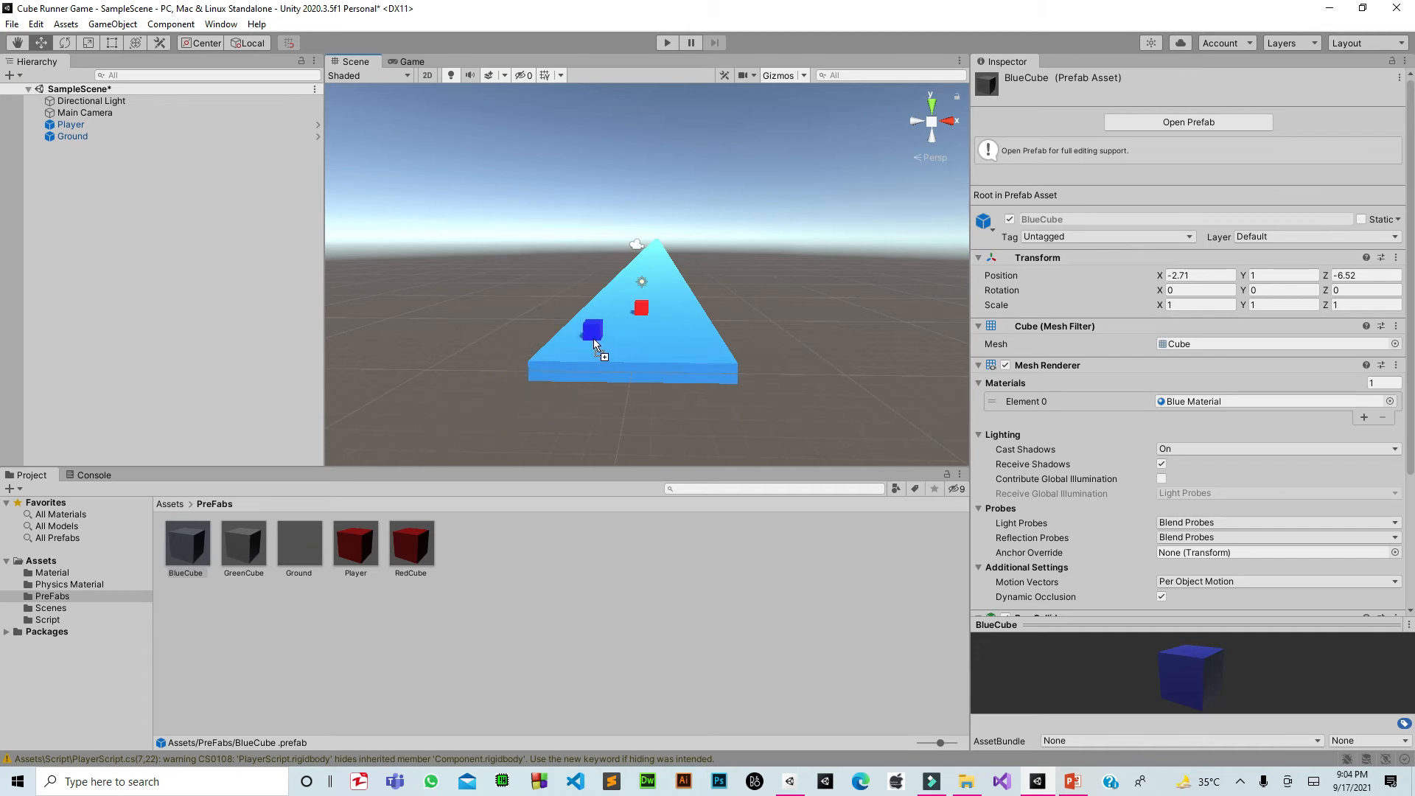
{"action": "left_click_drag", "start_coordinate": [590, 343], "coordinate": [589, 342]}
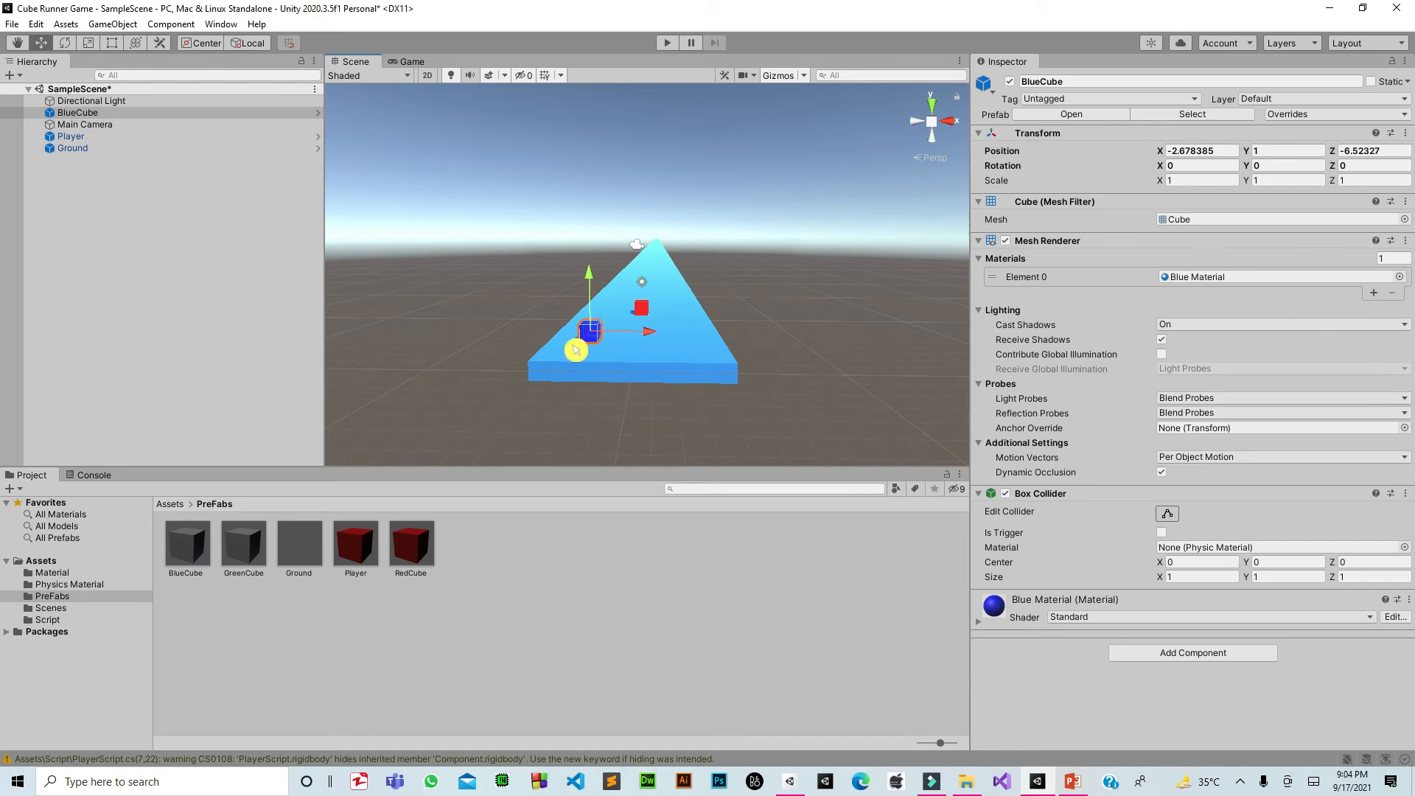
Place an instance of the GreenCube prefab on the ground at about X -0.08, Y 1, Z -6.72.
{"action": "left_click", "coordinate": [244, 545]}
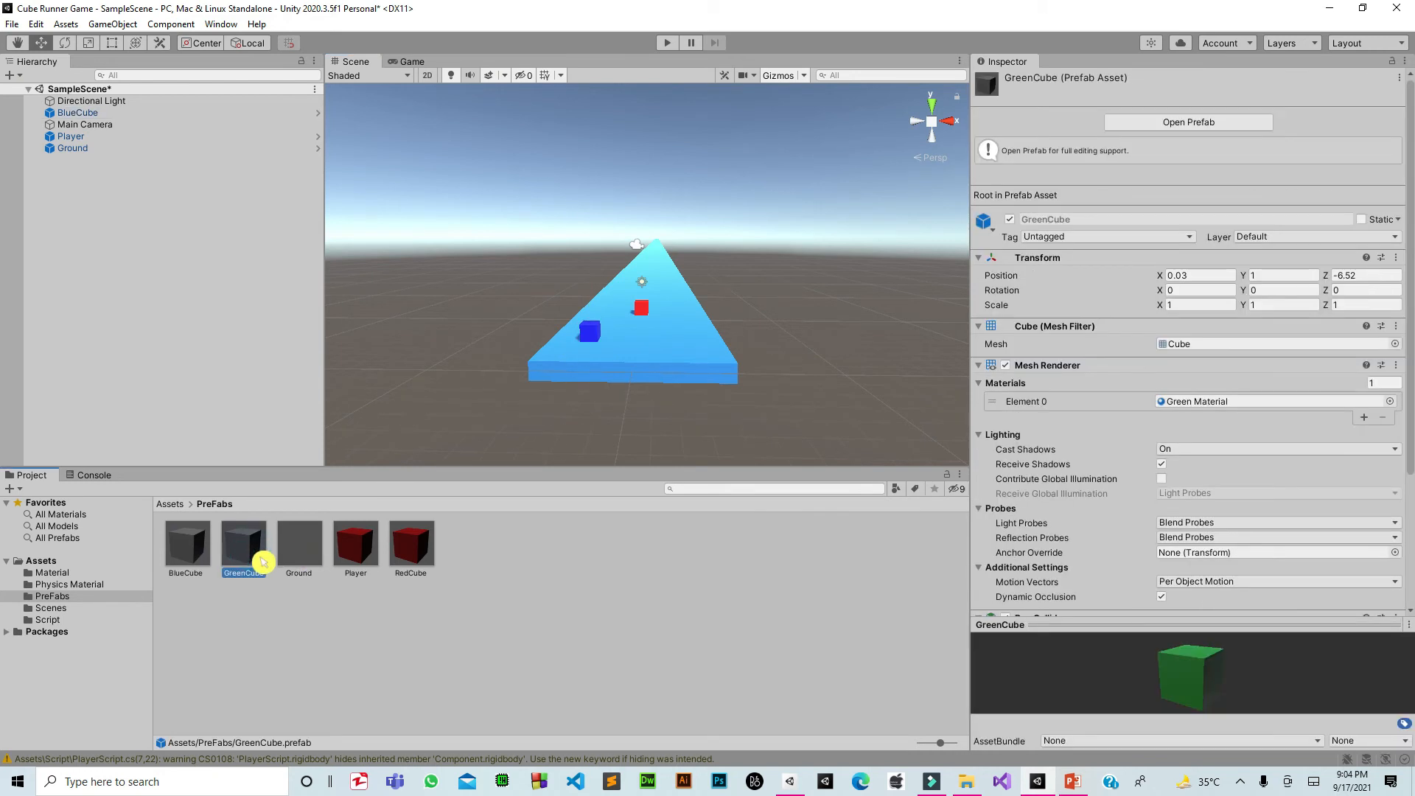
{"action": "left_click_drag", "start_coordinate": [263, 562], "coordinate": [643, 333]}
{"action": "left_click_drag", "start_coordinate": [635, 342], "coordinate": [635, 342]}
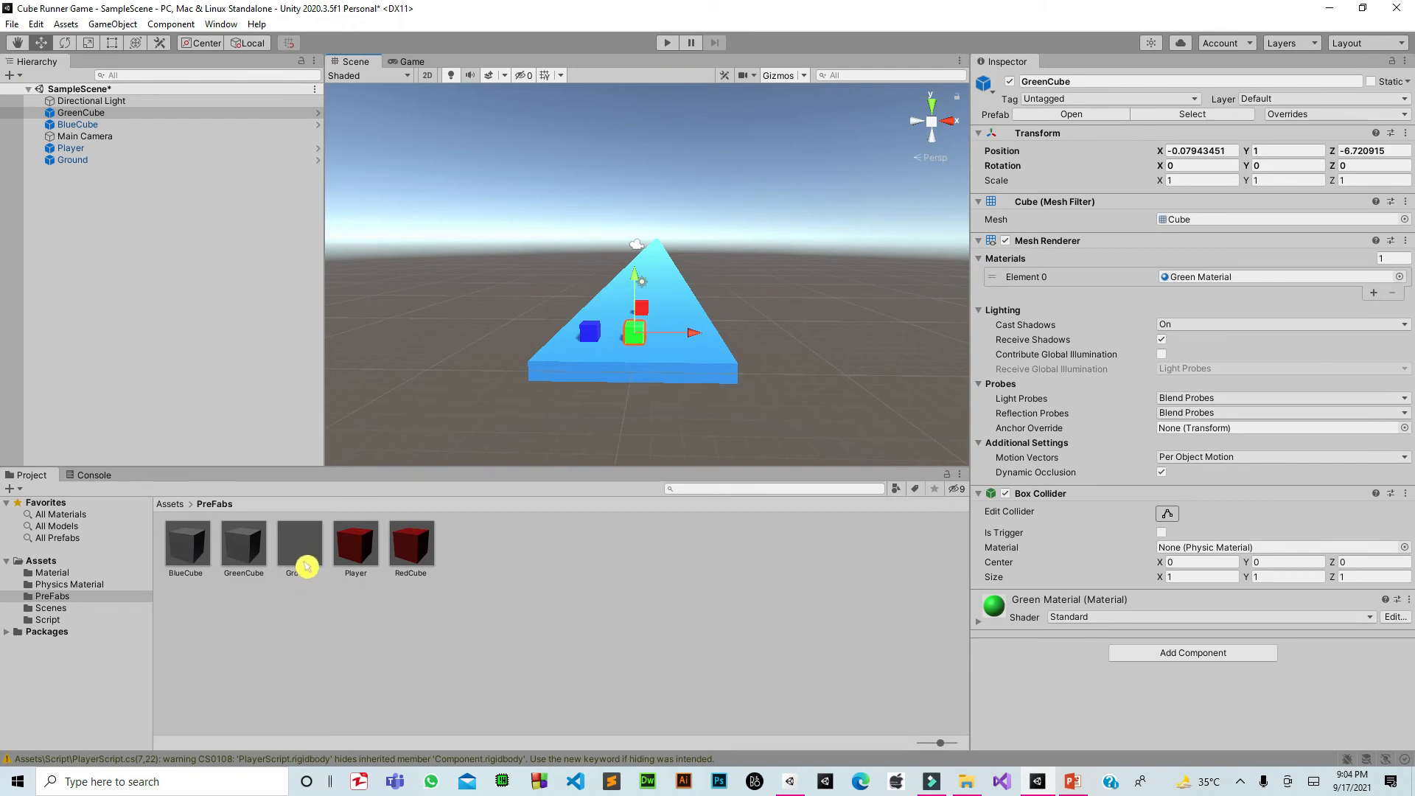
Place an instance of the RedCube prefab on the ground at about X 2.54, Y 1, Z -6.78.
{"action": "left_click", "coordinate": [417, 561]}
{"action": "left_click_drag", "start_coordinate": [420, 562], "coordinate": [659, 375]}
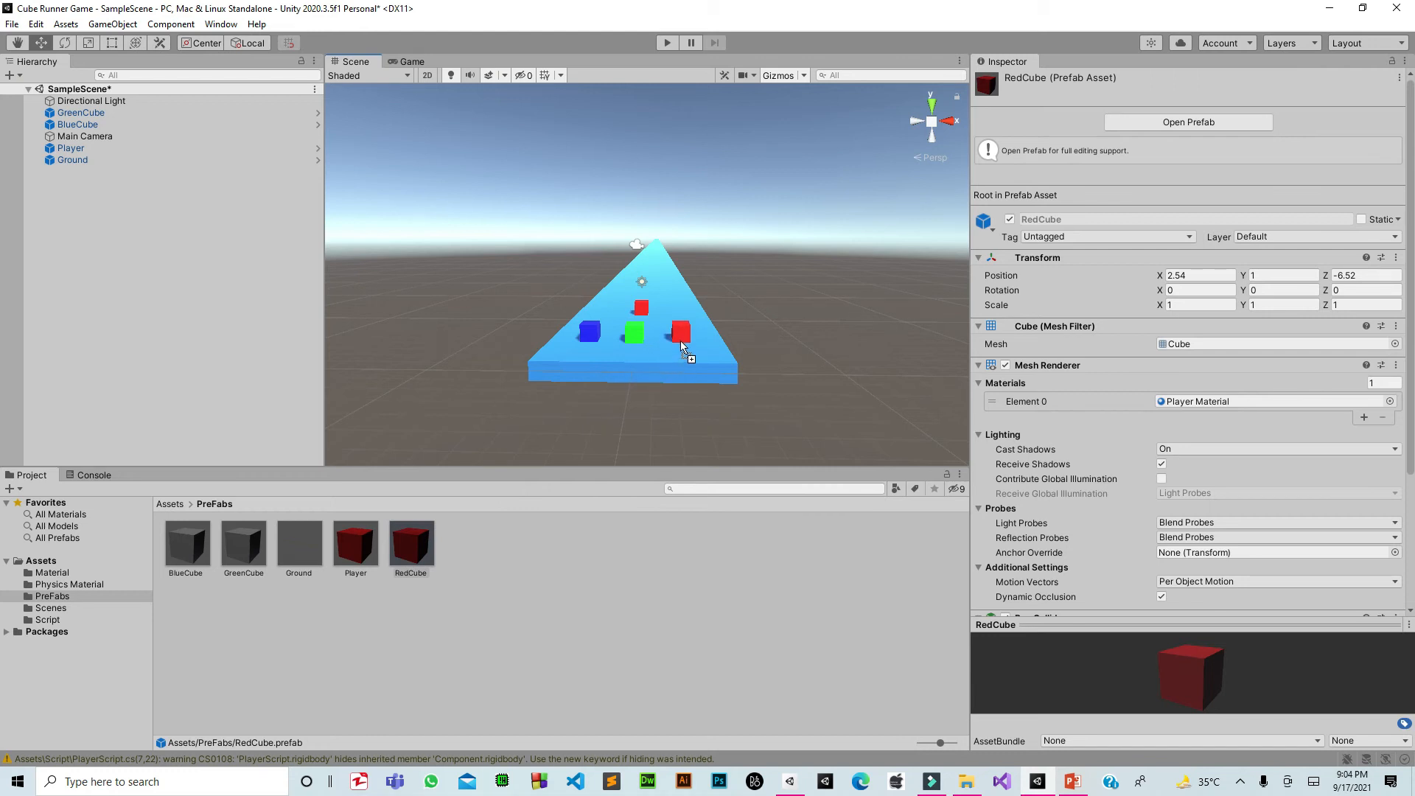
{"action": "left_click_drag", "start_coordinate": [679, 343], "coordinate": [680, 343]}
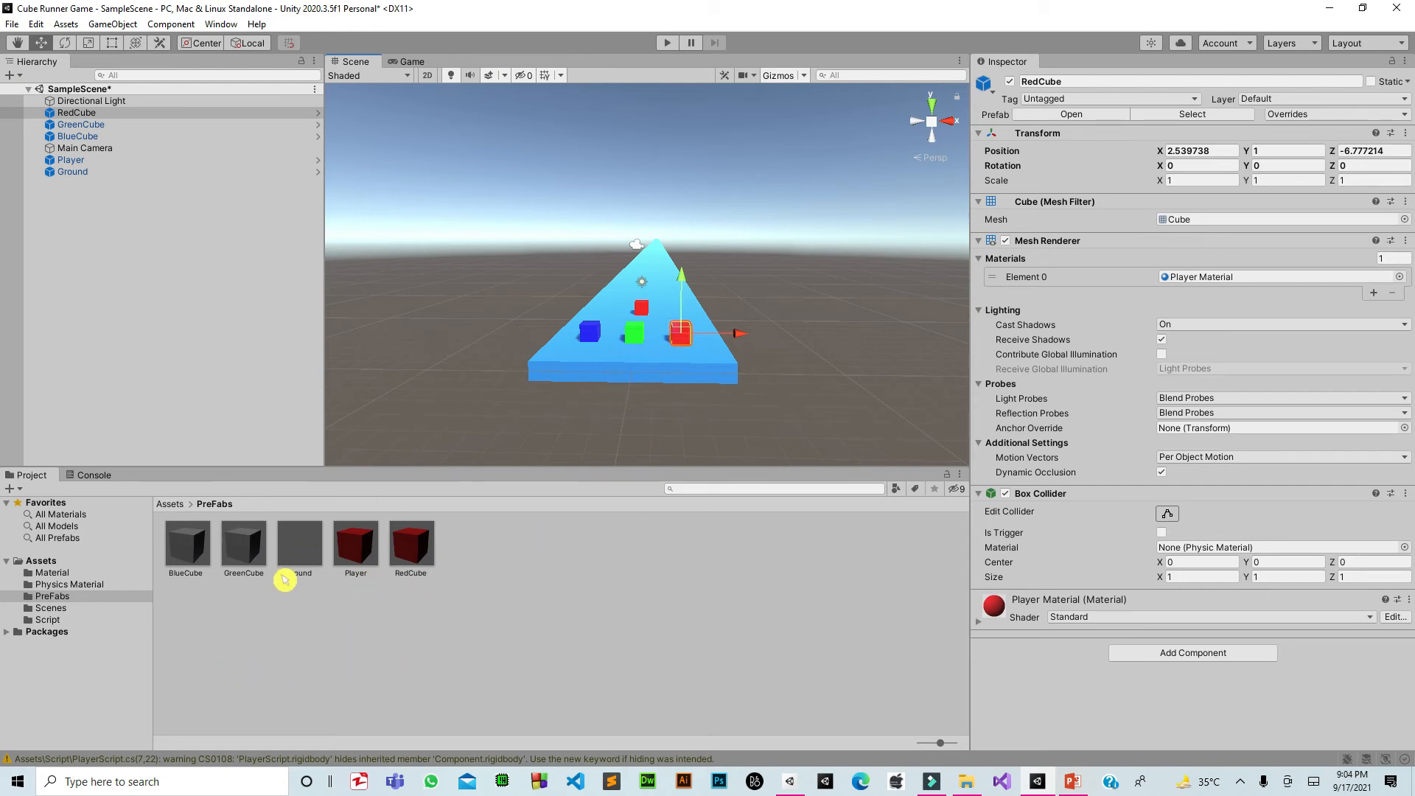
{"action": "left_click", "coordinate": [172, 279]}
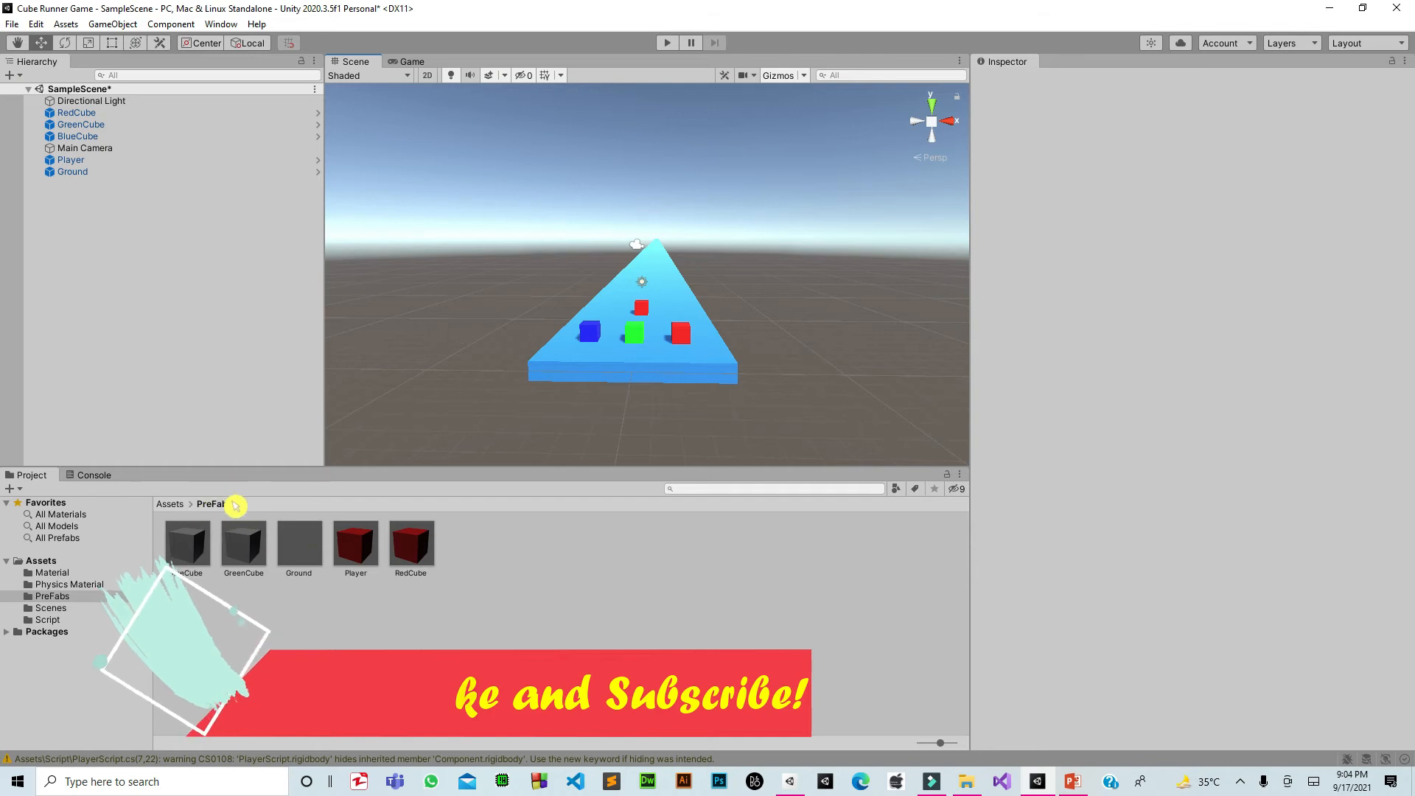
Examine the BlueCube, GreenCube, Ground, Player and RedCube prefab assets one by one.
{"action": "left_click", "coordinate": [193, 545]}
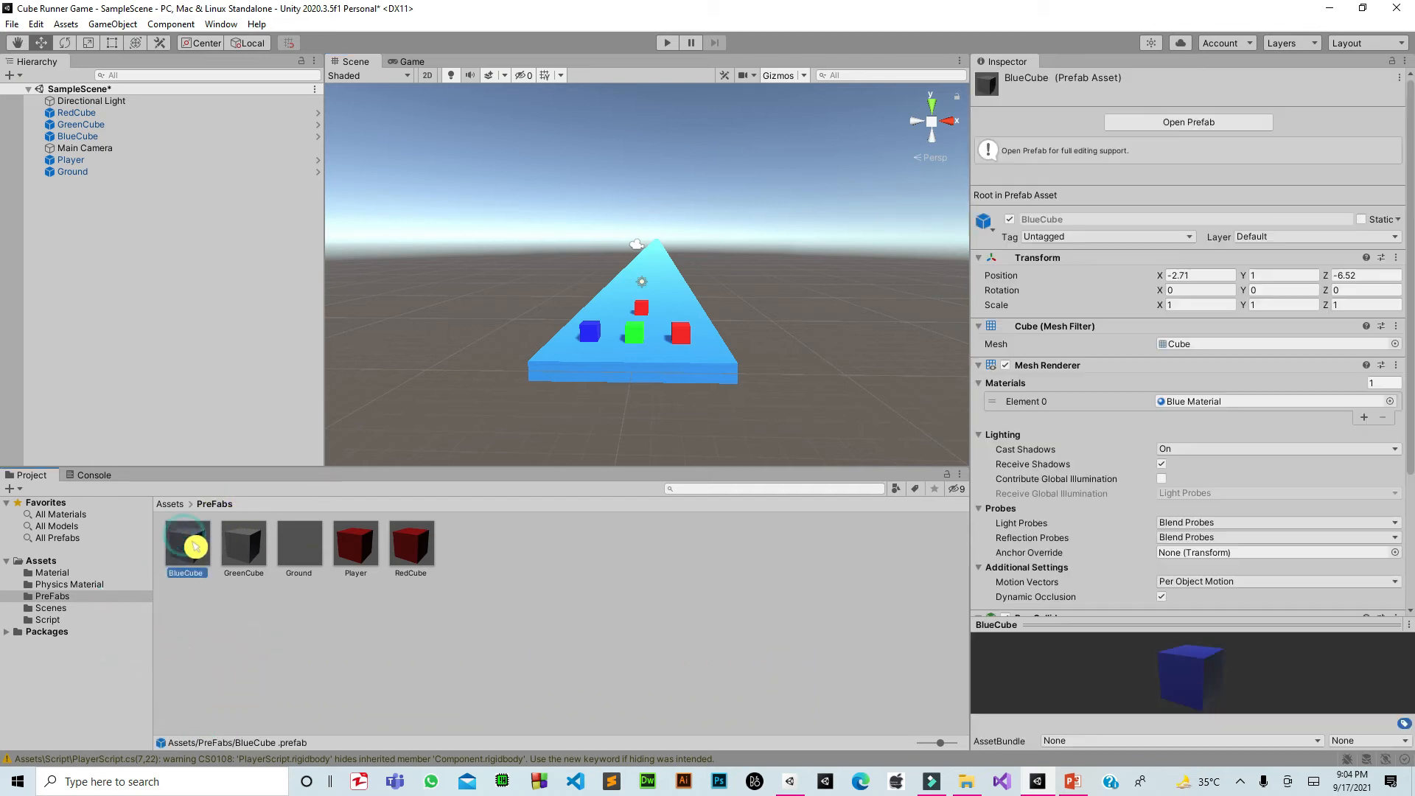
{"action": "left_click", "coordinate": [243, 543]}
{"action": "left_click", "coordinate": [309, 546]}
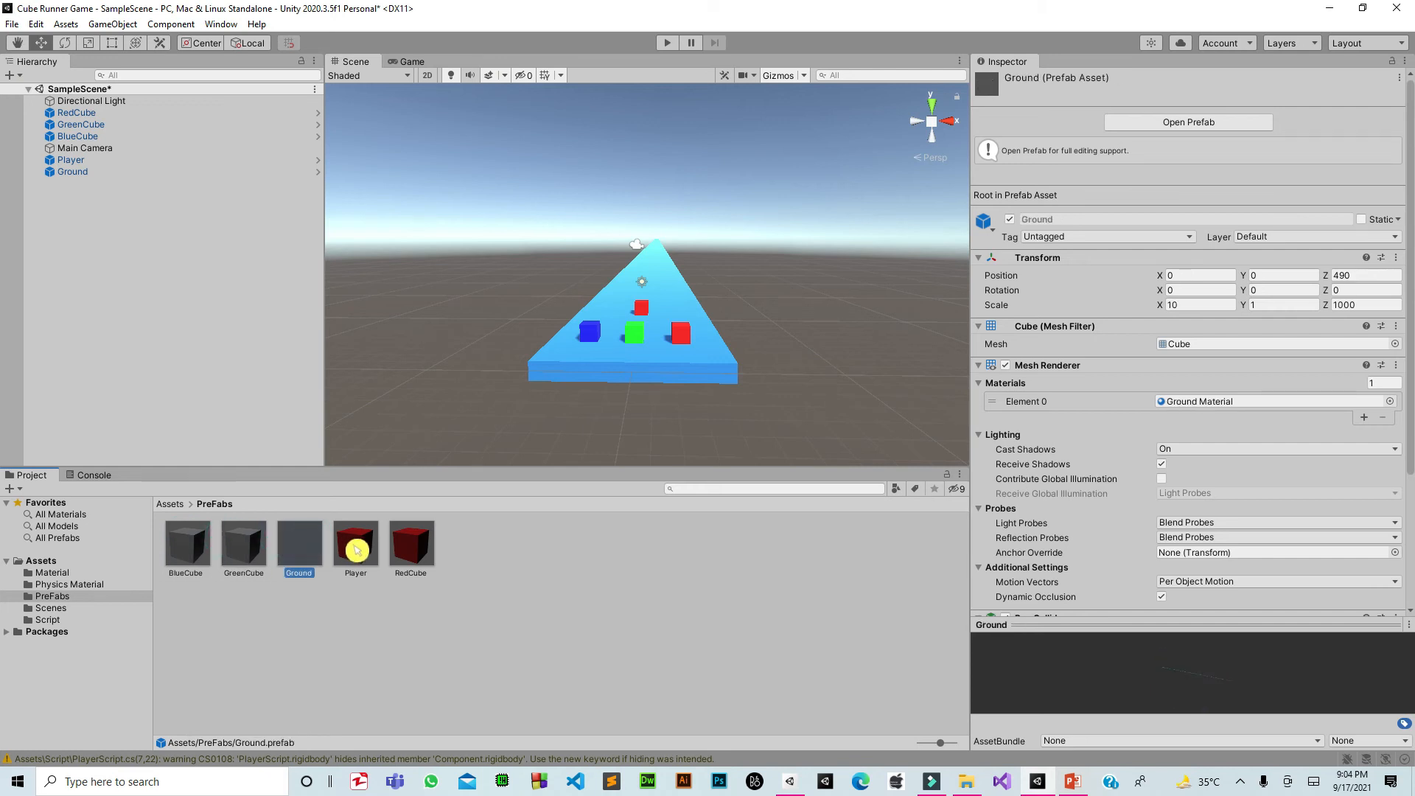
{"action": "left_click", "coordinate": [355, 544]}
{"action": "left_click", "coordinate": [427, 552]}
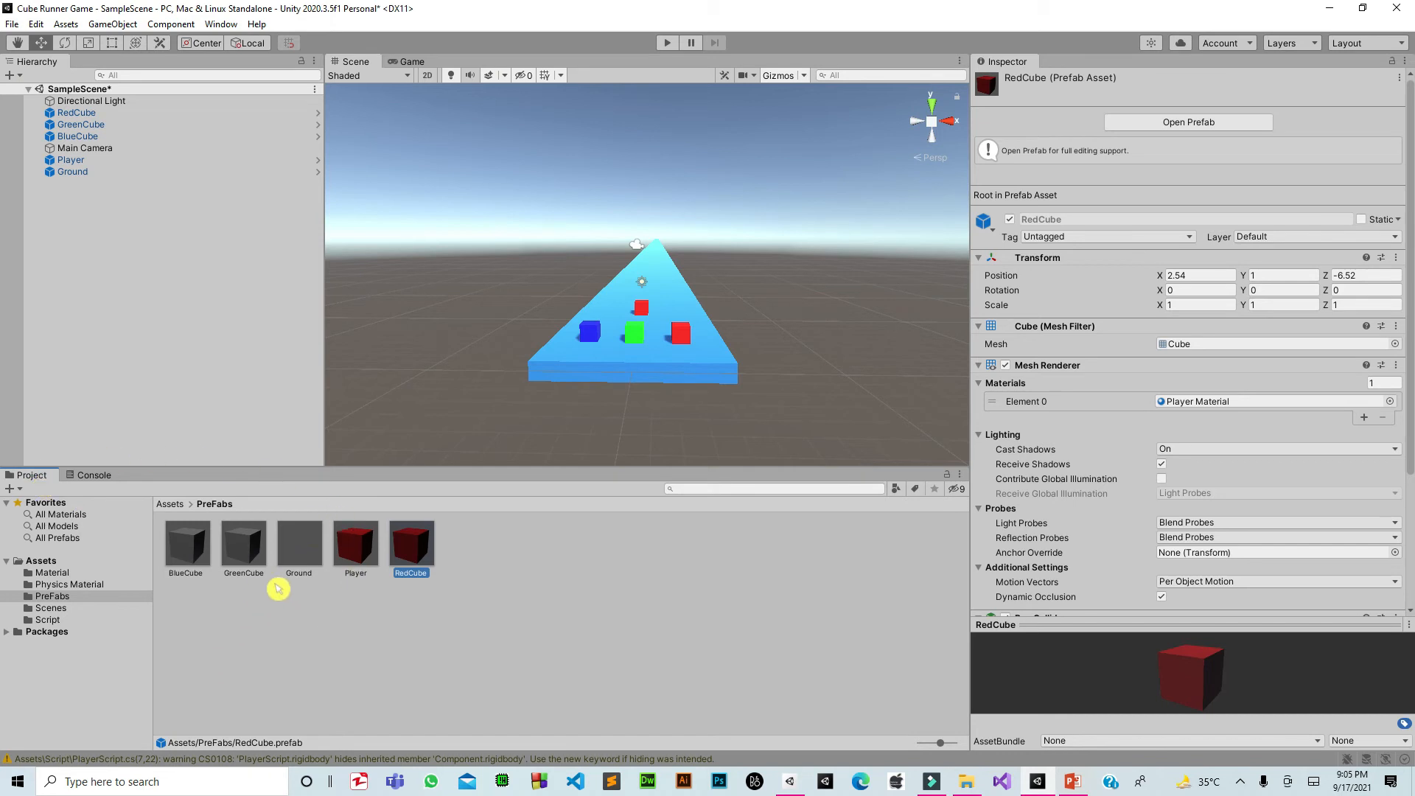
{"action": "left_click", "coordinate": [332, 644]}
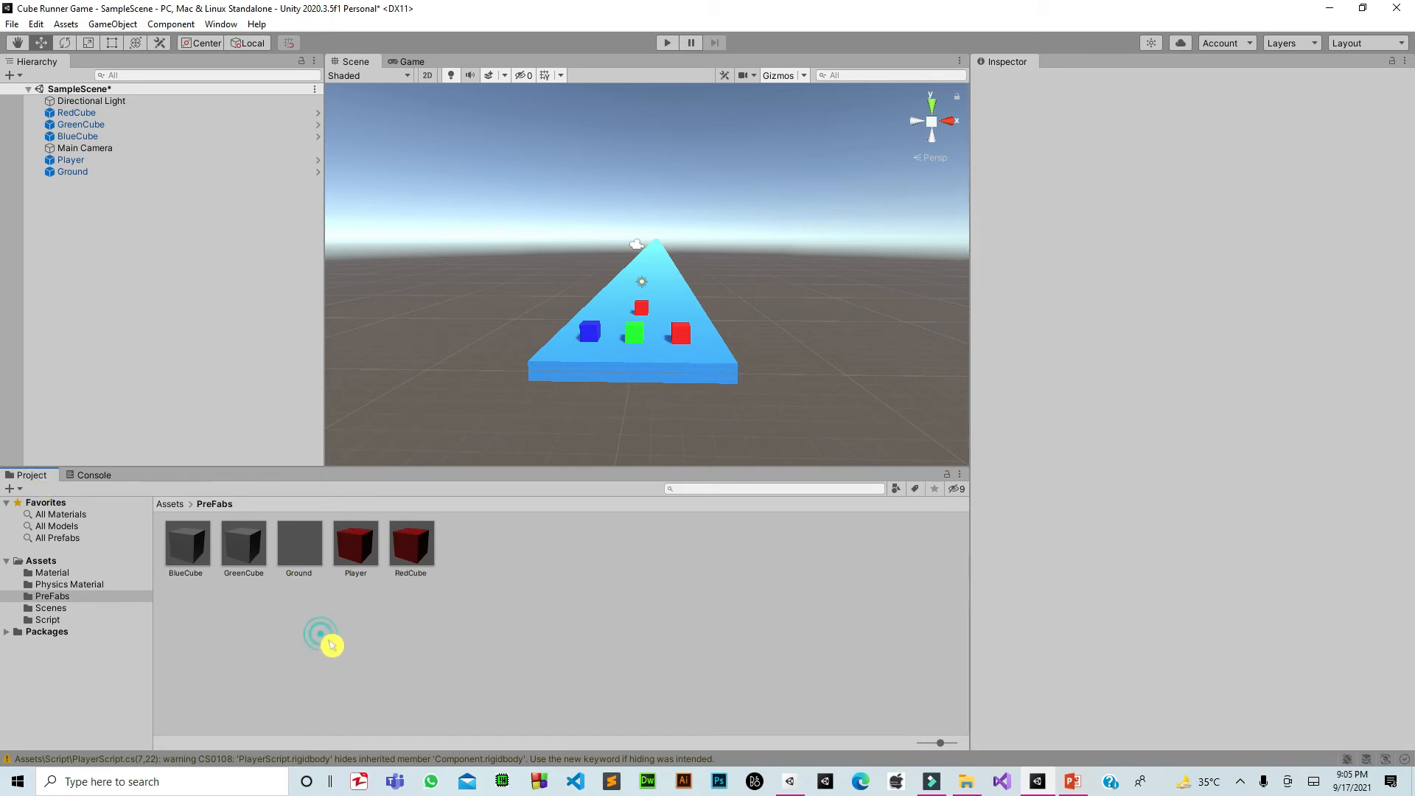
{"action": "left_click", "coordinate": [411, 542]}
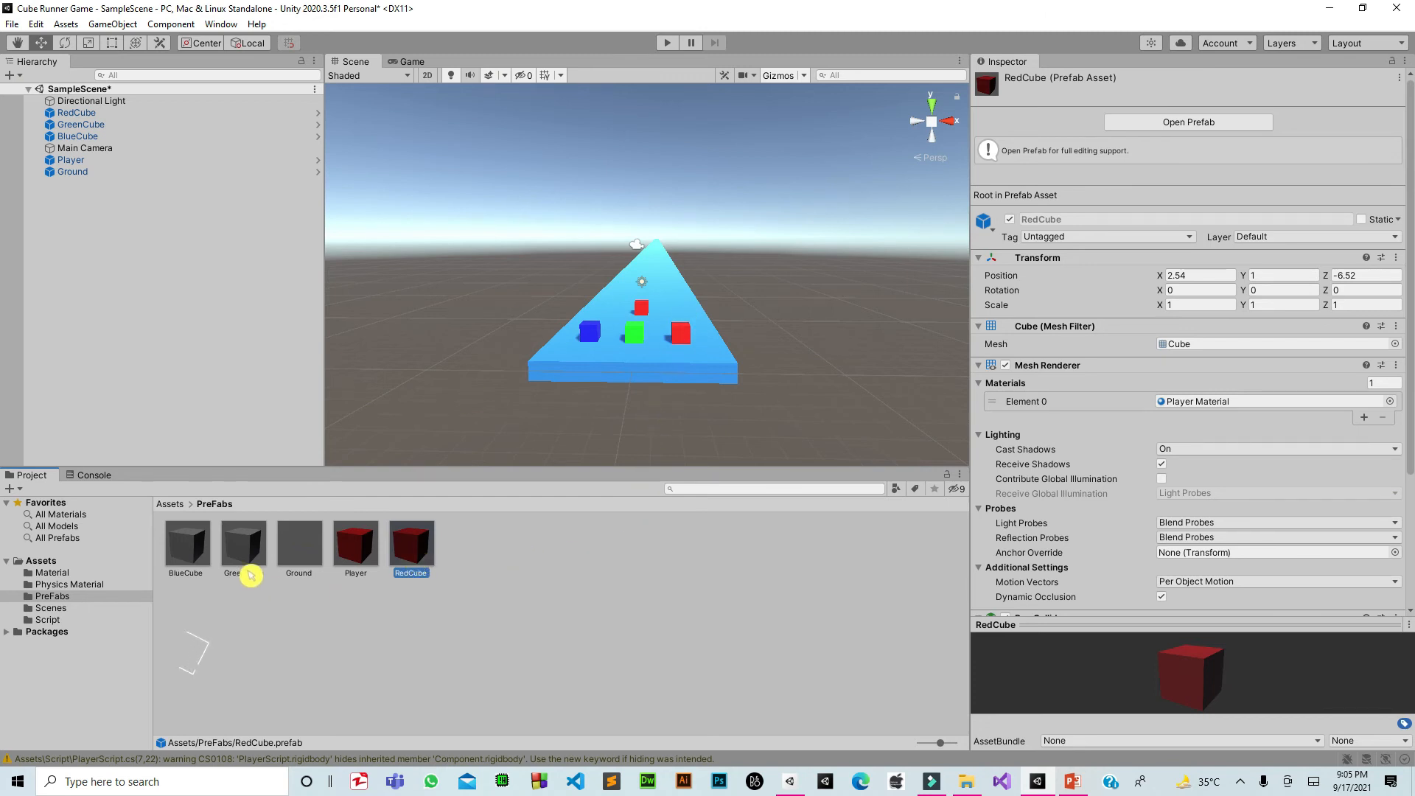
Place second instances farther along the ground: BlueCube at about X -2.61, Z 10.57 and GreenCube at about X 0.86, Z 11.18.
{"action": "left_click", "coordinate": [198, 563]}
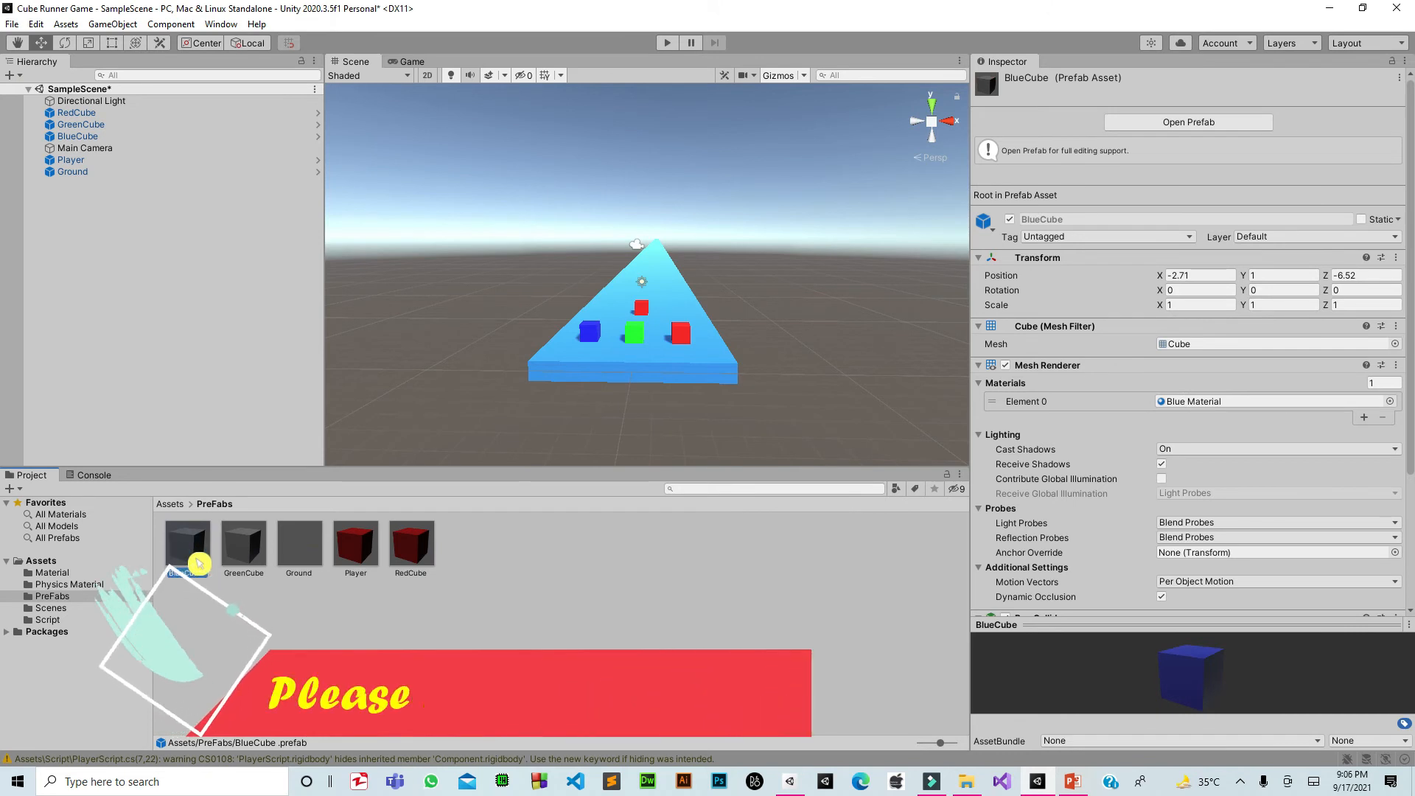
{"action": "left_click_drag", "start_coordinate": [196, 563], "coordinate": [513, 295]}
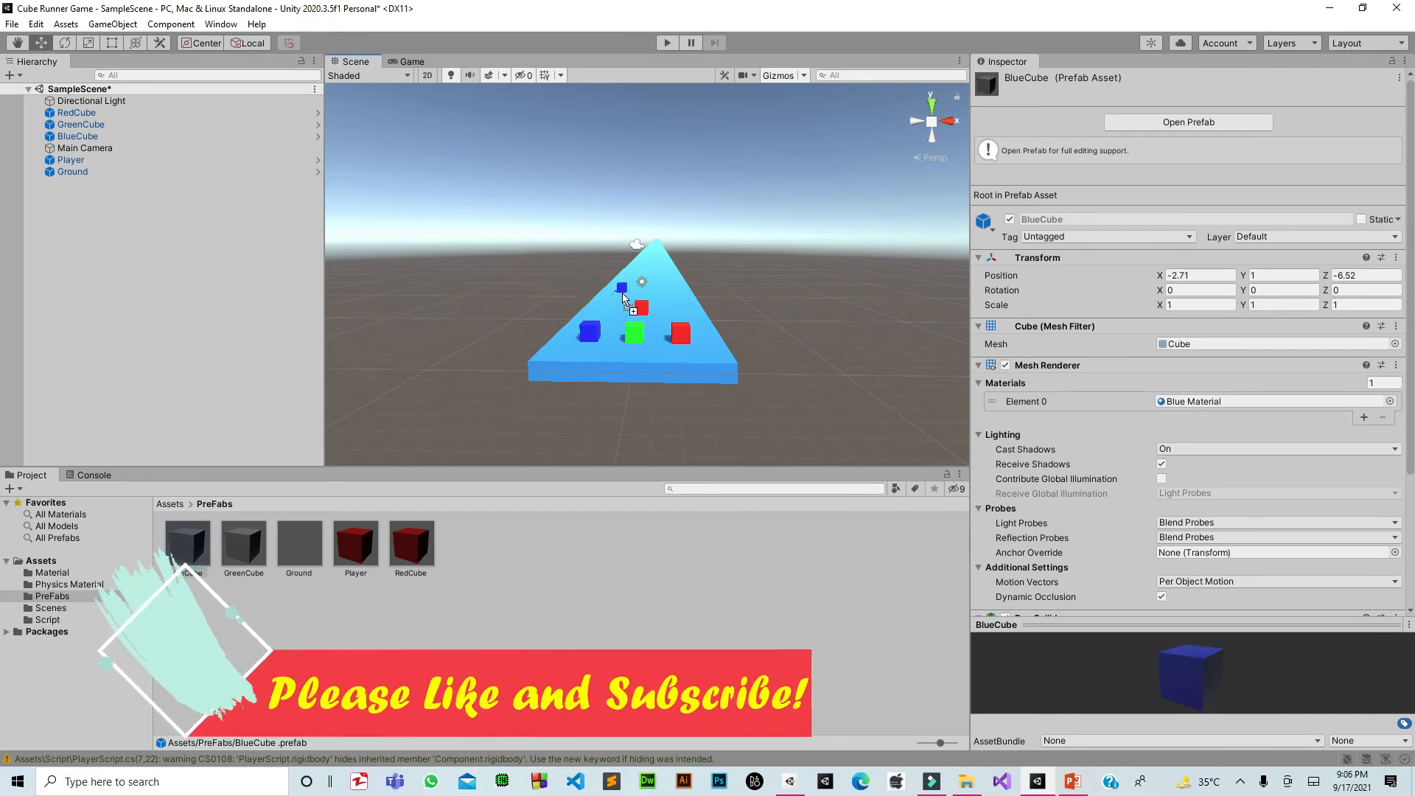
{"action": "left_click_drag", "start_coordinate": [623, 298], "coordinate": [634, 303]}
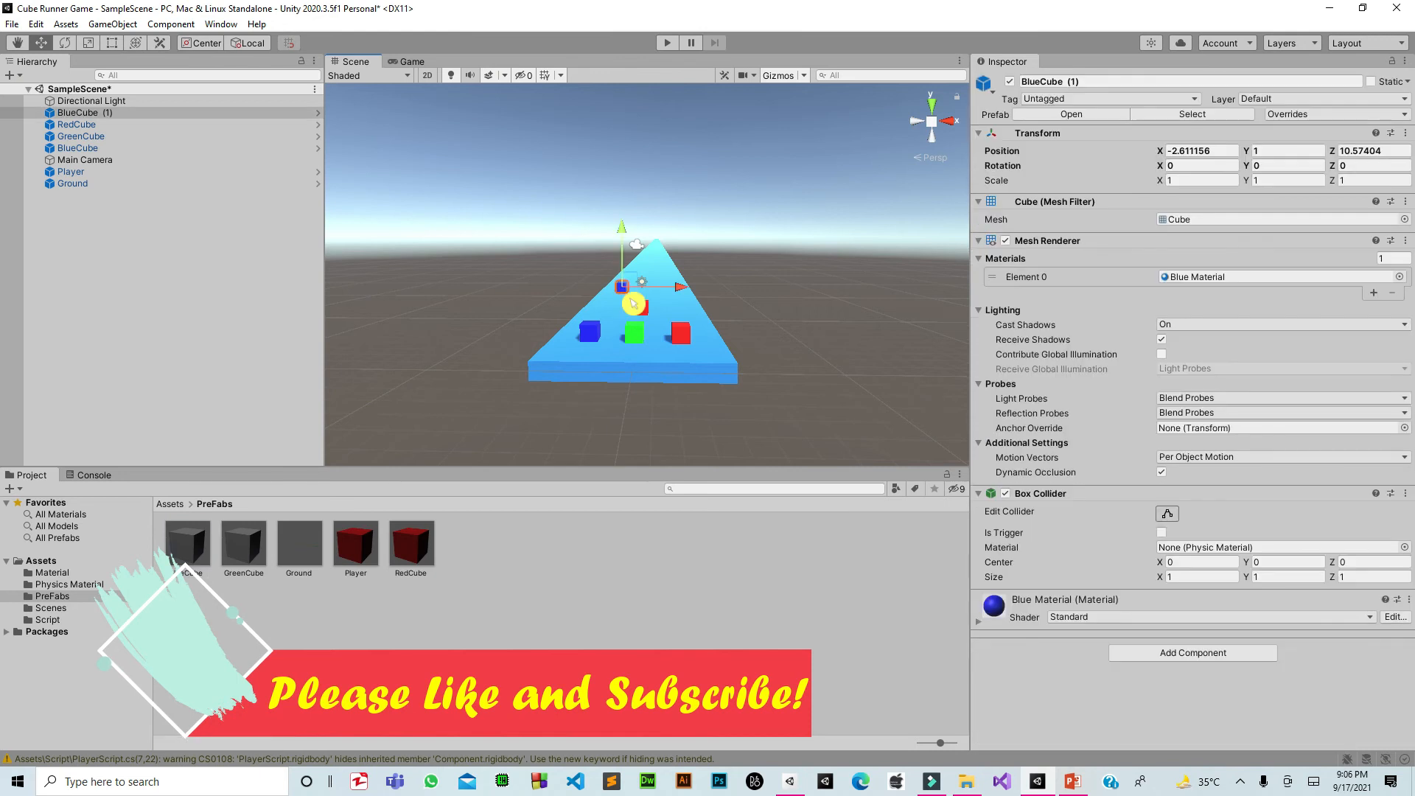
{"action": "left_click", "coordinate": [258, 556]}
{"action": "left_click_drag", "start_coordinate": [259, 557], "coordinate": [655, 294]}
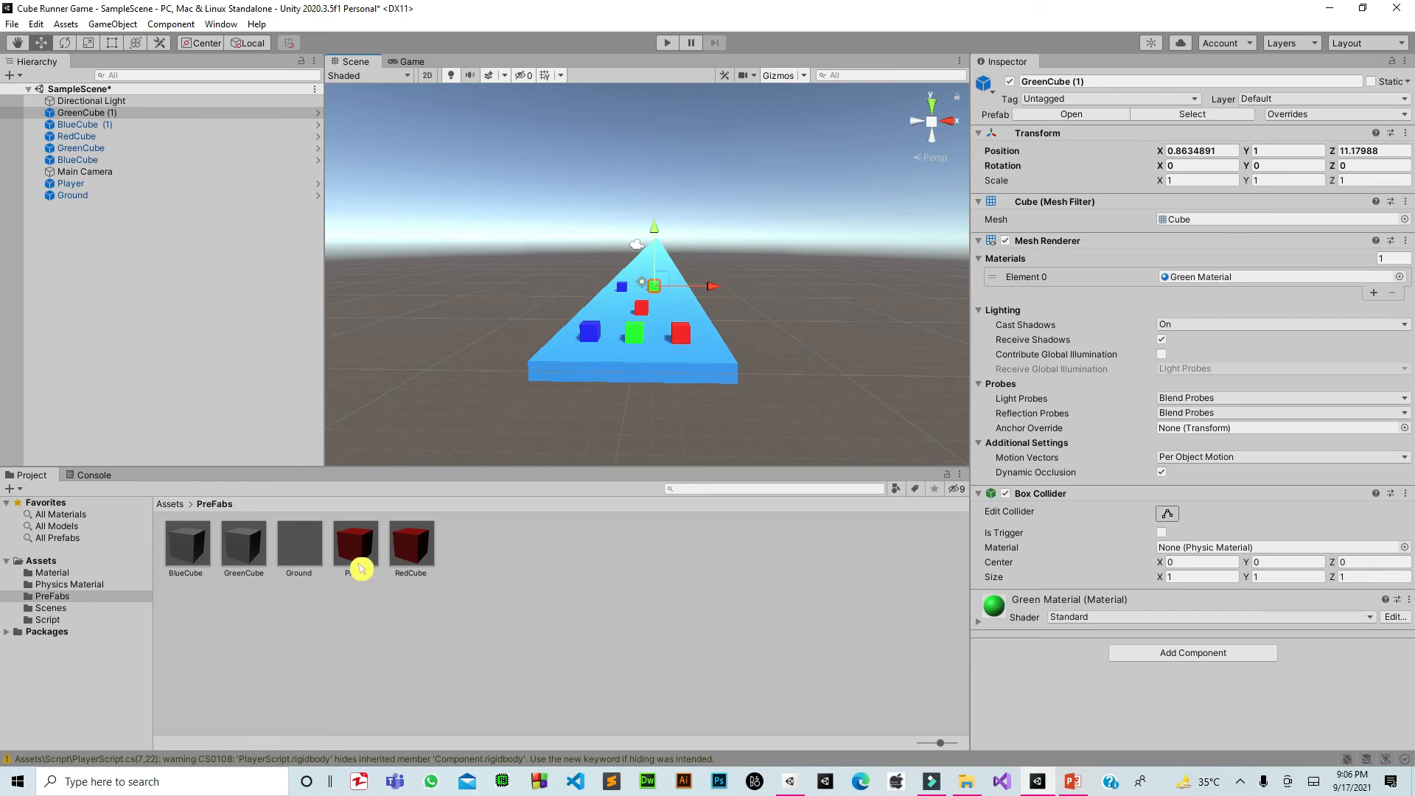
{"action": "left_click", "coordinate": [233, 518]}
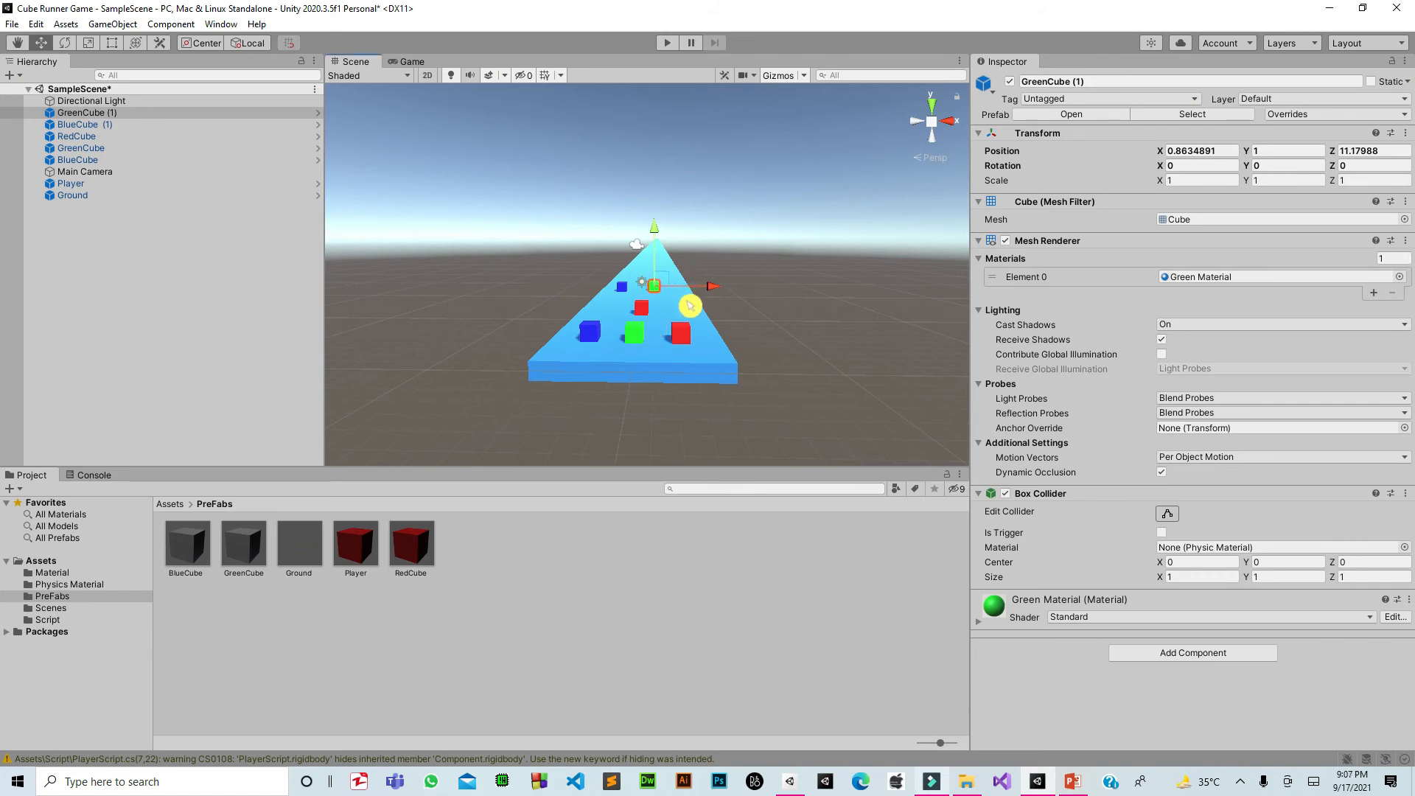
Change the Green Material's albedo colour to magenta, FF00F9, through the front GreenCube instance.
{"action": "left_click", "coordinate": [648, 342]}
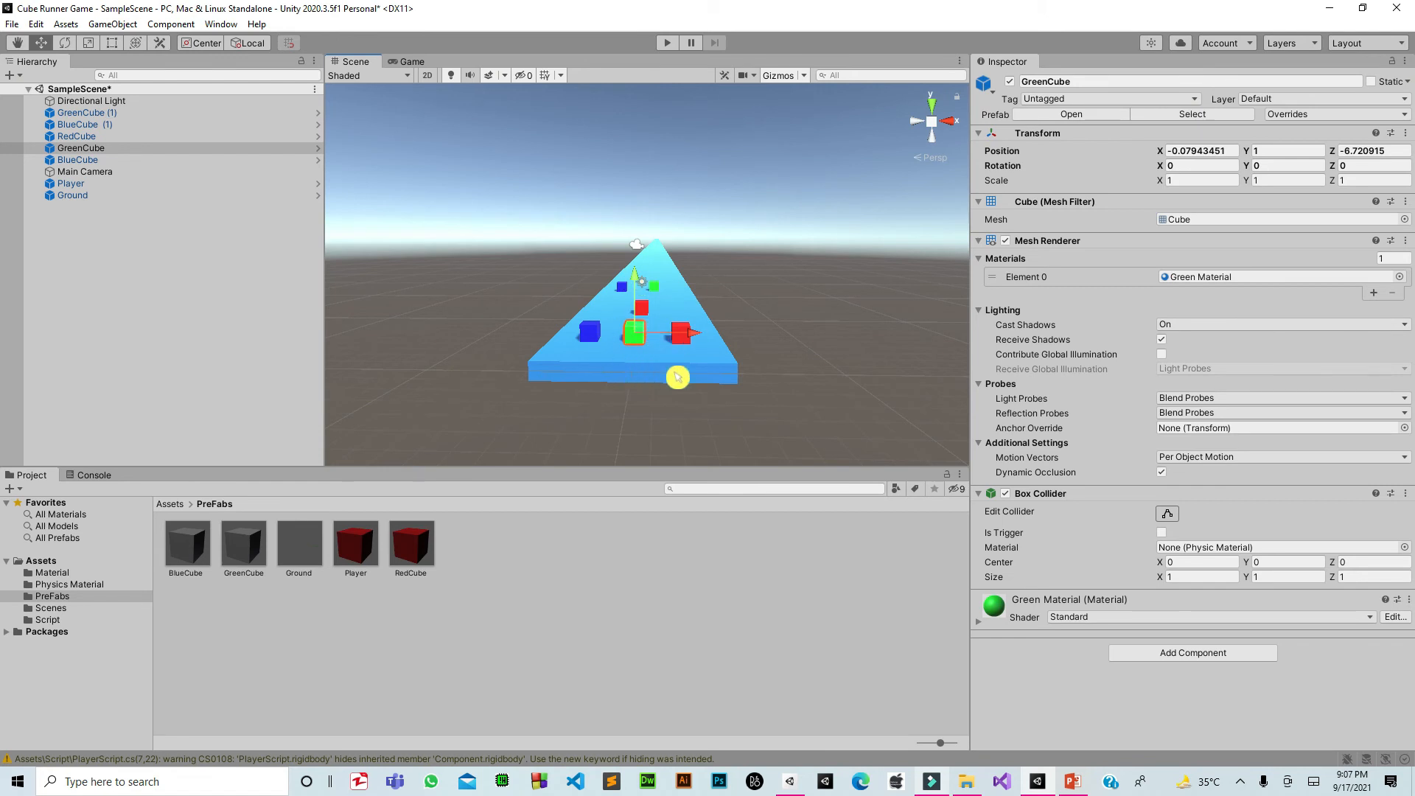
{"action": "left_click", "coordinate": [1008, 612]}
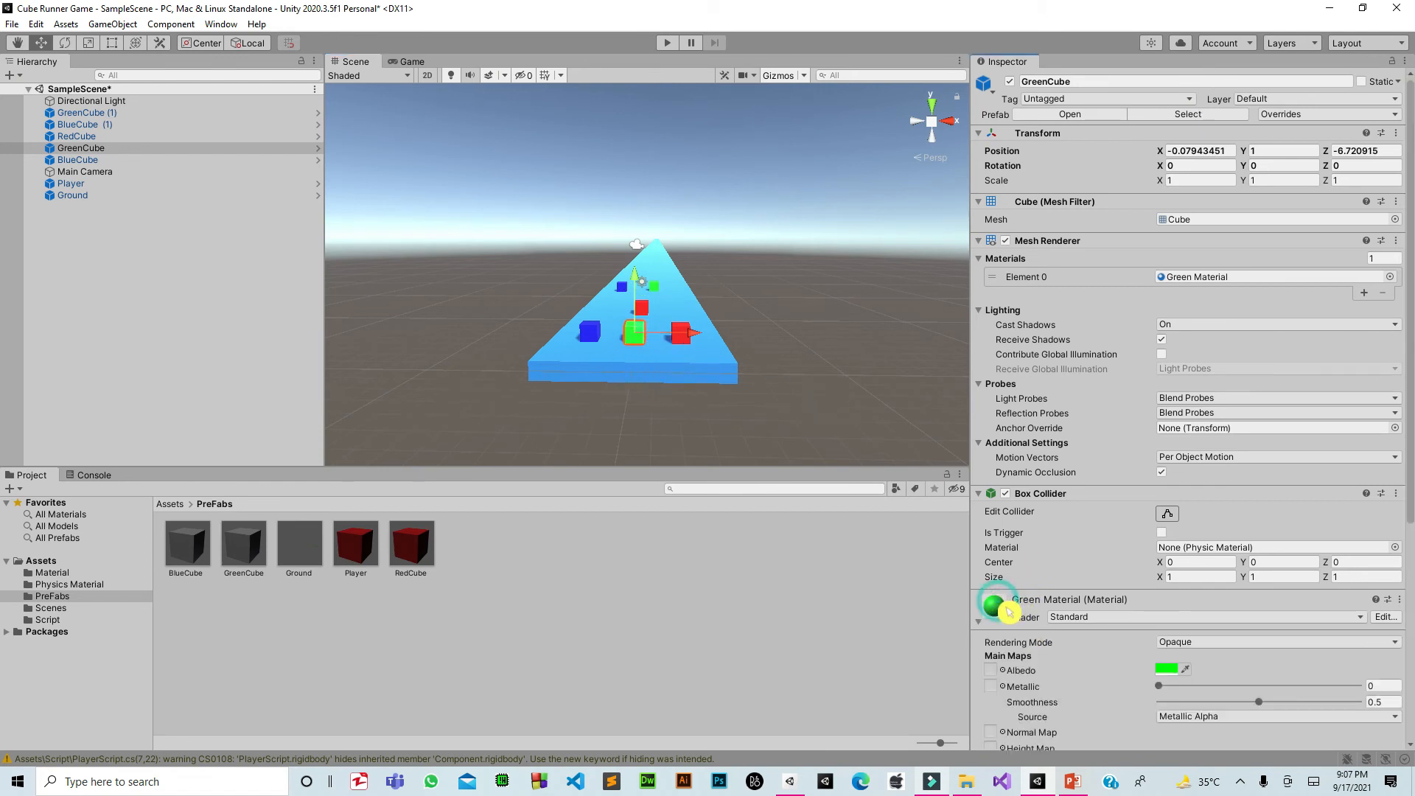
{"action": "left_click", "coordinate": [1174, 670]}
{"action": "left_click_drag", "start_coordinate": [1275, 598], "coordinate": [1300, 587]}
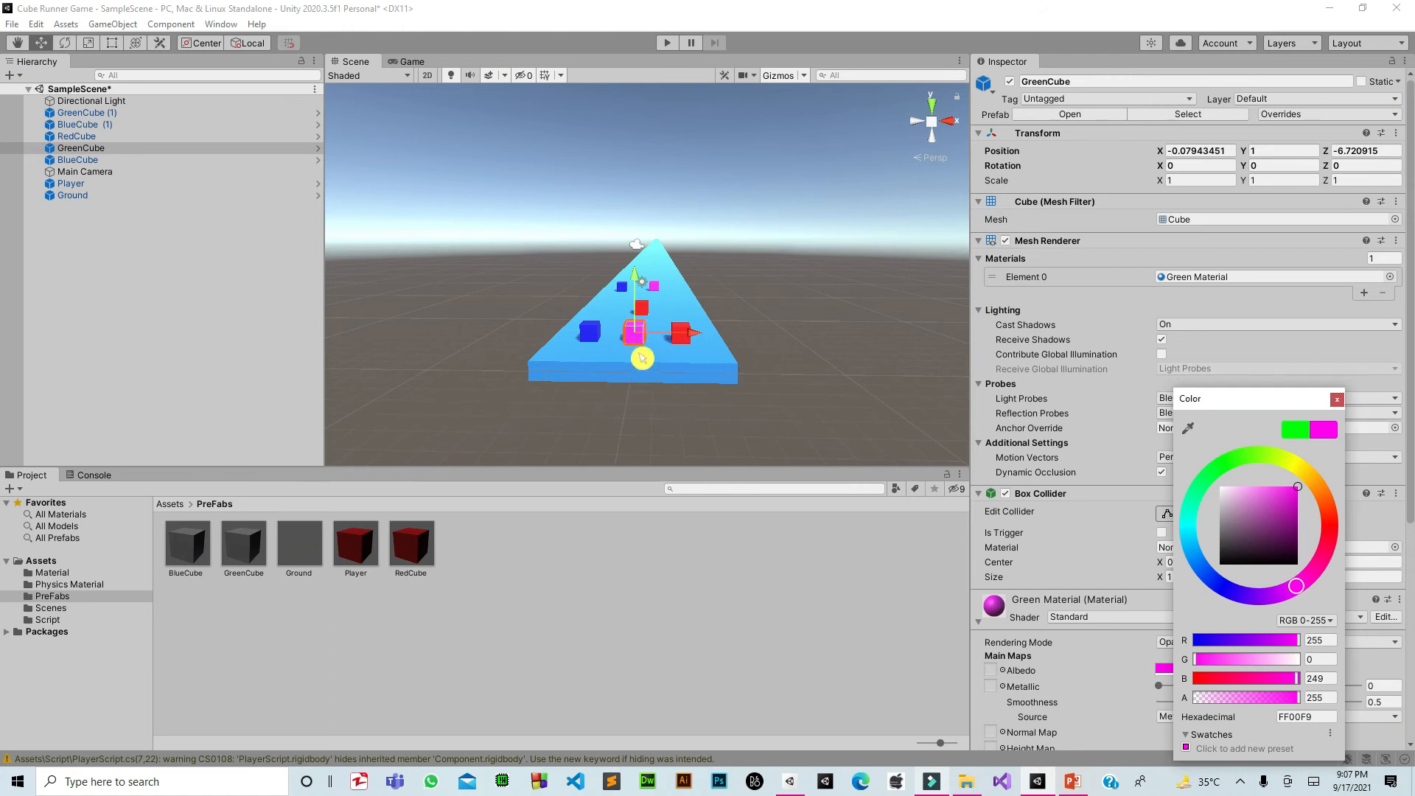
{"action": "left_click", "coordinate": [656, 288]}
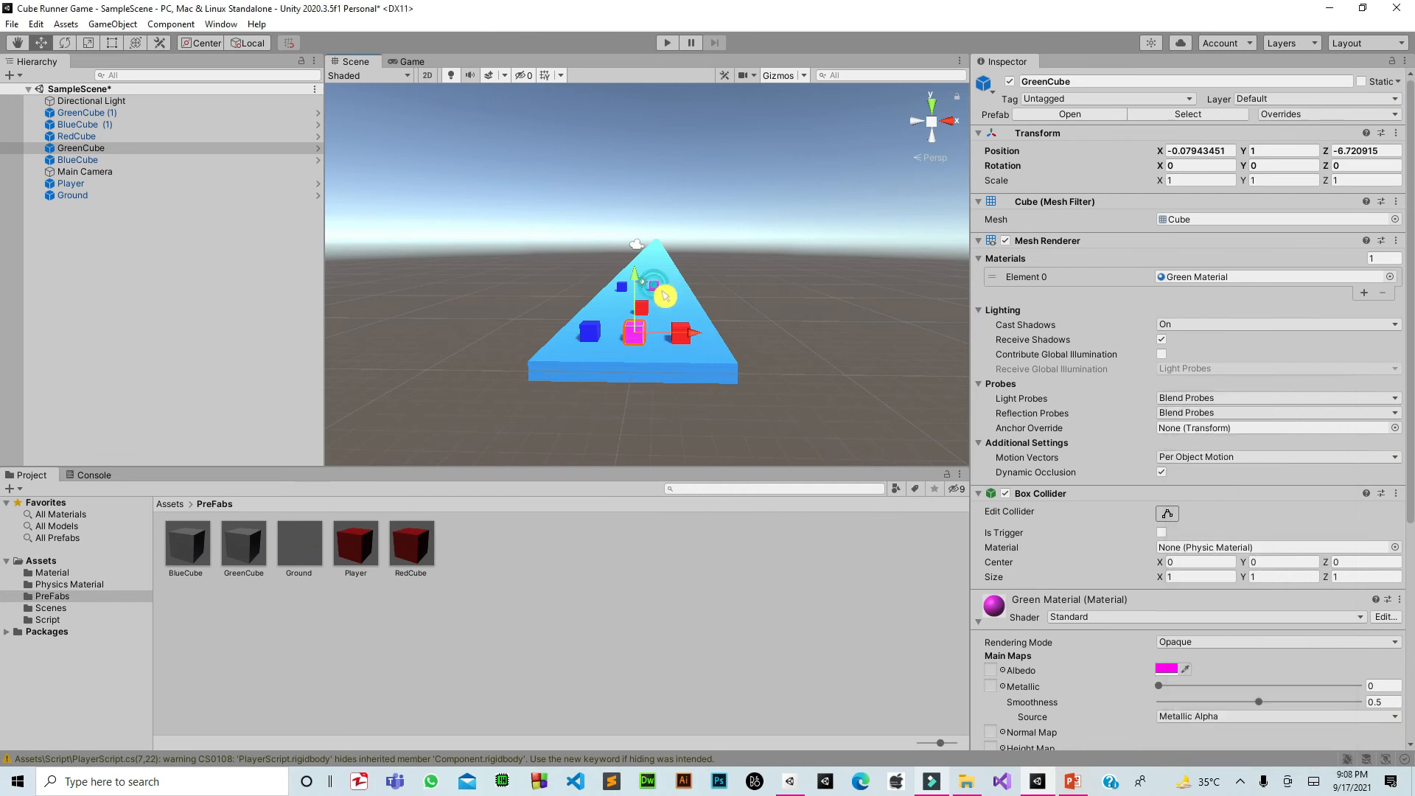
Compare the two GreenCube instances in the scene to examine their shared material colour.
{"action": "left_click", "coordinate": [641, 345]}
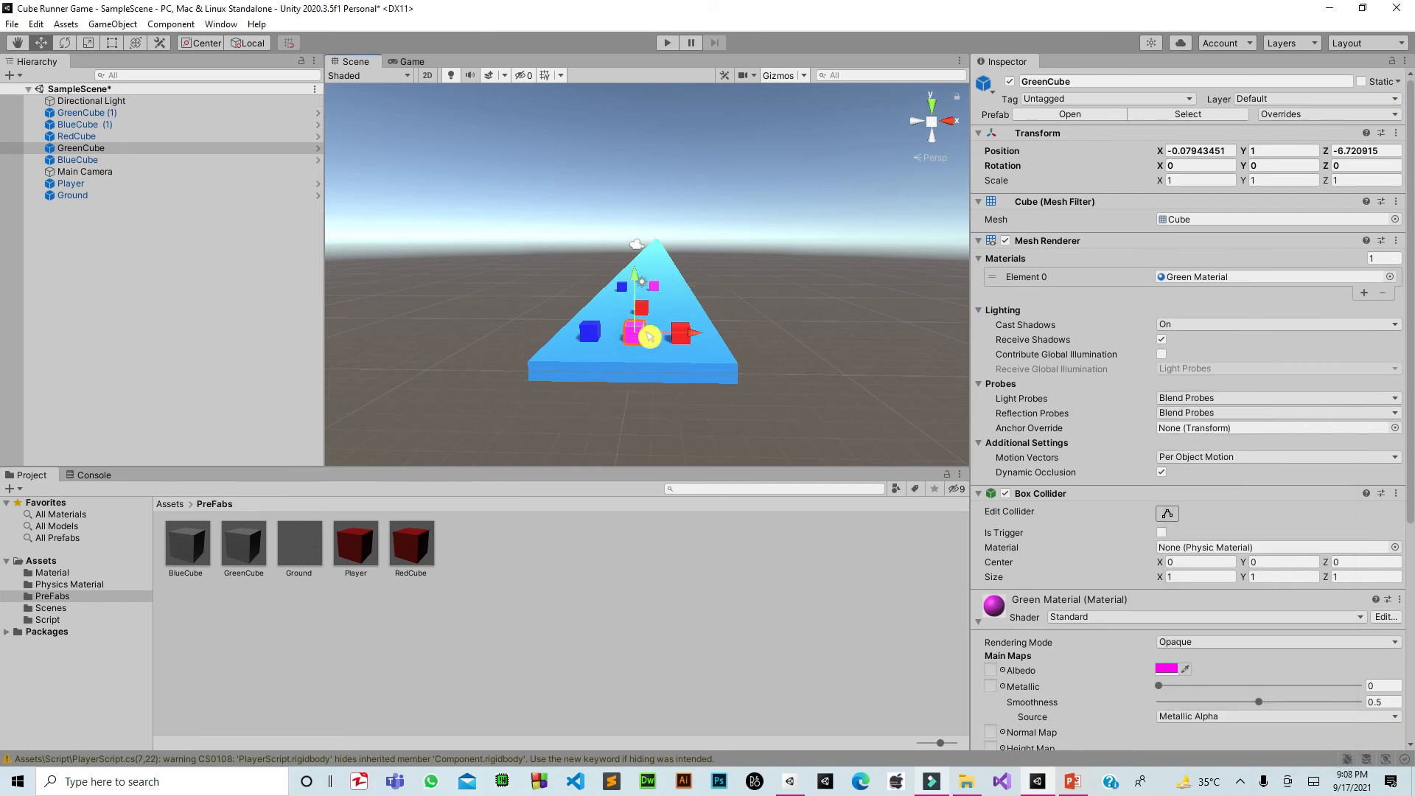
{"action": "left_click", "coordinate": [663, 292]}
{"action": "left_click", "coordinate": [646, 340]}
{"action": "left_click", "coordinate": [663, 295]}
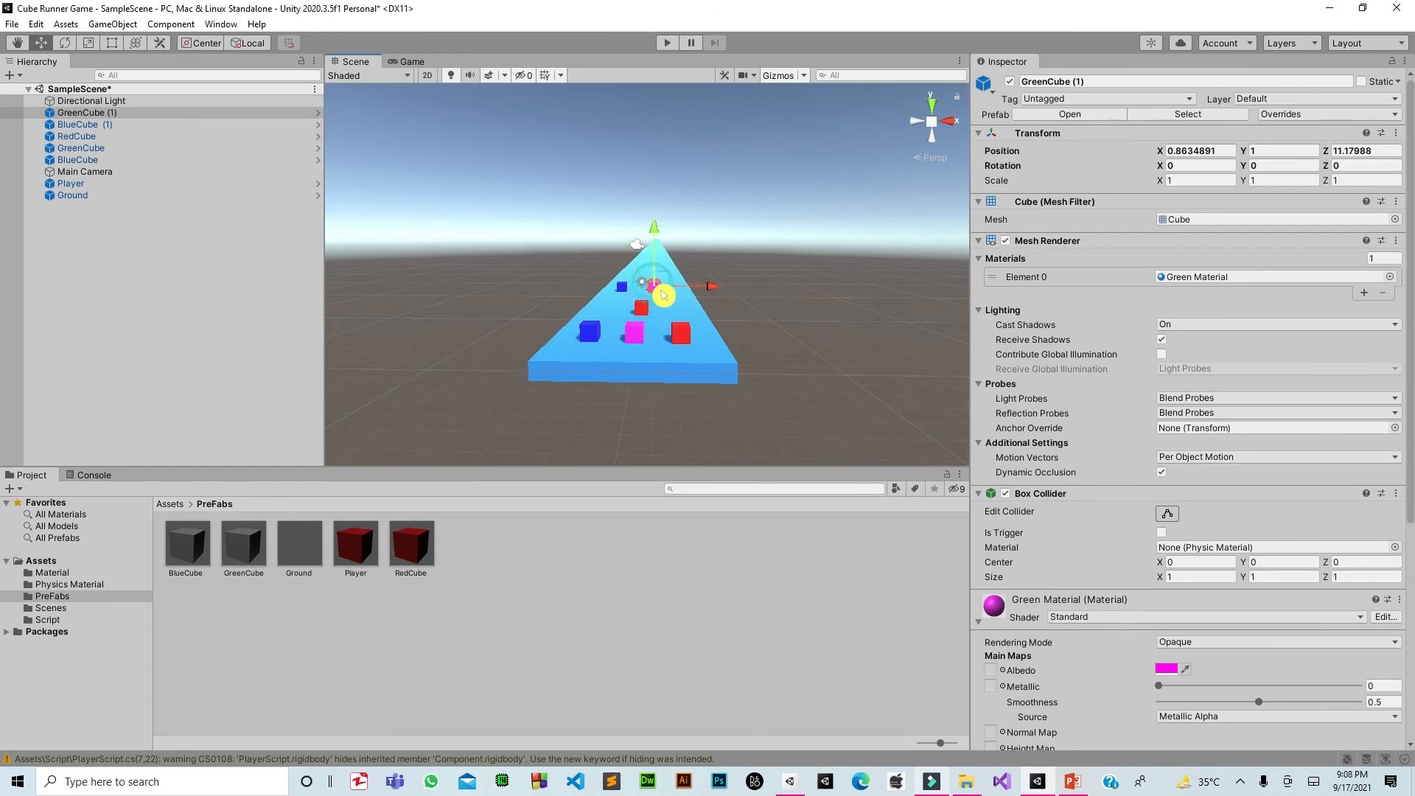
{"action": "left_click", "coordinate": [645, 348]}
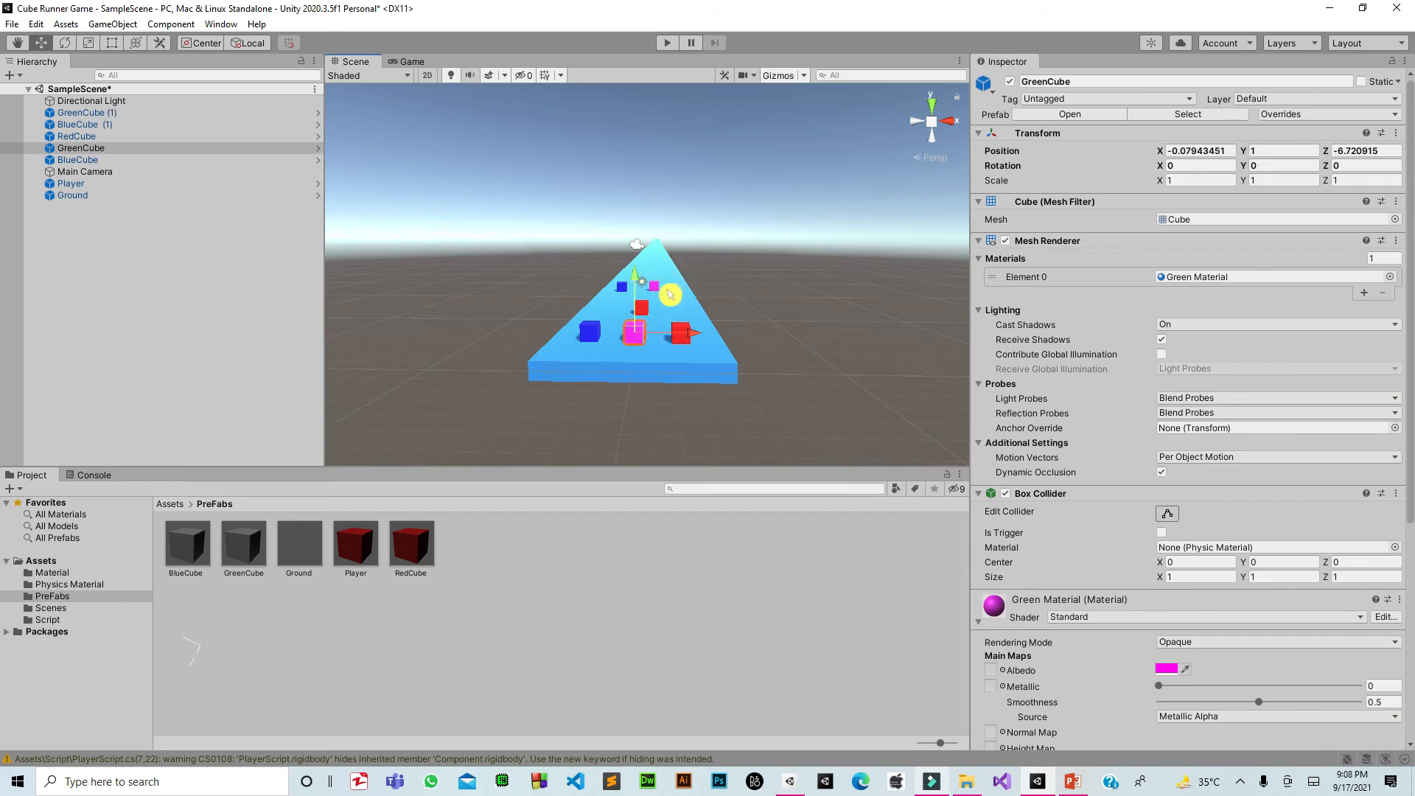
{"action": "left_click", "coordinate": [666, 295]}
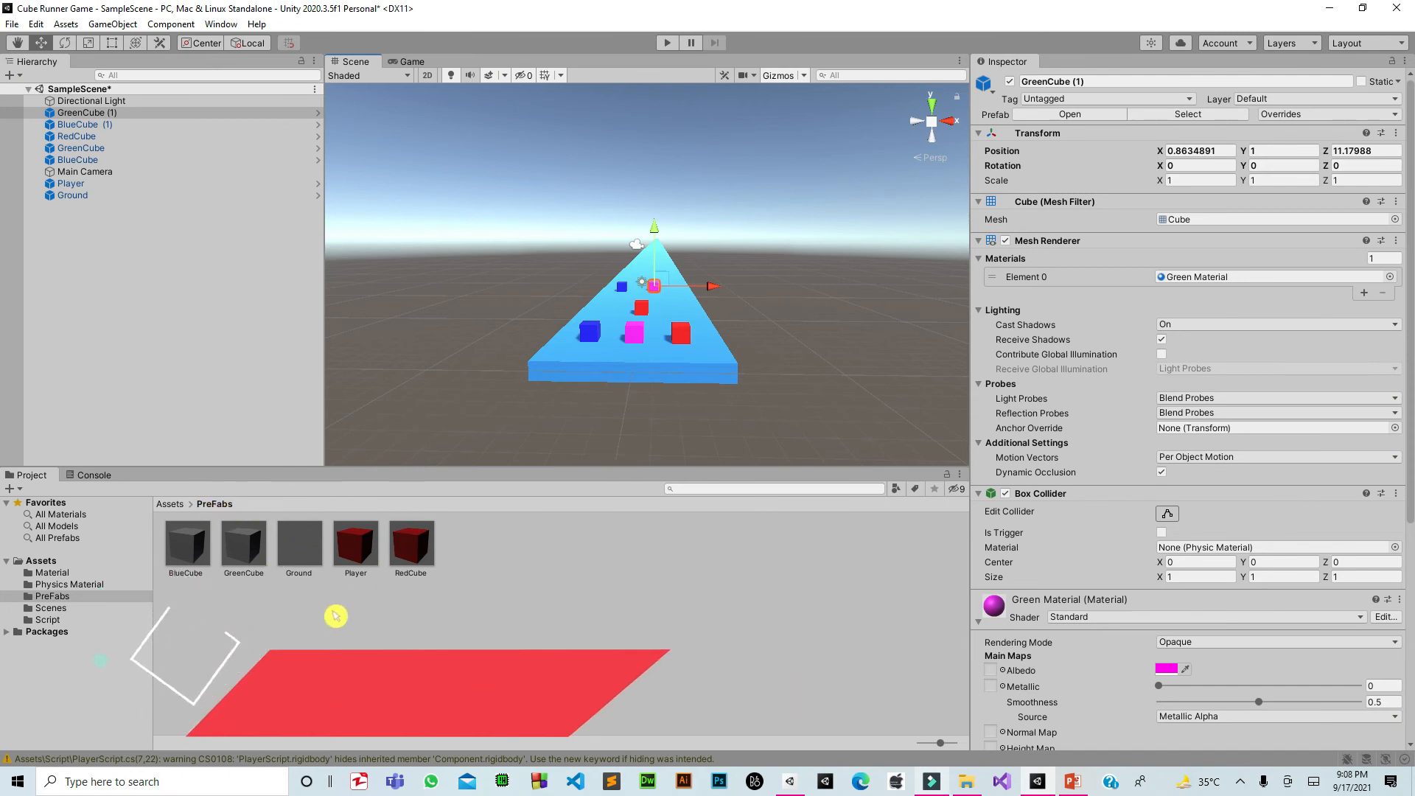
{"action": "left_click", "coordinate": [651, 342]}
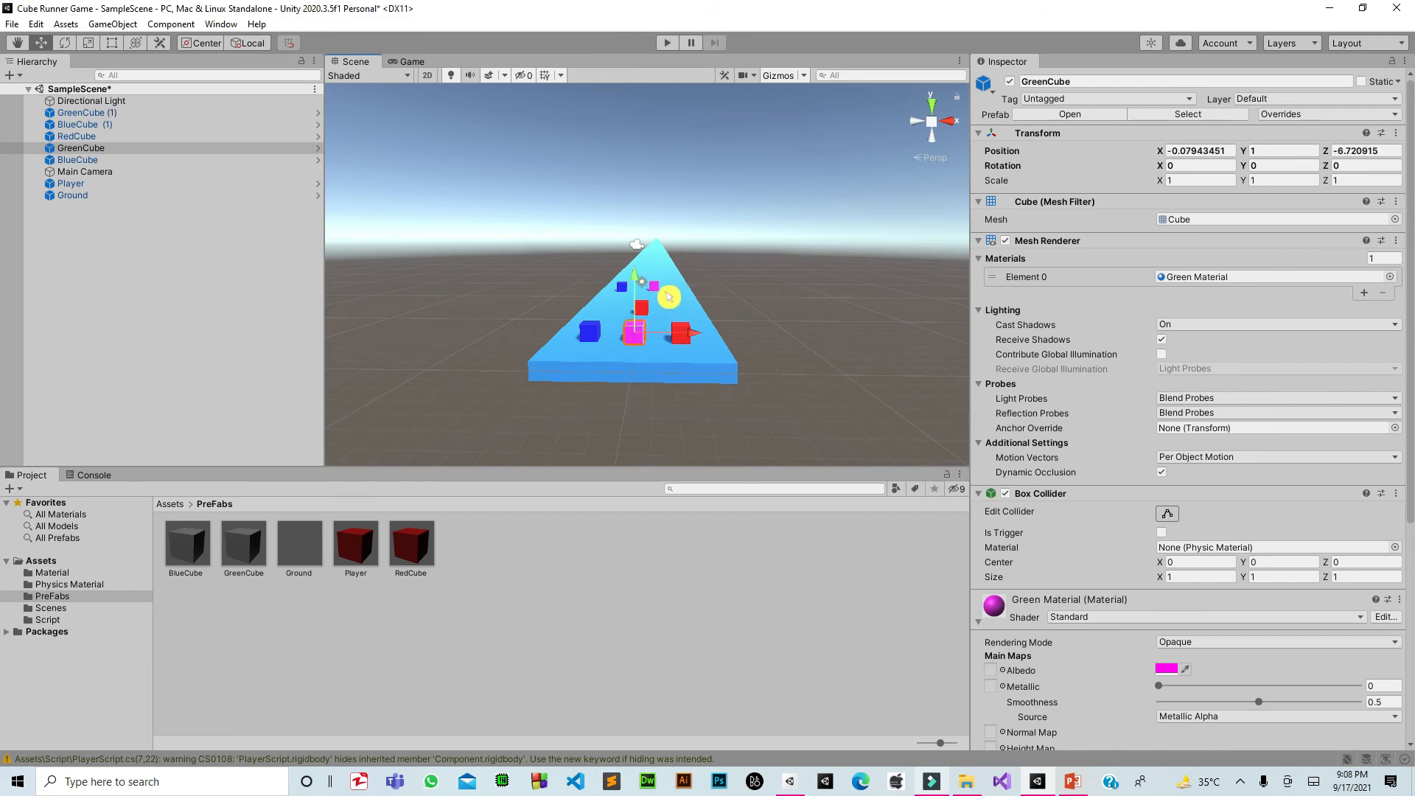
{"action": "left_click", "coordinate": [658, 287]}
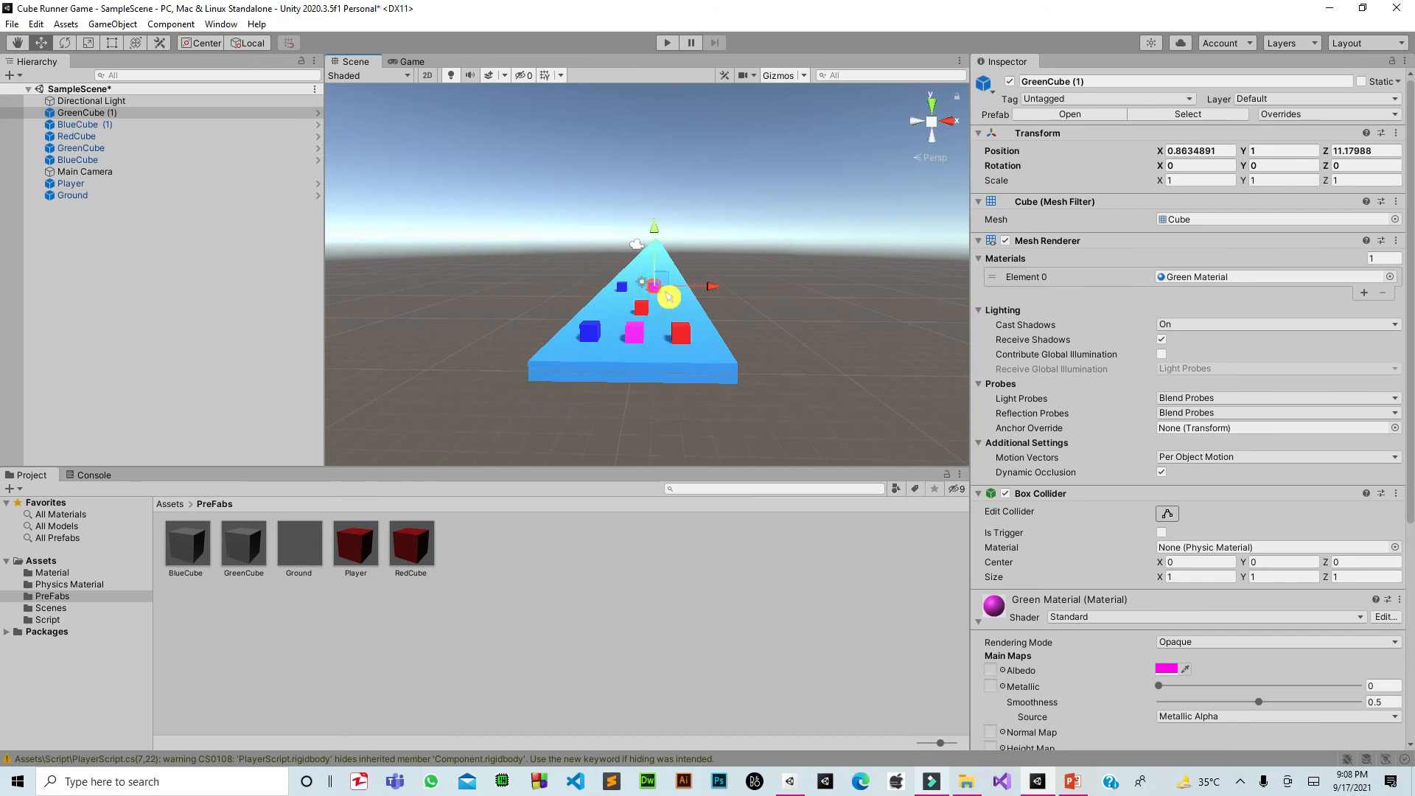
{"action": "left_click", "coordinate": [649, 338]}
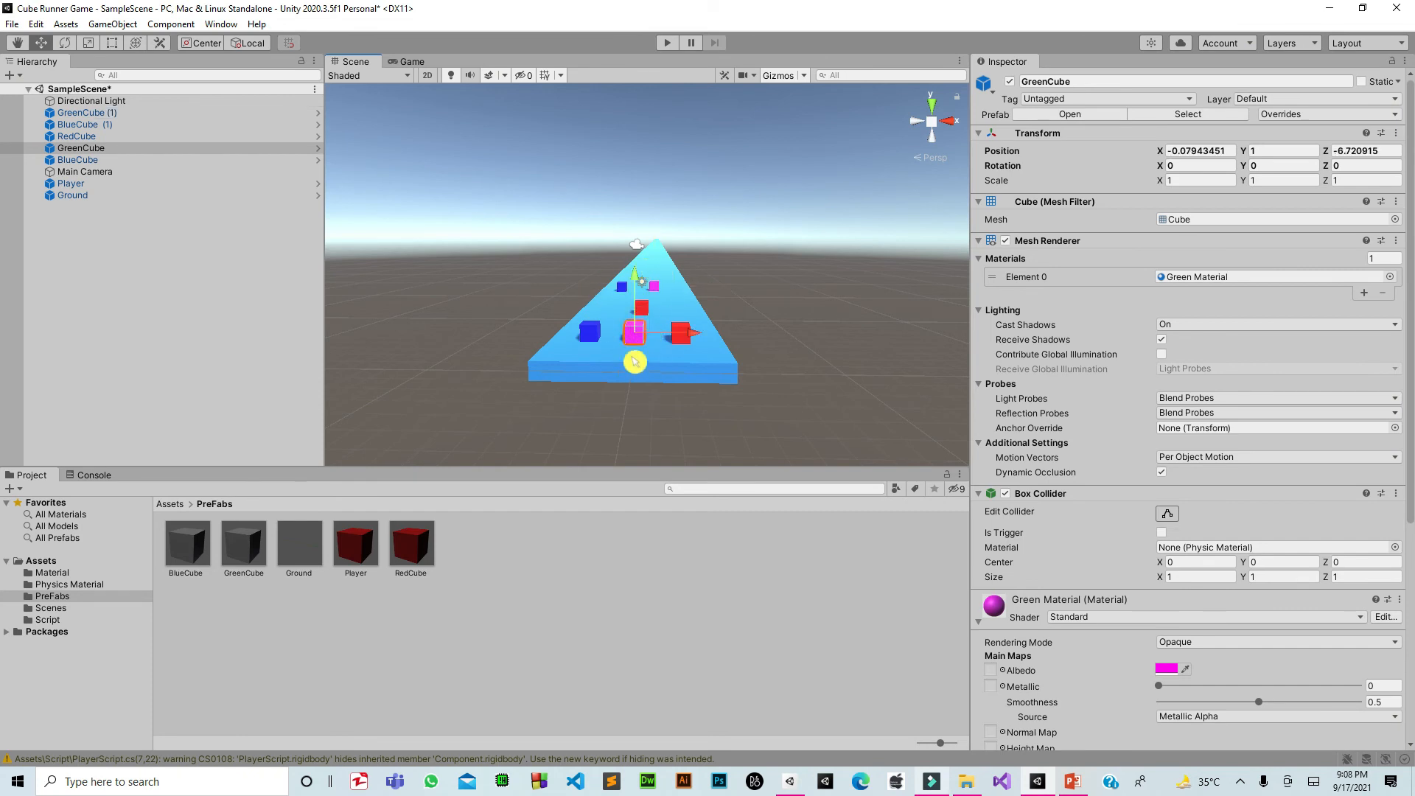
{"action": "left_click", "coordinate": [661, 293]}
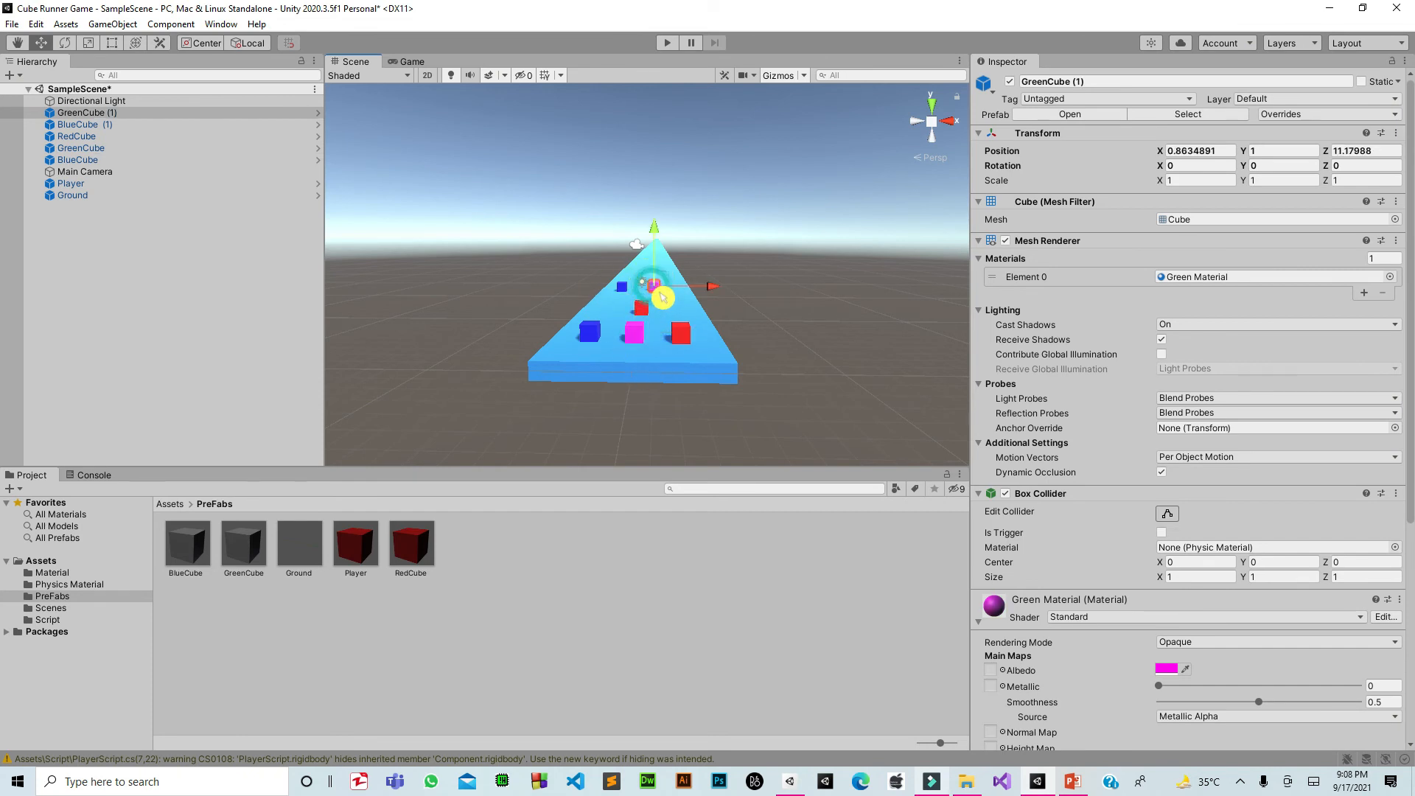
{"action": "left_click", "coordinate": [642, 344]}
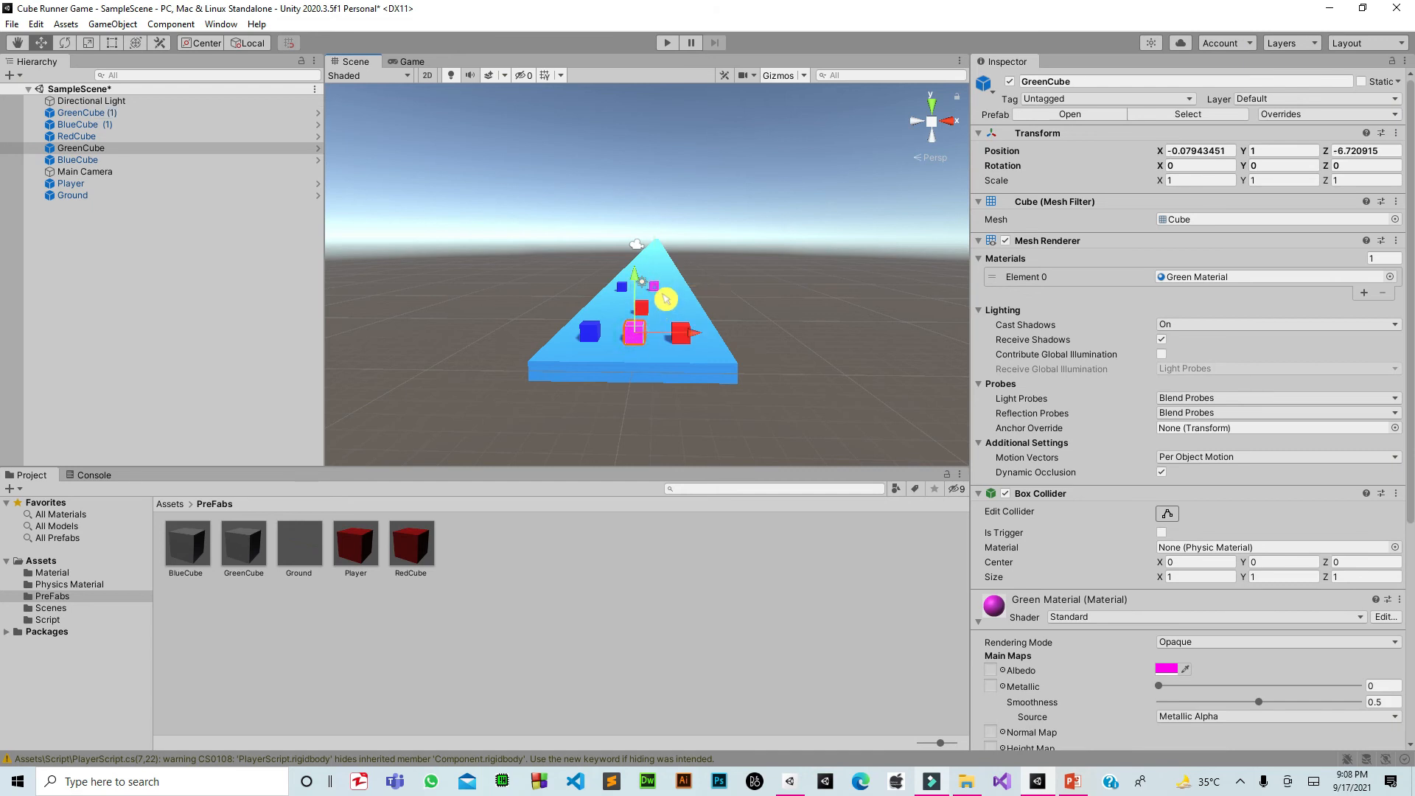
Undo the Green Material's albedo colour change and clear the selection.
{"action": "key", "text": "ctrl+z"}
{"action": "key", "text": "ctrl+z"}
{"action": "key", "text": "ctrl+z"}
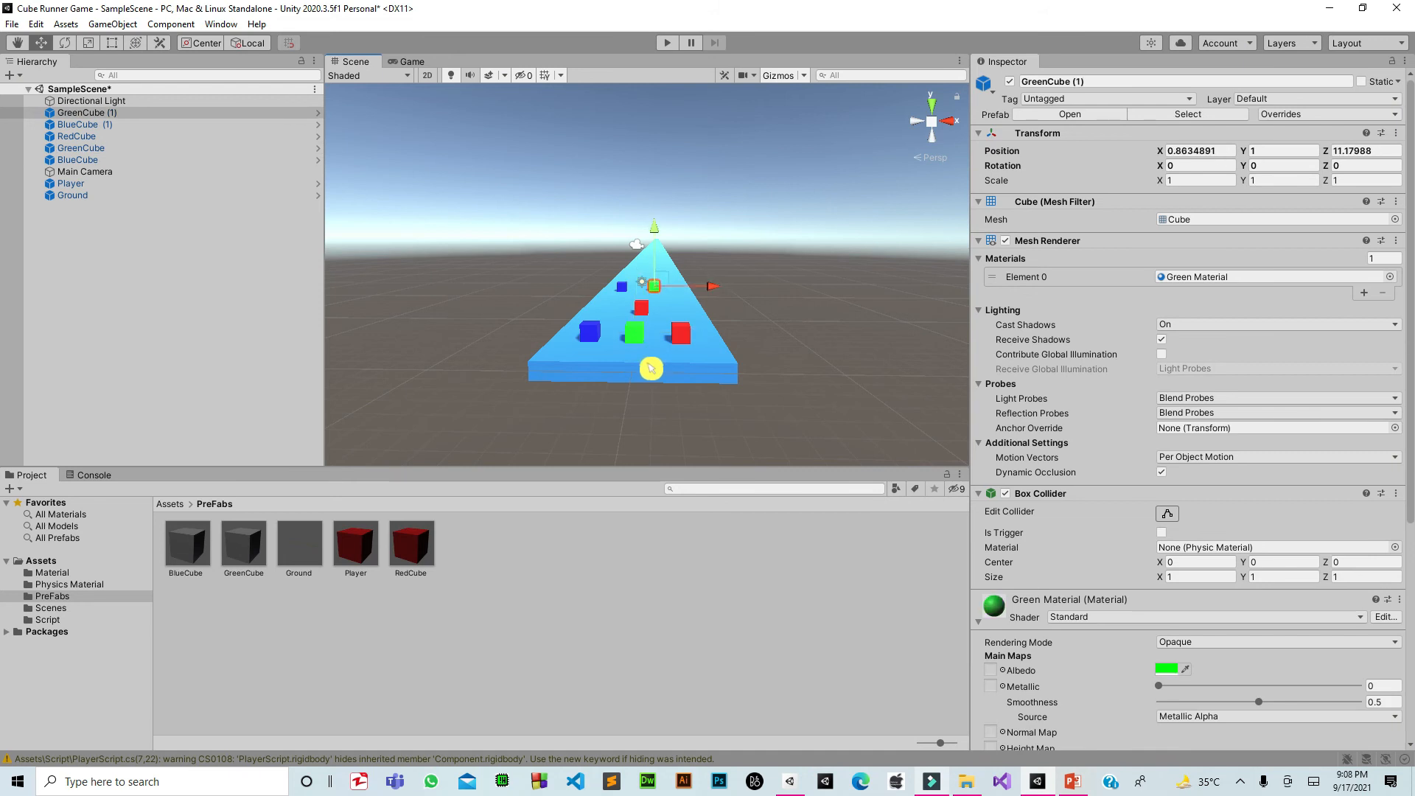
{"action": "key", "text": "ctrl+z"}
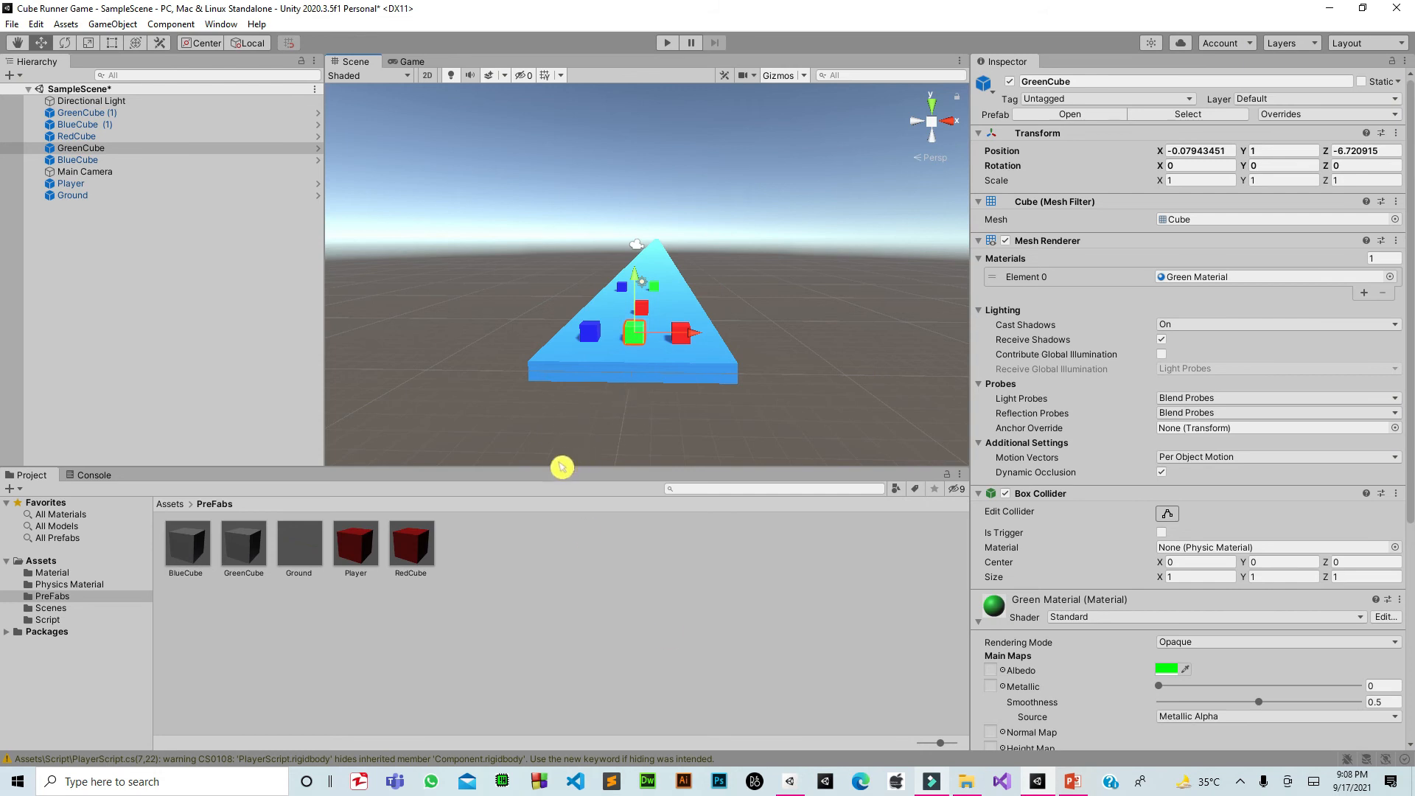
{"action": "left_click", "coordinate": [524, 592]}
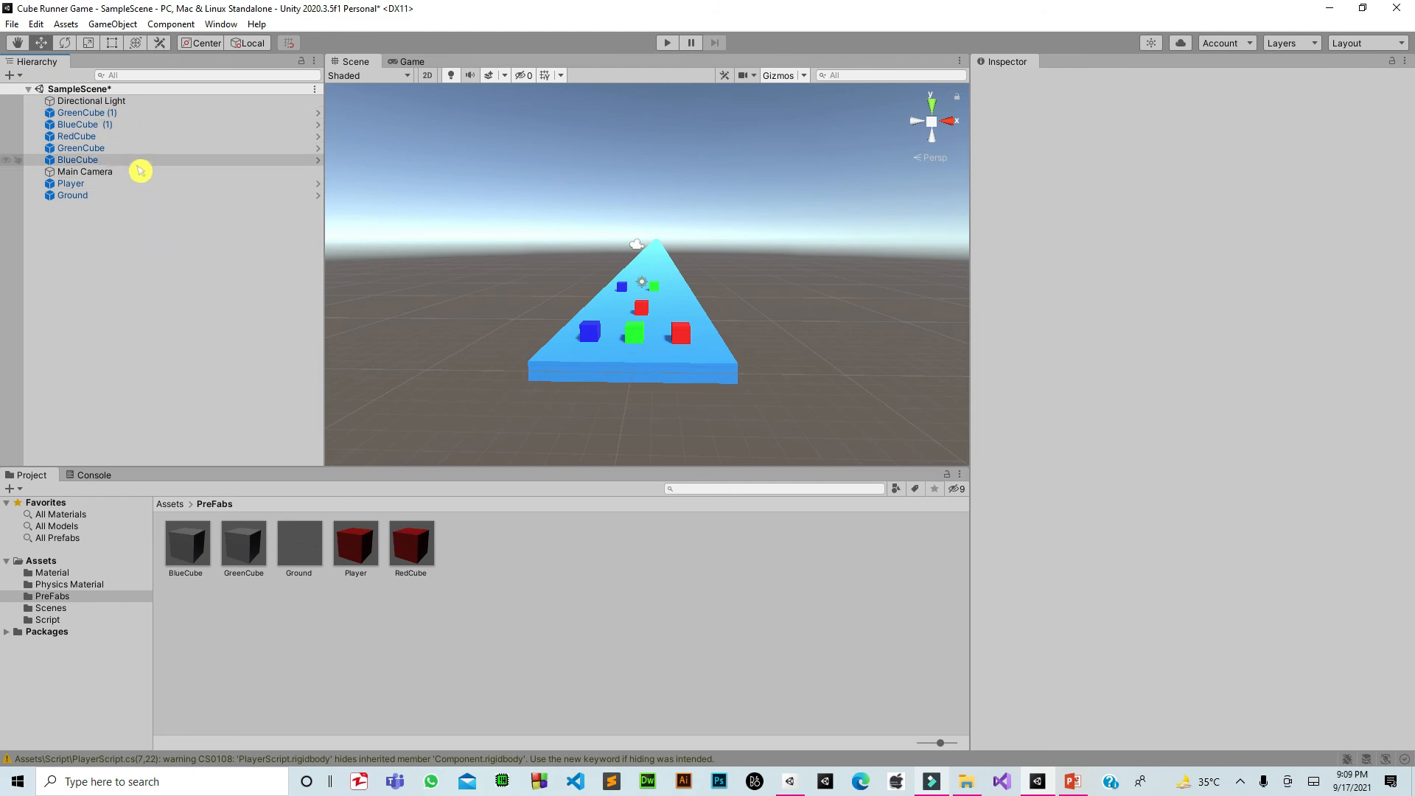
Delete all BlueCube, GreenCube and RedCube instances from the scene, keeping the Player and Ground objects.
{"action": "left_click", "coordinate": [134, 115]}
{"action": "key", "text": "Delete"}
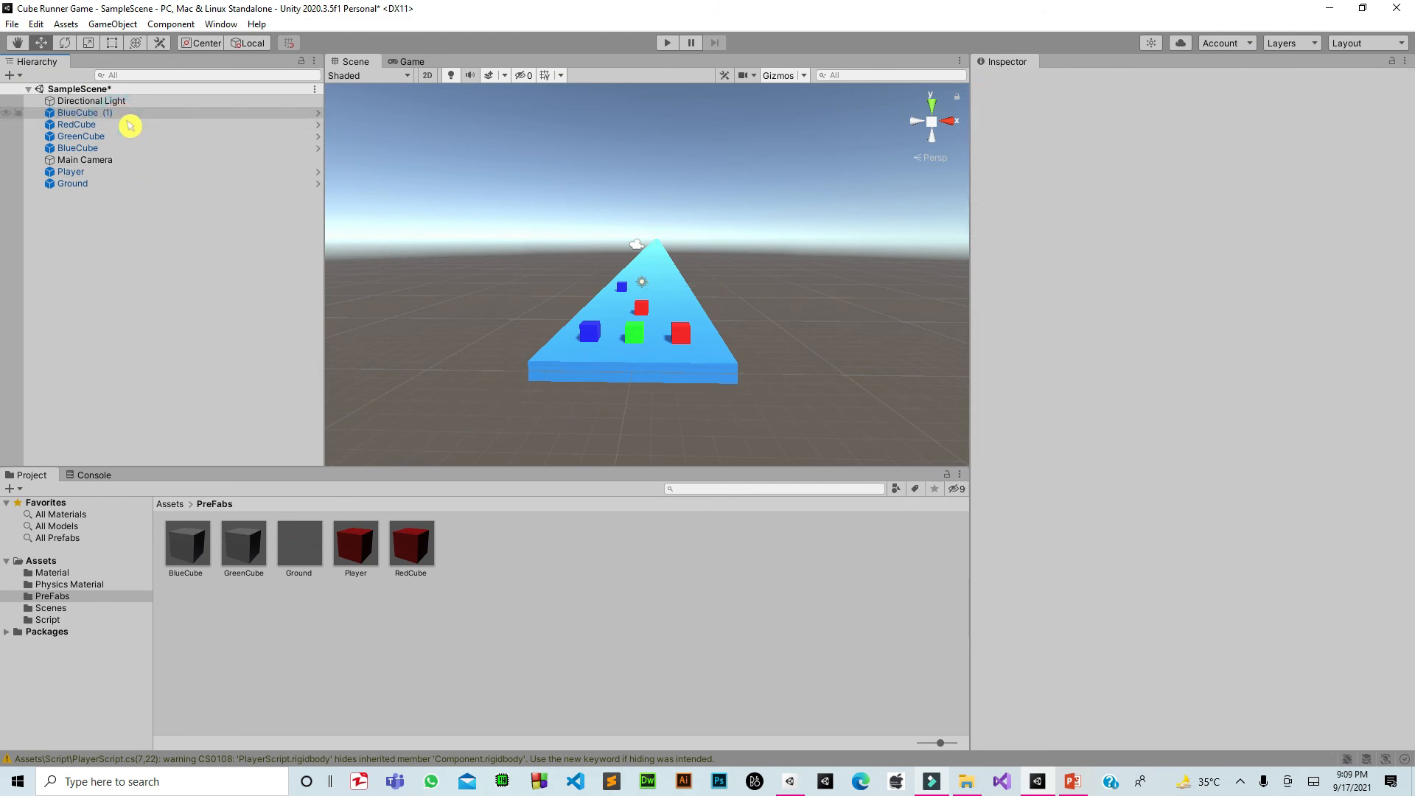
{"action": "left_click", "coordinate": [128, 117]}
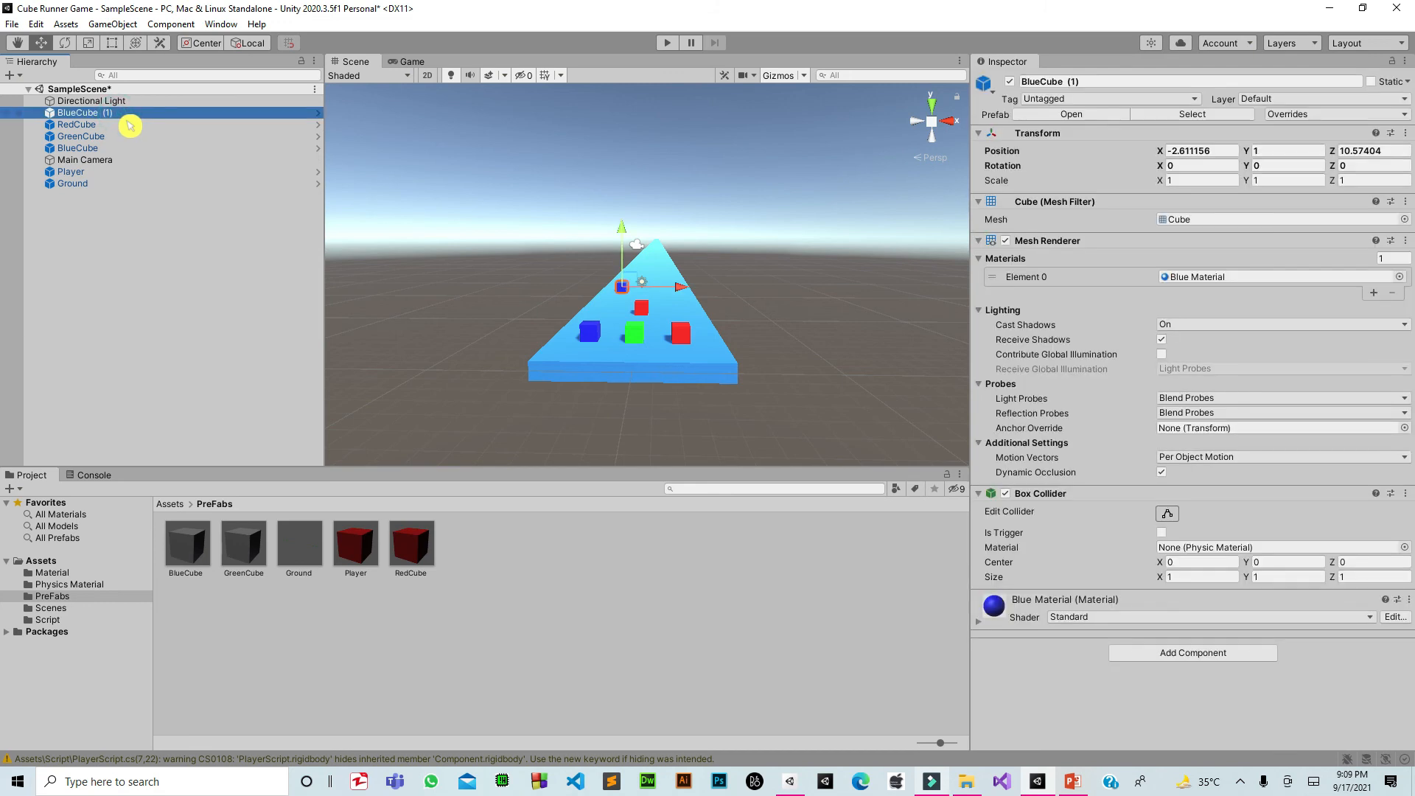
{"action": "key", "text": "Delete"}
{"action": "left_click", "coordinate": [128, 116]}
{"action": "key", "text": "Delete"}
{"action": "left_click", "coordinate": [128, 116]}
{"action": "key", "text": "Delete"}
{"action": "left_click", "coordinate": [128, 117]}
{"action": "key", "text": "Delete"}
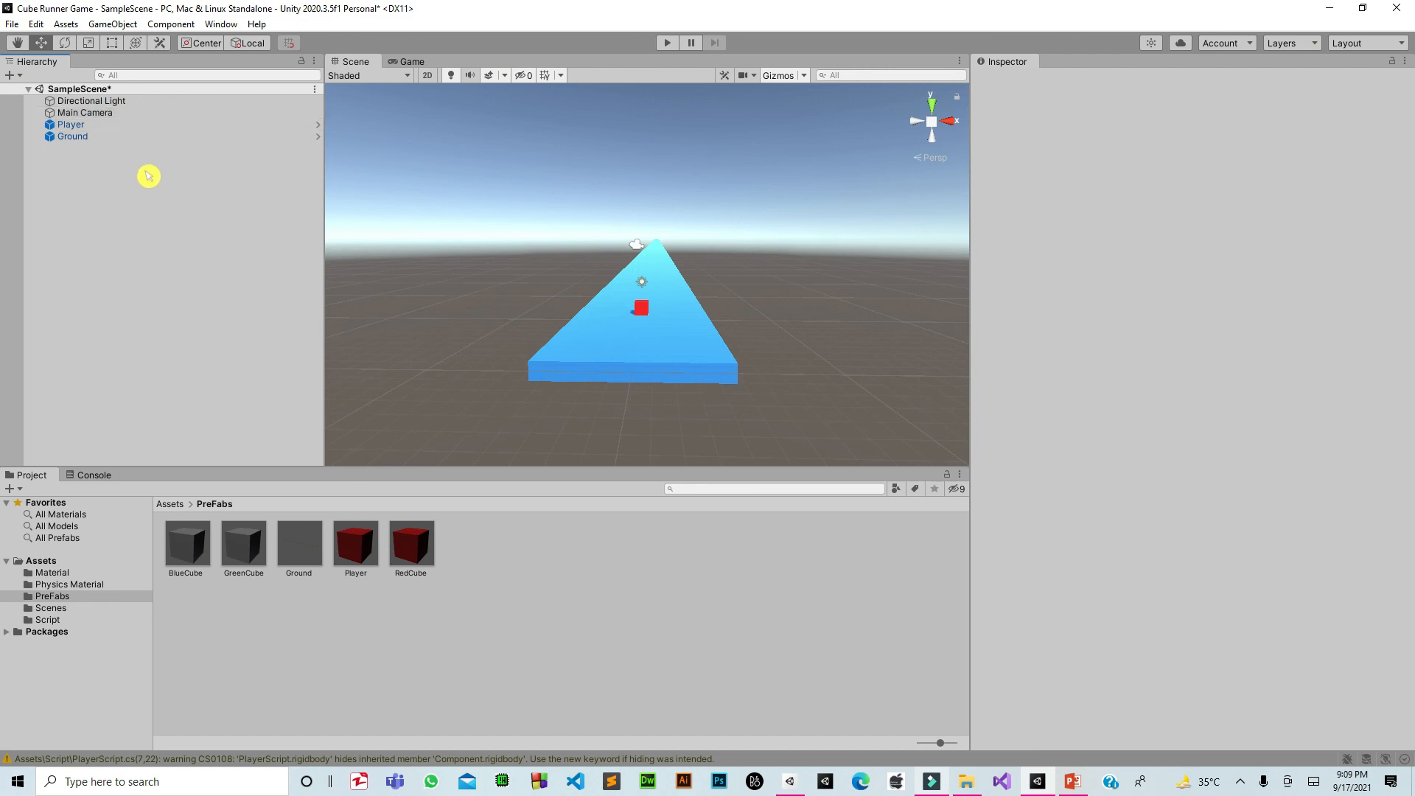
Add a new 3D cube to the scene.
{"action": "left_click", "coordinate": [151, 194]}
{"action": "right_click", "coordinate": [164, 264]}
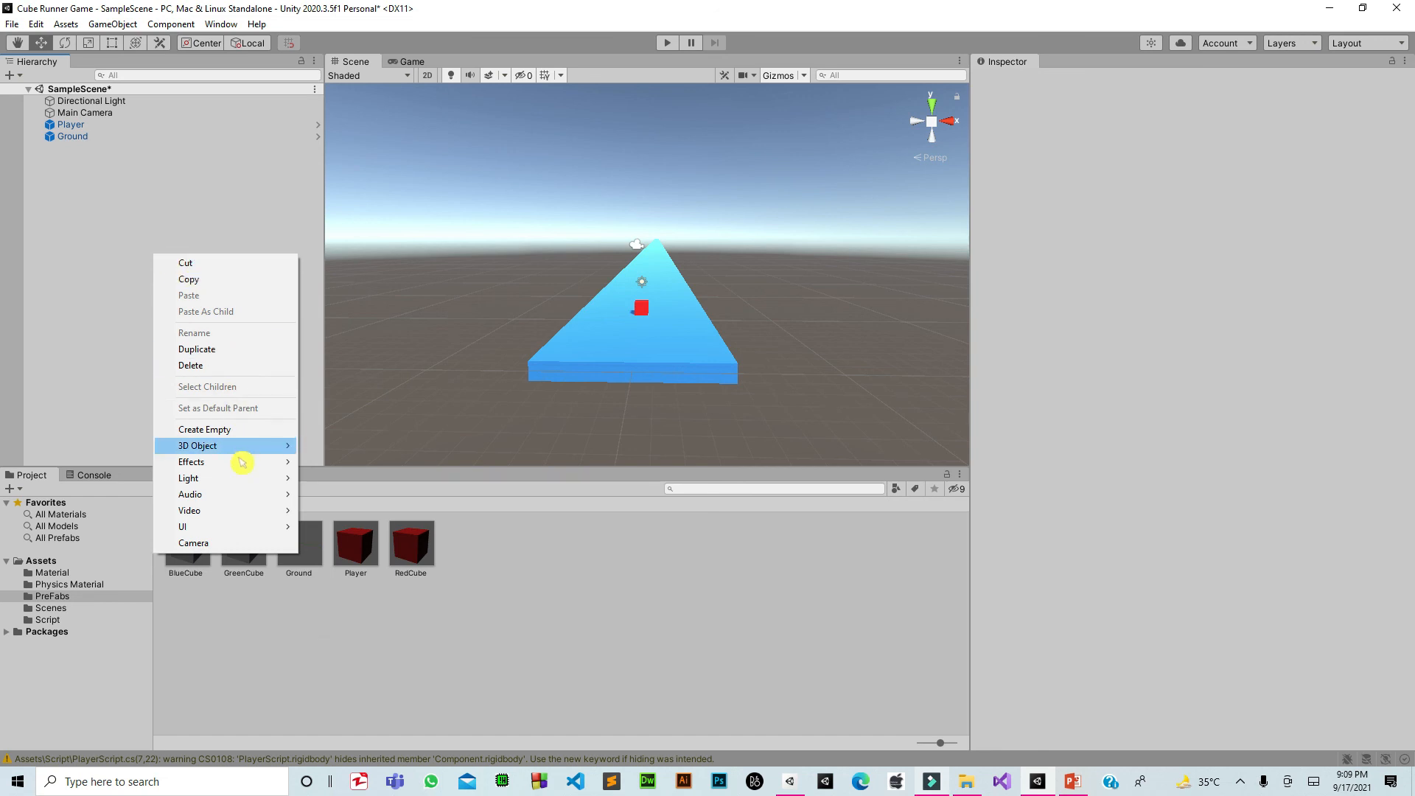
{"action": "mouse_move", "coordinate": [243, 451]}
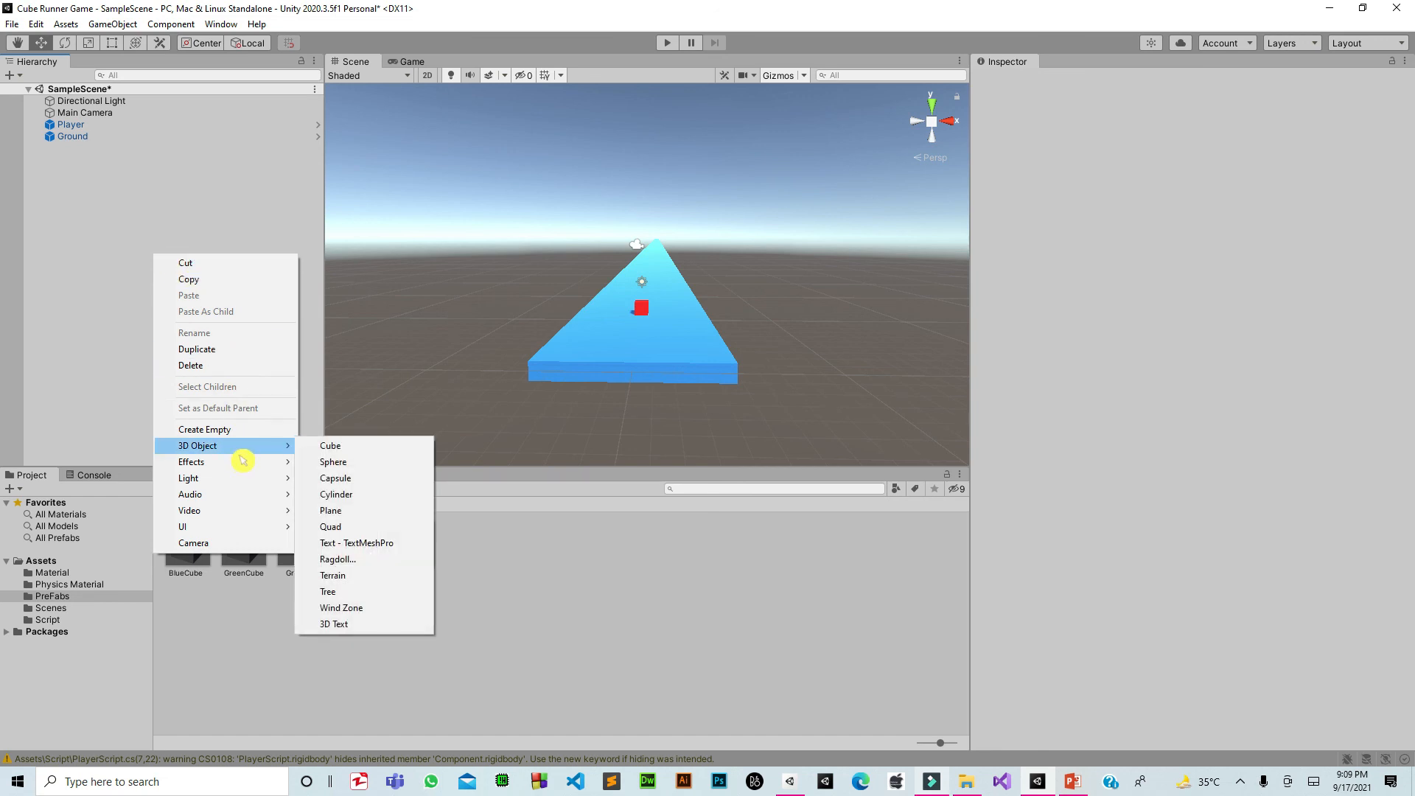
{"action": "left_click", "coordinate": [369, 451]}
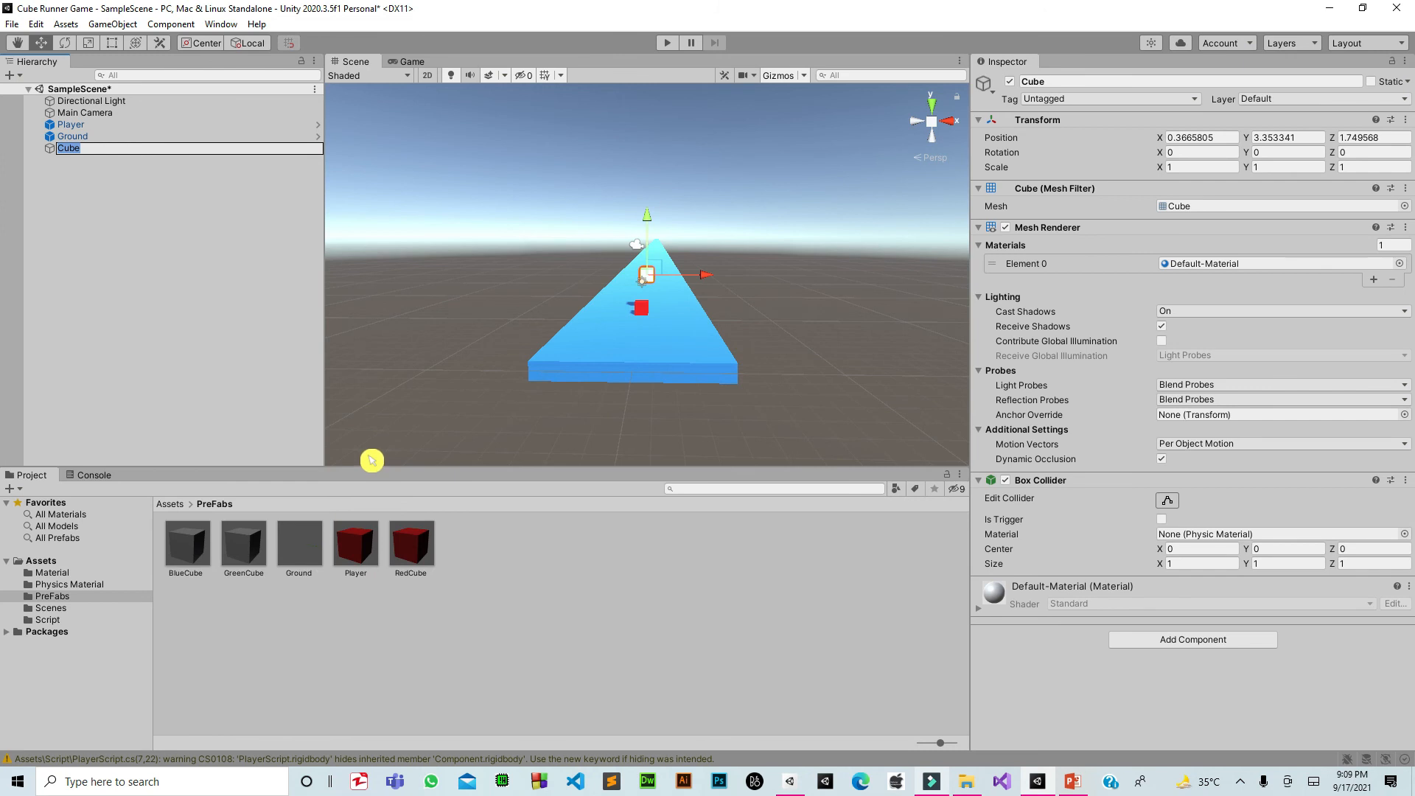
Reset the new cube's transform and set its Y position to 1.
{"action": "left_click", "coordinate": [1406, 112]}
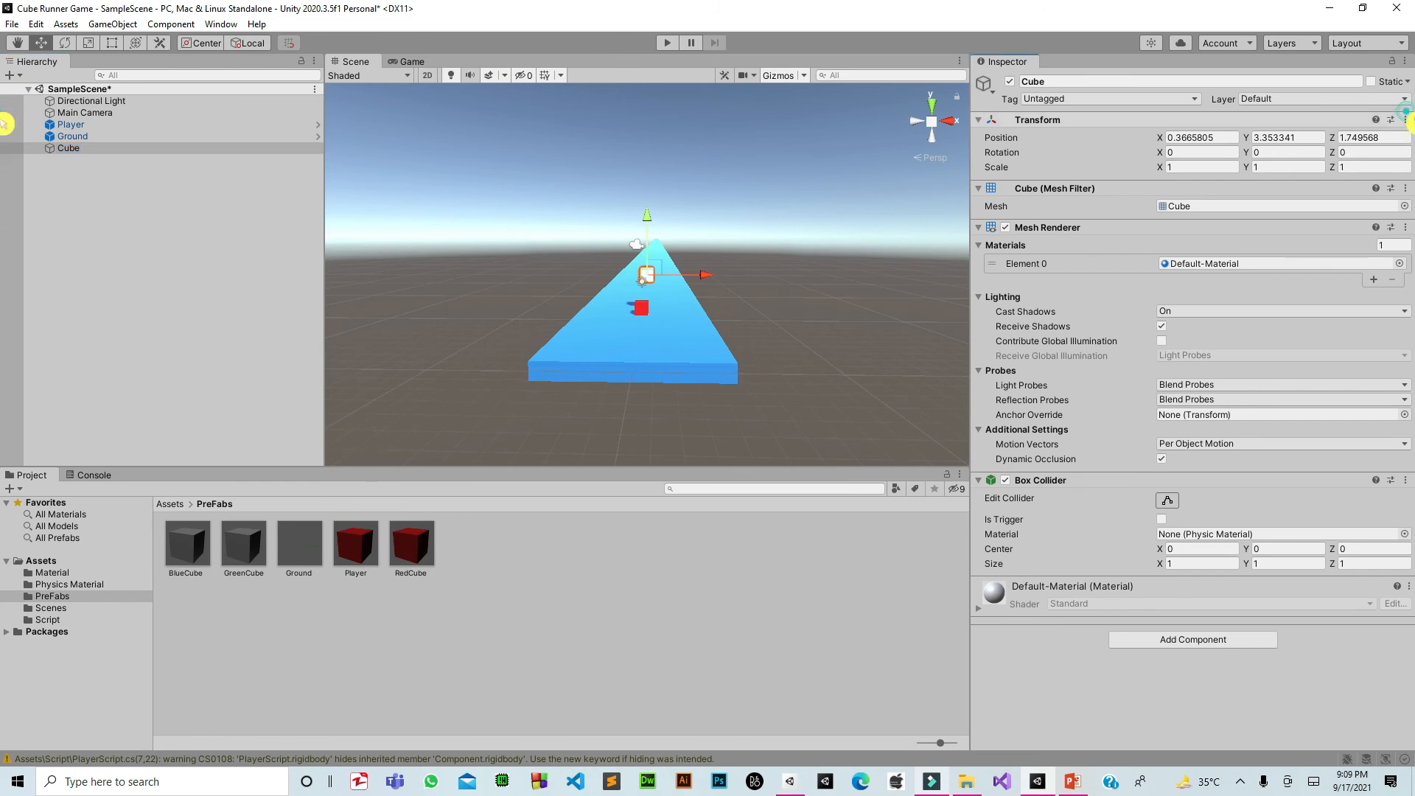
{"action": "left_click", "coordinate": [1406, 119]}
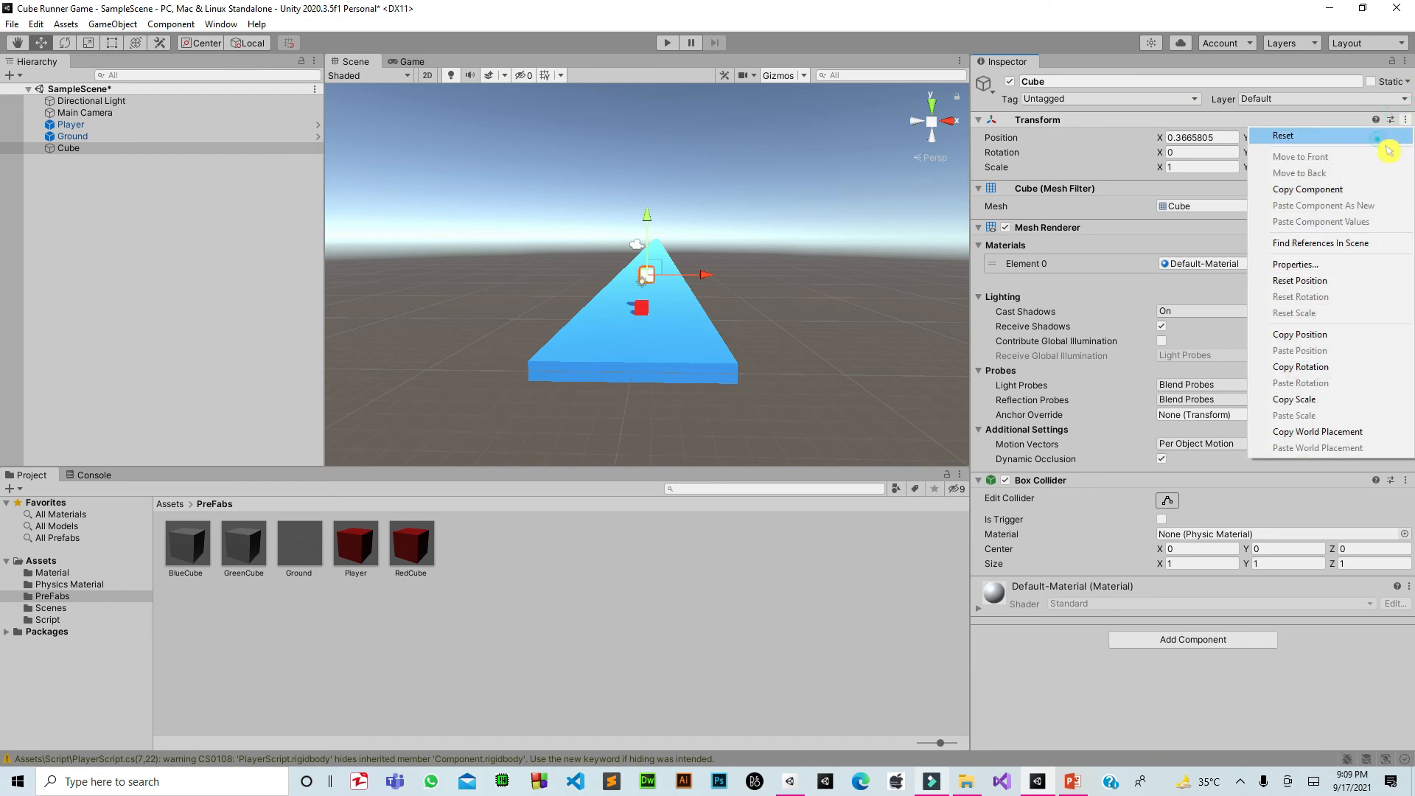
{"action": "left_click", "coordinate": [1378, 138]}
{"action": "left_click", "coordinate": [1297, 138]}
{"action": "type", "text": "1"}
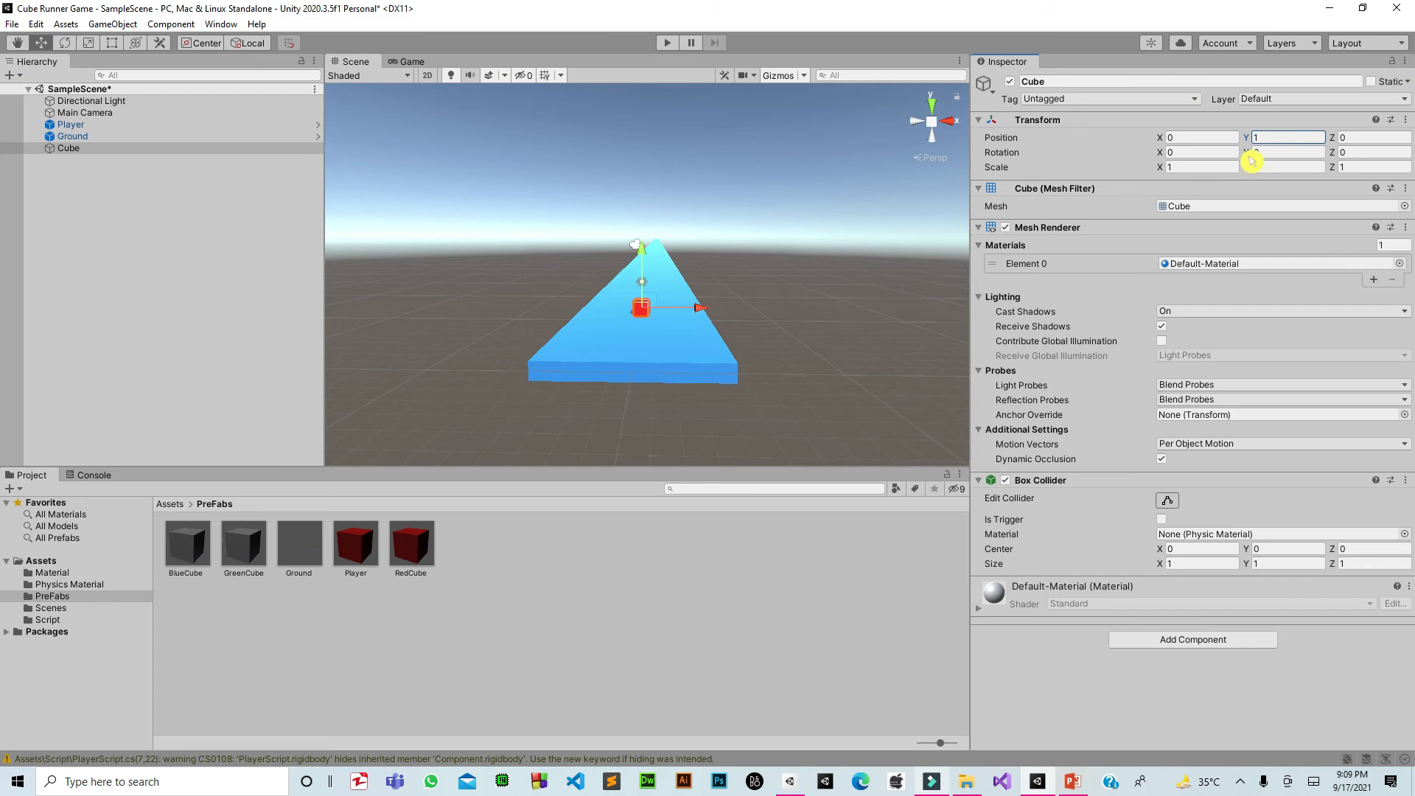
Move the cube along the ground to about X 3.3 and Z -6.65, in front of the Player.
{"action": "left_click_drag", "start_coordinate": [705, 307], "coordinate": [751, 347]}
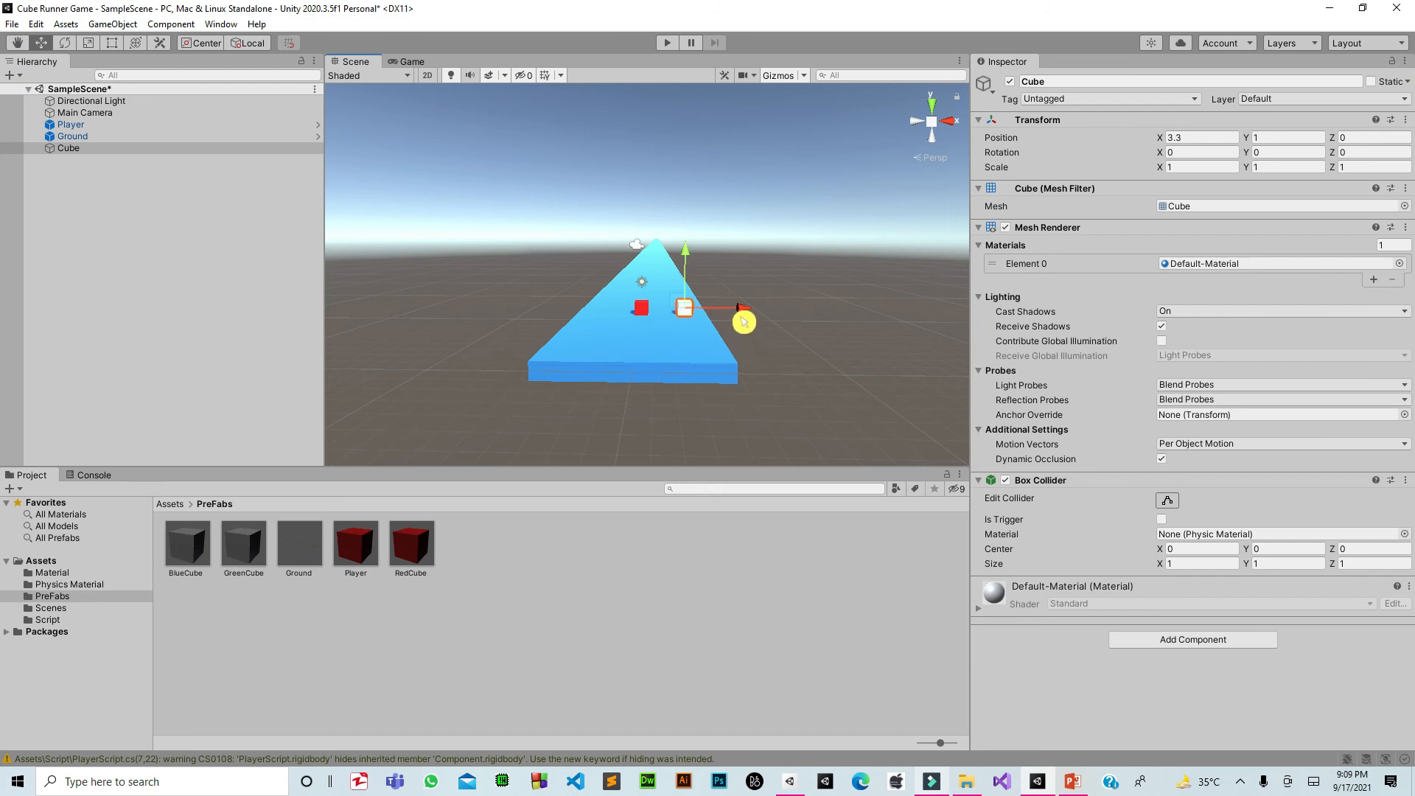
{"action": "left_click_drag", "start_coordinate": [858, 391], "coordinate": [718, 369], "text": "alt"}
{"action": "left_click_drag", "start_coordinate": [691, 303], "coordinate": [646, 328]}
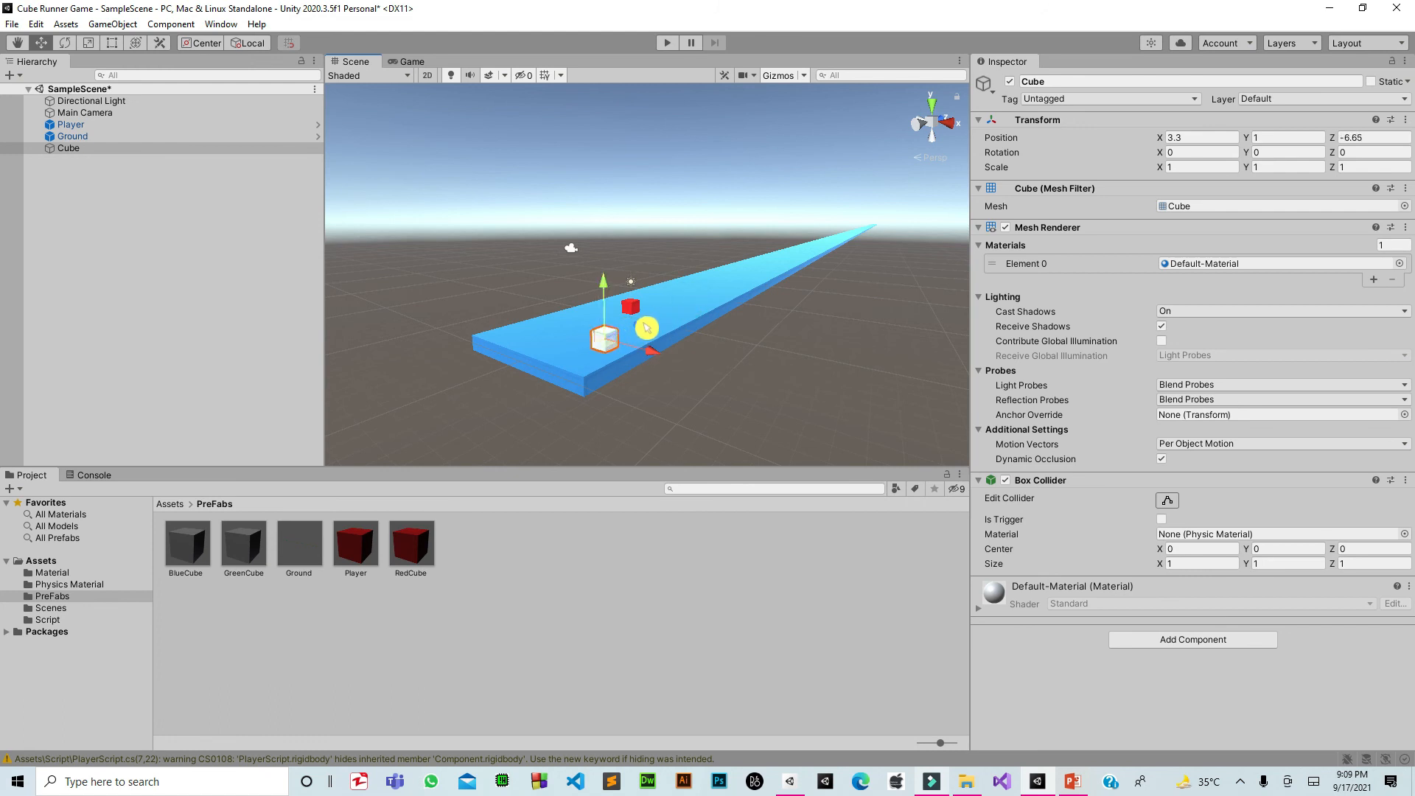
Set the cube's X scale to 3.5 and move it inward to about X 1.08.
{"action": "left_click", "coordinate": [1177, 167]}
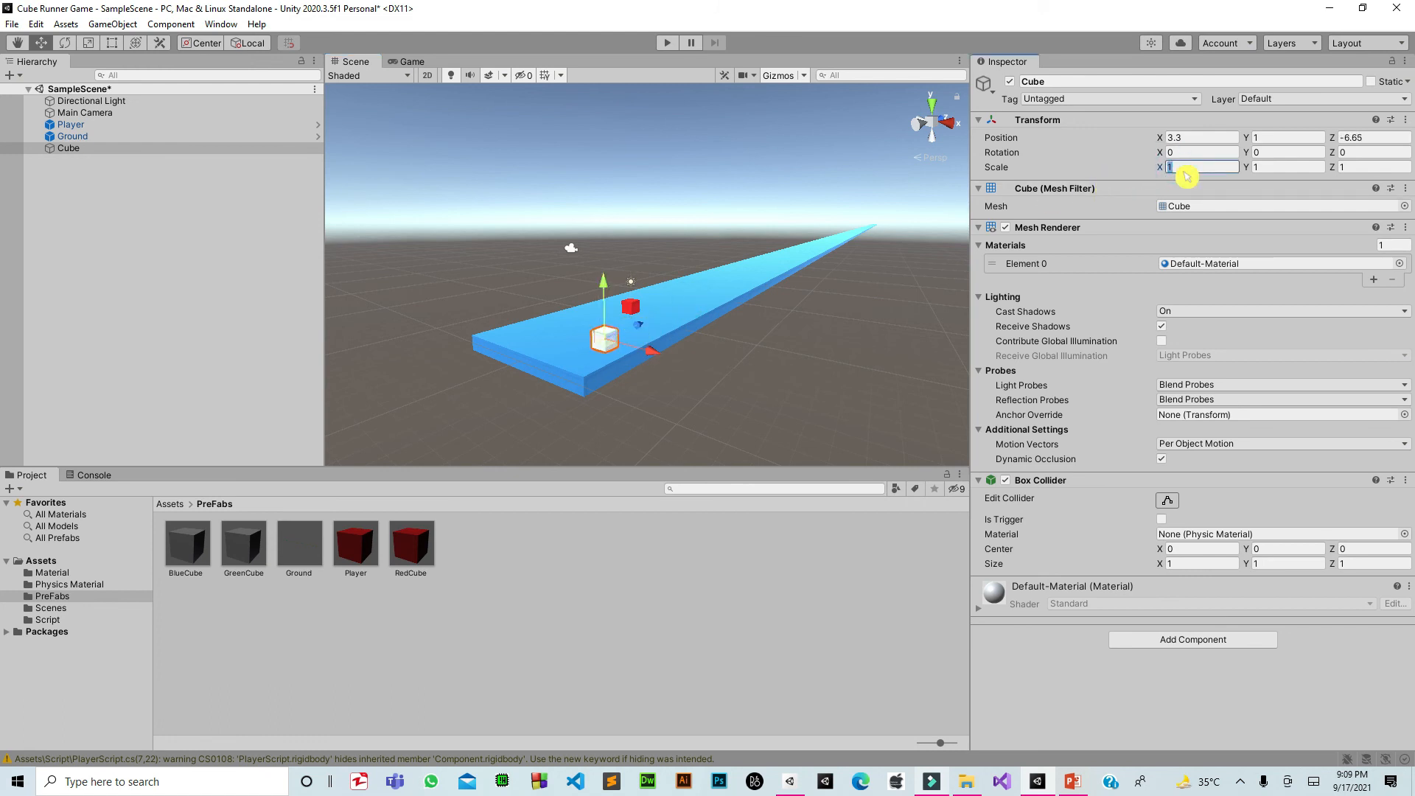
{"action": "type", "text": "3.5"}
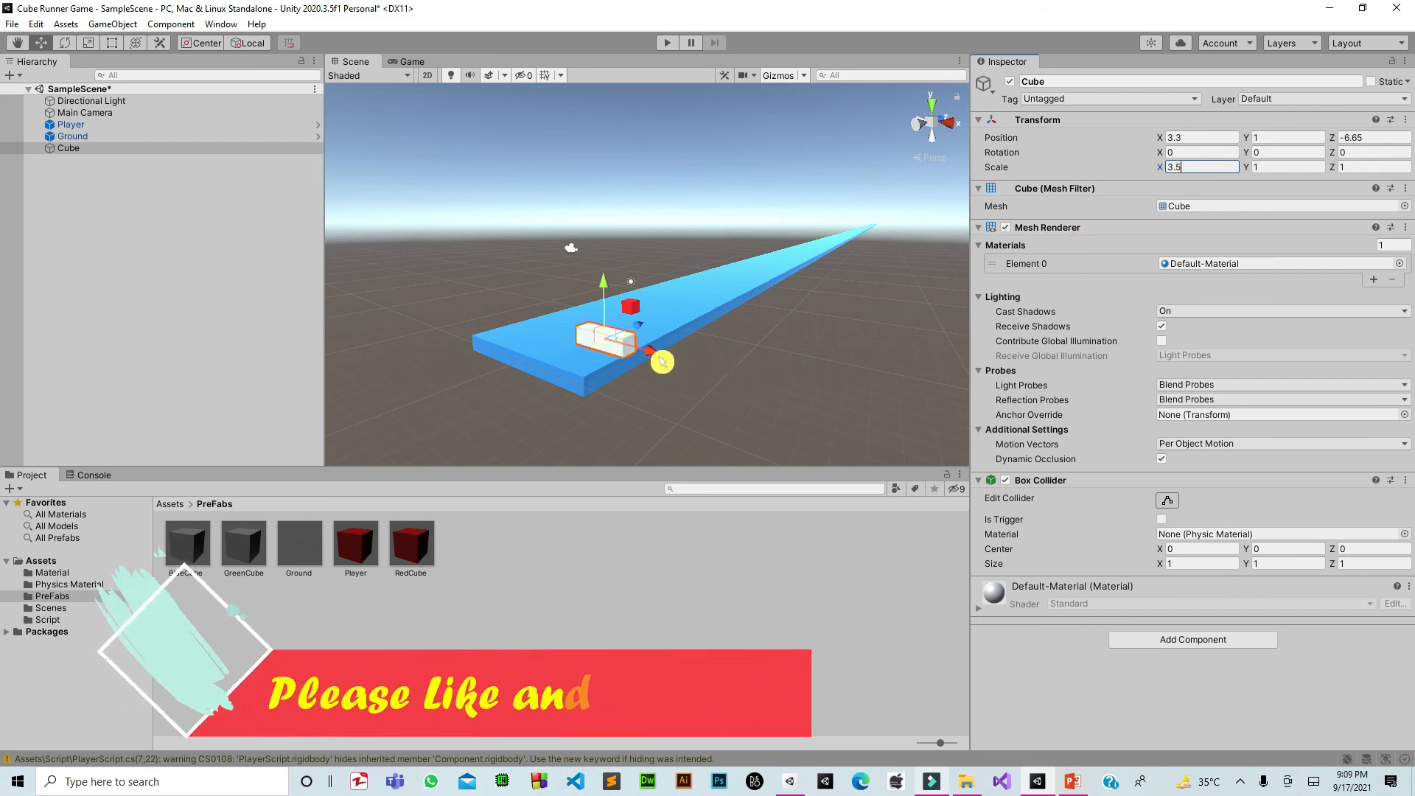
{"action": "left_click_drag", "start_coordinate": [658, 357], "coordinate": [625, 346]}
Rename the cube Obstacle and shift it to about X 0.59.
{"action": "left_click", "coordinate": [1074, 82]}
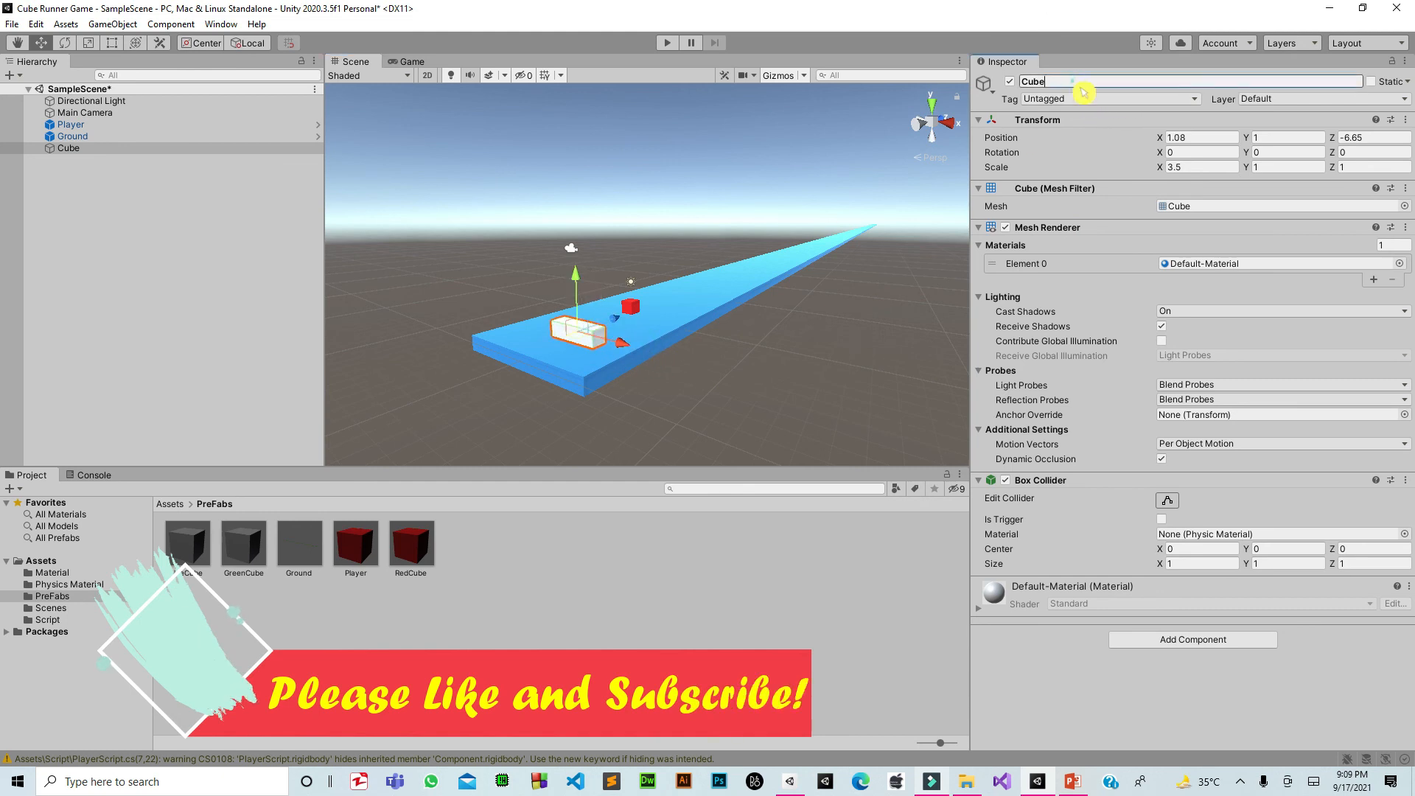
{"action": "type", "text": "Obs"}
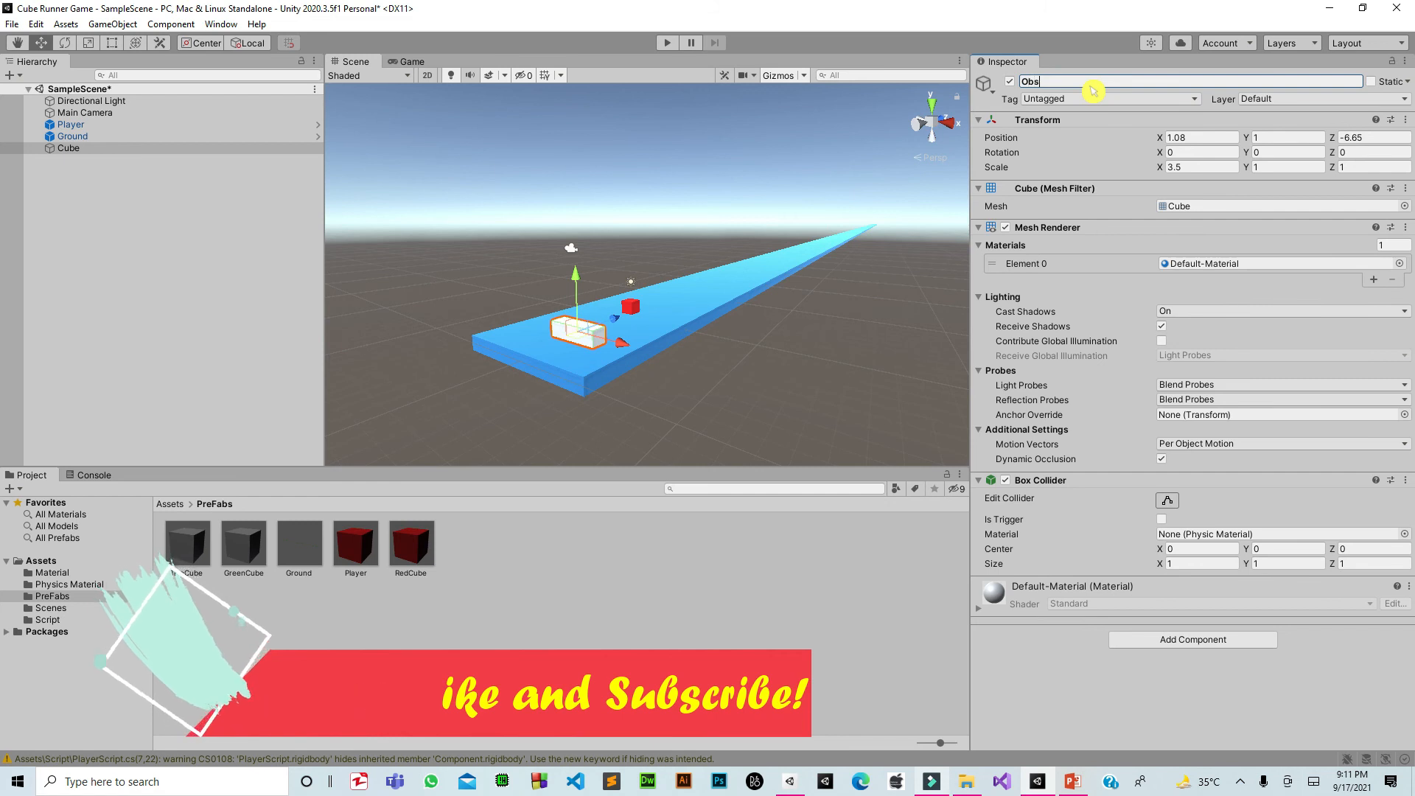
{"action": "type", "text": "tacle"}
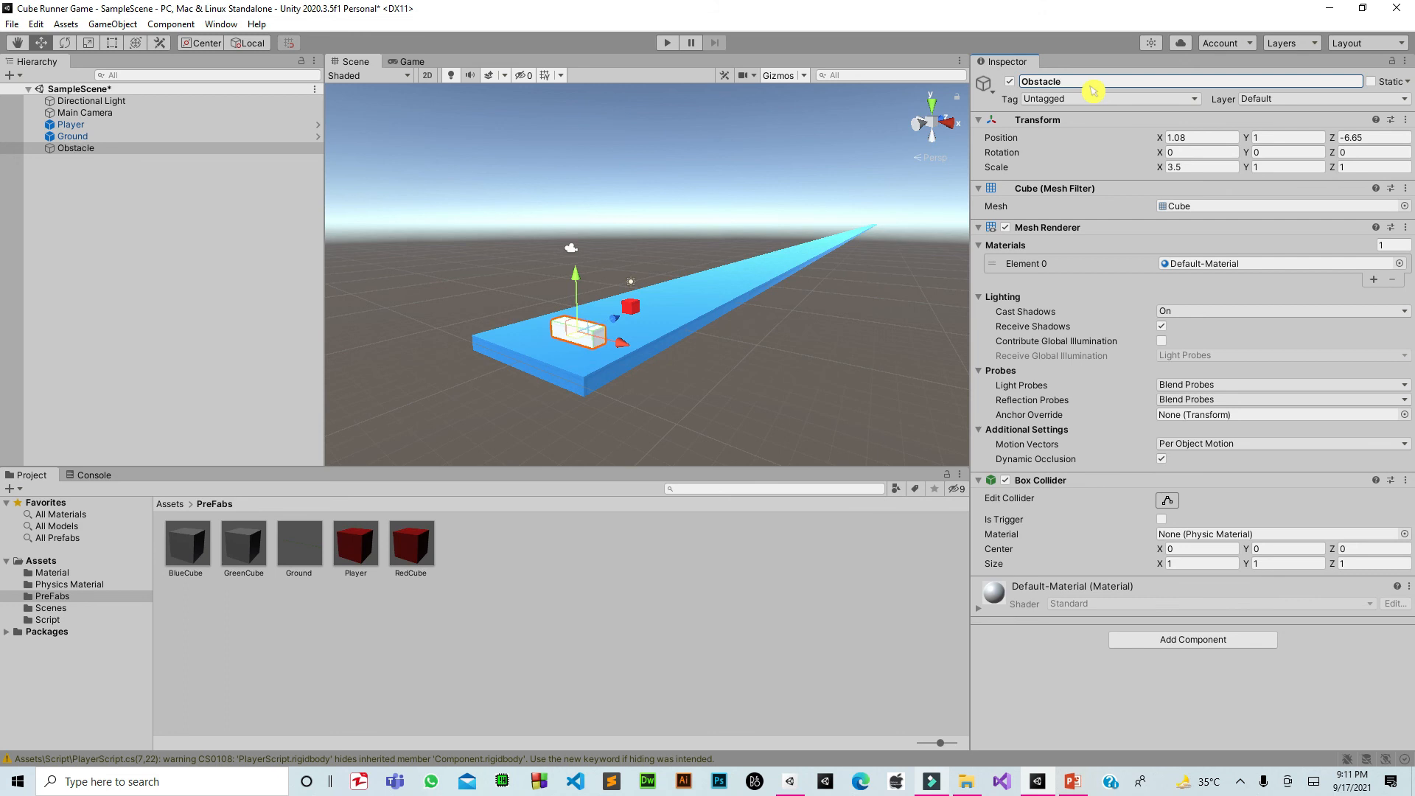
{"action": "left_click_drag", "start_coordinate": [631, 357], "coordinate": [626, 355]}
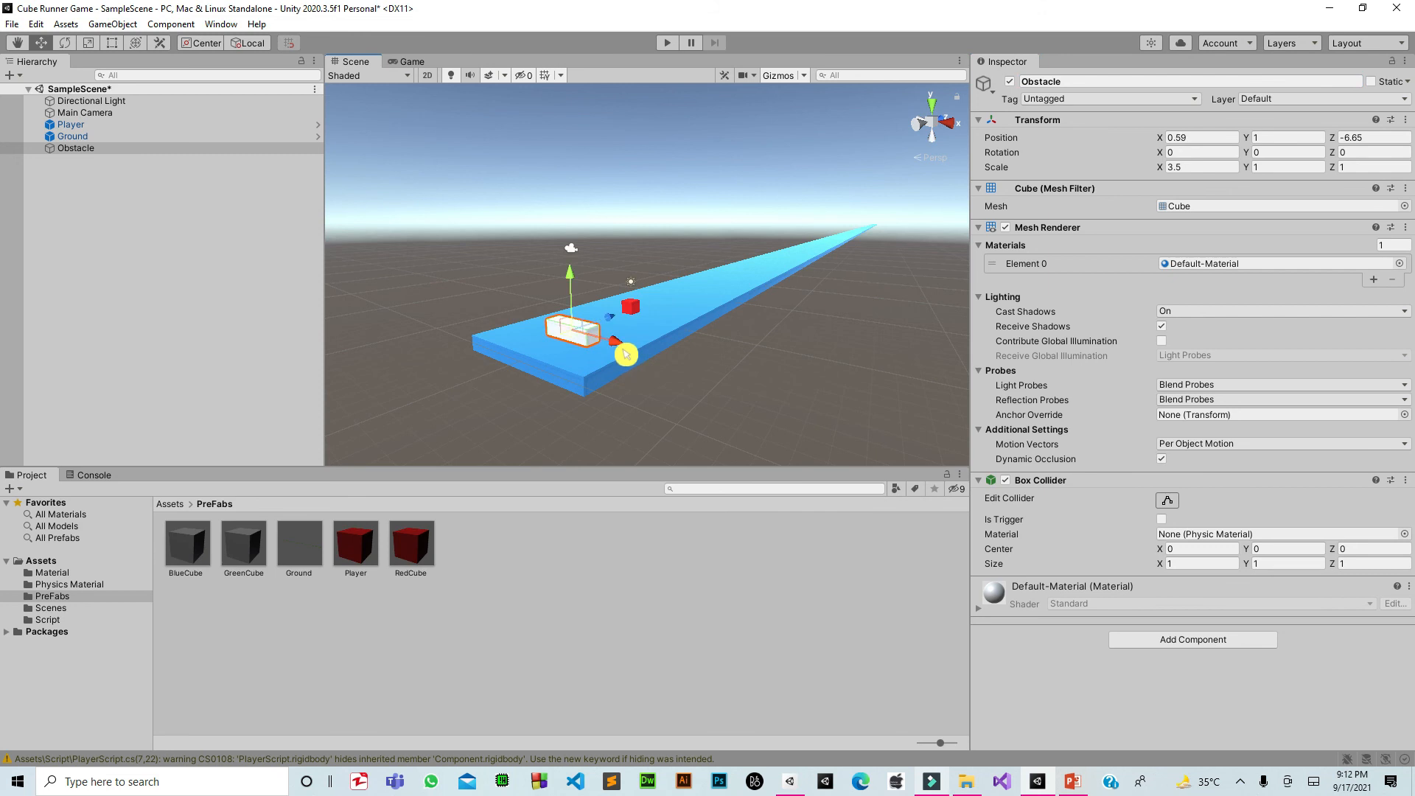
Apply the Green Material from the Material folder to the Obstacle and clear the selection.
{"action": "left_click_drag", "start_coordinate": [469, 399], "coordinate": [621, 388], "text": "alt"}
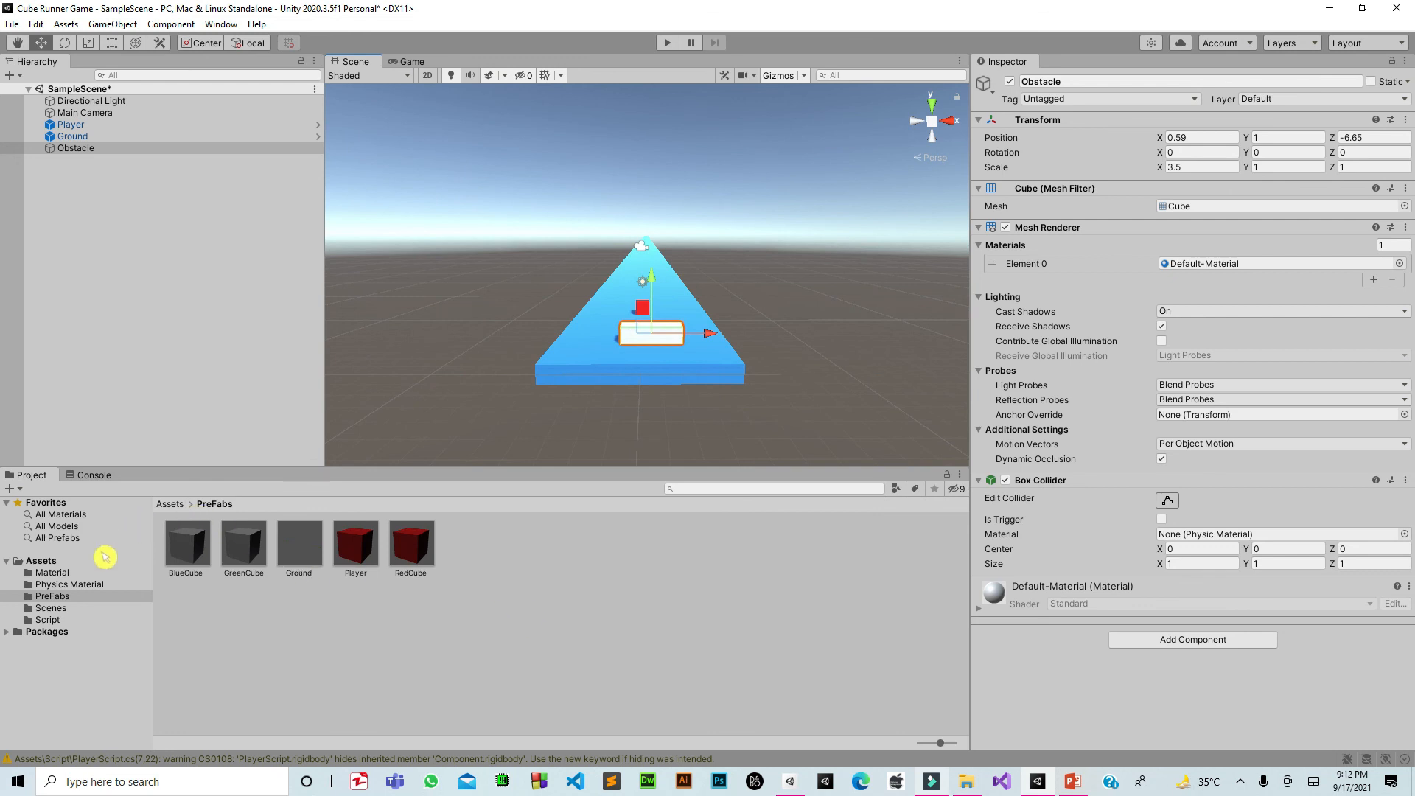
{"action": "left_click", "coordinate": [66, 575]}
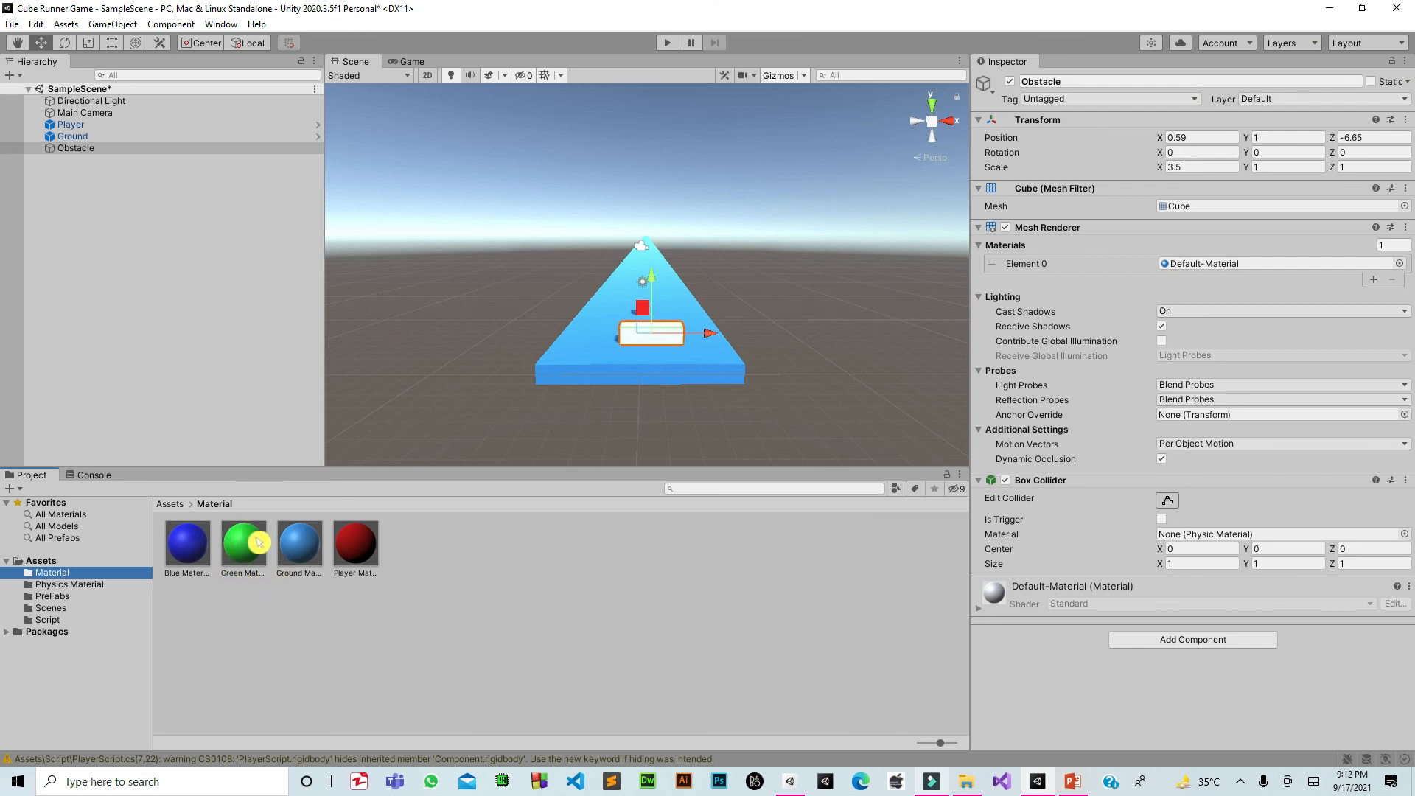
{"action": "left_click_drag", "start_coordinate": [258, 564], "coordinate": [651, 341]}
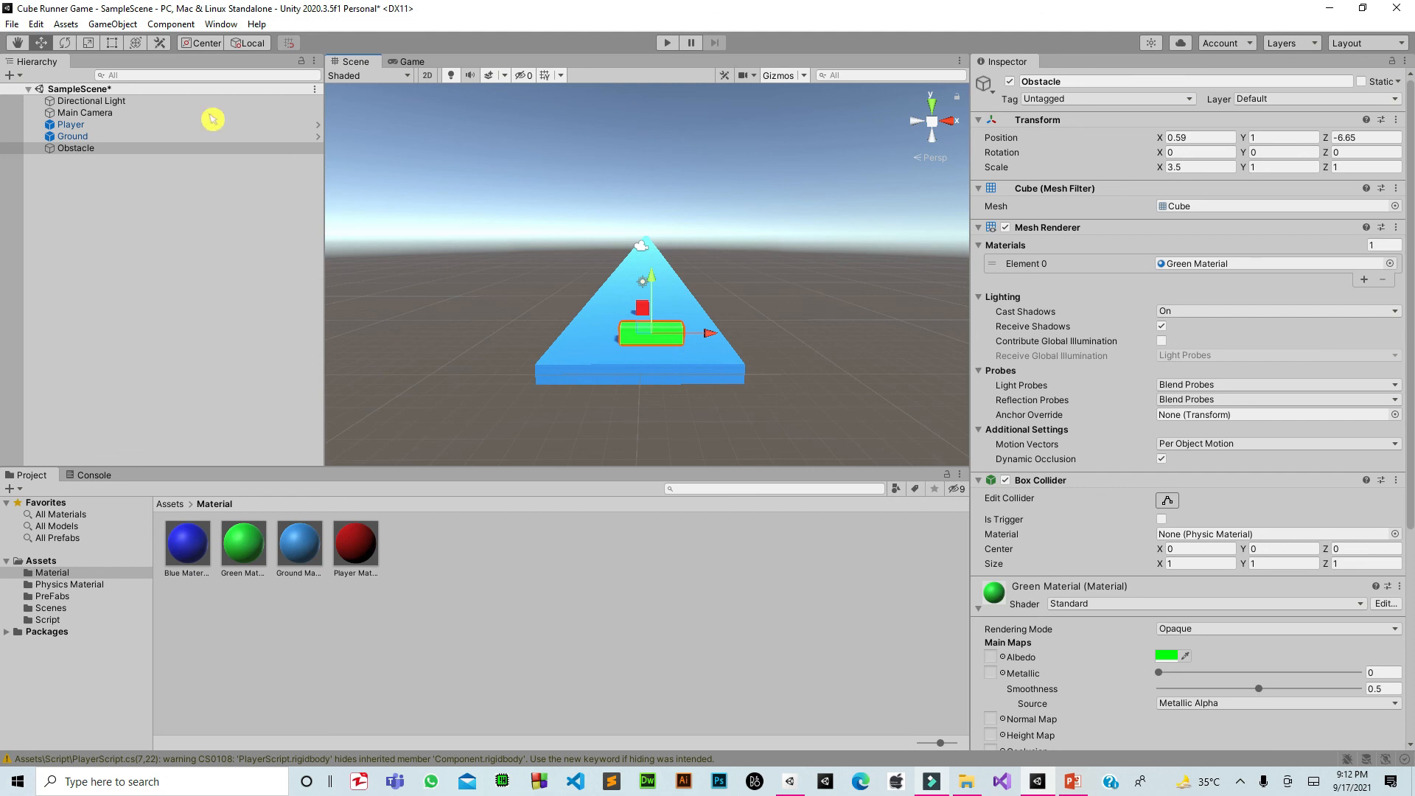
{"action": "left_click", "coordinate": [190, 156]}
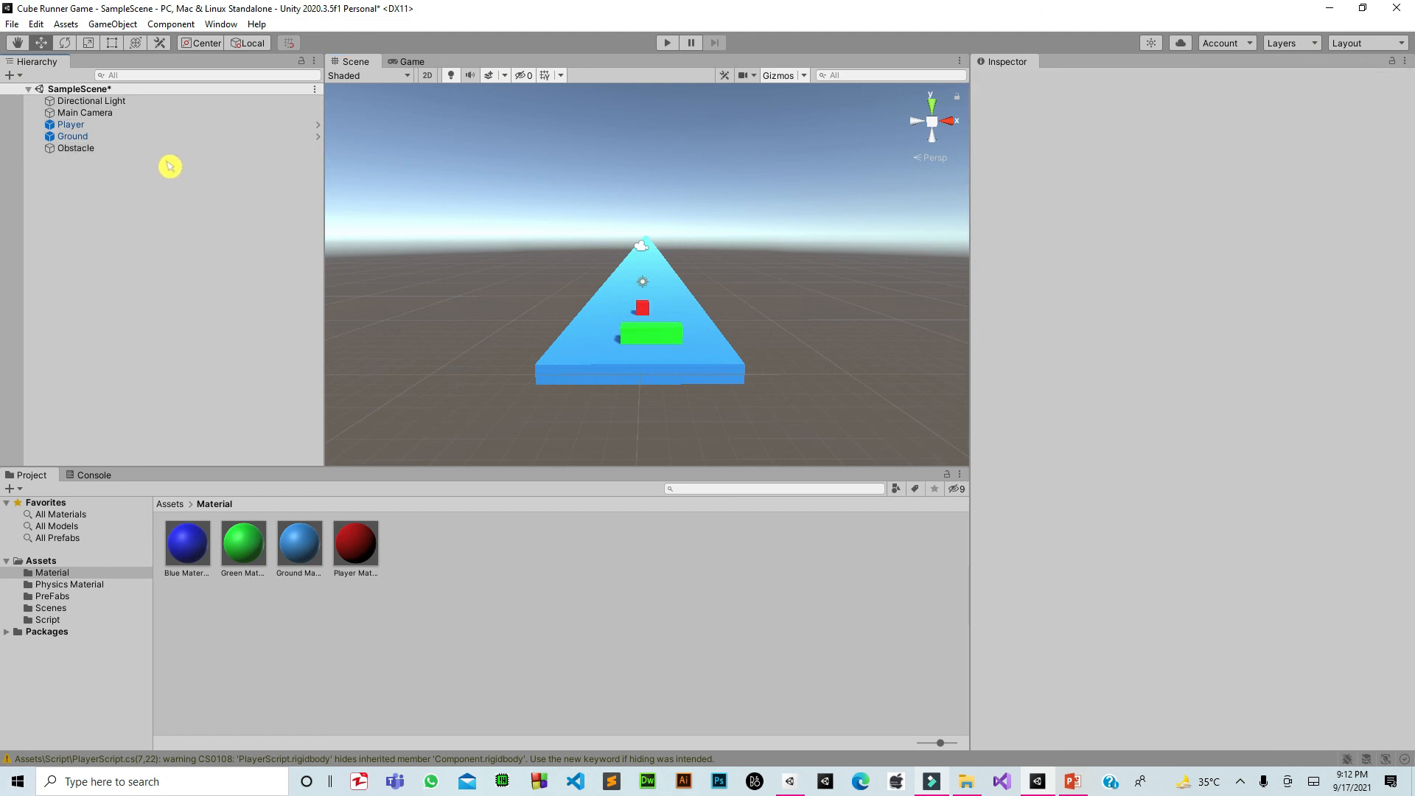
Duplicate the Obstacle and move the copy to about Z -8.83, near the front end of the ground.
{"action": "left_click", "coordinate": [102, 151]}
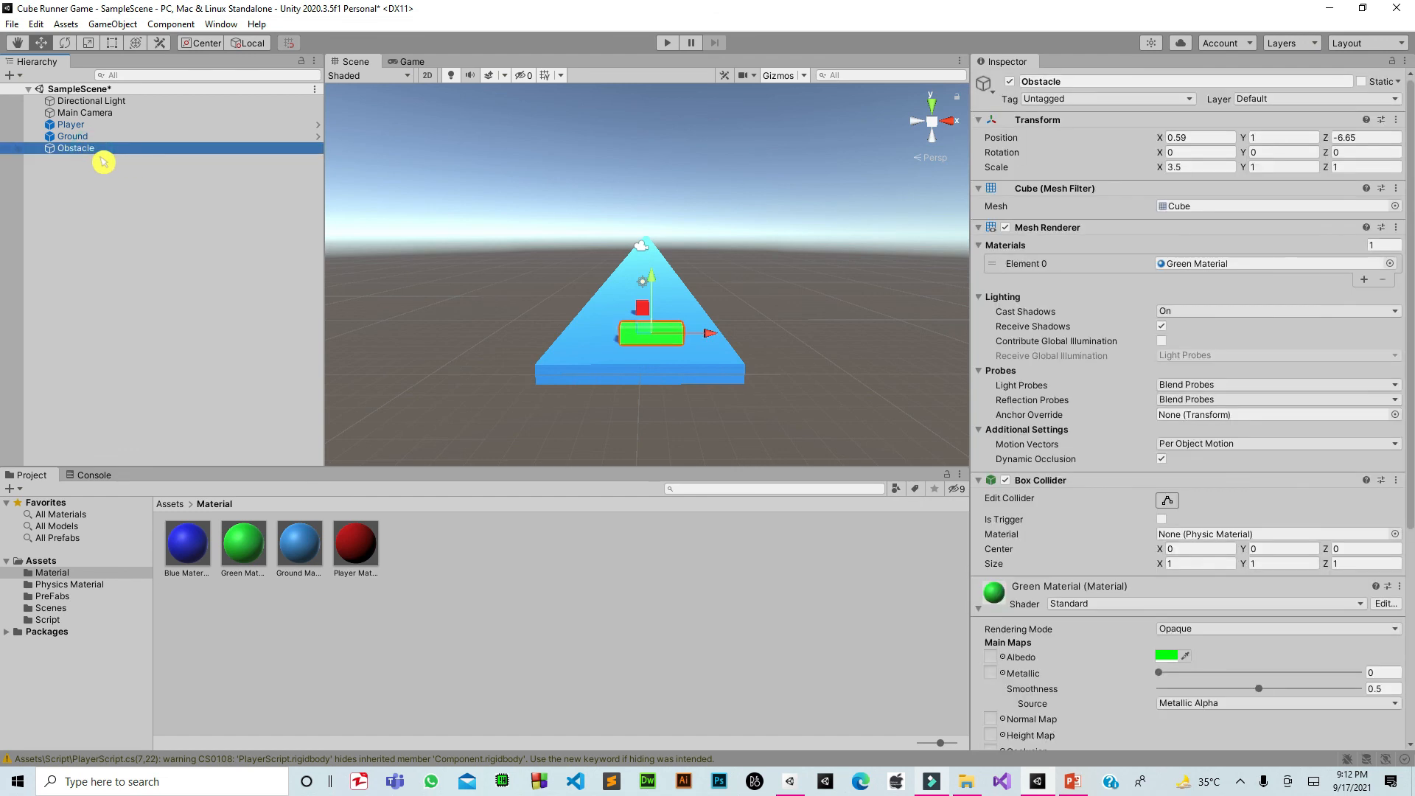
{"action": "key", "text": "ctrl+d"}
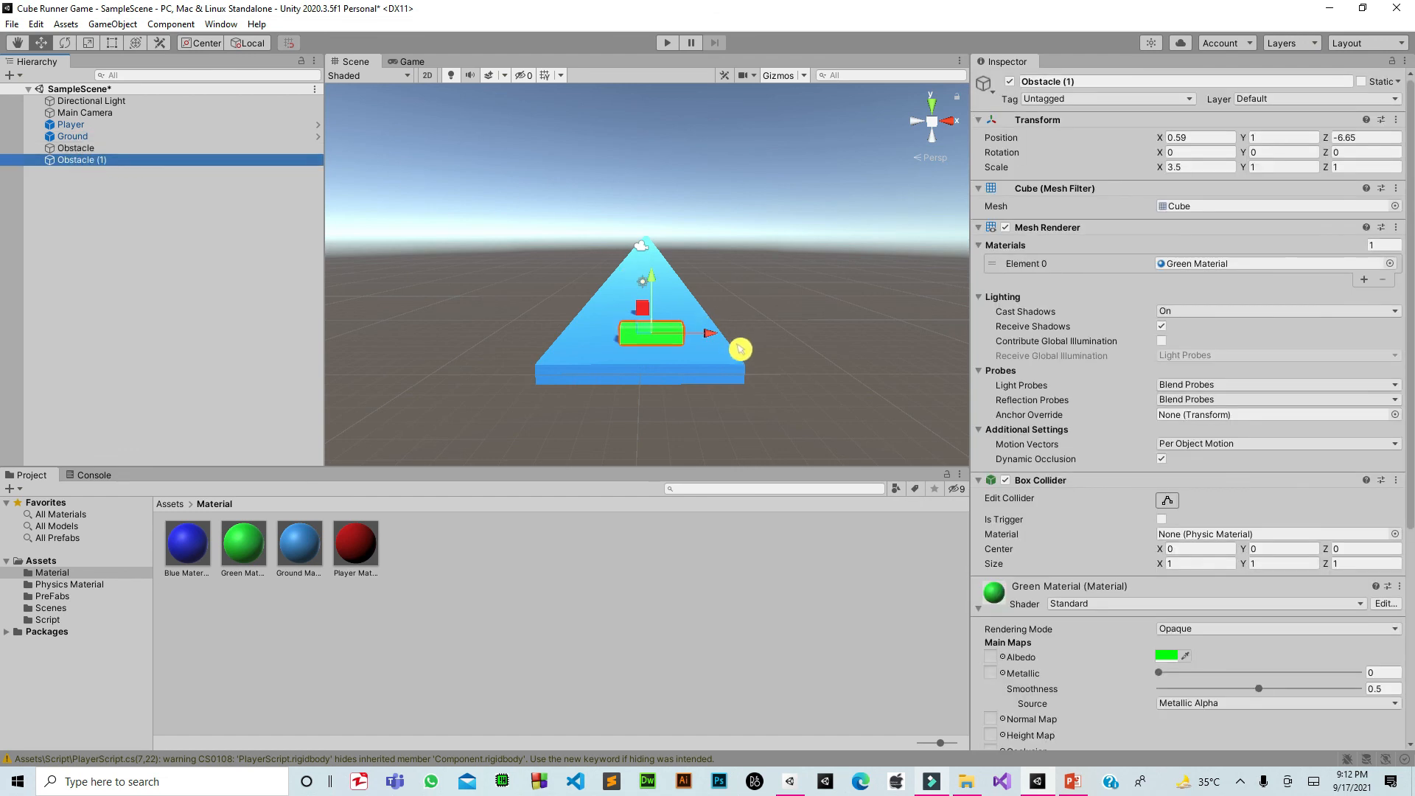
{"action": "left_click_drag", "start_coordinate": [721, 345], "coordinate": [724, 361]}
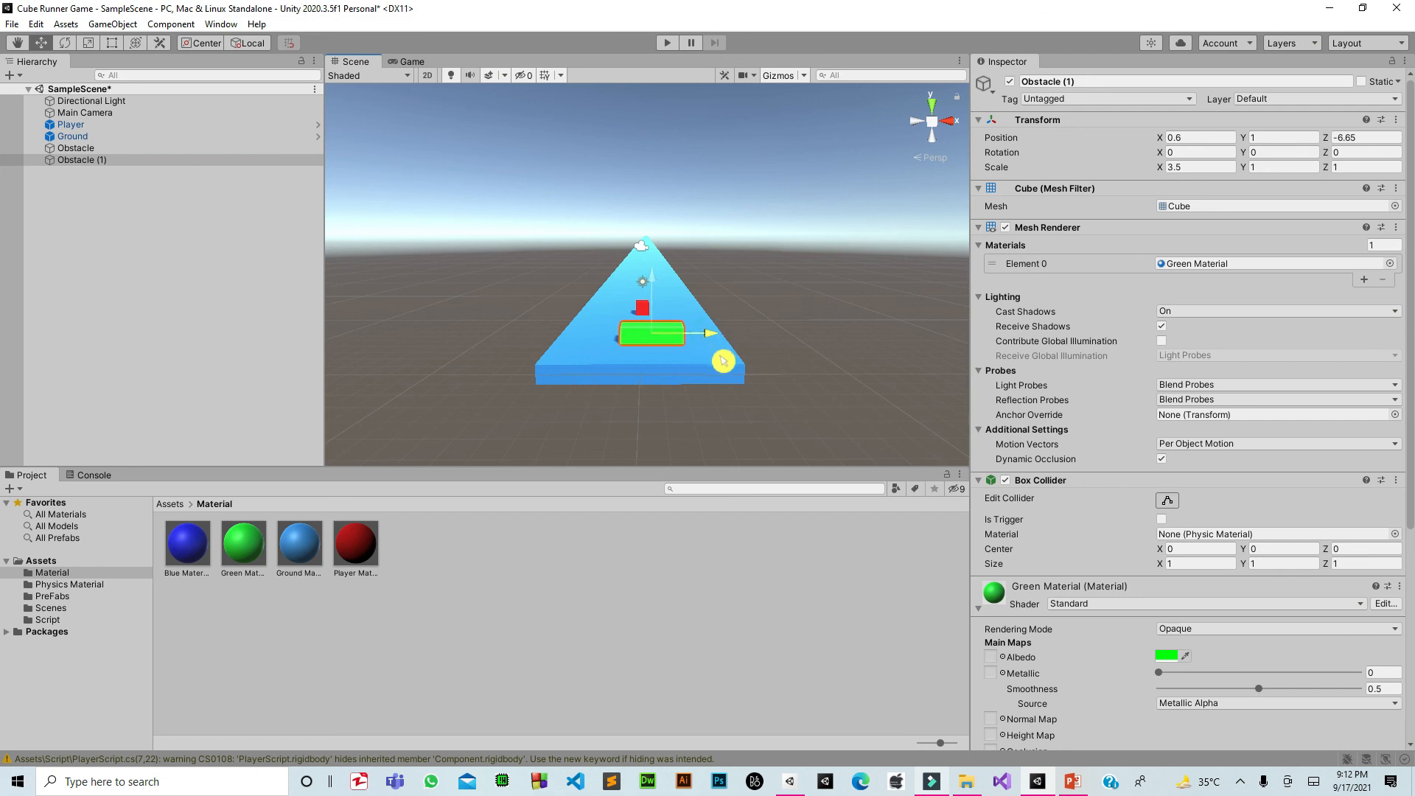
{"action": "left_click_drag", "start_coordinate": [872, 379], "coordinate": [648, 371], "text": "alt"}
{"action": "left_click_drag", "start_coordinate": [605, 317], "coordinate": [587, 337]}
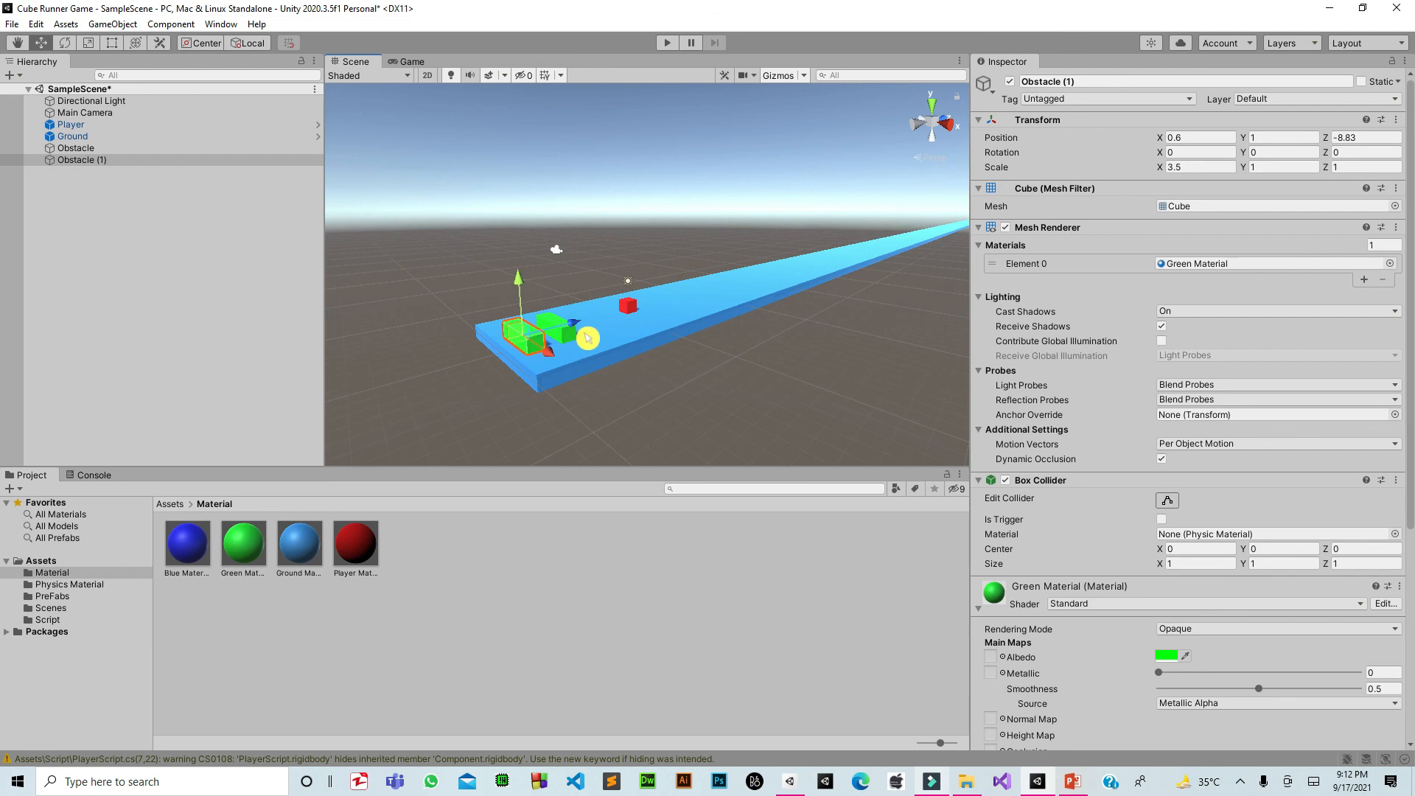
Set the duplicated obstacle's X scale to 7, adjust its X position to about 0.63 and rename it Big Obstacle.
{"action": "left_click", "coordinate": [1192, 166]}
{"action": "type", "text": "7"}
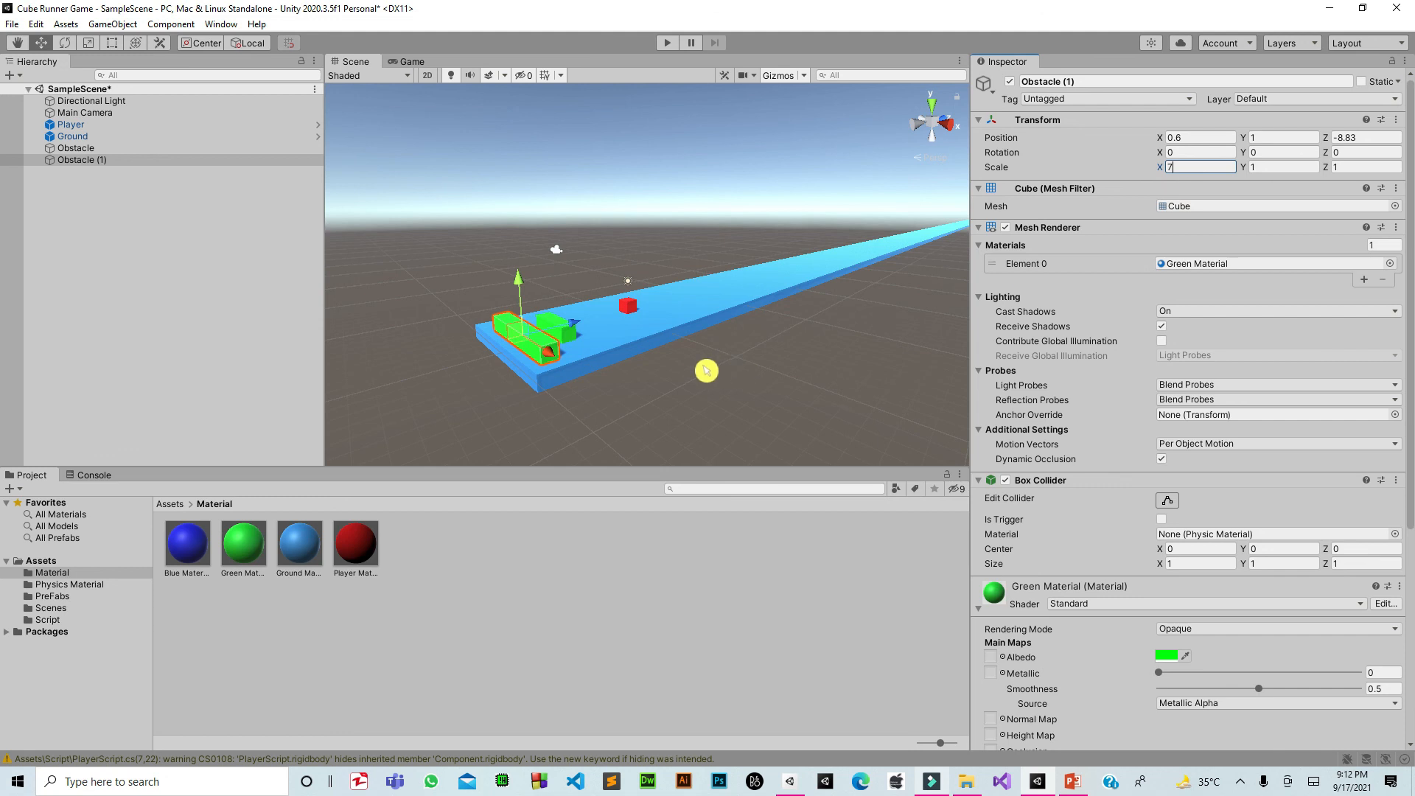
{"action": "left_click_drag", "start_coordinate": [559, 359], "coordinate": [559, 360]}
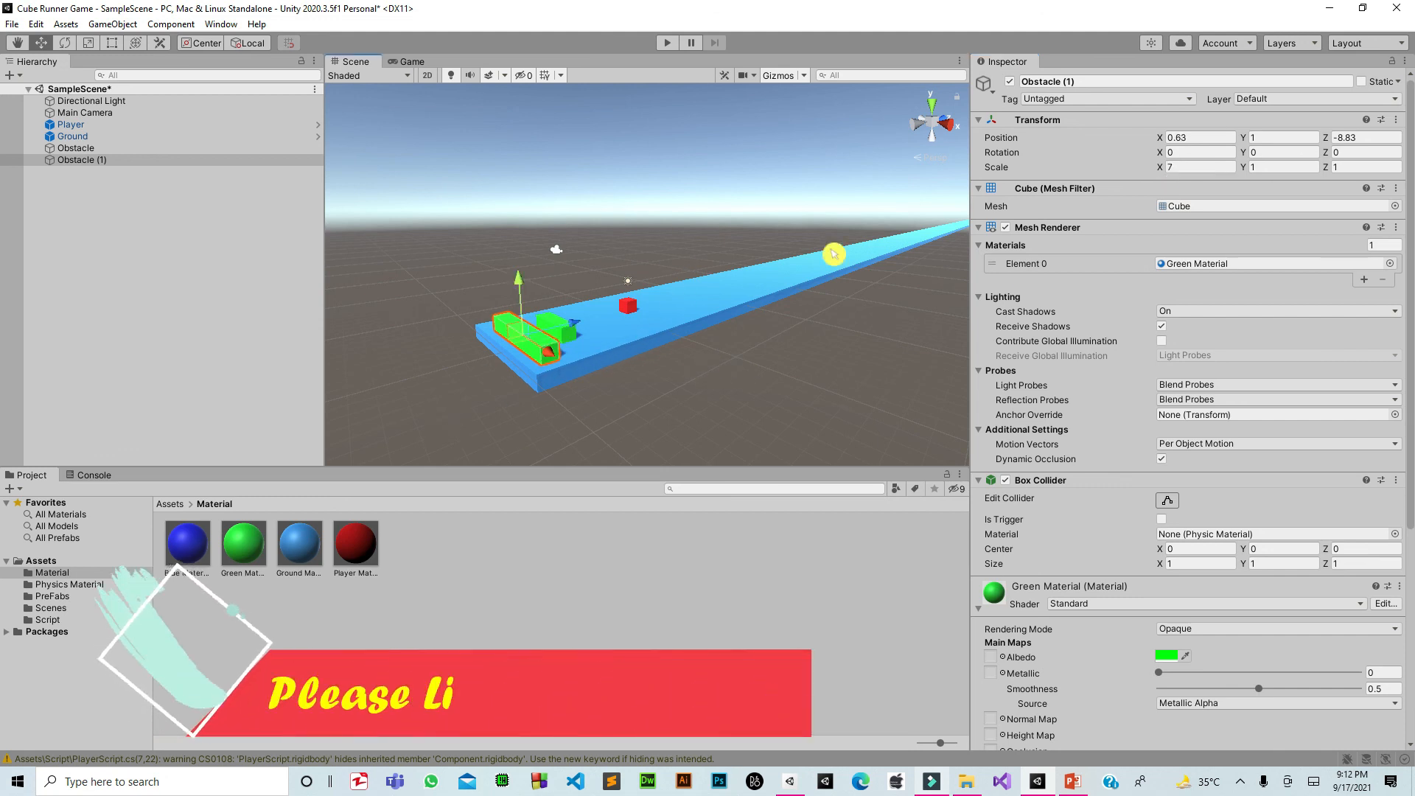
{"action": "left_click", "coordinate": [1182, 168]}
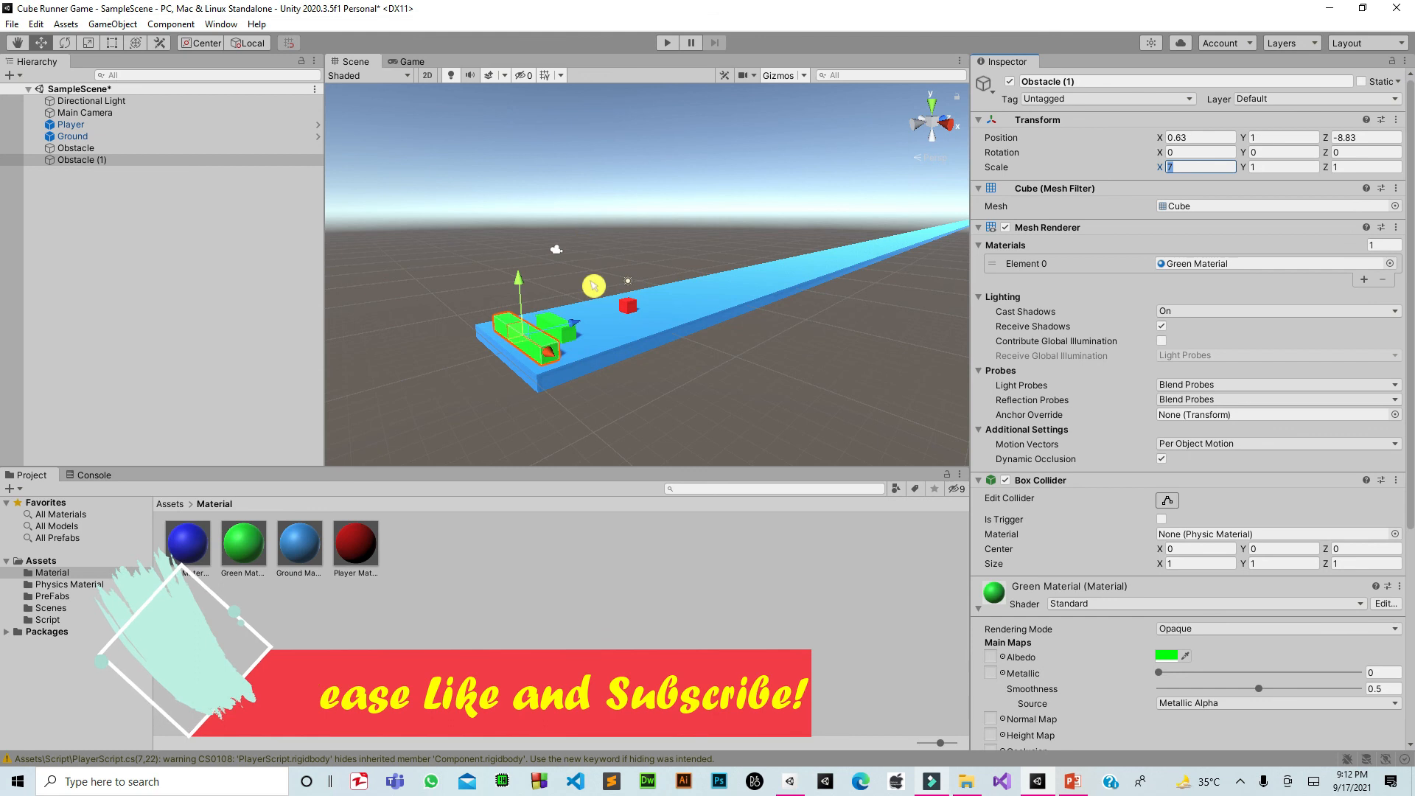
{"action": "left_click", "coordinate": [1077, 81]}
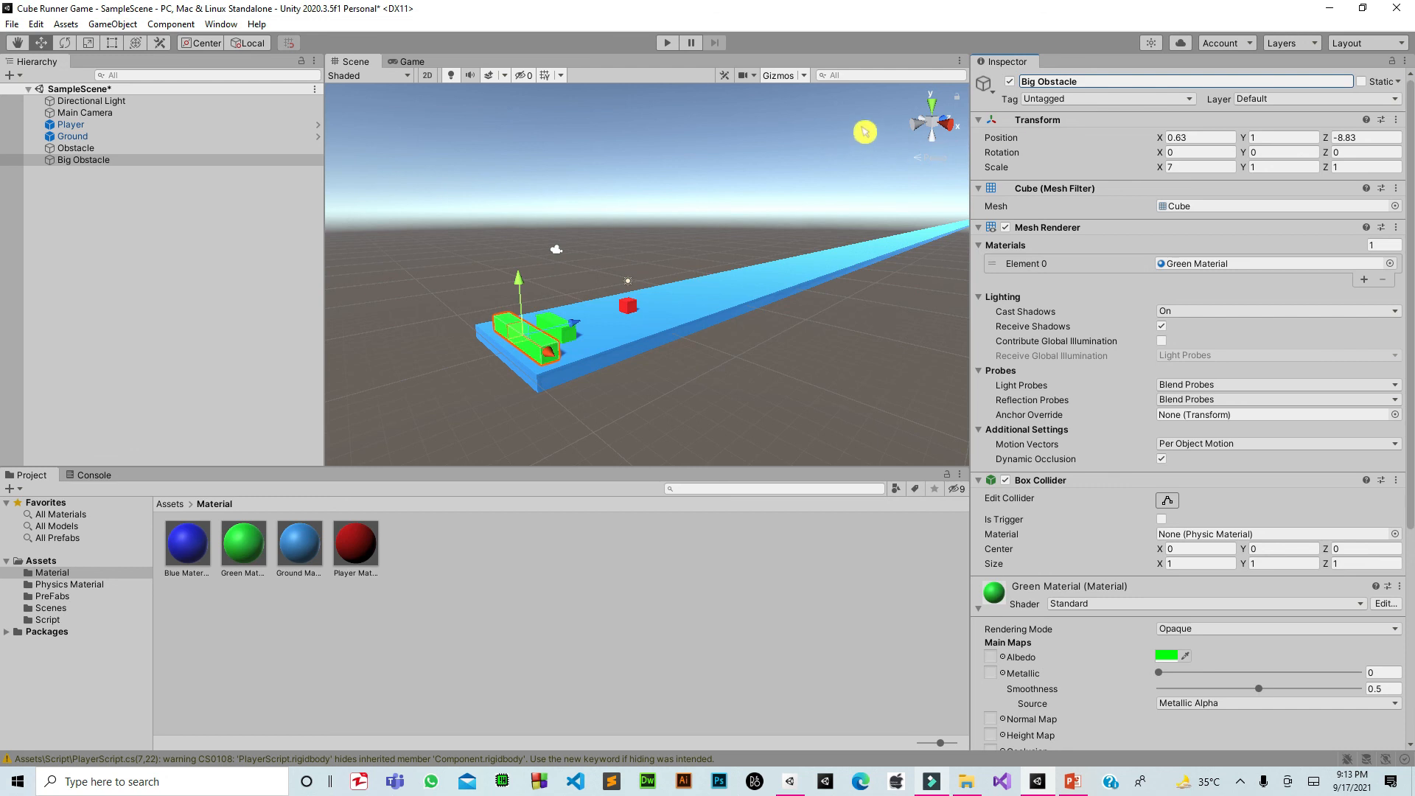
Move the smaller Obstacle away from the Big Obstacle to about Z -5.27.
{"action": "left_click", "coordinate": [577, 338]}
{"action": "left_click", "coordinate": [578, 342]}
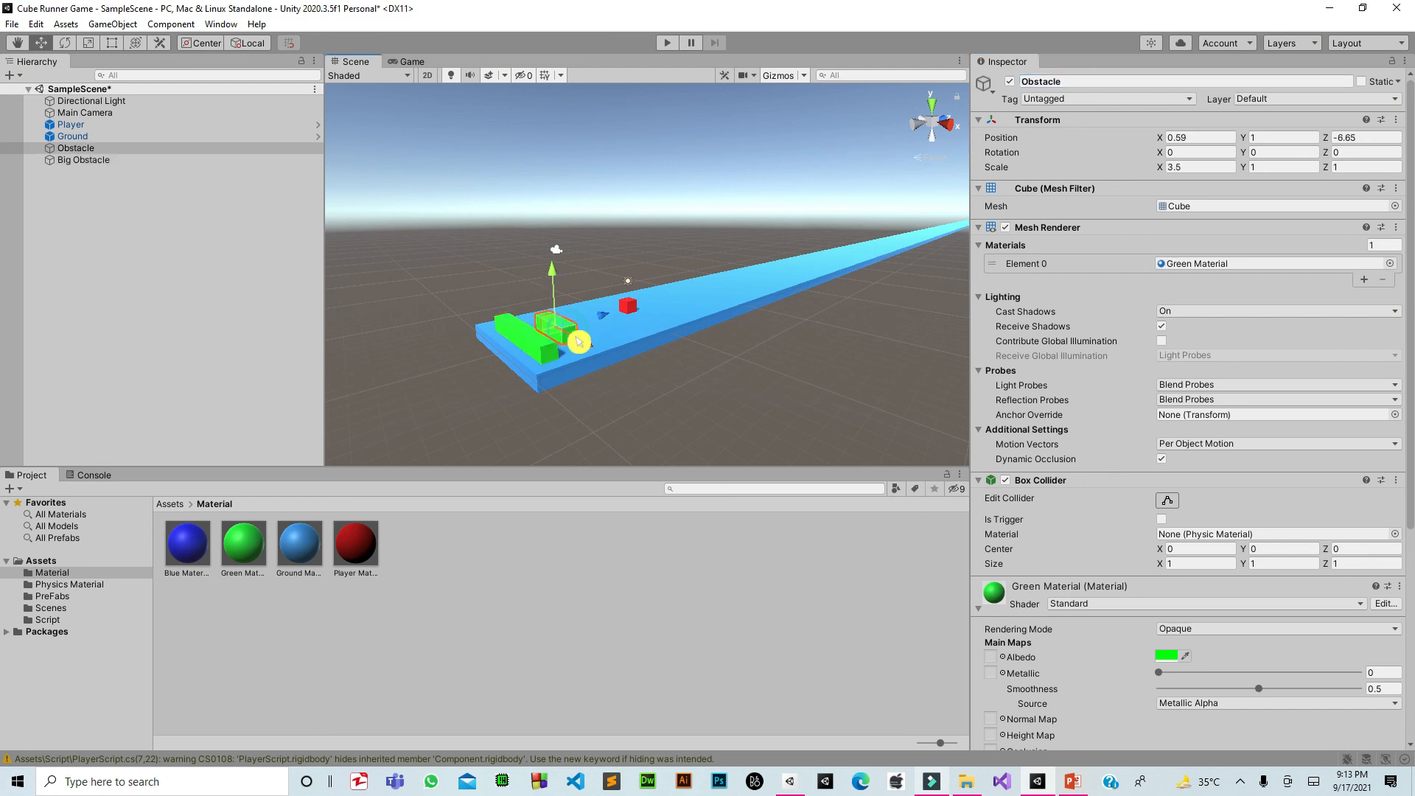
{"action": "mouse_move", "coordinate": [615, 326]}
{"action": "left_mouse_down"}
{"action": "mouse_move", "coordinate": [632, 315]}
{"action": "mouse_move", "coordinate": [600, 332]}
{"action": "left_mouse_up"}
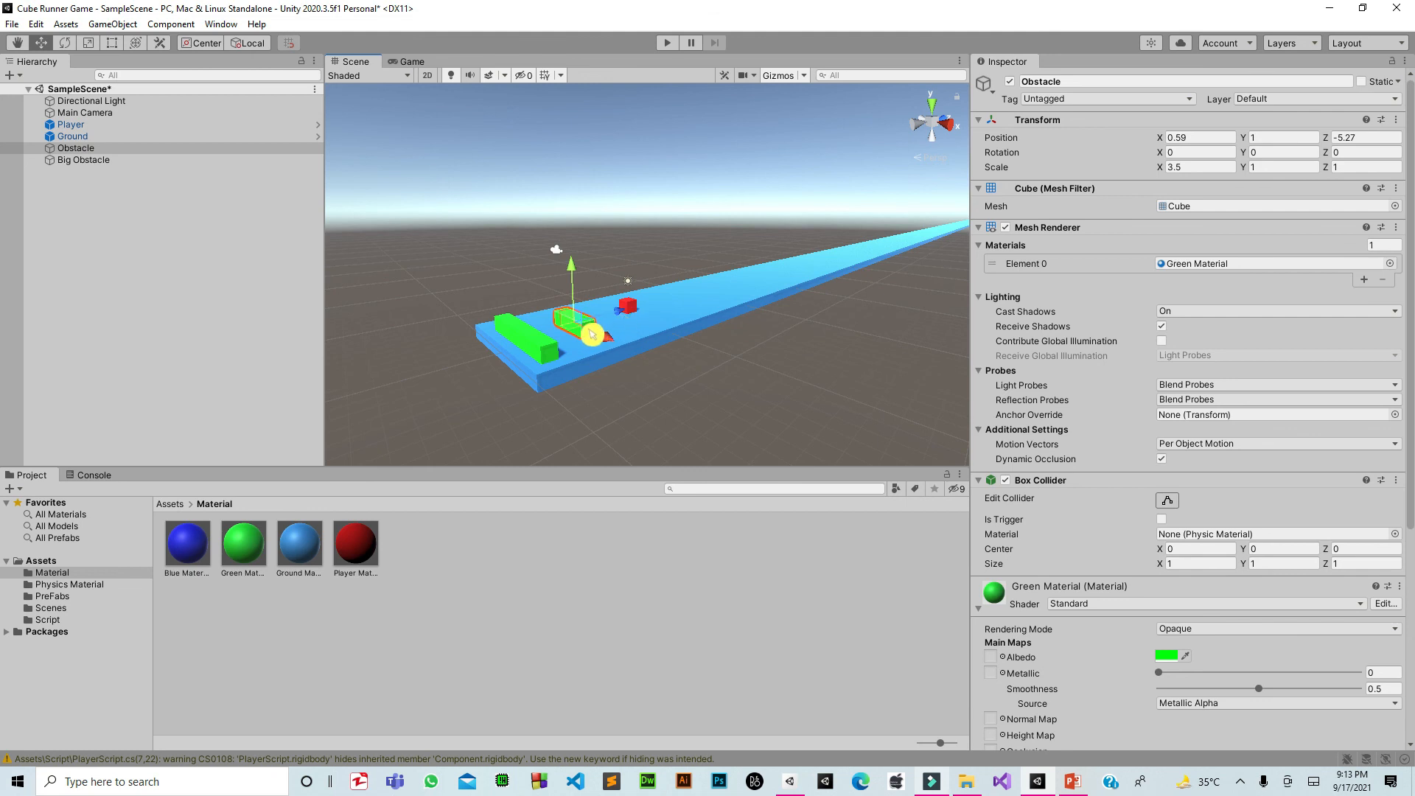
Create prefabs of the Obstacle and the Big Obstacle in the Material folder.
{"action": "left_click_drag", "start_coordinate": [92, 154], "coordinate": [367, 374]}
{"action": "left_click_drag", "start_coordinate": [447, 551], "coordinate": [451, 557]}
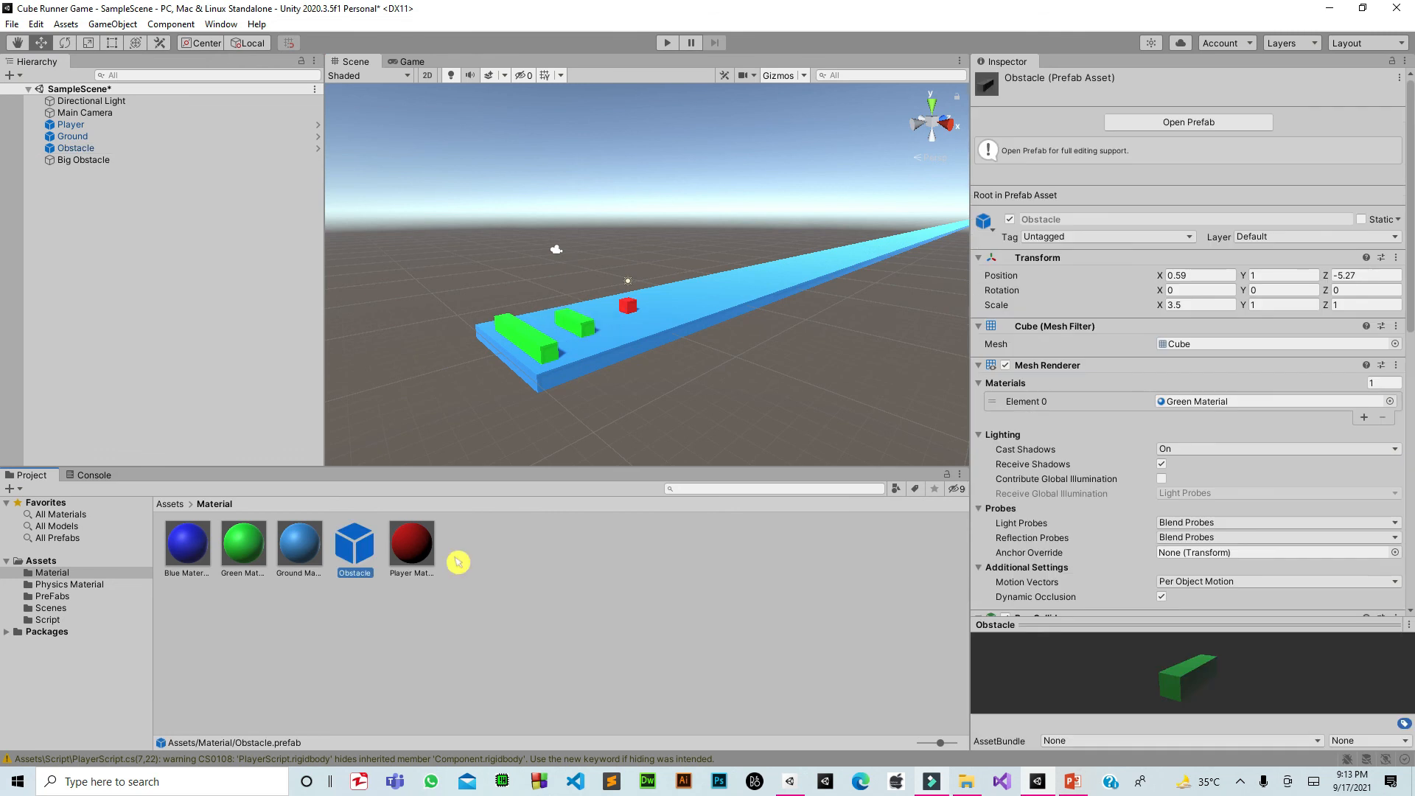
{"action": "left_click", "coordinate": [95, 160]}
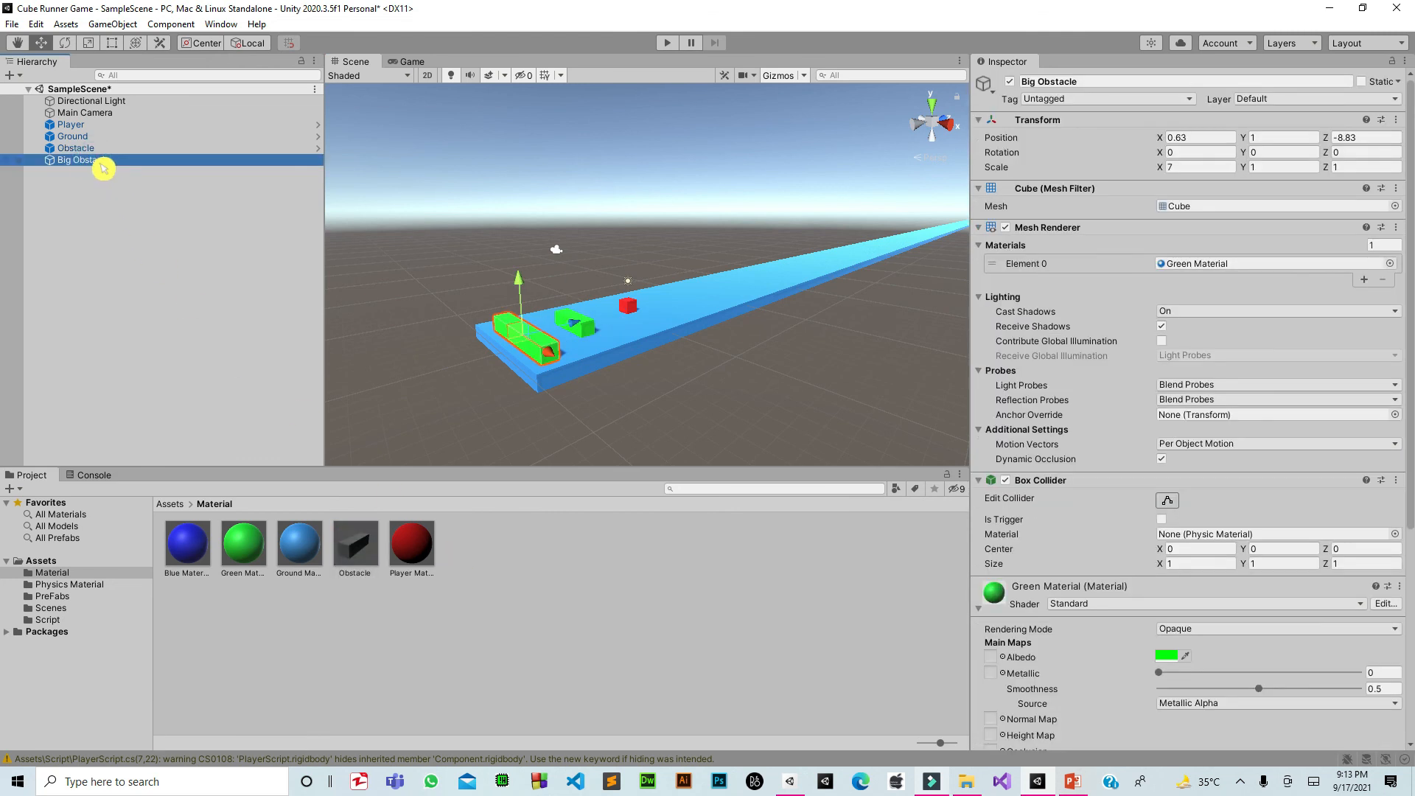
{"action": "left_click_drag", "start_coordinate": [103, 168], "coordinate": [396, 421]}
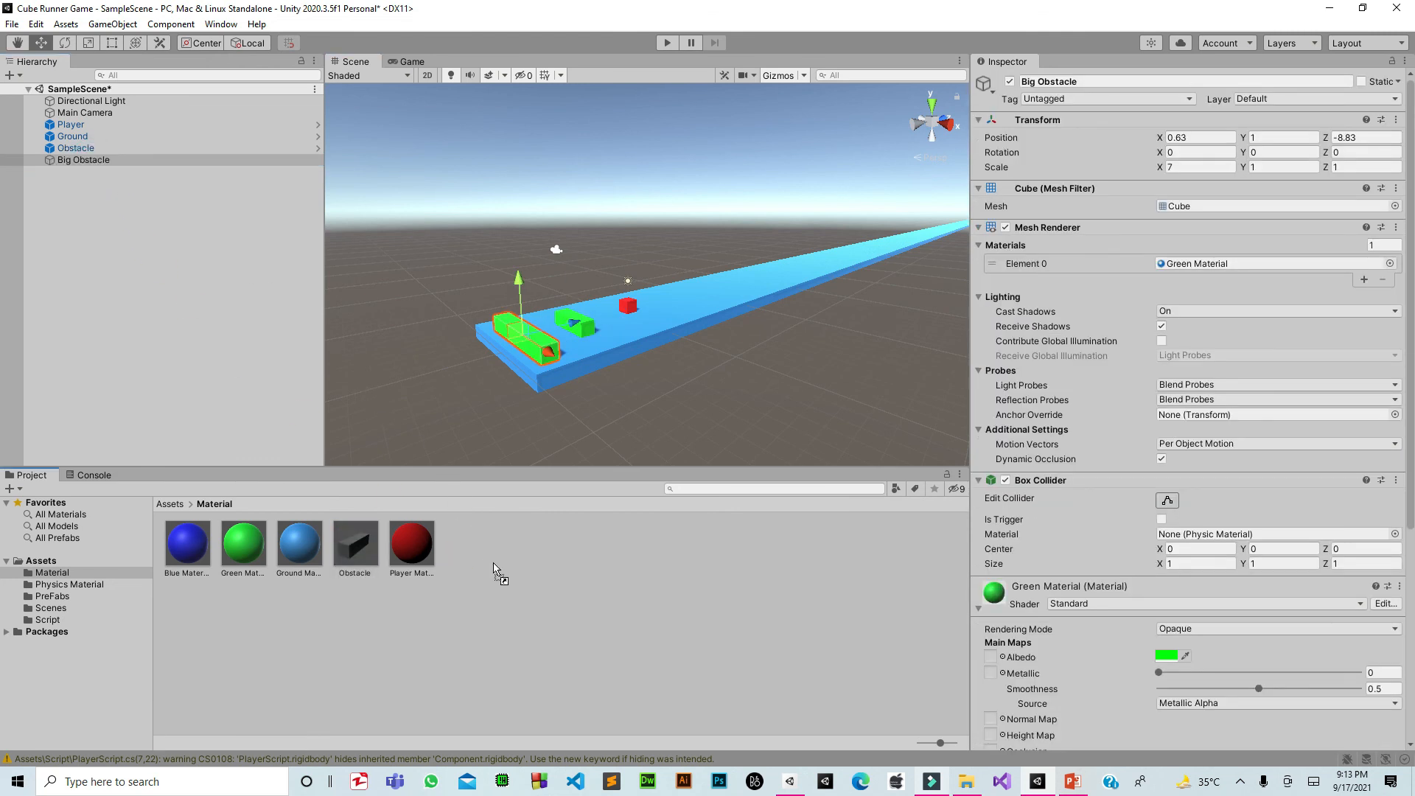
{"action": "left_click_drag", "start_coordinate": [493, 563], "coordinate": [494, 563]}
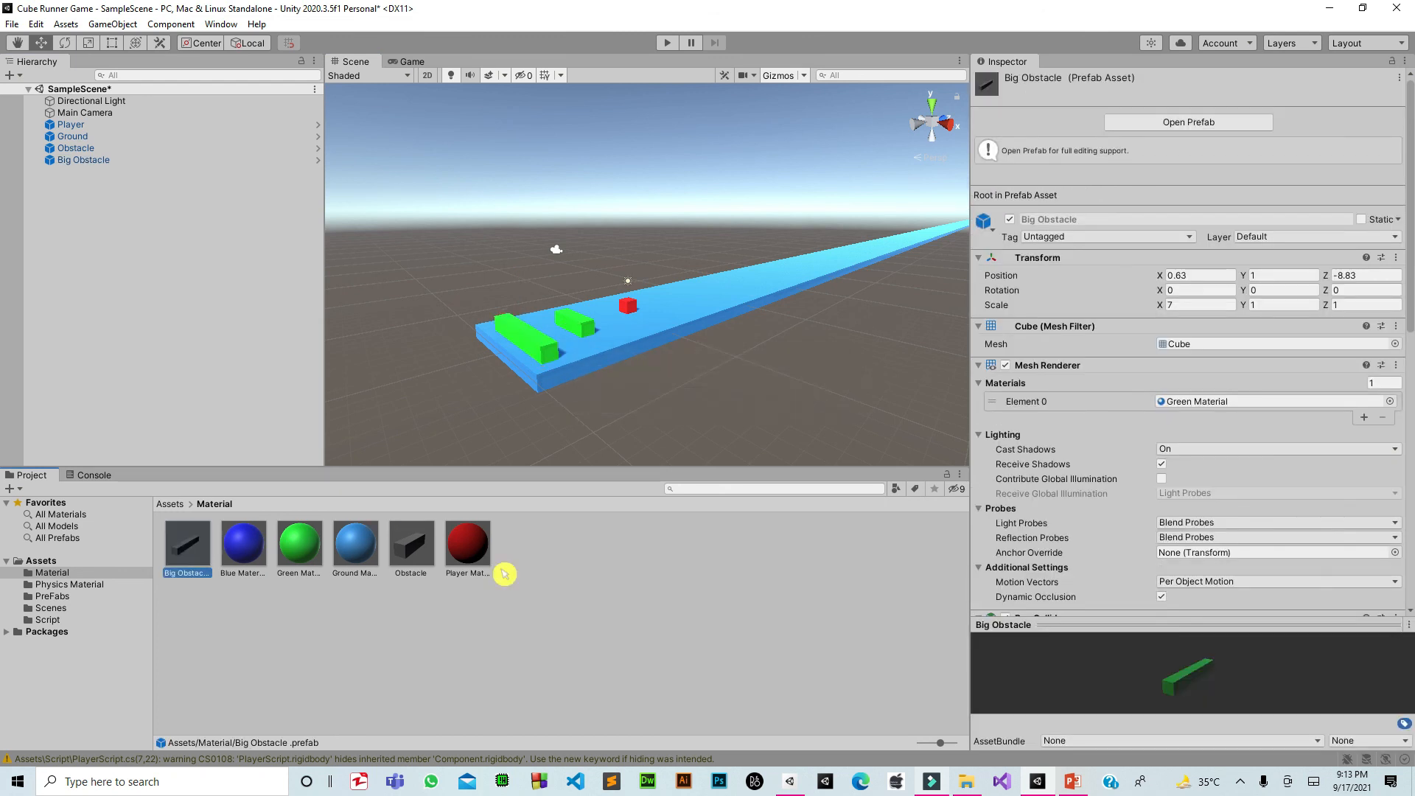
Delete the Big Obstacle and Obstacle instances from the scene, keeping the Player and Ground.
{"action": "left_click", "coordinate": [555, 350]}
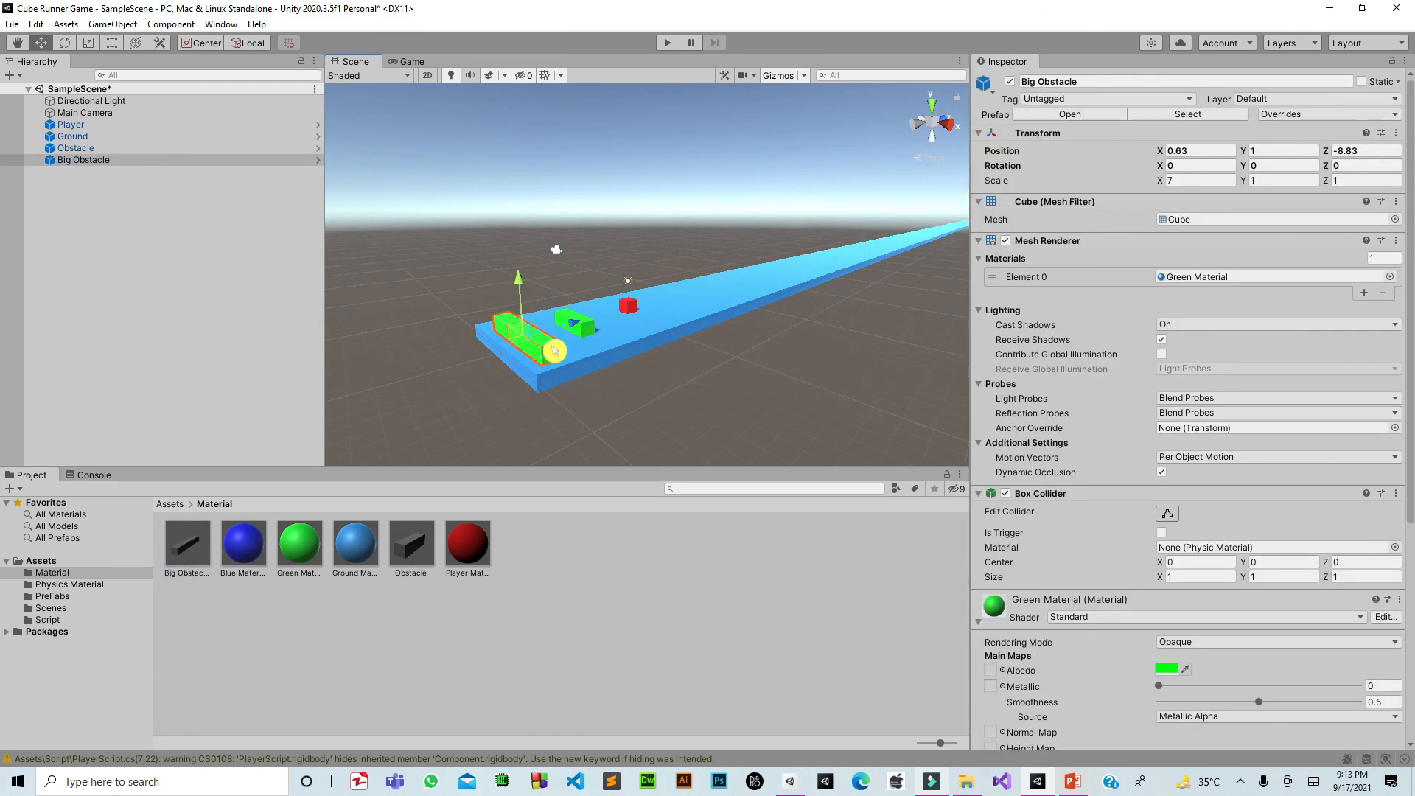
{"action": "left_click_drag", "start_coordinate": [573, 324], "coordinate": [590, 329]}
{"action": "key", "text": "Delete"}
{"action": "left_click", "coordinate": [131, 149]}
{"action": "key", "text": "Delete"}
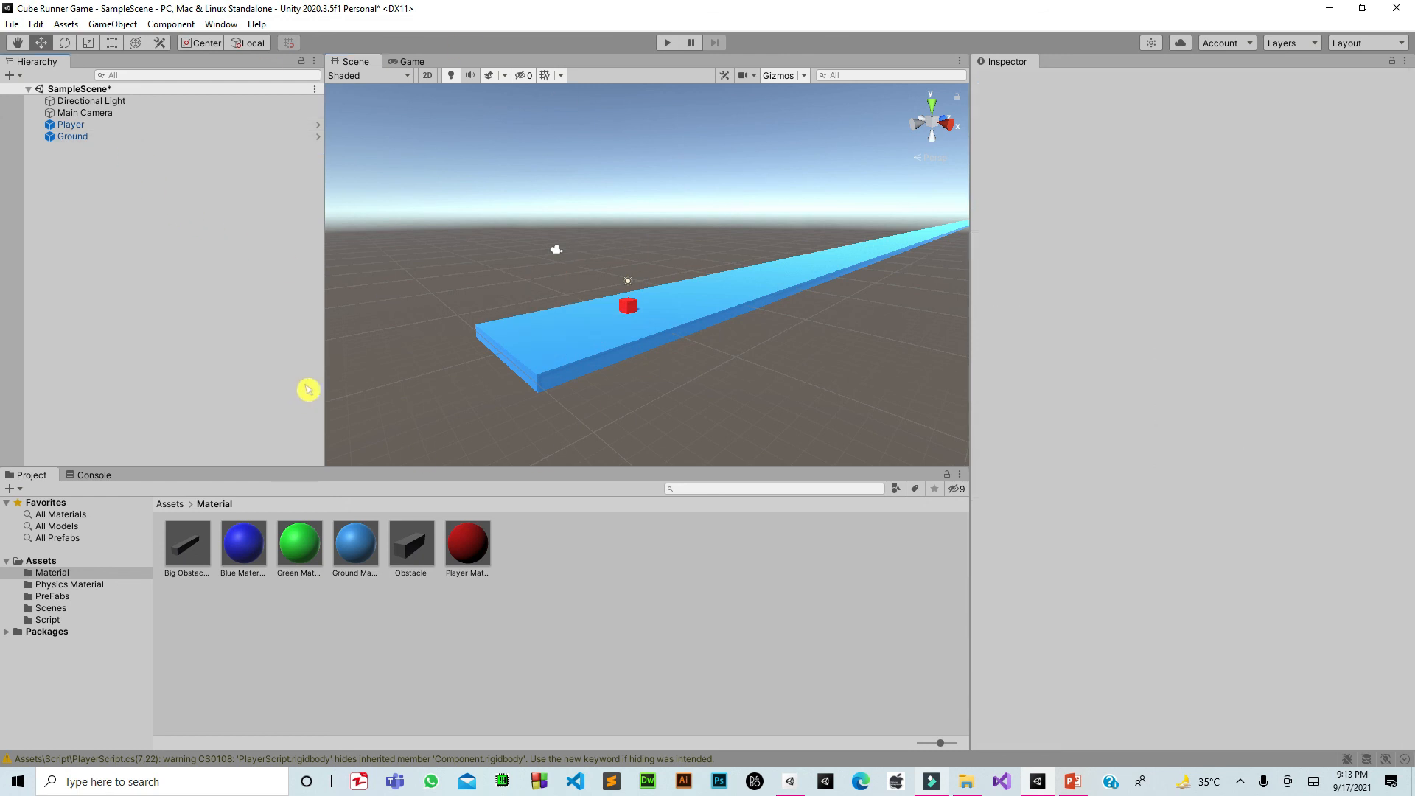
{"action": "left_click_drag", "start_coordinate": [392, 401], "coordinate": [589, 376], "text": "alt"}
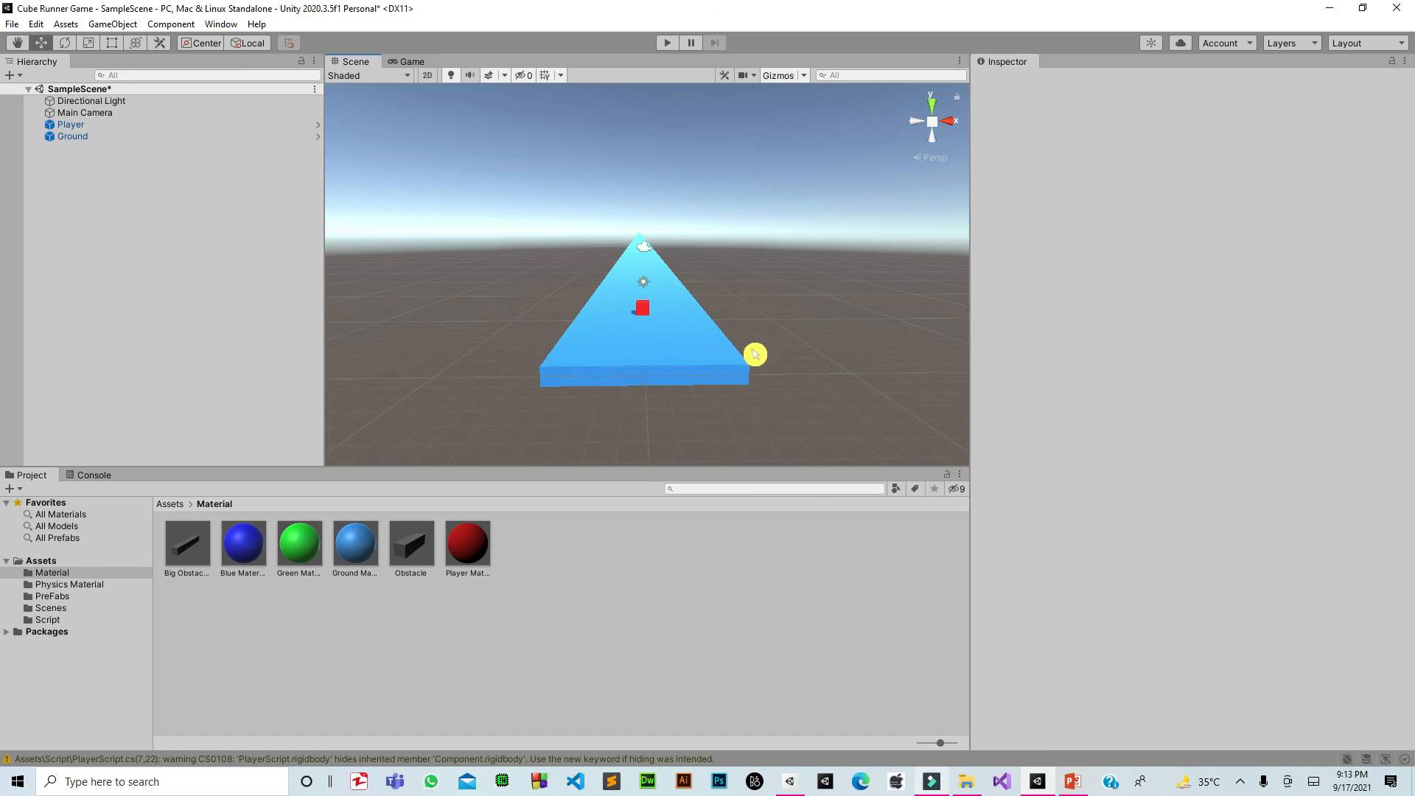
Review the project's top-level Assets folders: Material, Physics Material, PreFabs, Scenes and Script.
{"action": "left_click", "coordinate": [61, 560]}
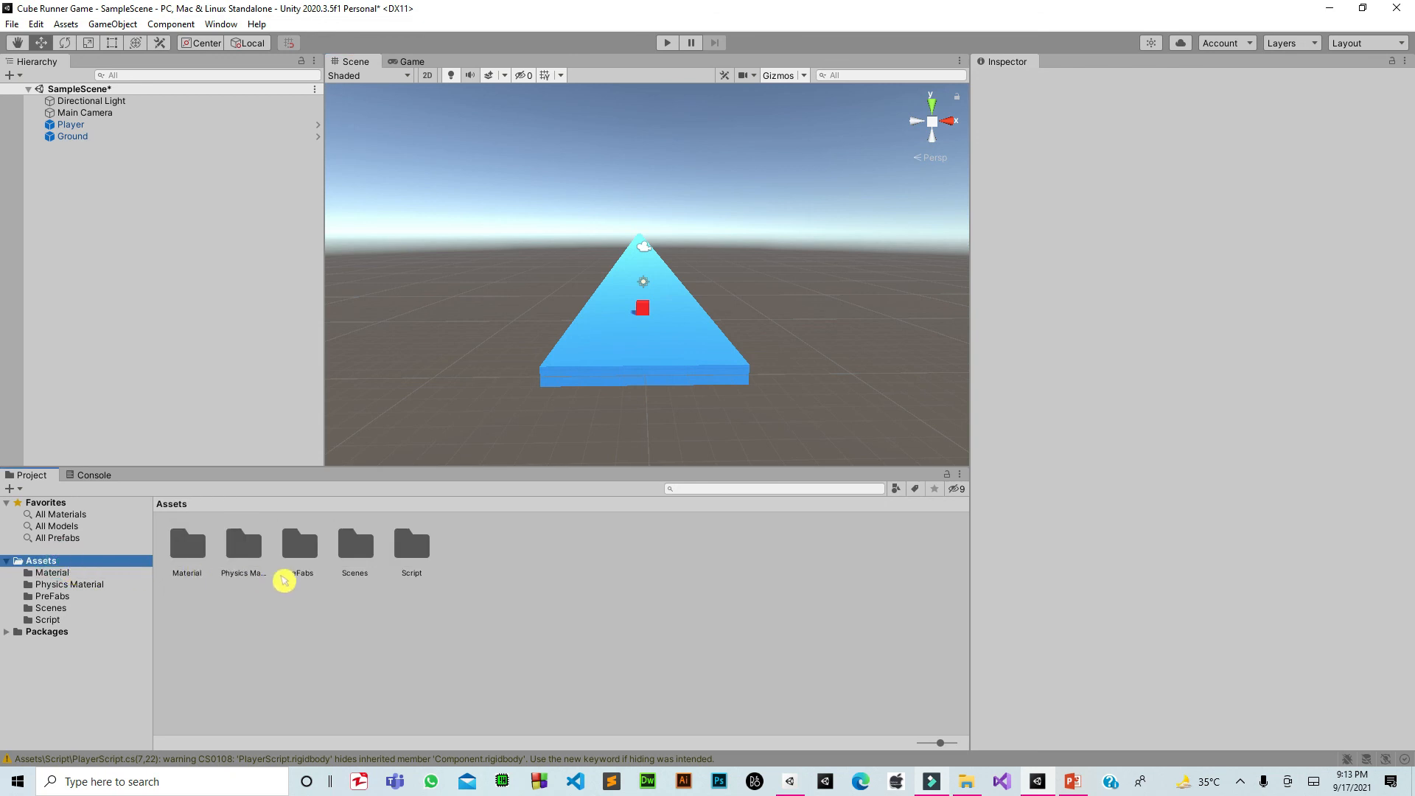
{"action": "left_click", "coordinate": [573, 575]}
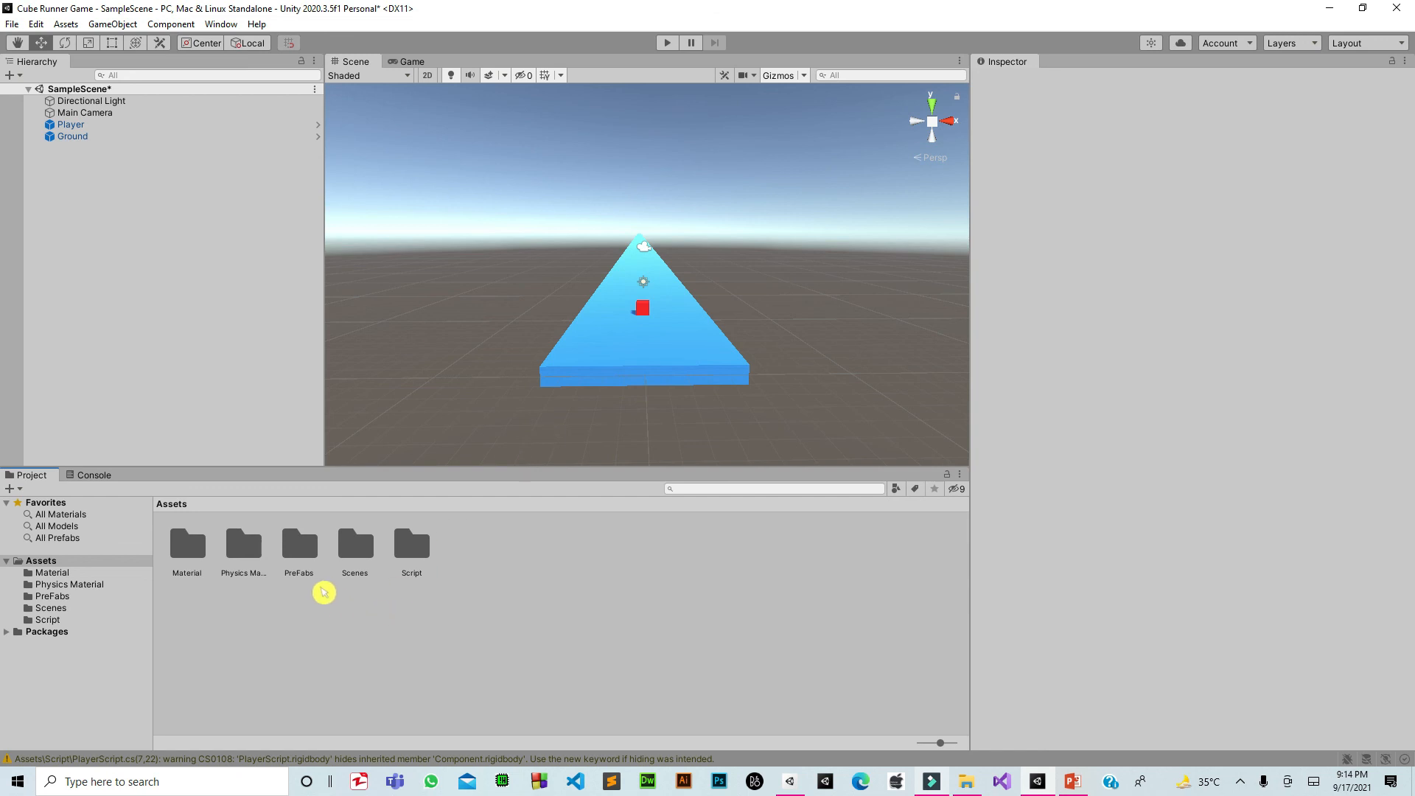
{"action": "left_click", "coordinate": [244, 551]}
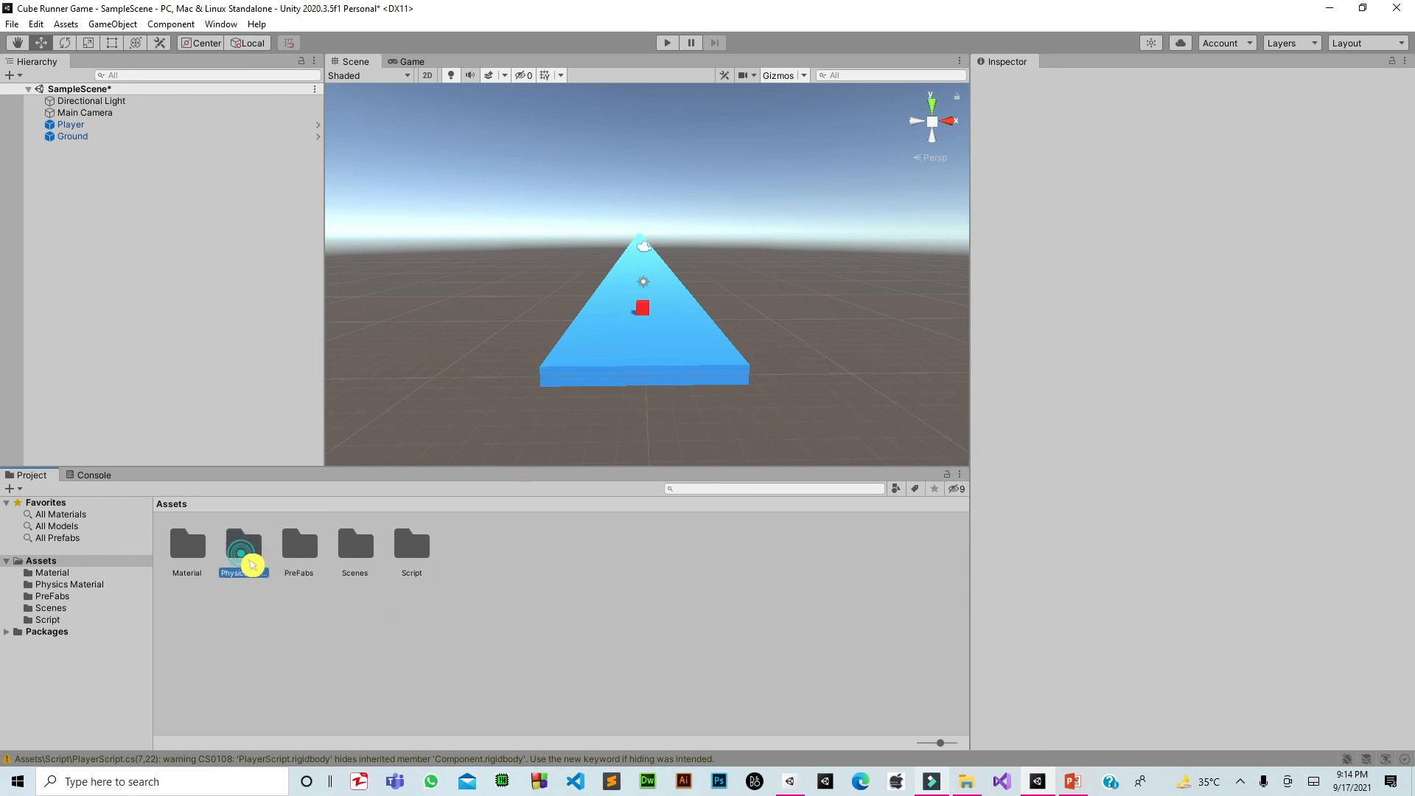
{"action": "left_click", "coordinate": [320, 559]}
{"action": "left_click", "coordinate": [357, 560]}
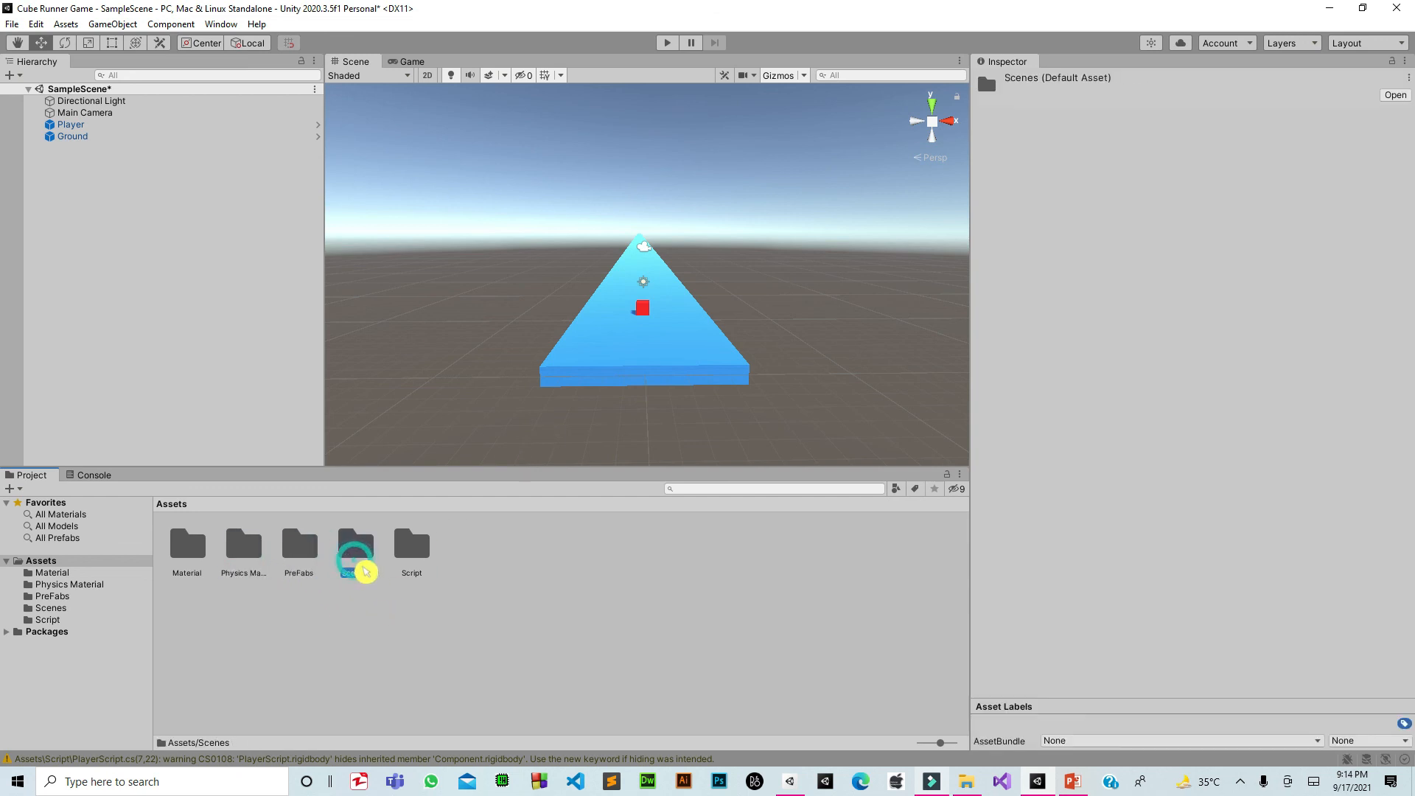
{"action": "left_click", "coordinate": [417, 559]}
{"action": "left_click", "coordinate": [193, 562]}
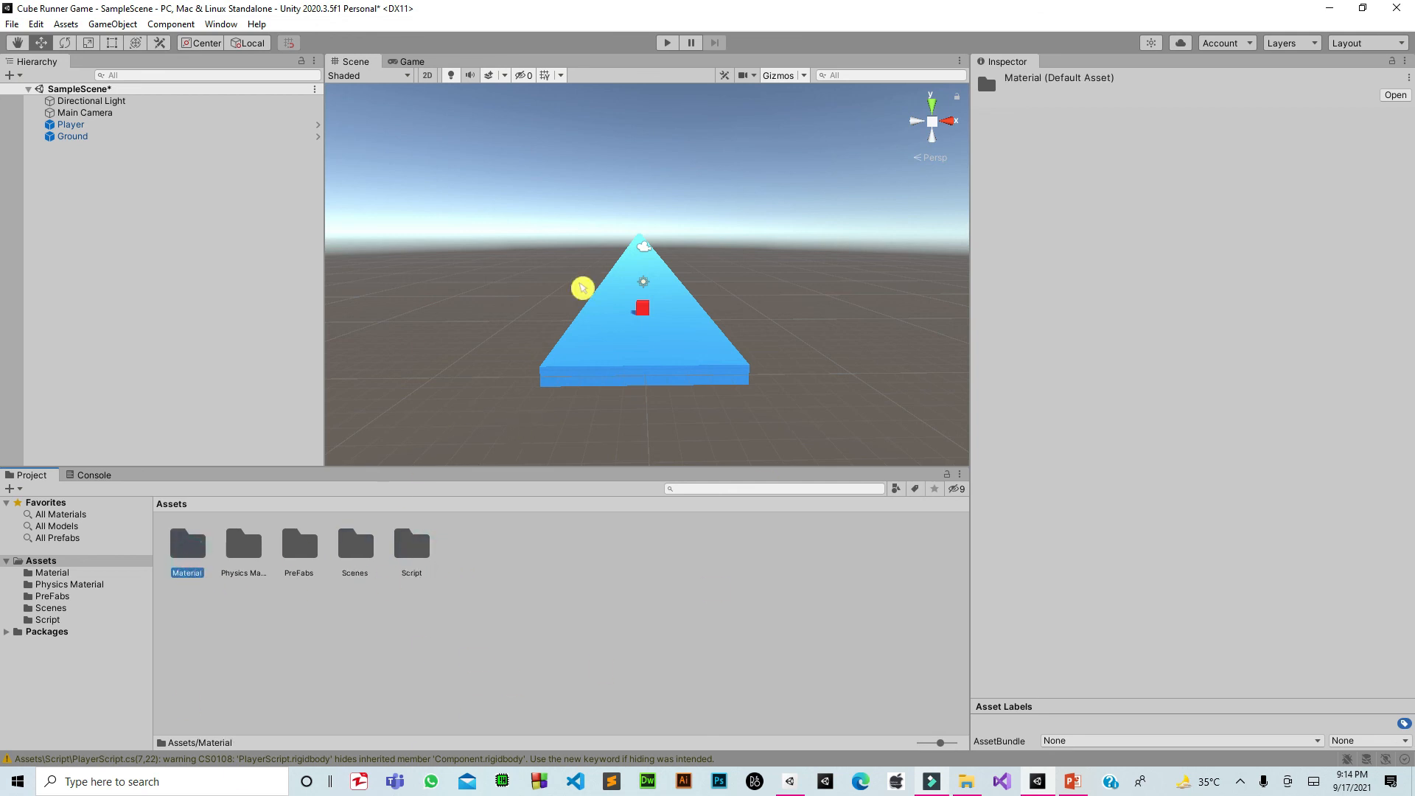
{"action": "left_click", "coordinate": [761, 268]}
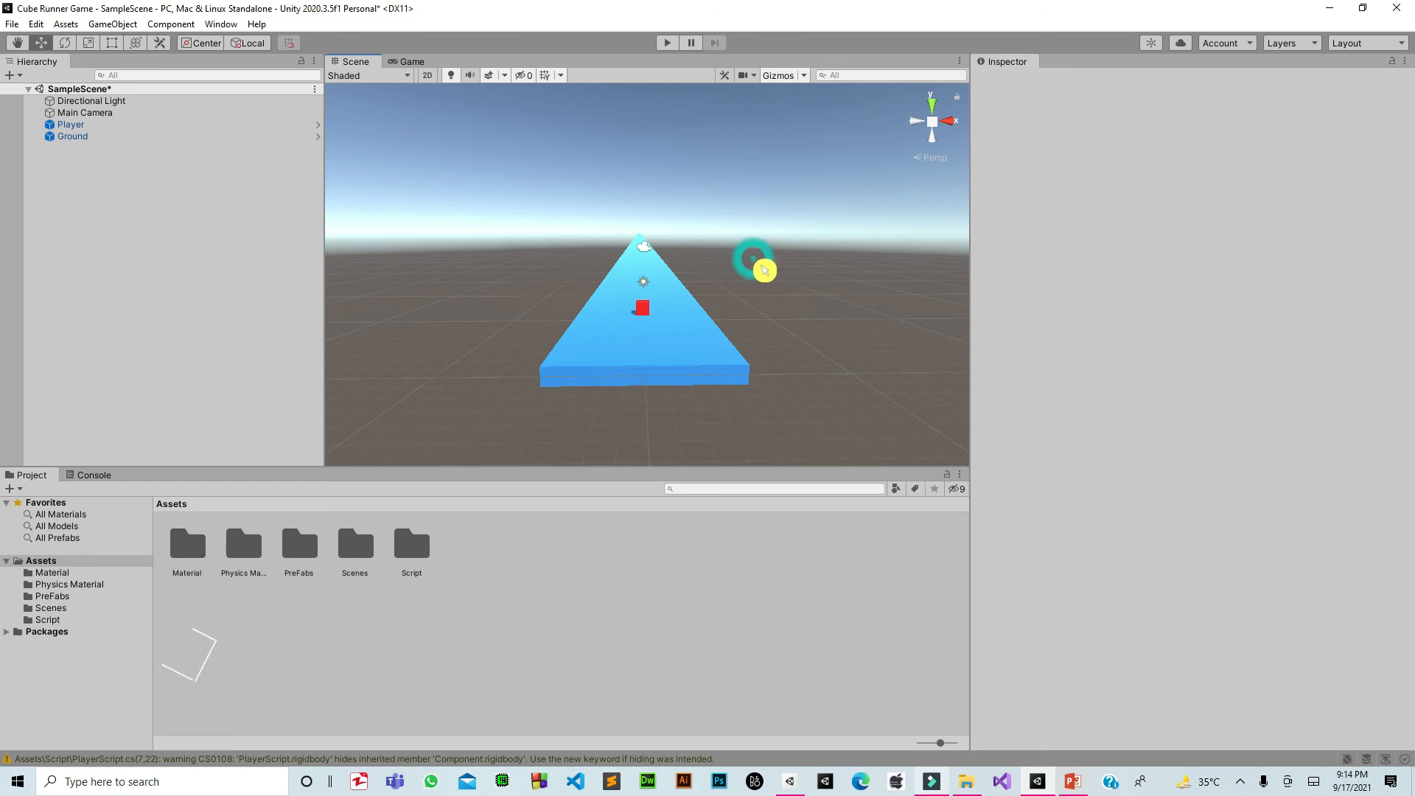